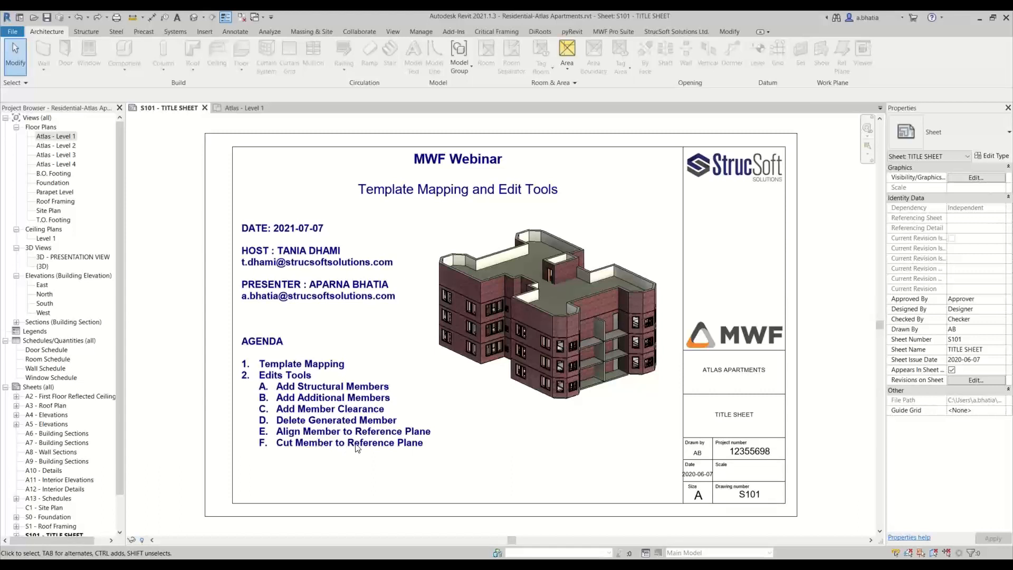
# - Open the Atlas - Level 1 floor plan and zoom in on the Template Mapping sample walls
pyautogui.click(237, 107)
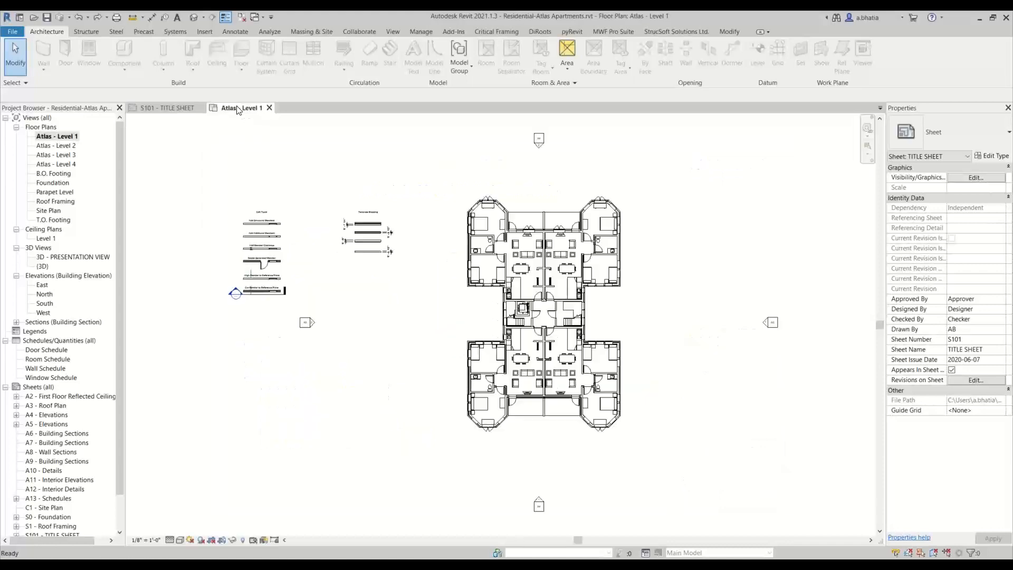
pyautogui.scroll(4, 612, 224)
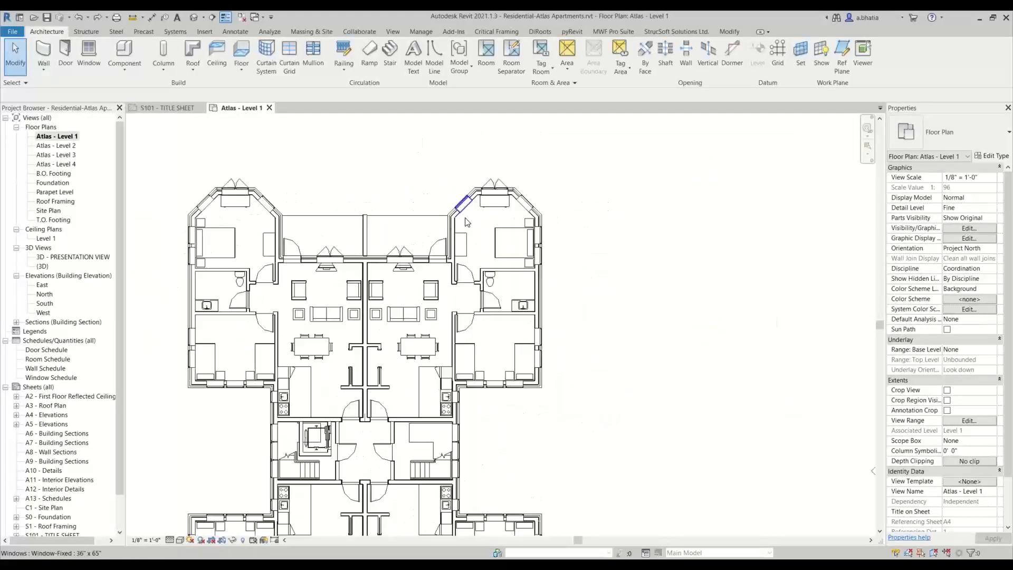
pyautogui.moveTo(246, 315); pyautogui.dragTo(313, 330, button='middle')
pyautogui.scroll(7, 268, 205)
pyautogui.scroll(-1, 758, 162)
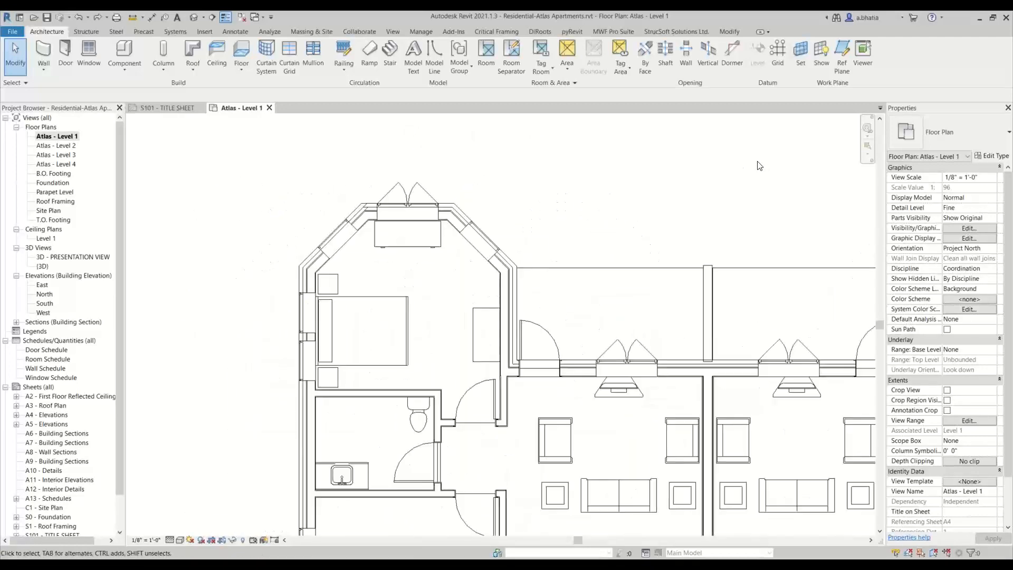
pyautogui.scroll(-8, 758, 161)
pyautogui.moveTo(736, 251); pyautogui.dragTo(524, 203, button='middle')
pyautogui.scroll(-2, 523, 203)
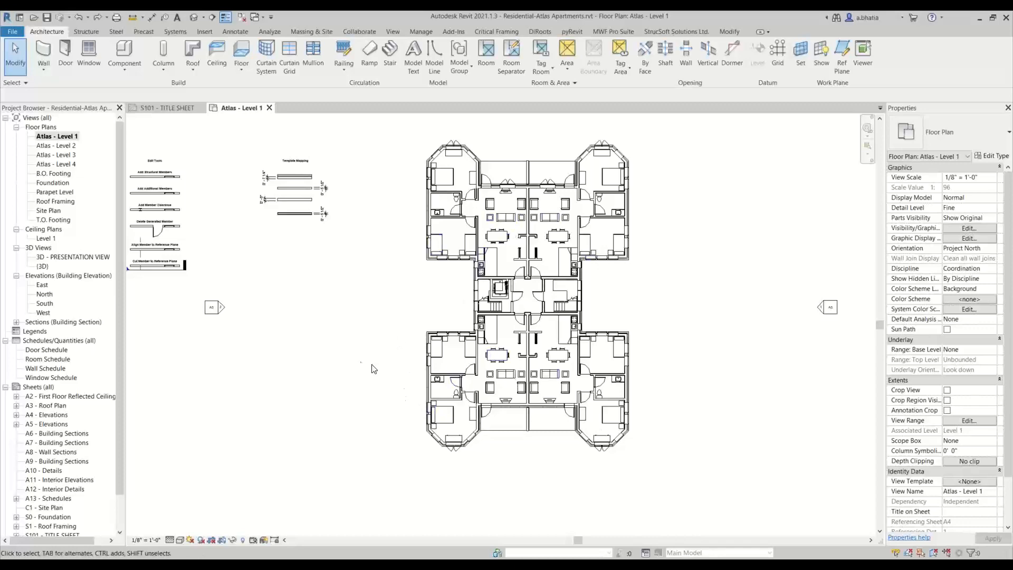
pyautogui.moveTo(357, 324); pyautogui.dragTo(357, 344, button='middle')
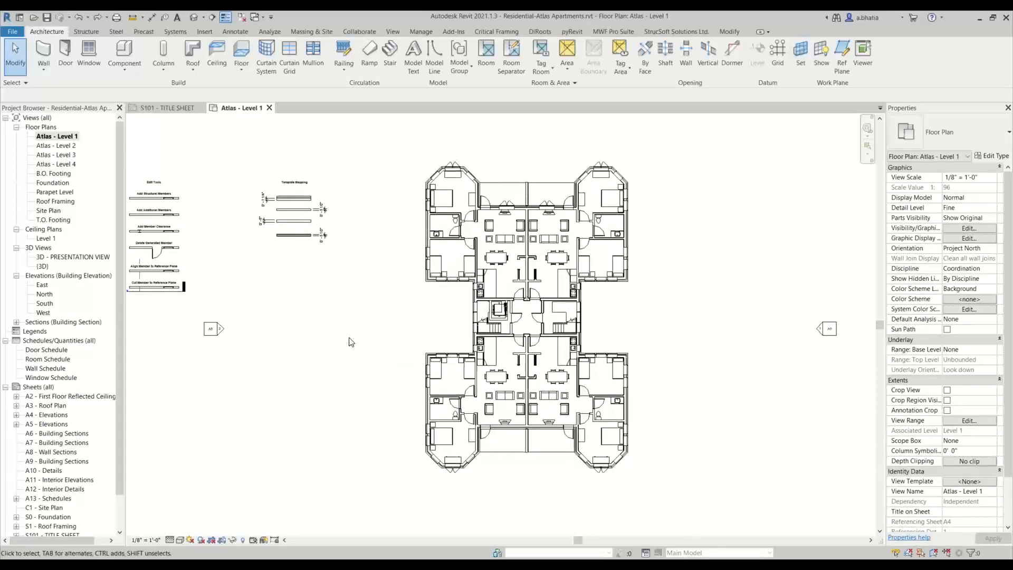
pyautogui.moveTo(400, 194); pyautogui.dragTo(402, 225, button='middle')
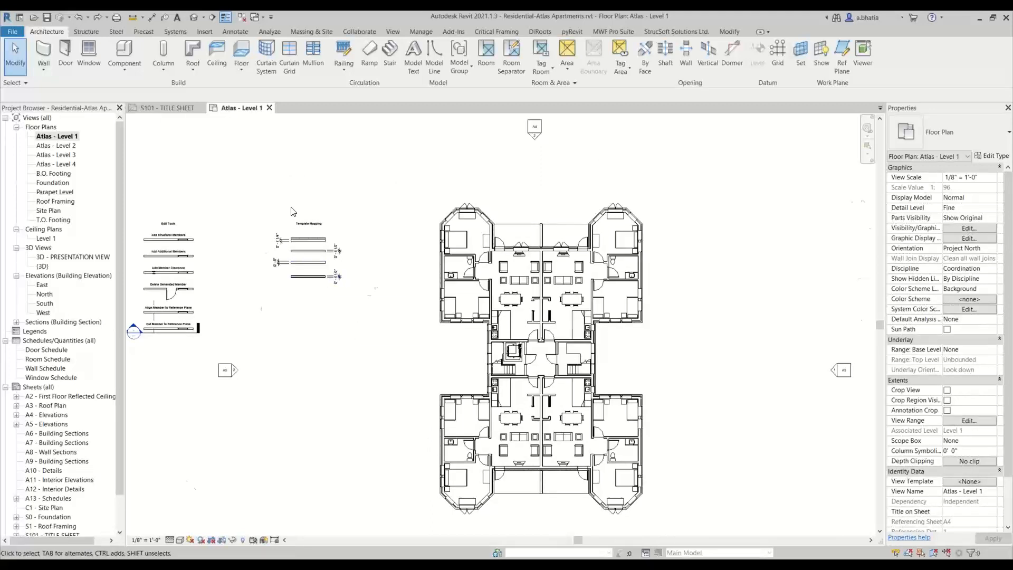
pyautogui.scroll(5, 292, 238)
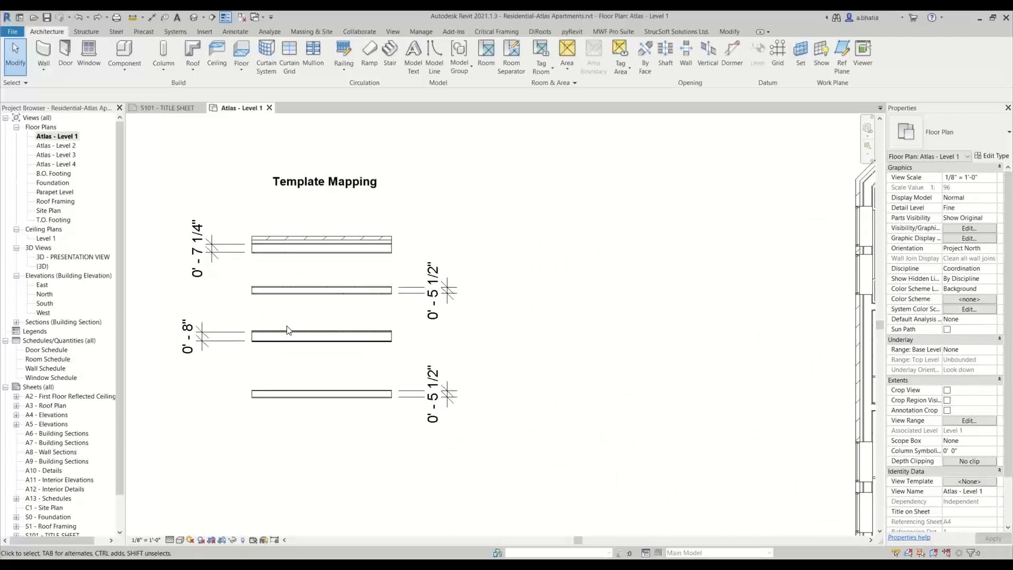
pyautogui.click(59, 370)
pyautogui.rightClick(58, 340)
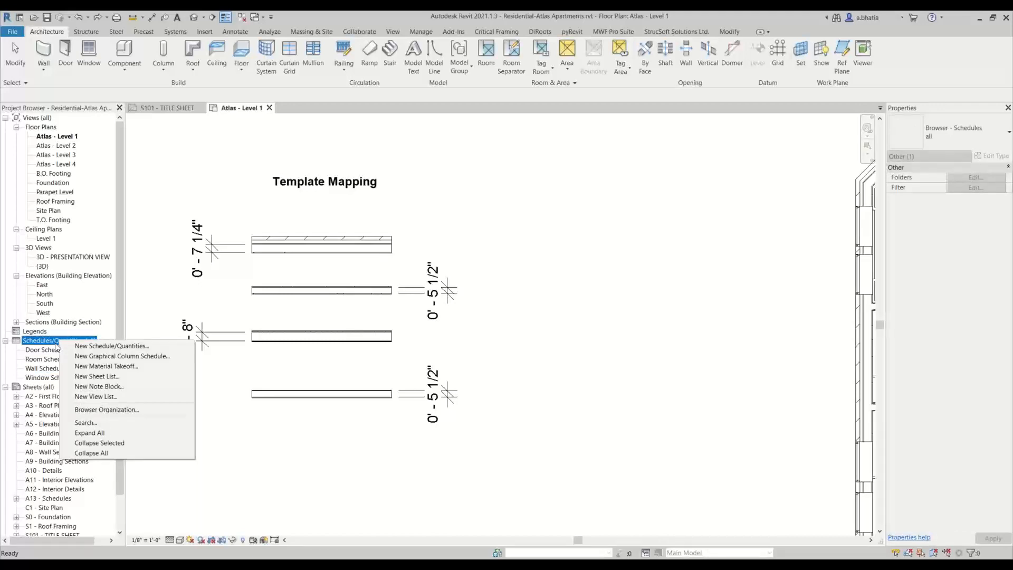
pyautogui.click(97, 345)
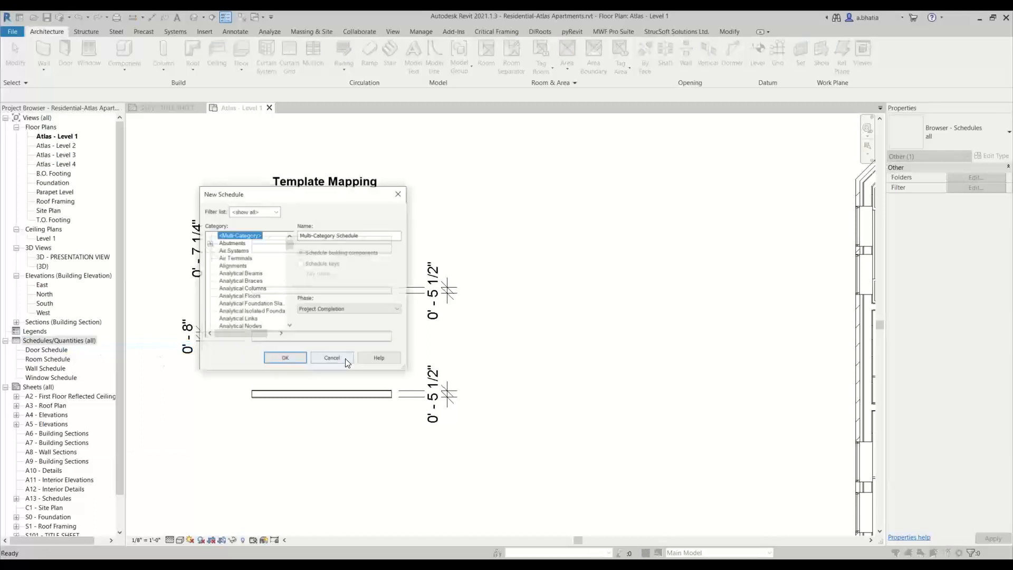
pyautogui.scroll(-2, 259, 287)
pyautogui.click(259, 287)
pyautogui.press('w')
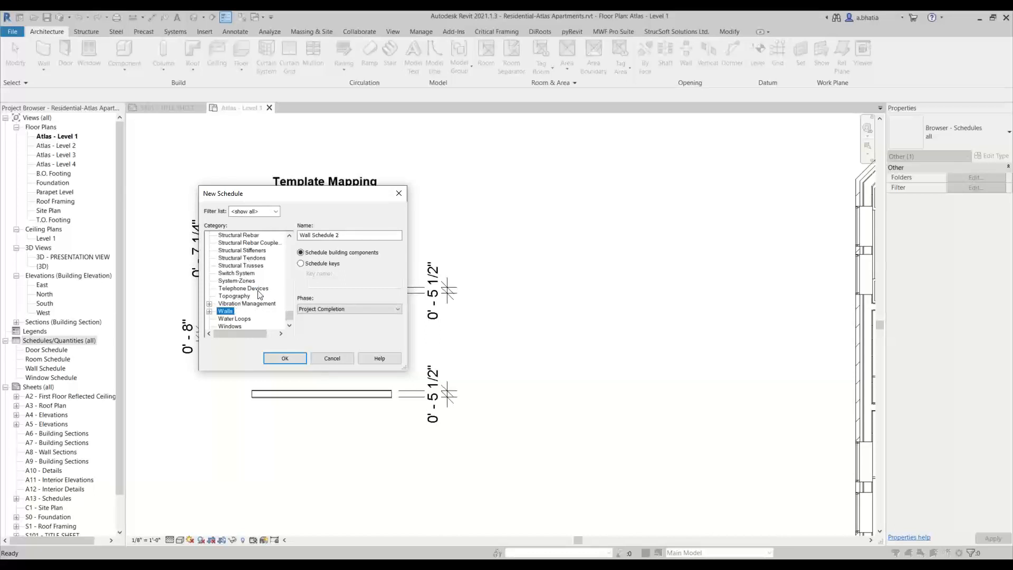
pyautogui.click(356, 236)
pyautogui.click(325, 361)
# - Open the Wall Schedule and review its scheduled fields
pyautogui.click(46, 368)
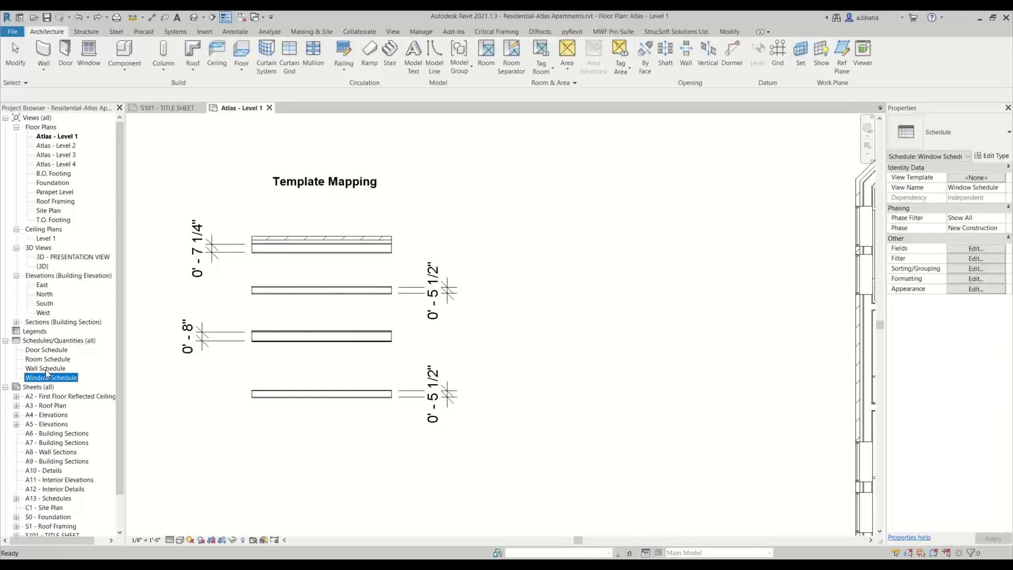
pyautogui.doubleClick(46, 368)
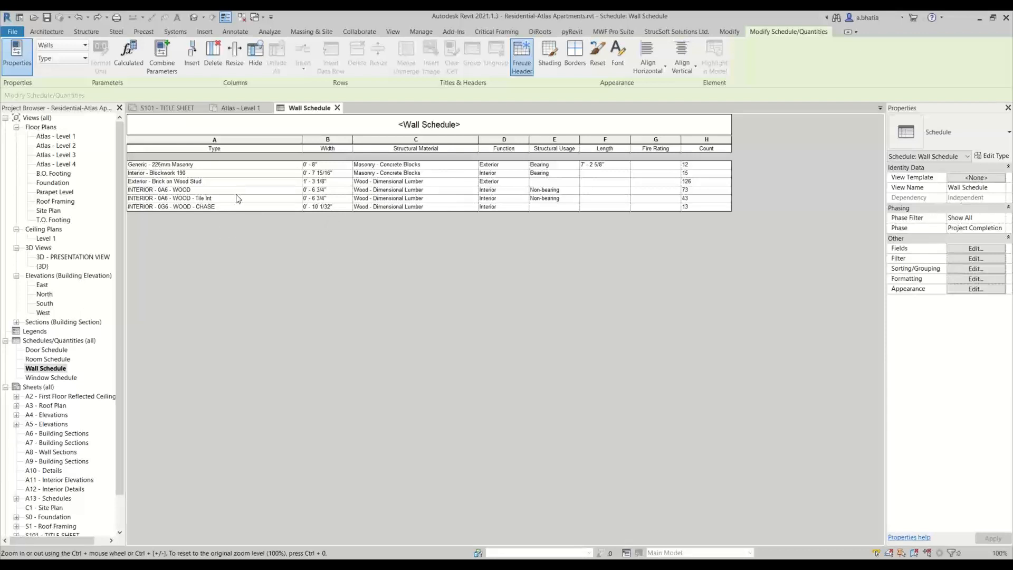
pyautogui.click(974, 249)
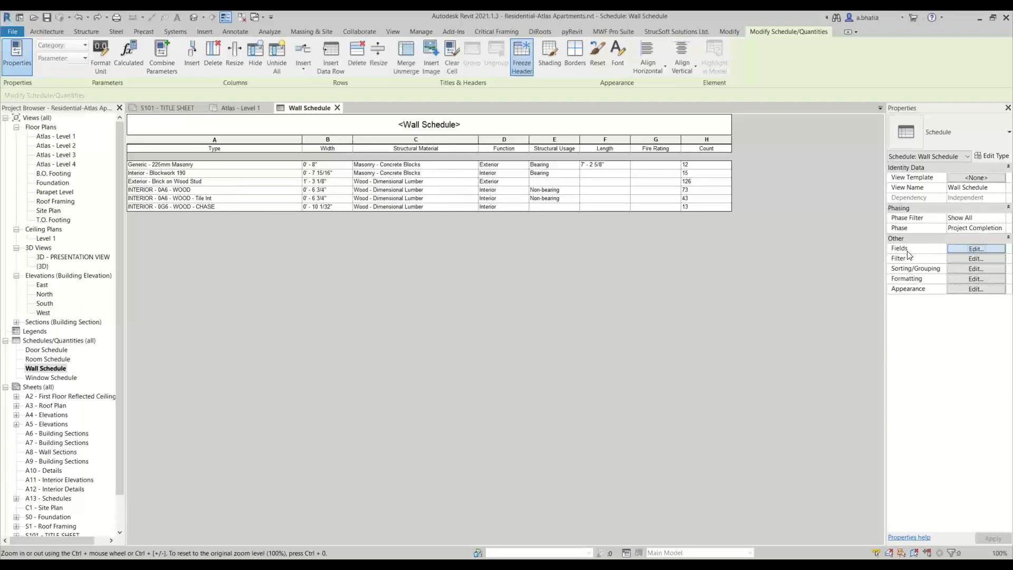
pyautogui.moveTo(508, 218); pyautogui.dragTo(404, 197)
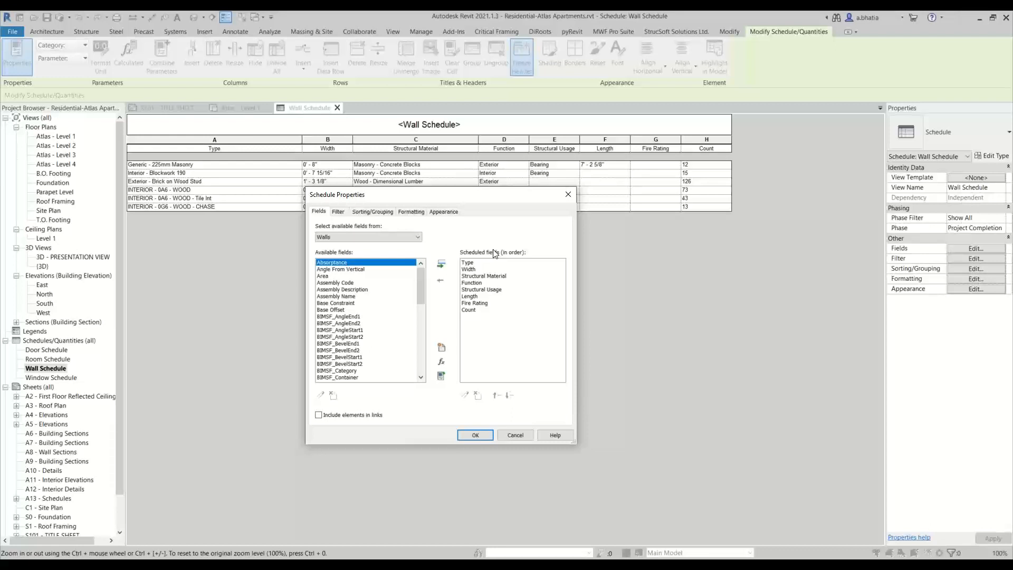
pyautogui.click(477, 434)
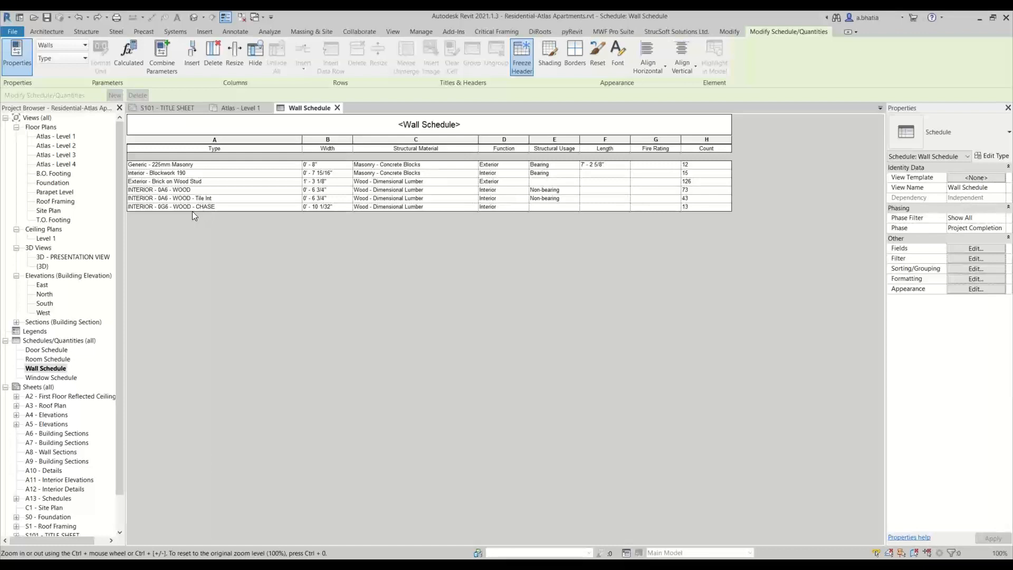
# - Return to the Level 1 plan and inspect the wall types of the four sample walls
pyautogui.click(223, 109)
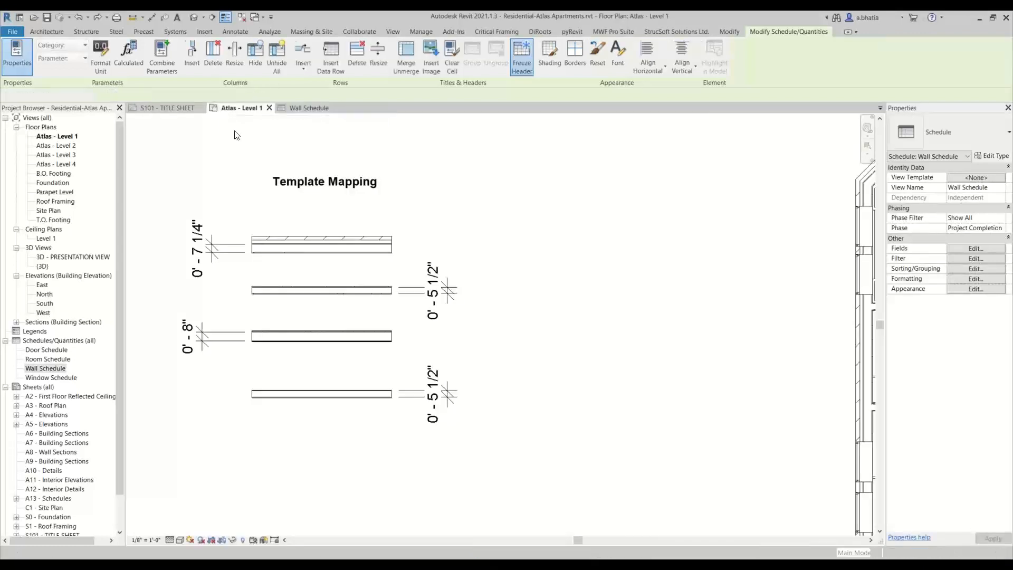
pyautogui.scroll(2, 310, 253)
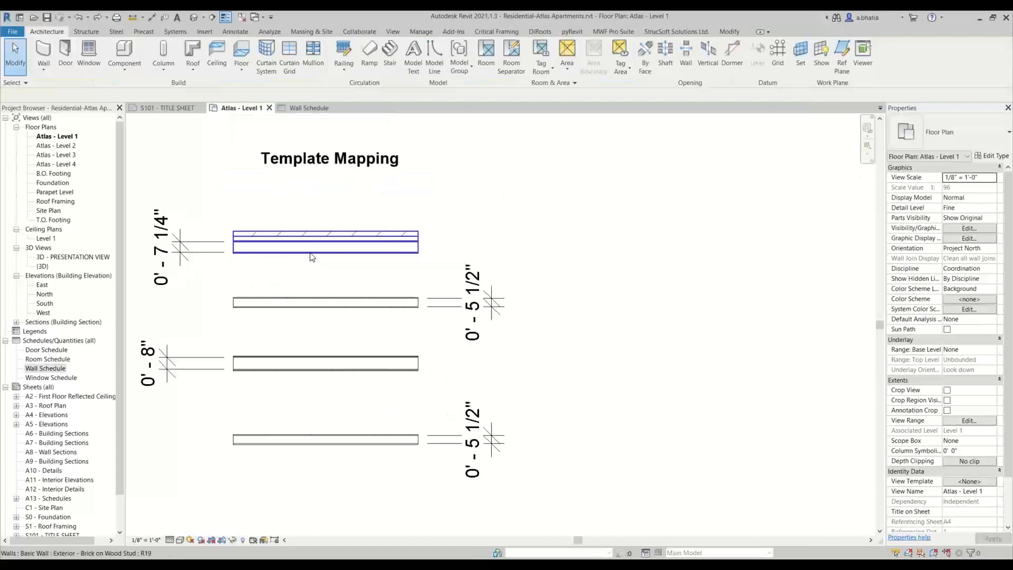
pyautogui.click(311, 248)
pyautogui.moveTo(256, 332); pyautogui.dragTo(335, 330, button='middle')
pyautogui.click(335, 329)
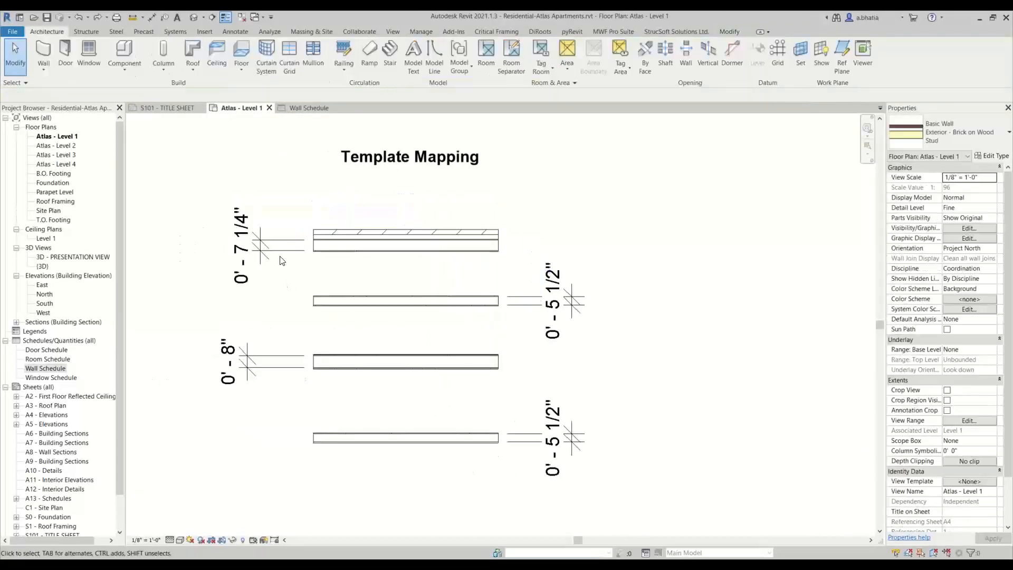
pyautogui.scroll(1, 274, 251)
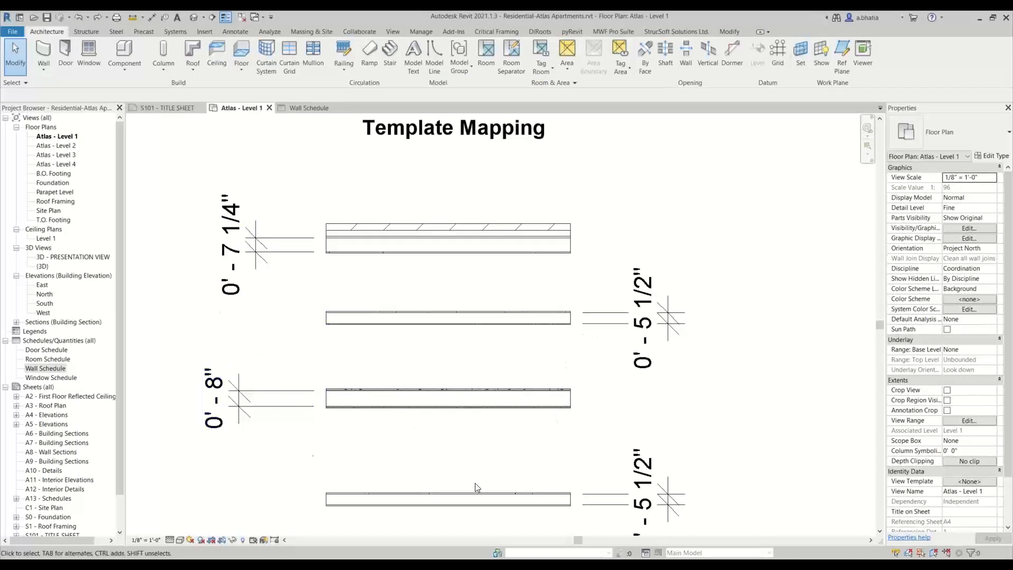
pyautogui.scroll(-1, 519, 387)
pyautogui.moveTo(521, 454); pyautogui.dragTo(489, 387, button='middle')
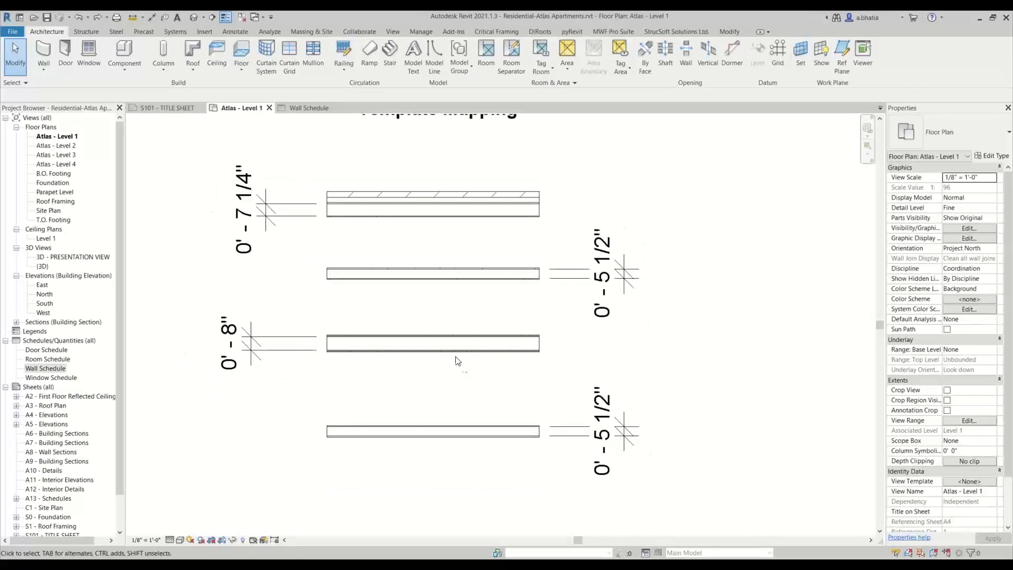
pyautogui.click(445, 204)
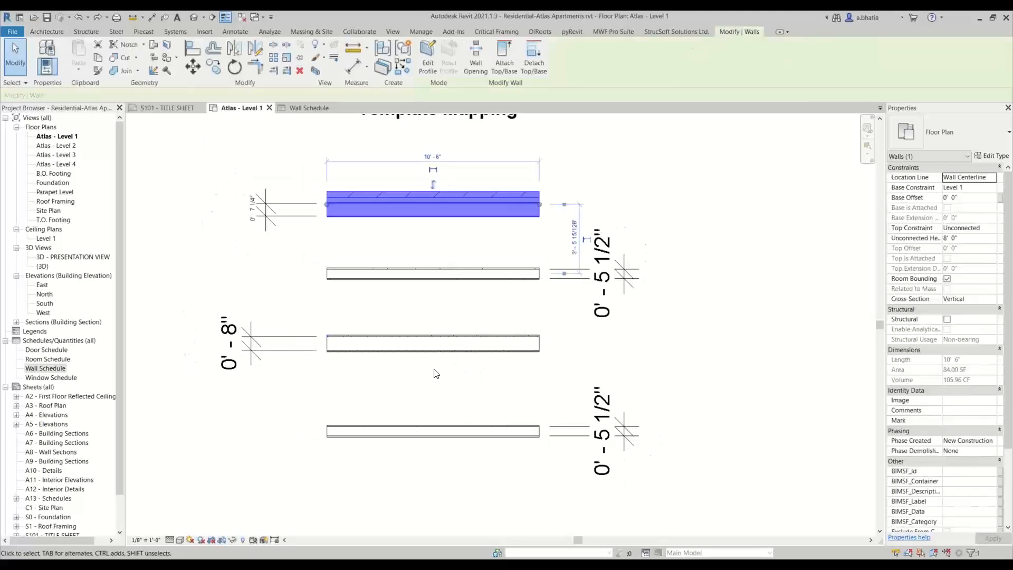
pyautogui.click(441, 279)
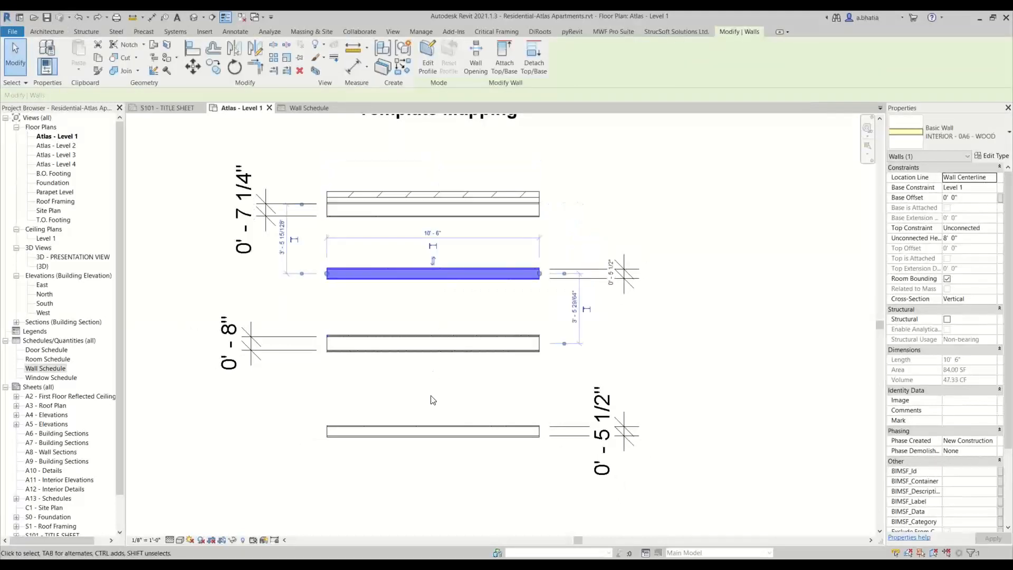
pyautogui.click(414, 434)
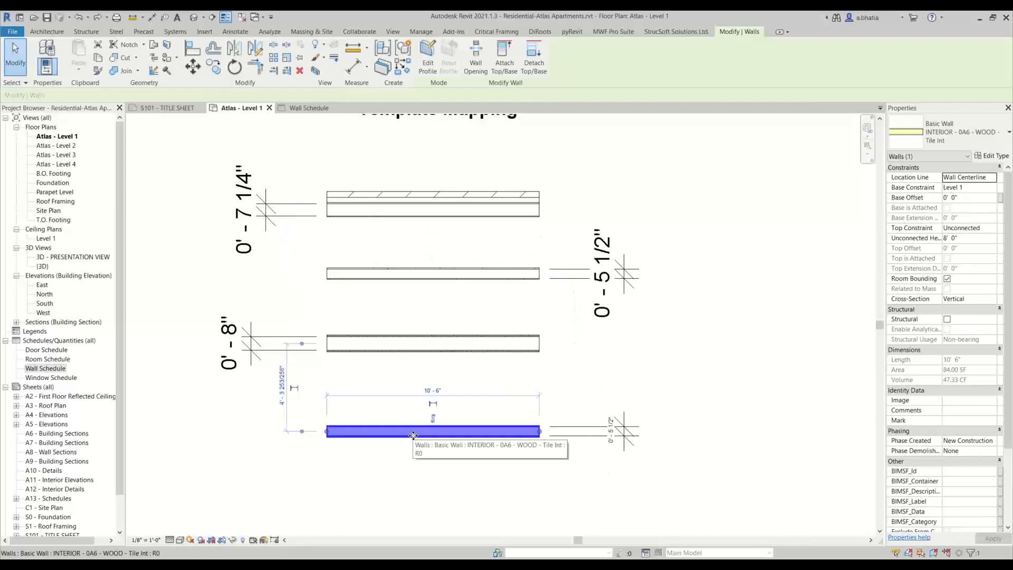
pyautogui.click(398, 351)
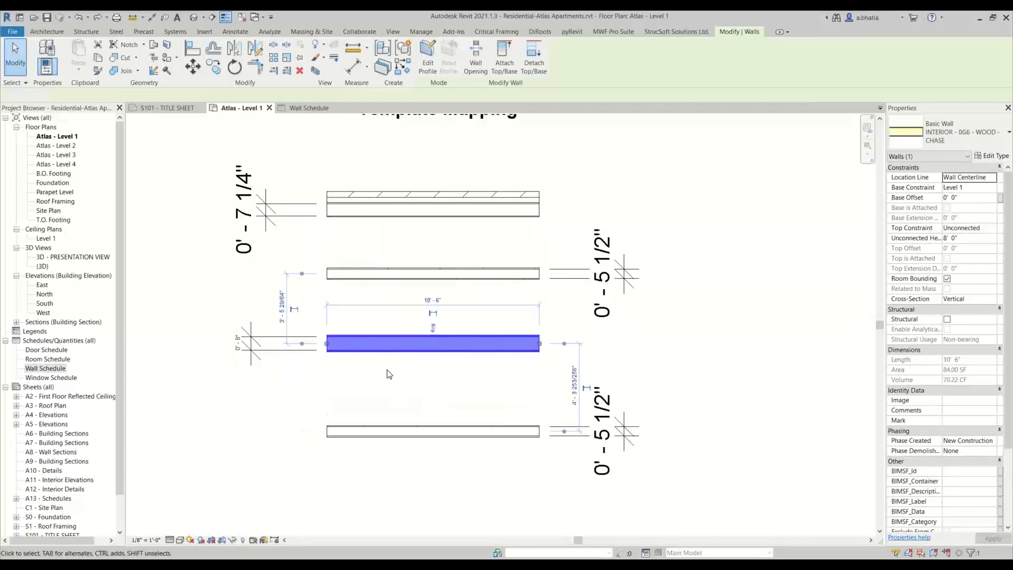
pyautogui.click(389, 374)
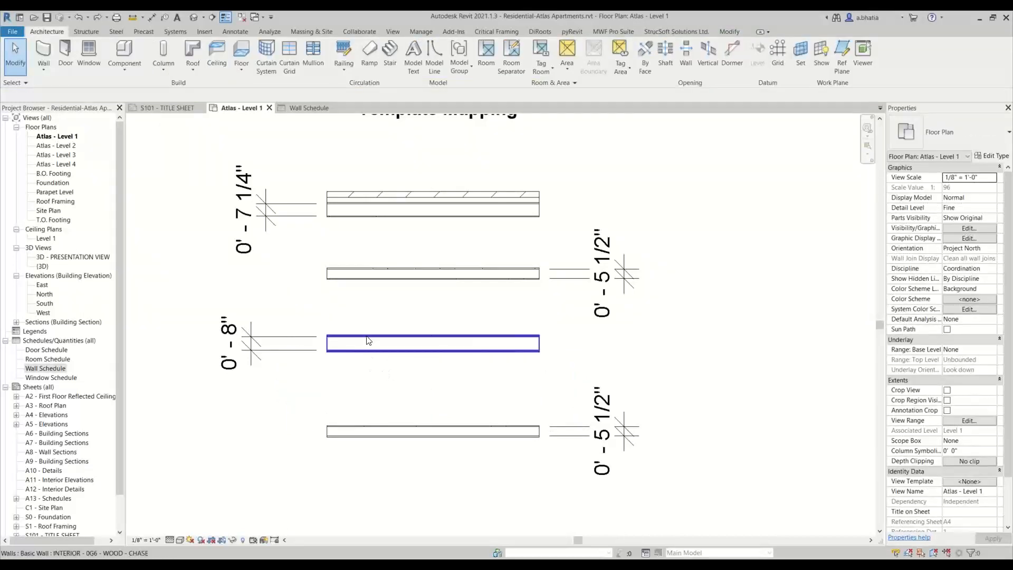
pyautogui.moveTo(388, 305); pyautogui.dragTo(374, 378, button='middle')
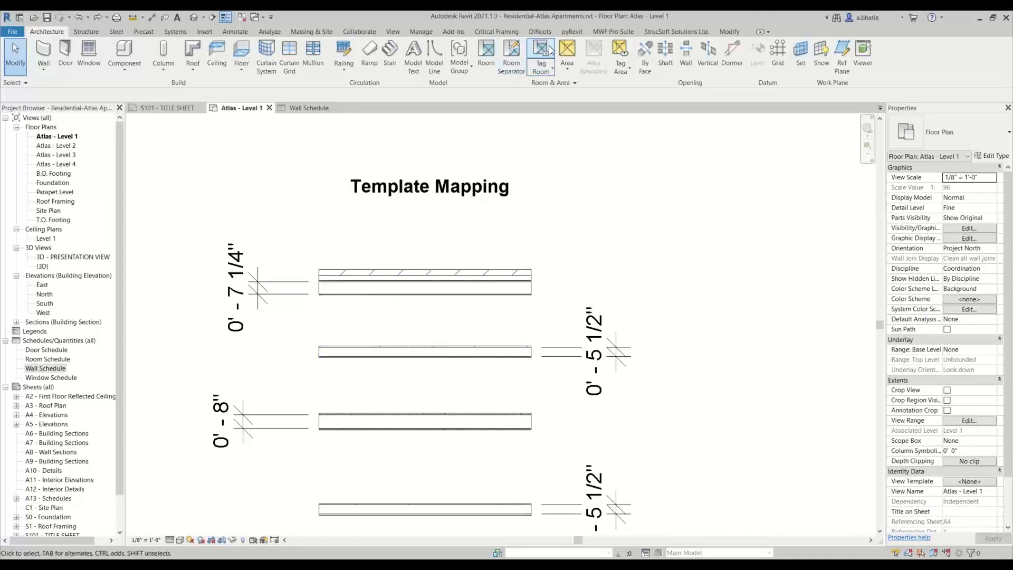
# - Open the MWF Template Map Manager and review the existing _Default and Atlas template maps
pyautogui.click(636, 33)
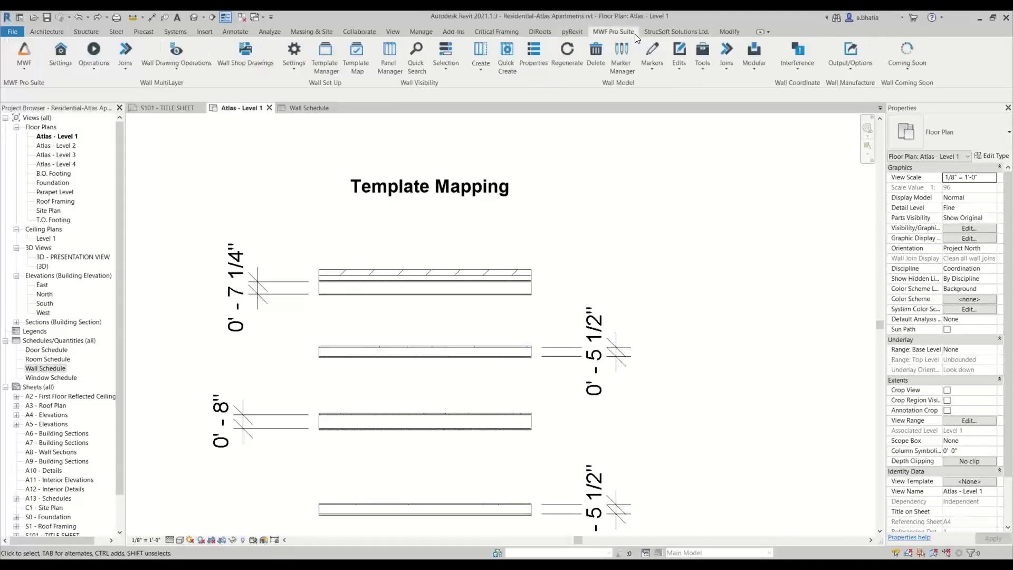
pyautogui.moveTo(476, 256); pyautogui.dragTo(417, 194, button='middle')
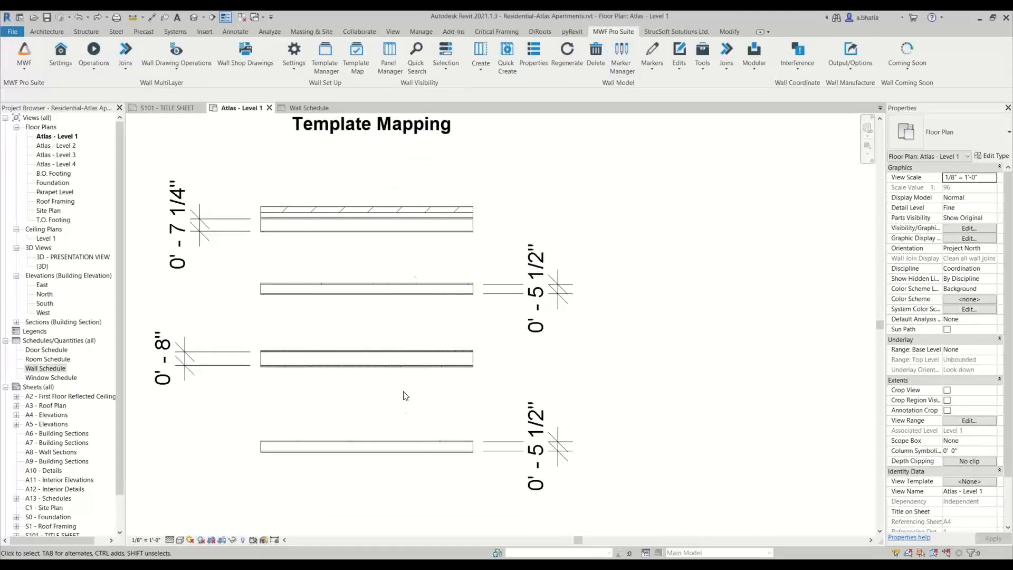
pyautogui.click(351, 55)
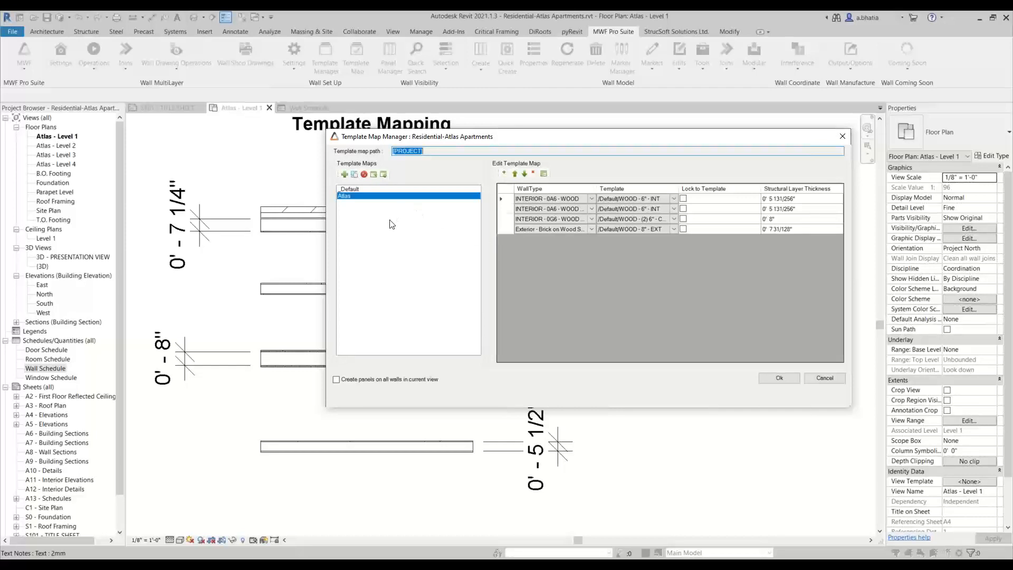
pyautogui.click(341, 189)
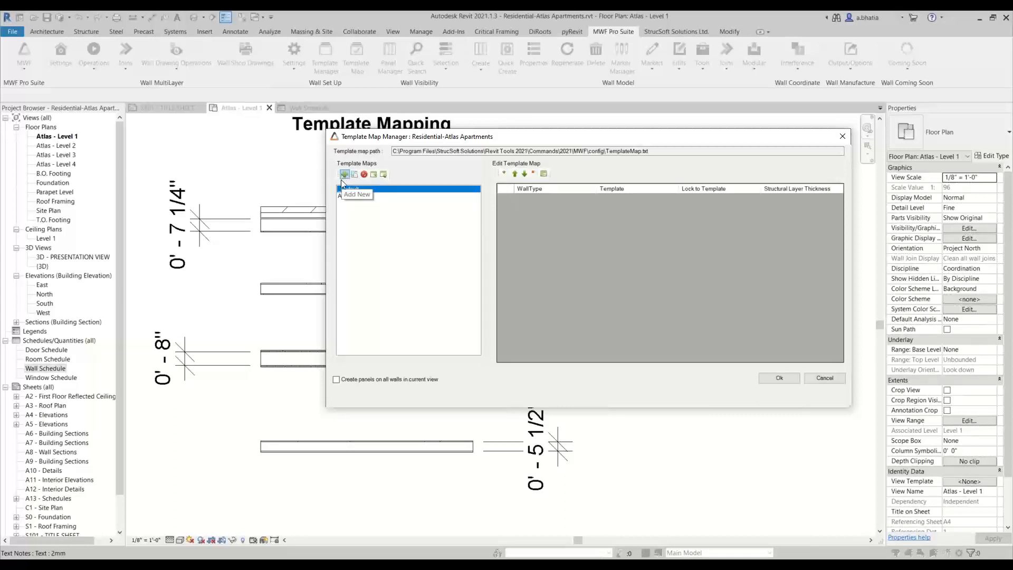
pyautogui.click(374, 195)
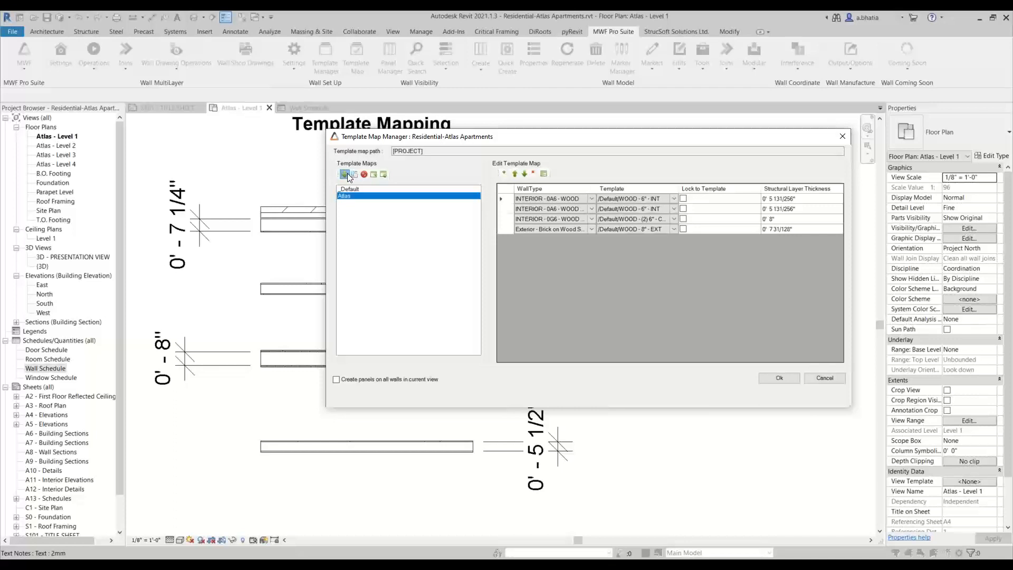
# - Create a new template map named Atlas Apartments and select it
pyautogui.click(345, 174)
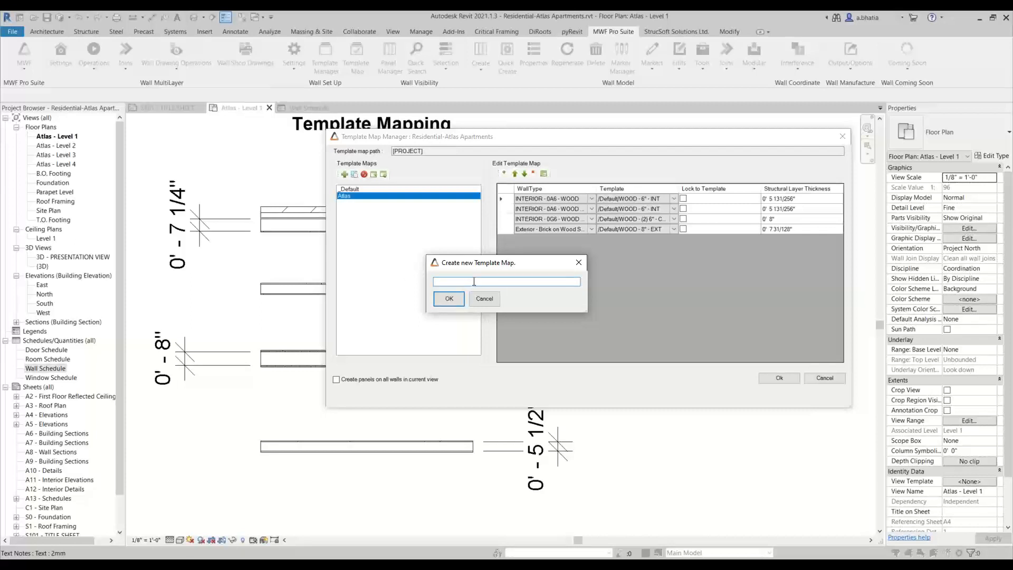
pyautogui.write('Atlas Apartments')
pyautogui.click(458, 302)
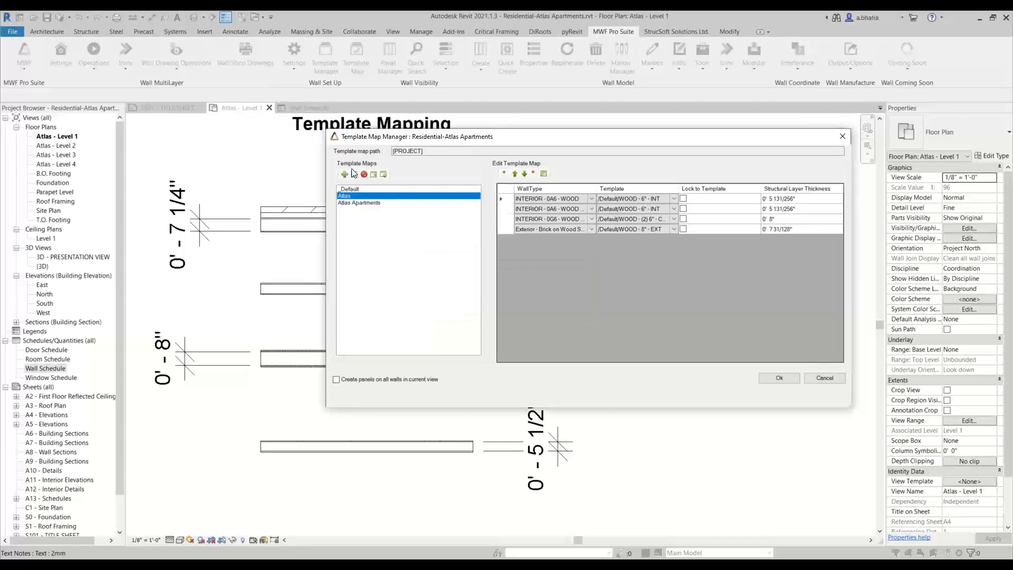
pyautogui.click(351, 204)
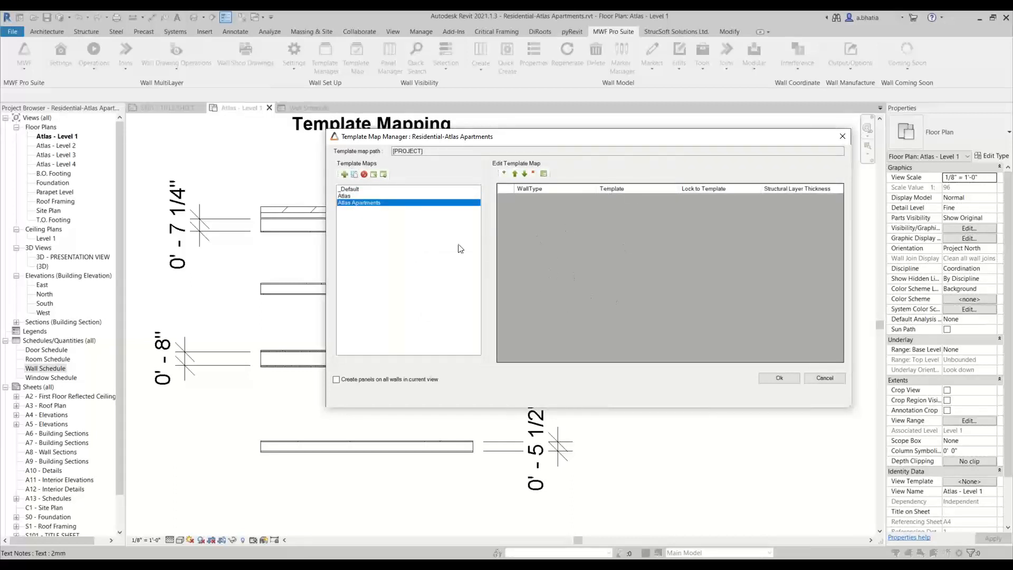
pyautogui.click(355, 174)
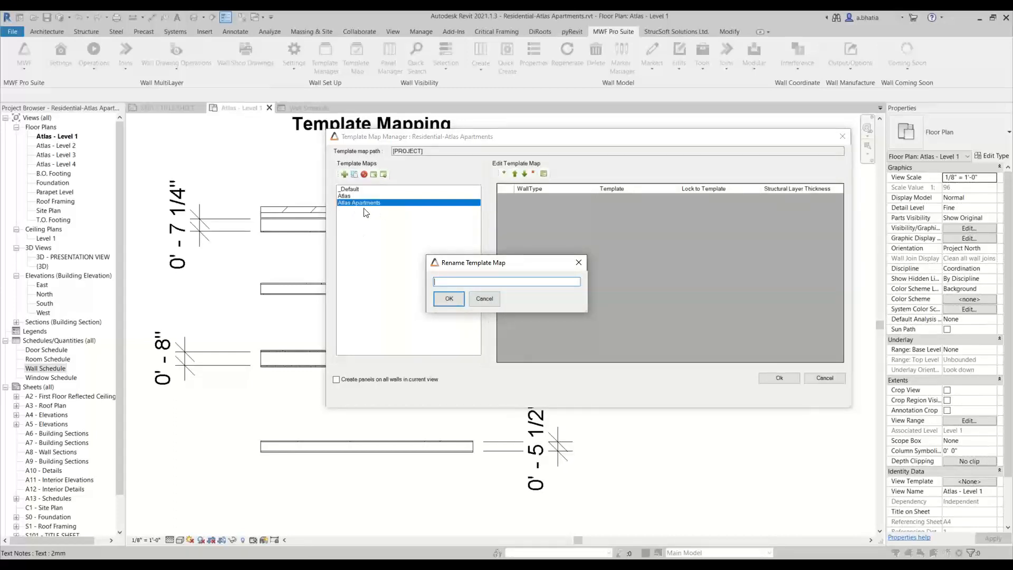
pyautogui.click(485, 300)
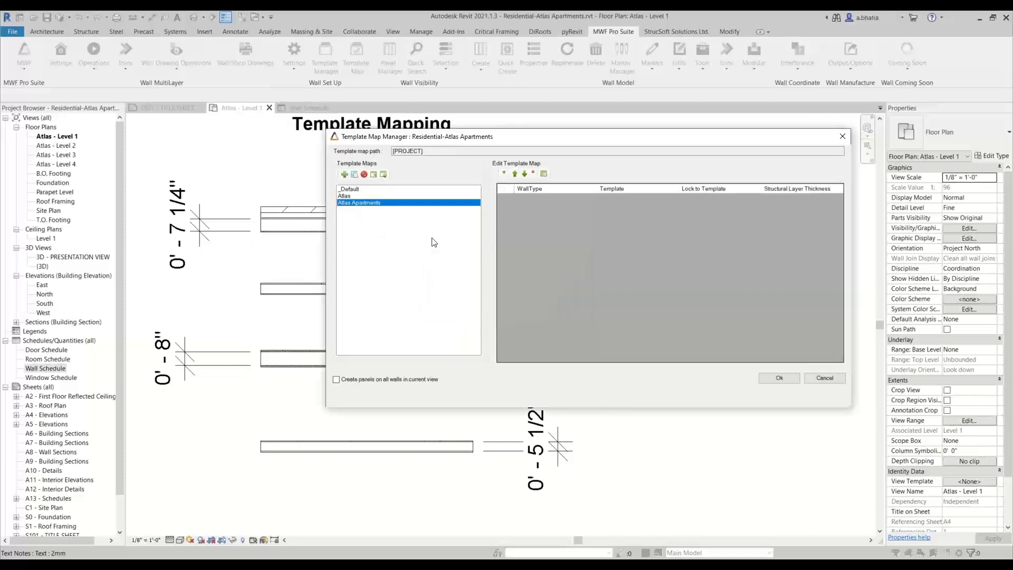
pyautogui.click(372, 178)
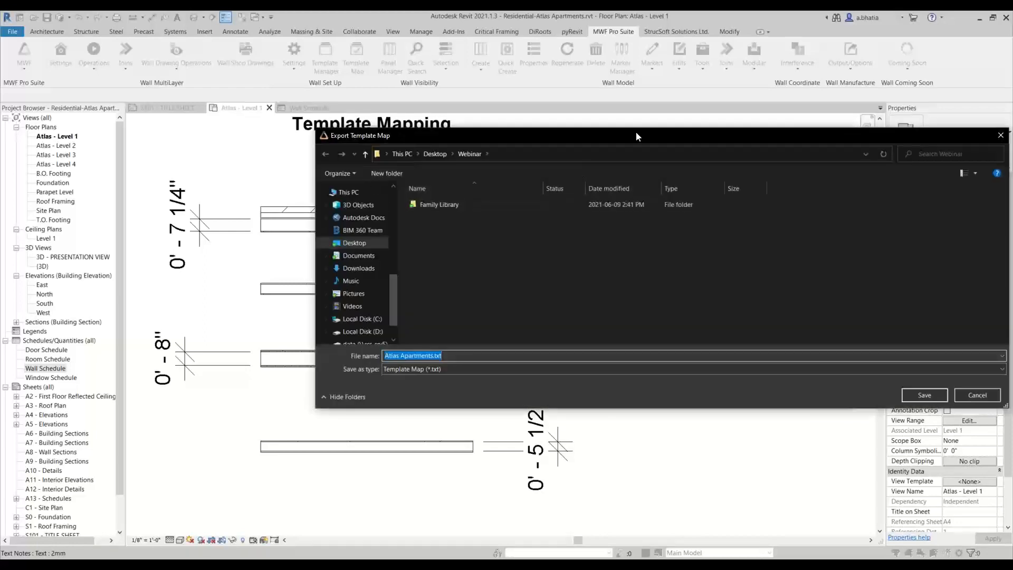
pyautogui.moveTo(635, 136); pyautogui.dragTo(471, 142)
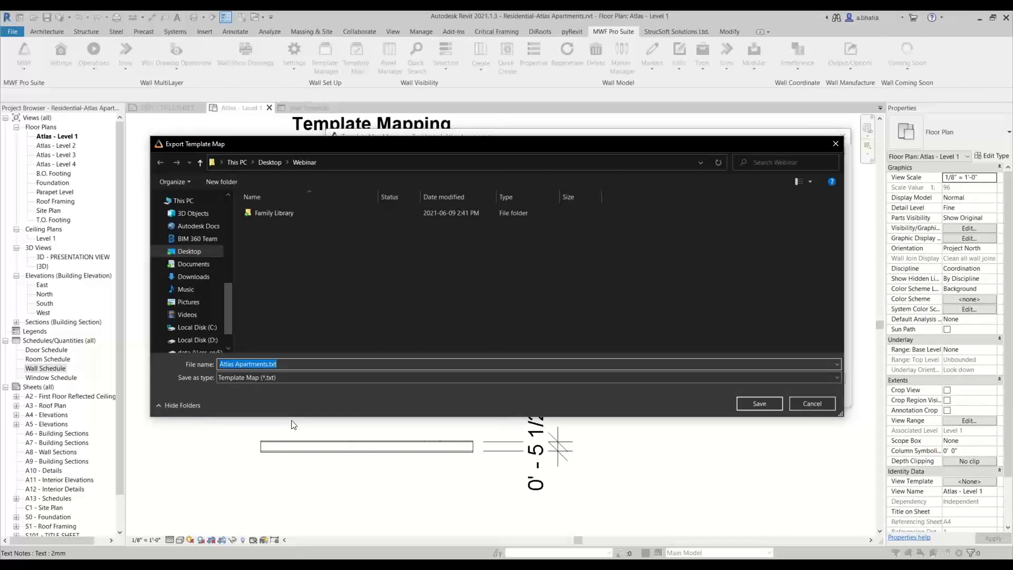
pyautogui.click(801, 402)
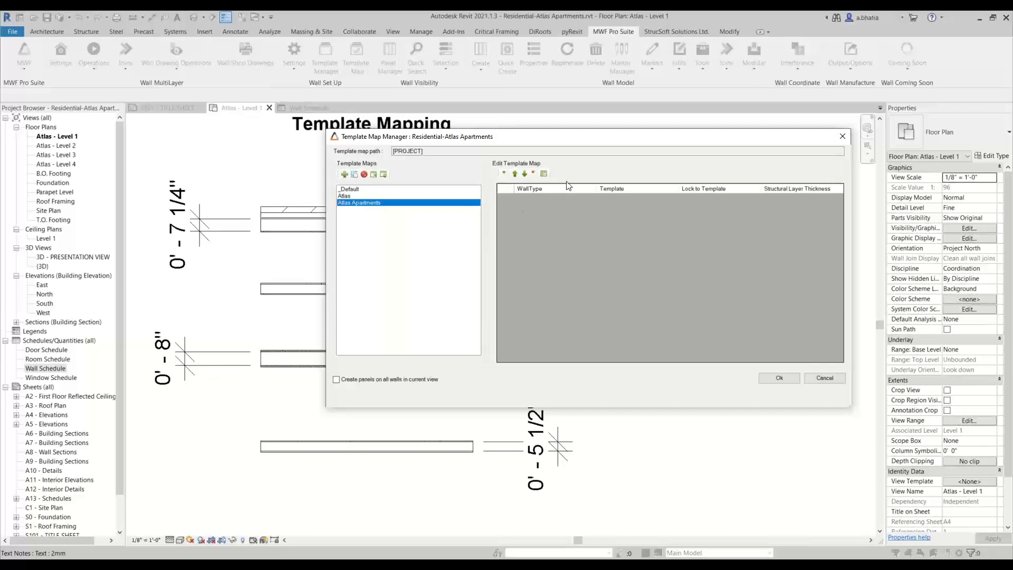
pyautogui.click(504, 174)
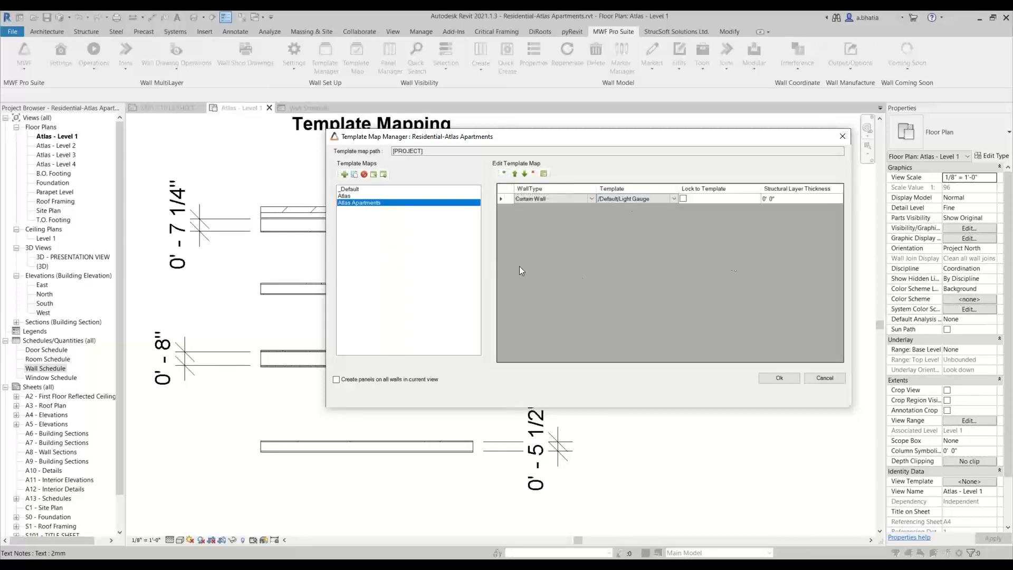
pyautogui.click(505, 198)
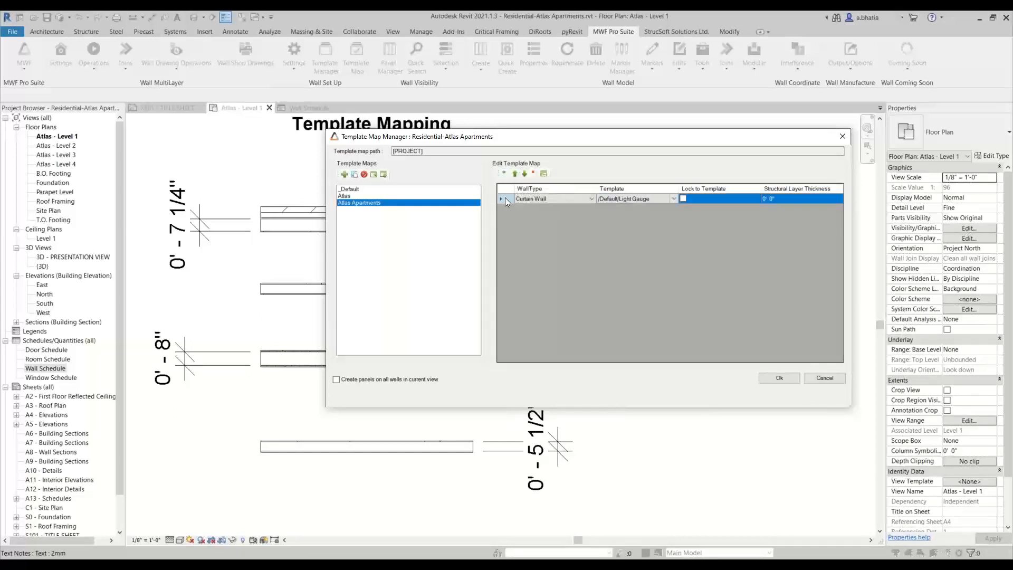
pyautogui.click(532, 174)
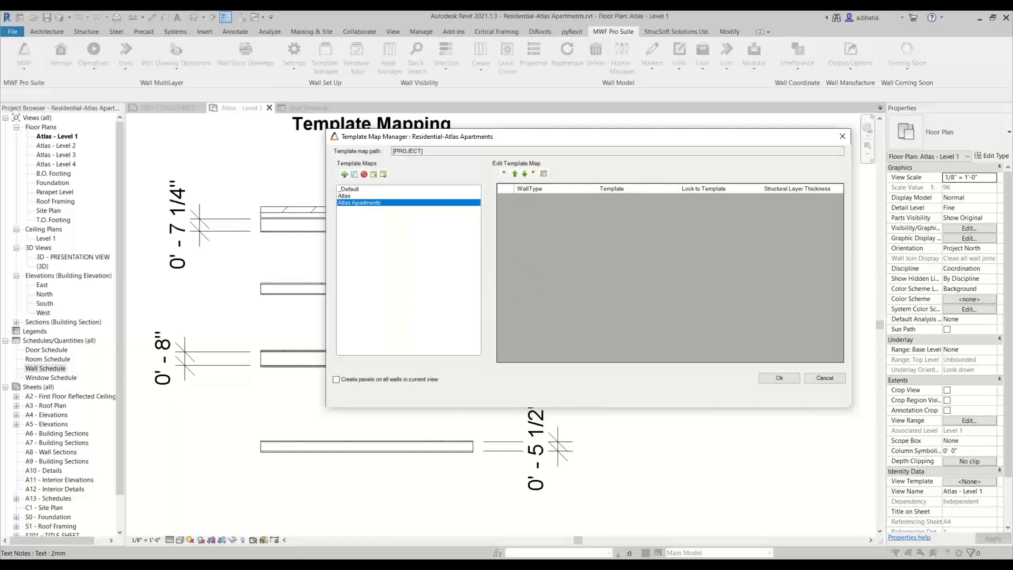
# - Batch-map walls with a 0' 5 131/256" structural layer thickness to the /MWF_Wood/2X6 WITH FLAT HDR template
pyautogui.click(545, 174)
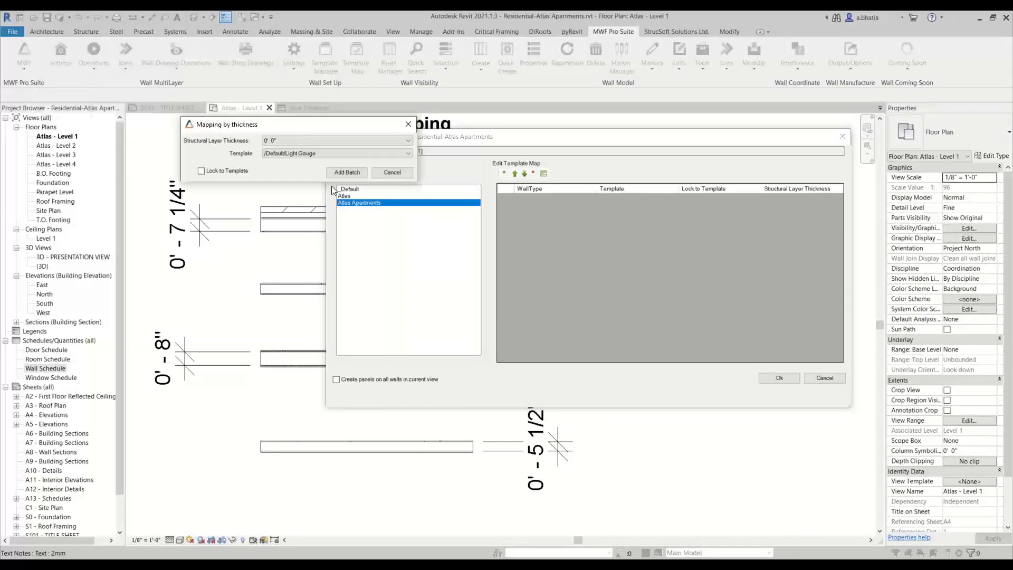
pyautogui.click(533, 238)
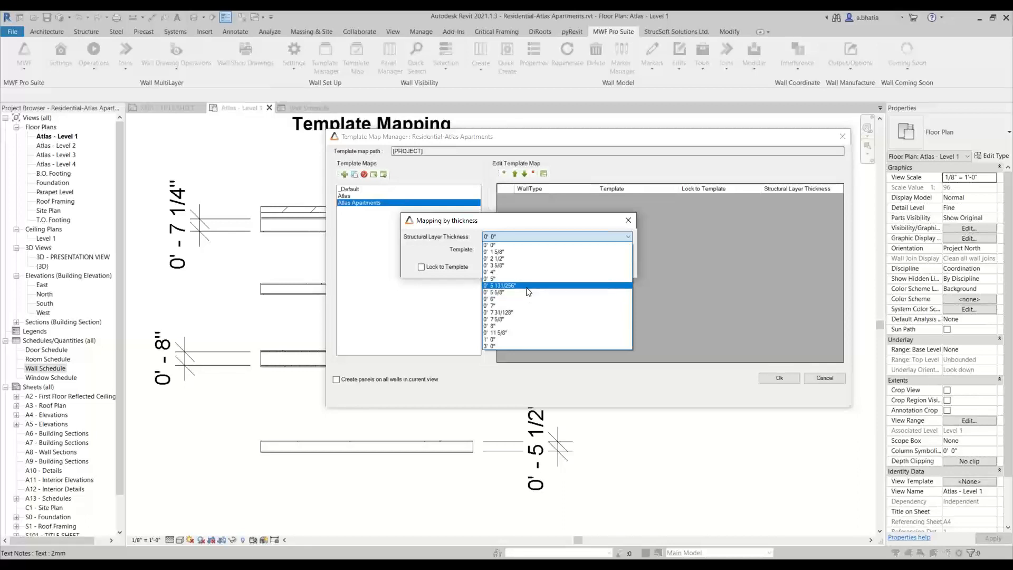
pyautogui.click(528, 287)
pyautogui.click(515, 250)
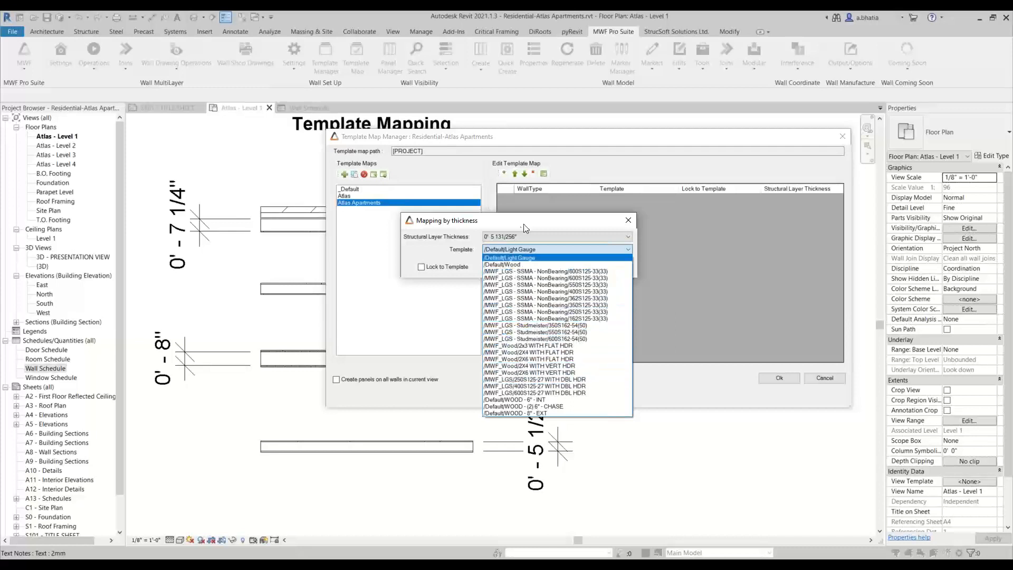
pyautogui.click(525, 228)
pyautogui.click(519, 248)
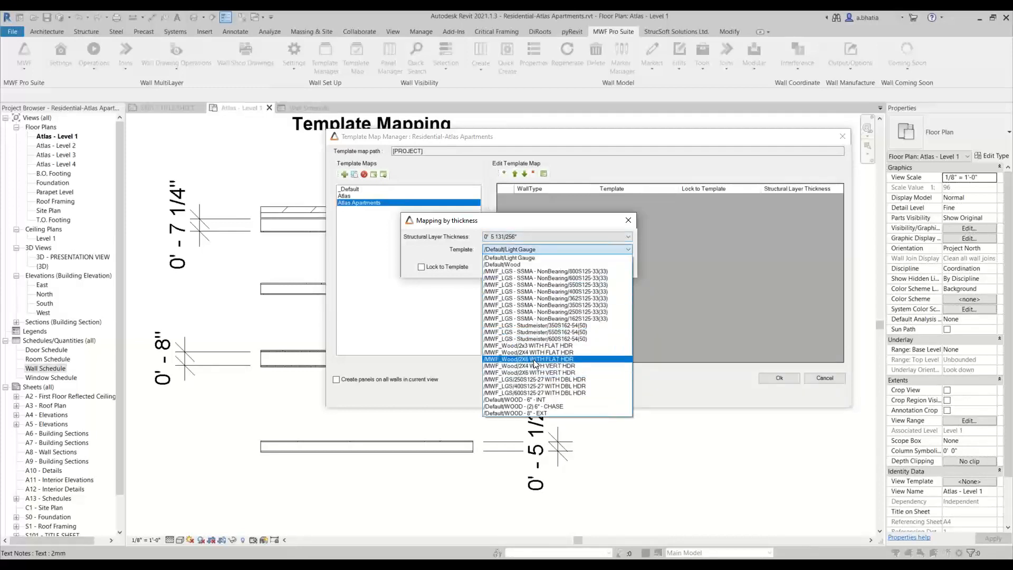
pyautogui.click(535, 360)
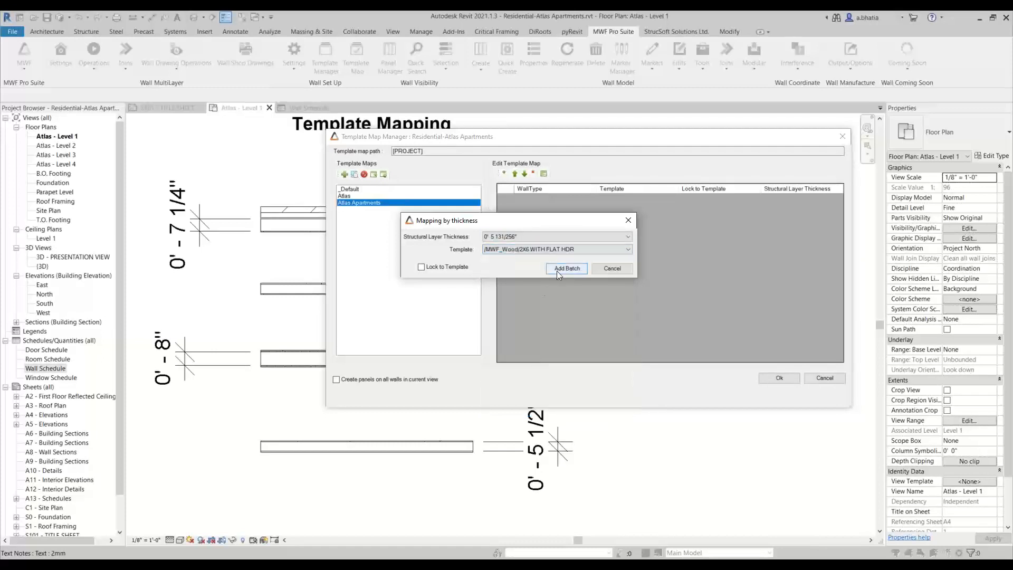
pyautogui.click(557, 271)
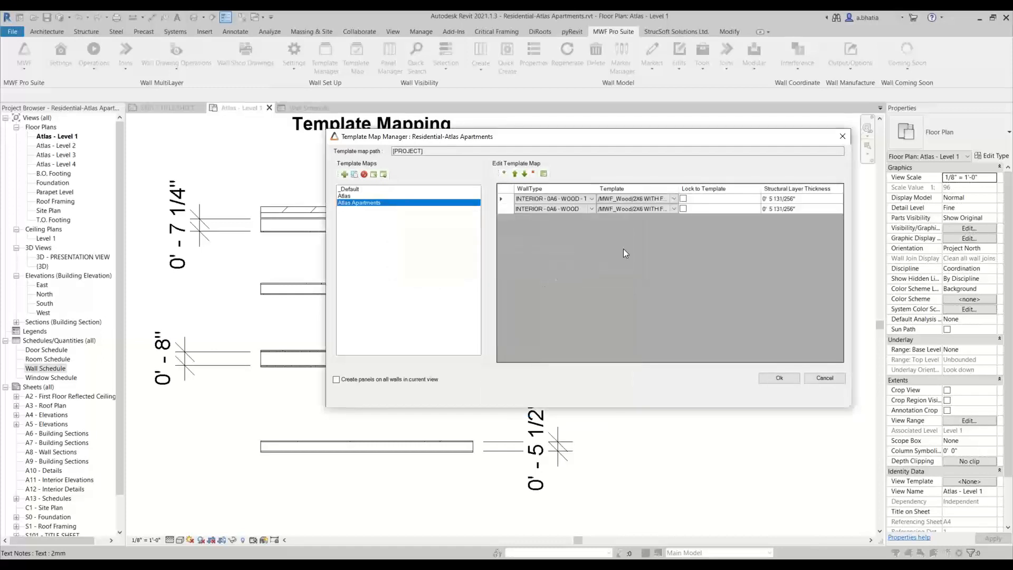
# - Batch-map walls with a 0' 8" structural layer thickness to the /Default/WOOD - (2) 6" - CHASE template
pyautogui.moveTo(591, 194); pyautogui.dragTo(619, 194)
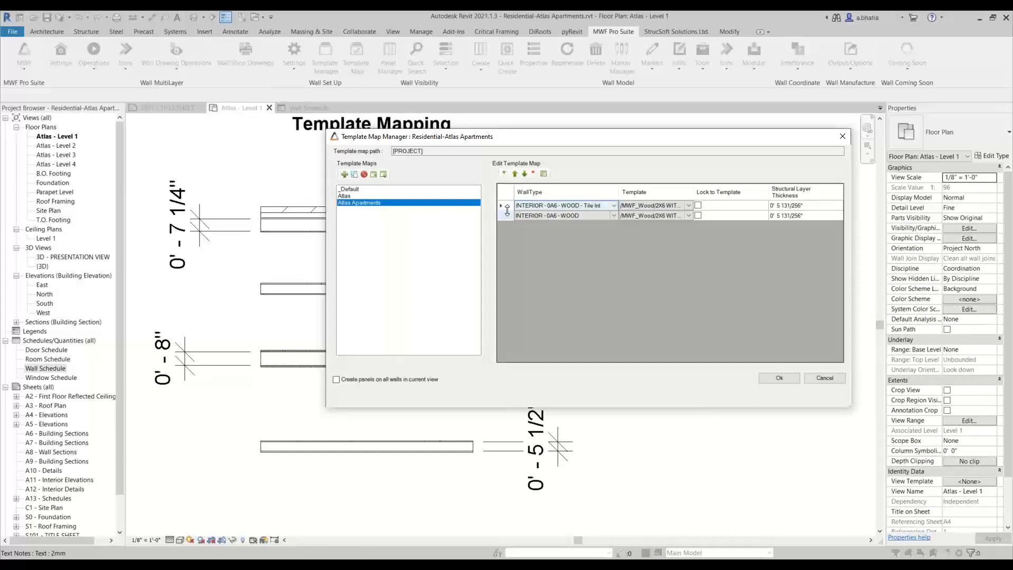
pyautogui.click(544, 174)
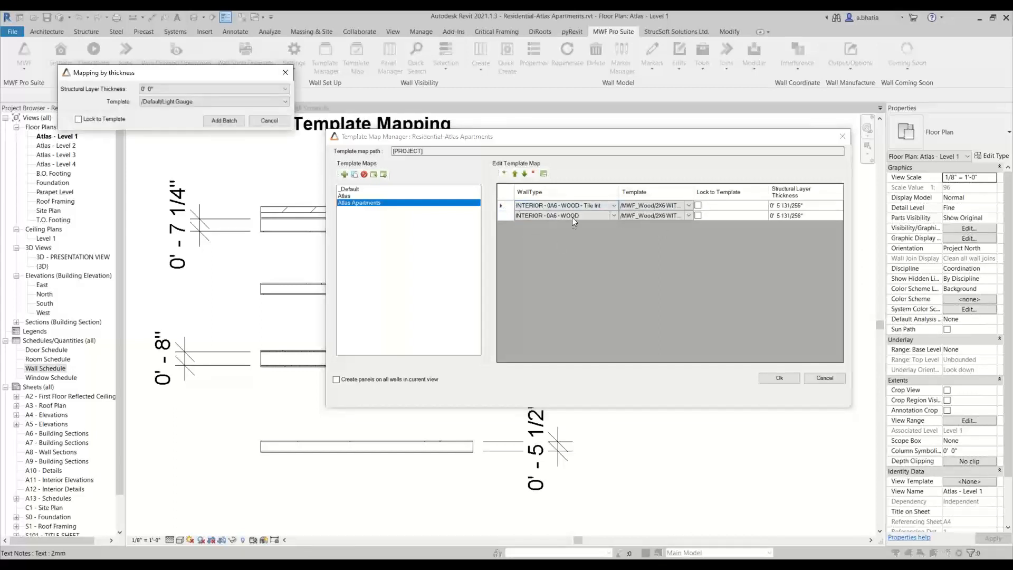
pyautogui.moveTo(196, 76); pyautogui.dragTo(324, 219)
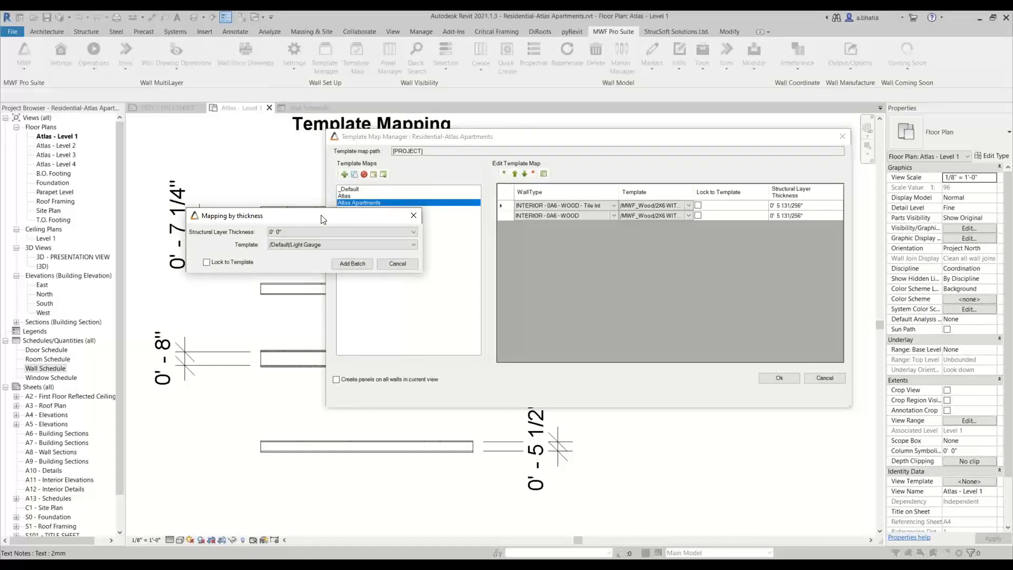
pyautogui.click(315, 232)
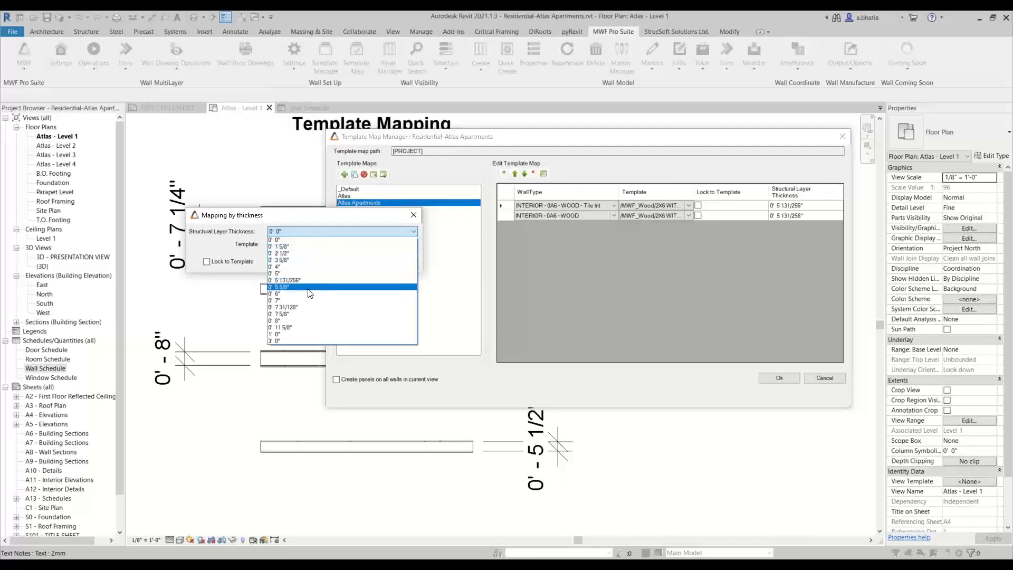
pyautogui.click(309, 288)
pyautogui.click(313, 233)
pyautogui.click(301, 321)
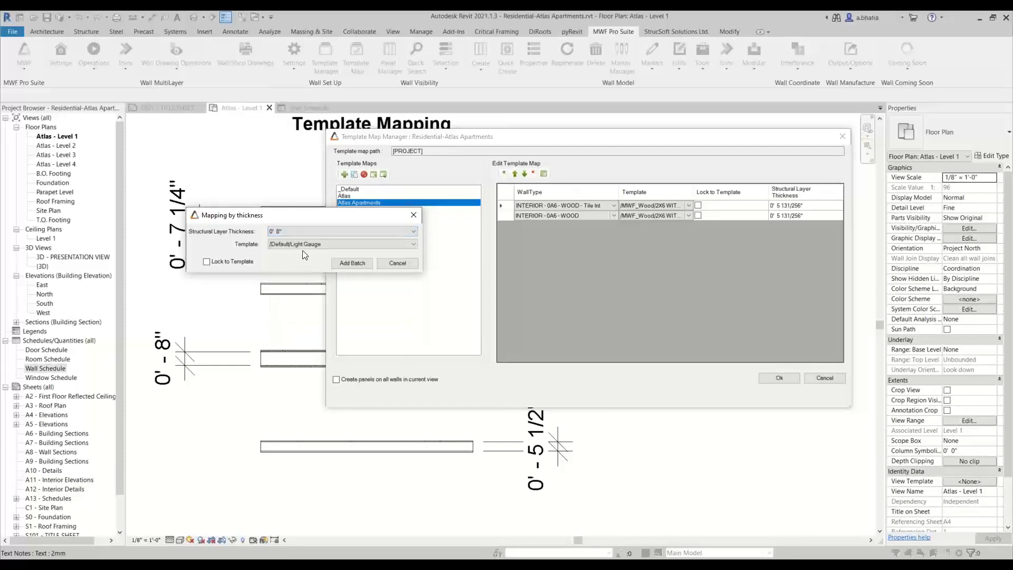
pyautogui.click(302, 246)
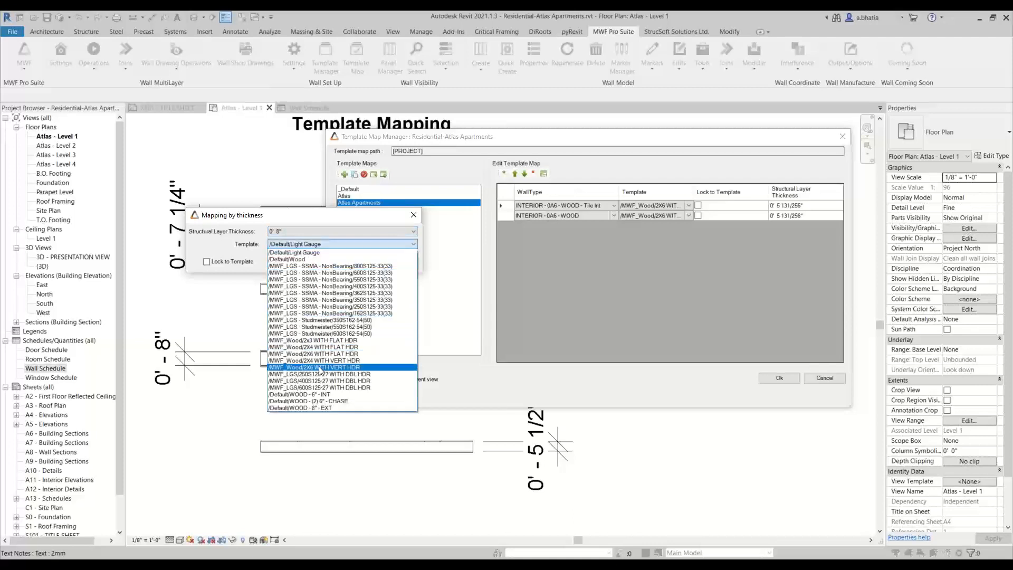
pyautogui.click(317, 404)
pyautogui.click(366, 265)
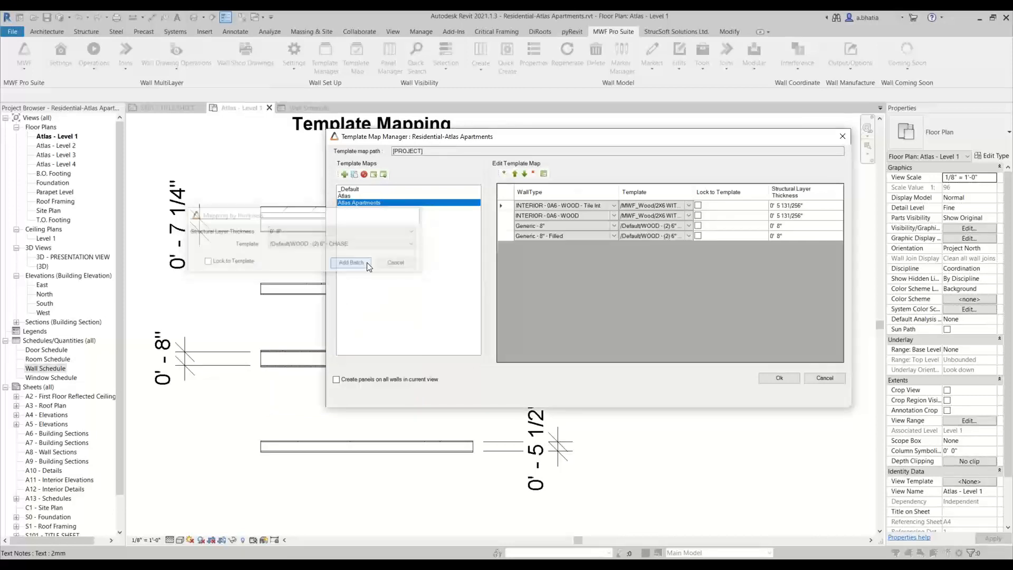
# - Delete every mapping row from the Atlas Apartments template map
pyautogui.doubleClick(690, 192)
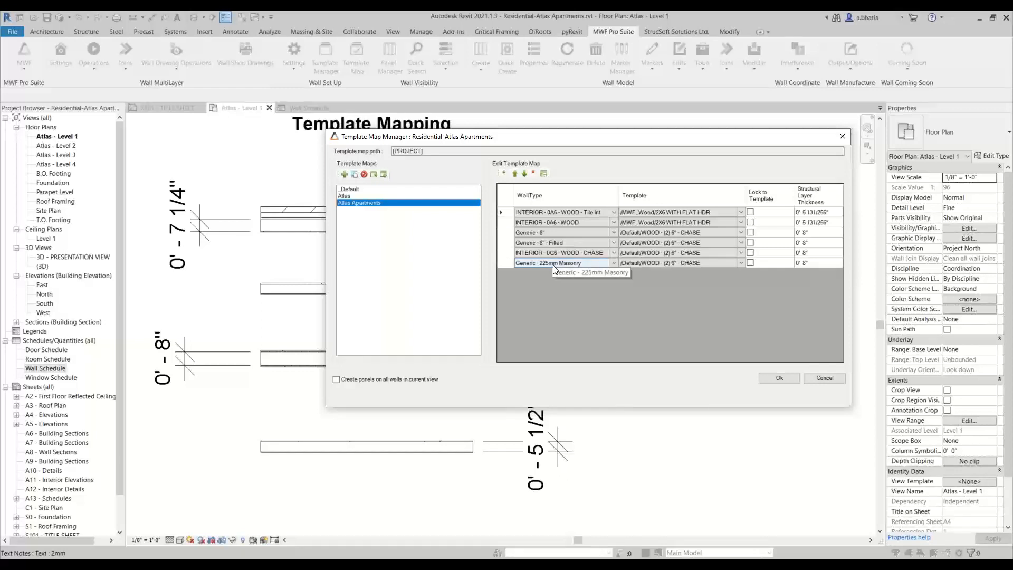
pyautogui.click(510, 264)
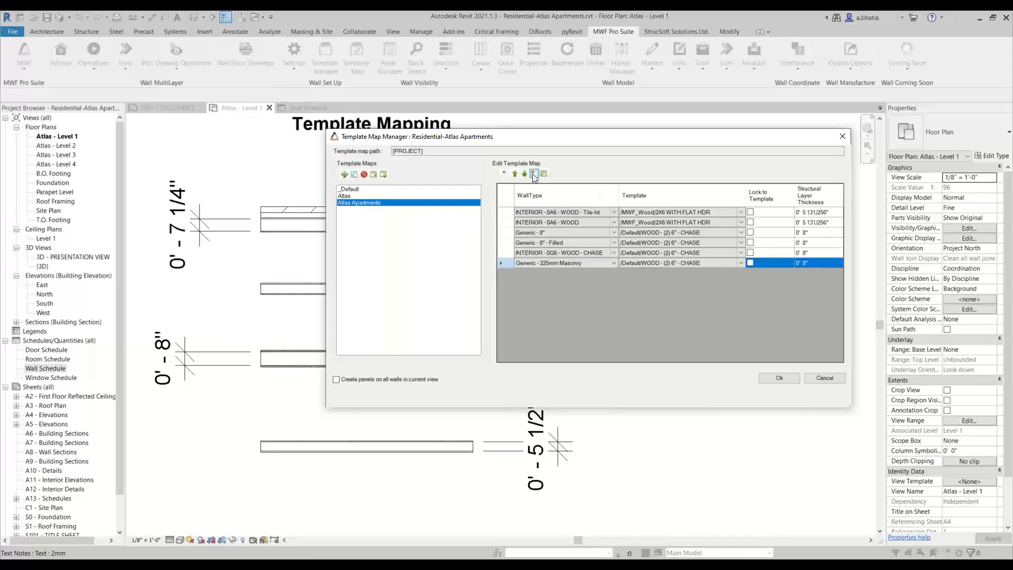
pyautogui.click(534, 173)
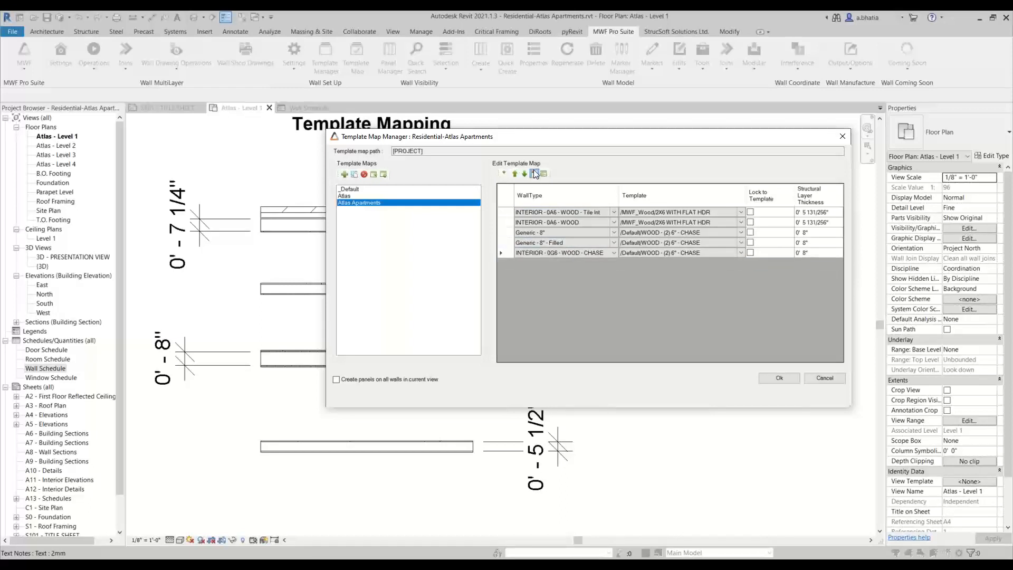
pyautogui.click(534, 174)
pyautogui.click(534, 173)
pyautogui.click(534, 173)
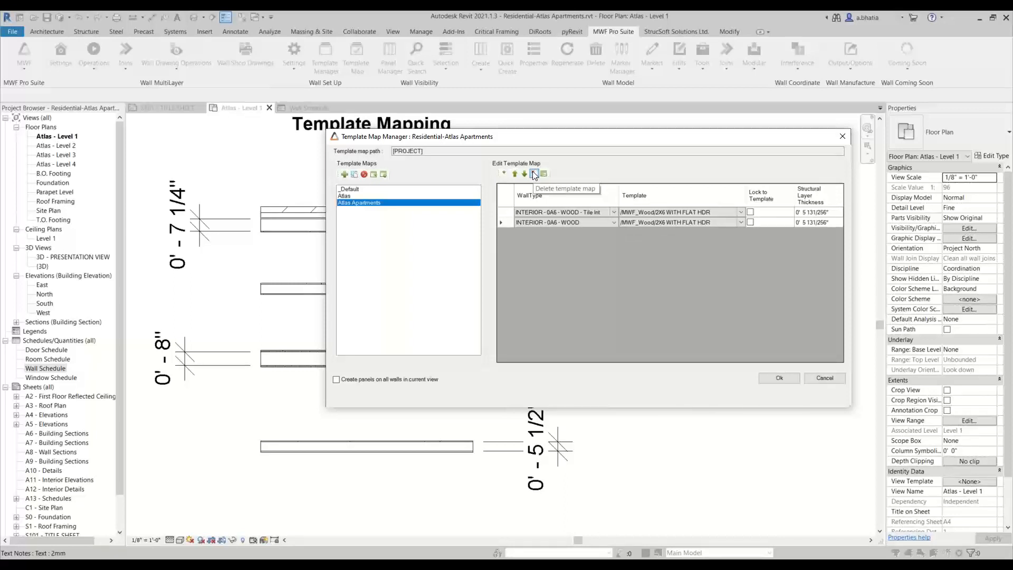
pyautogui.click(534, 174)
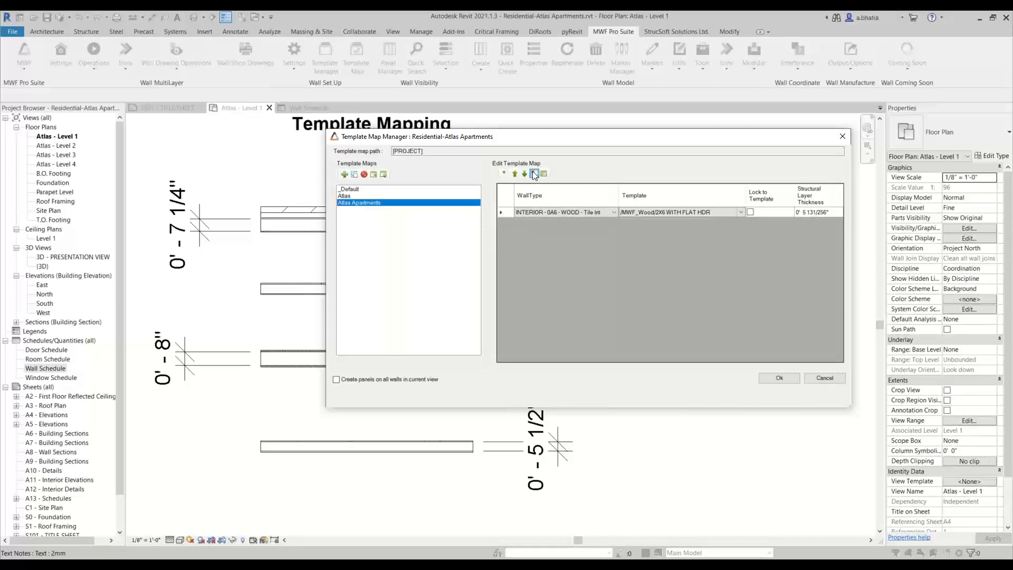
pyautogui.click(534, 174)
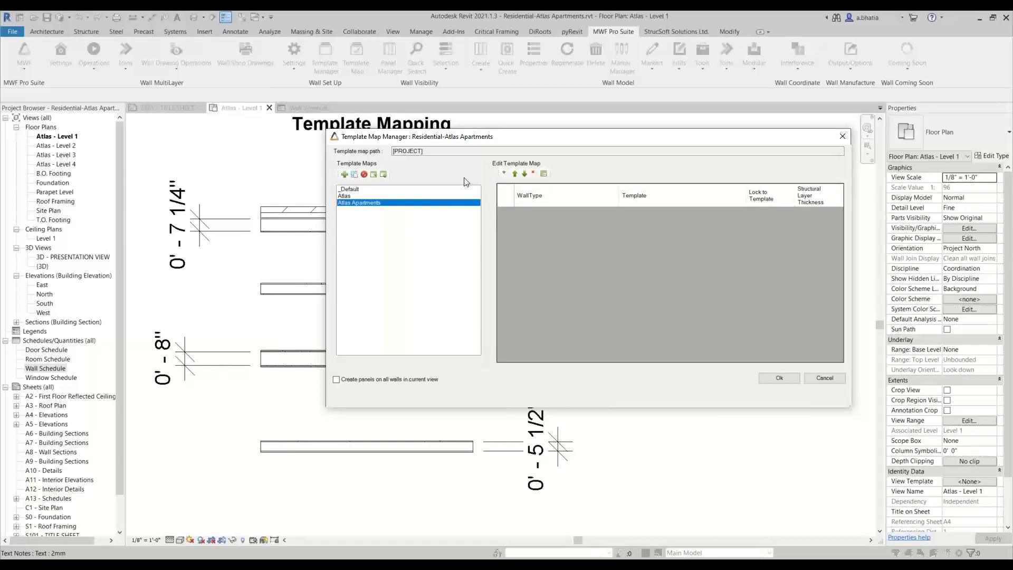
# - Add four new mapping rows to the Atlas Apartments template map
pyautogui.click(504, 174)
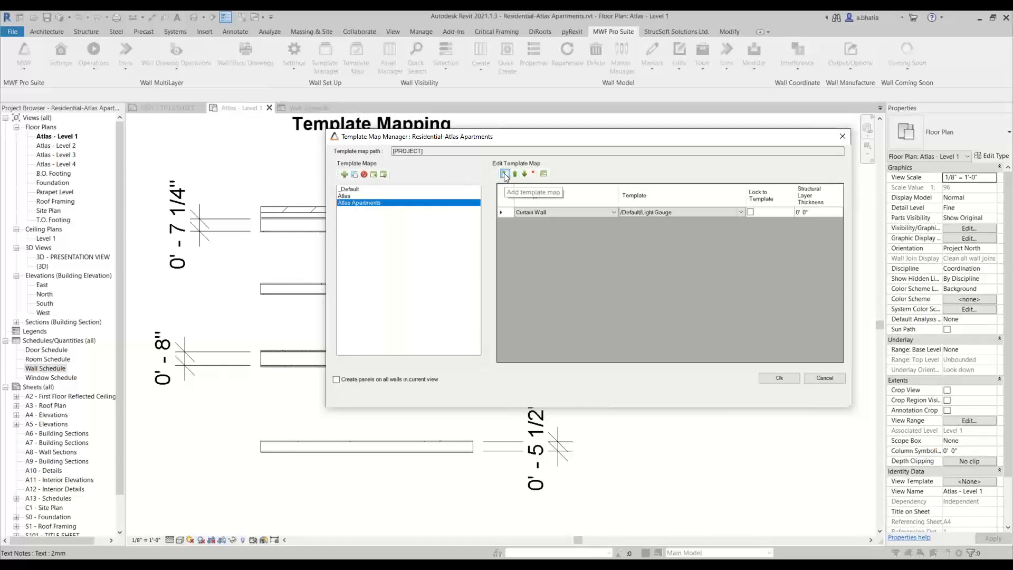
pyautogui.click(504, 174)
pyautogui.click(505, 174)
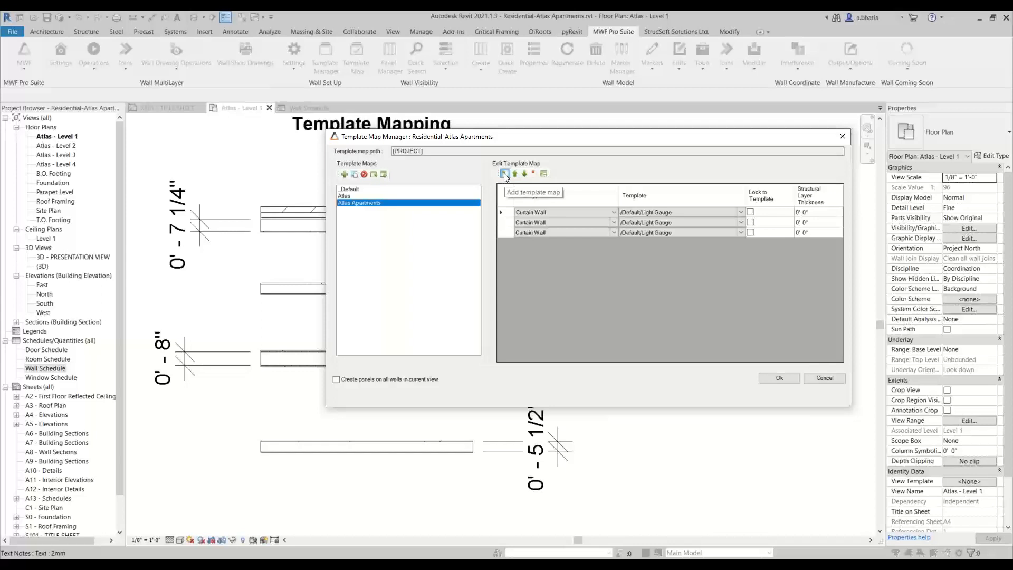
pyautogui.click(505, 173)
# - Set the first row's wall type to Exterior - Brick on Wood Stud and the second row's to INTERIOR - 0A6 - WOOD
pyautogui.click(611, 213)
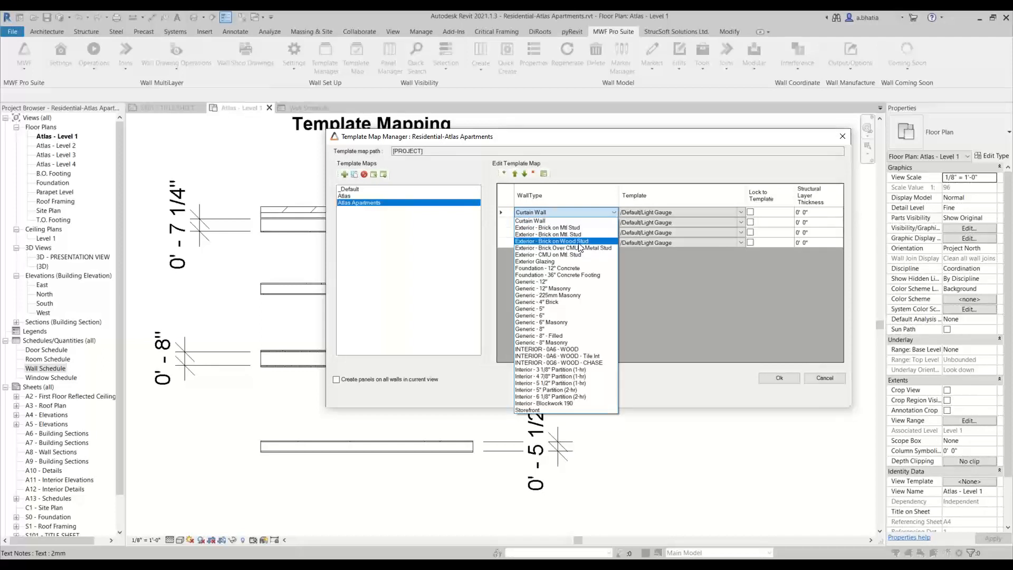
pyautogui.click(581, 242)
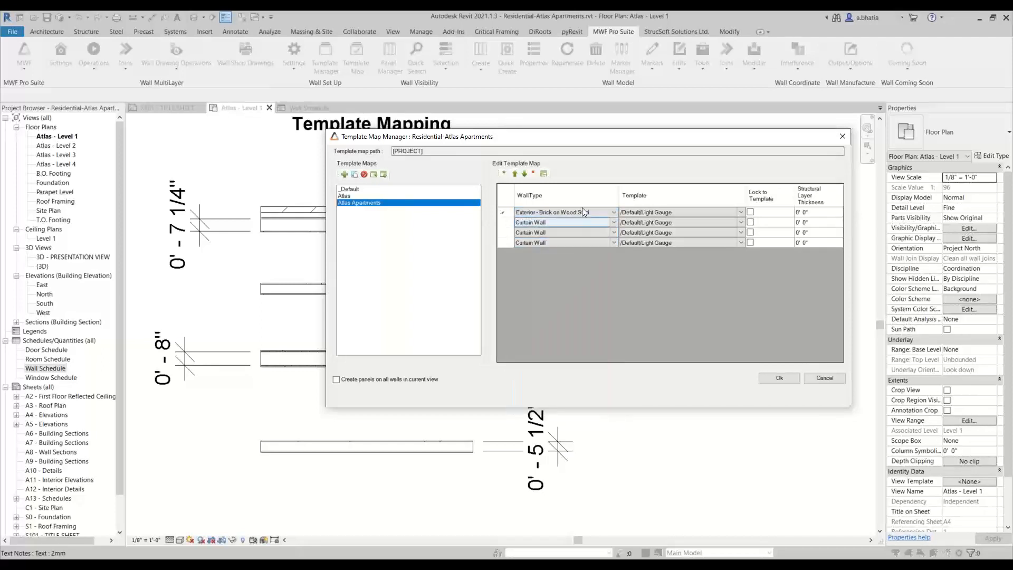
pyautogui.click(614, 221)
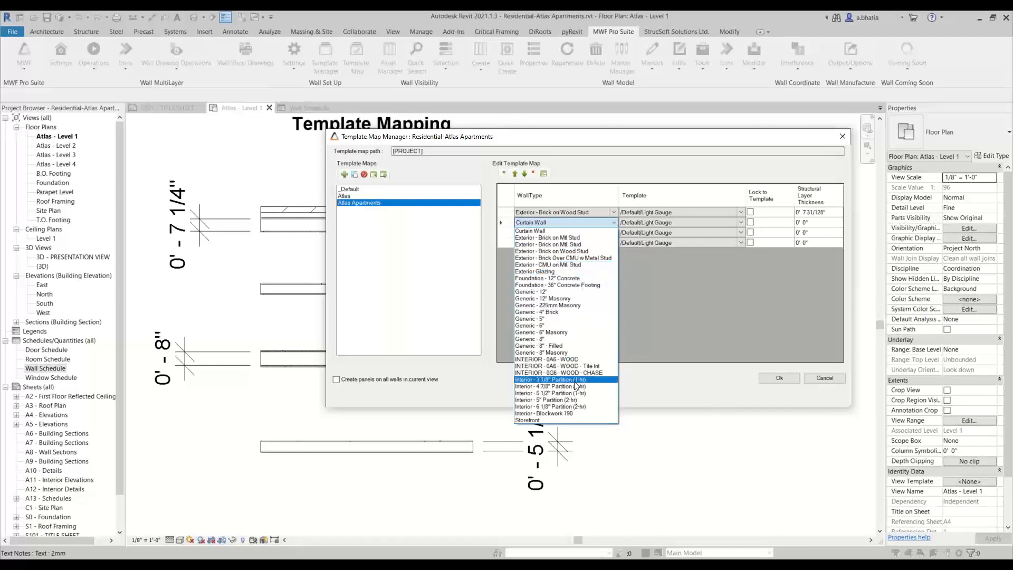
pyautogui.click(574, 360)
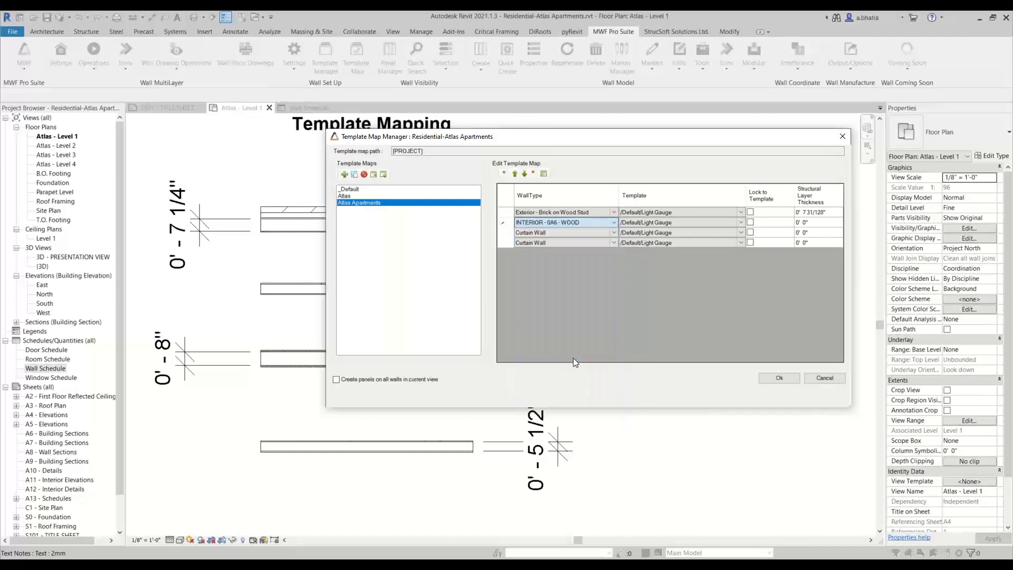
# - Set the third row's wall type to INTERIOR - 0A6 - WOOD - Tile Int and the fourth row's to INTERIOR - 0G6 - WOOD - CHASE
pyautogui.click(610, 231)
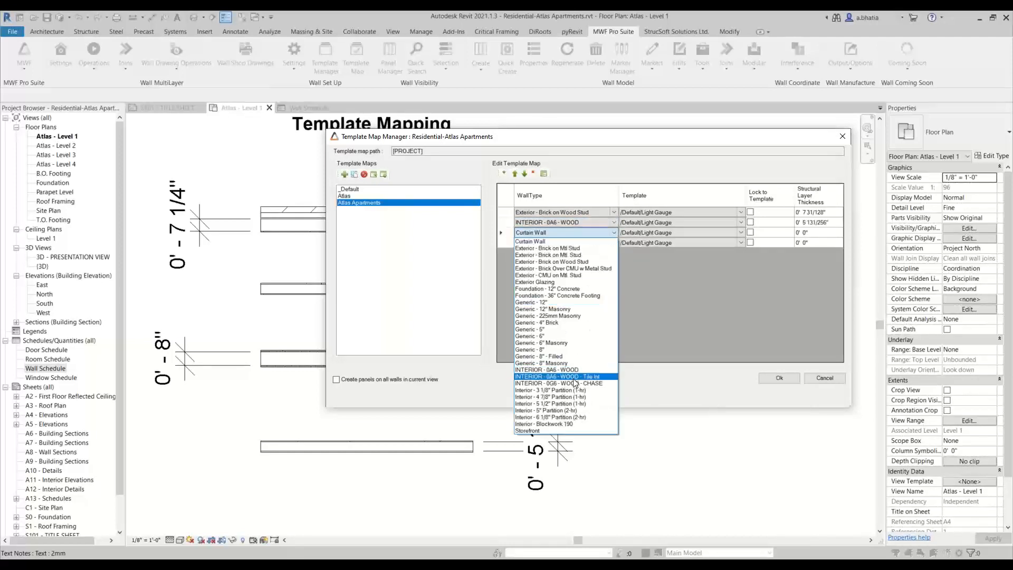
pyautogui.click(573, 379)
pyautogui.click(613, 241)
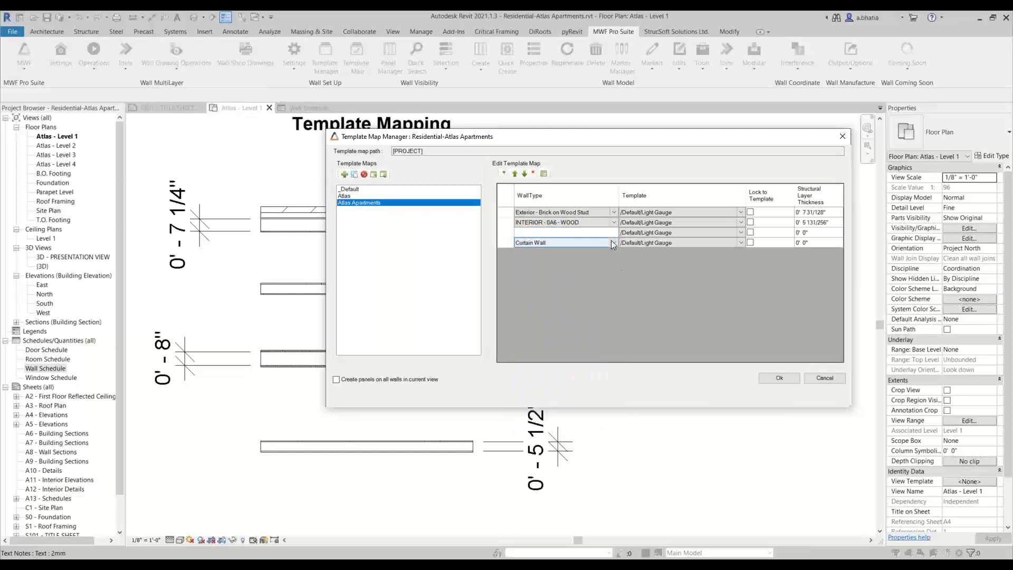
pyautogui.click(611, 239)
pyautogui.click(585, 390)
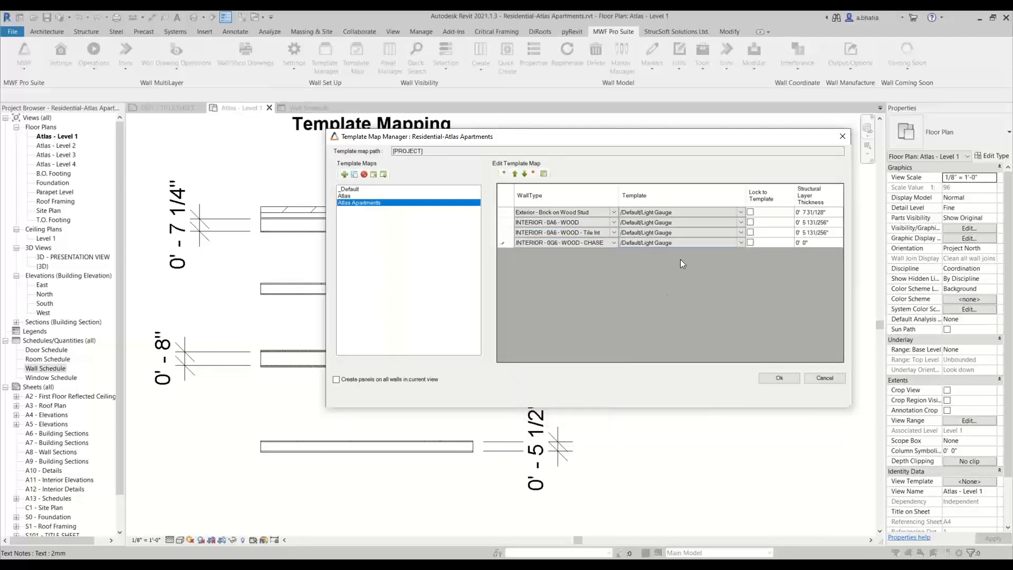
# - Assign the /Default/WOOD - 8" - EXT template to the first row and /Default/WOOD - 6" - INT to the second row
pyautogui.click(742, 213)
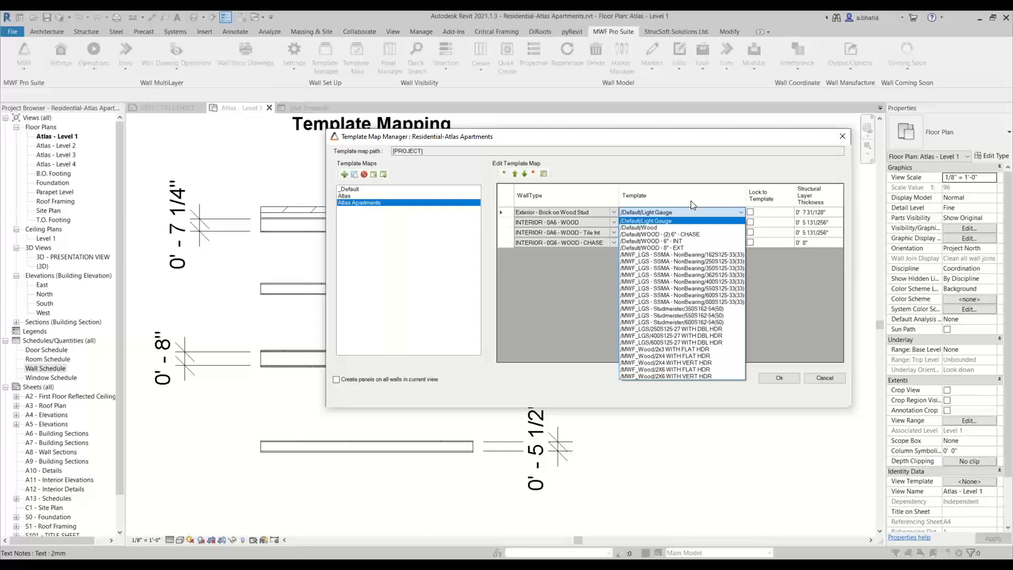
pyautogui.click(646, 249)
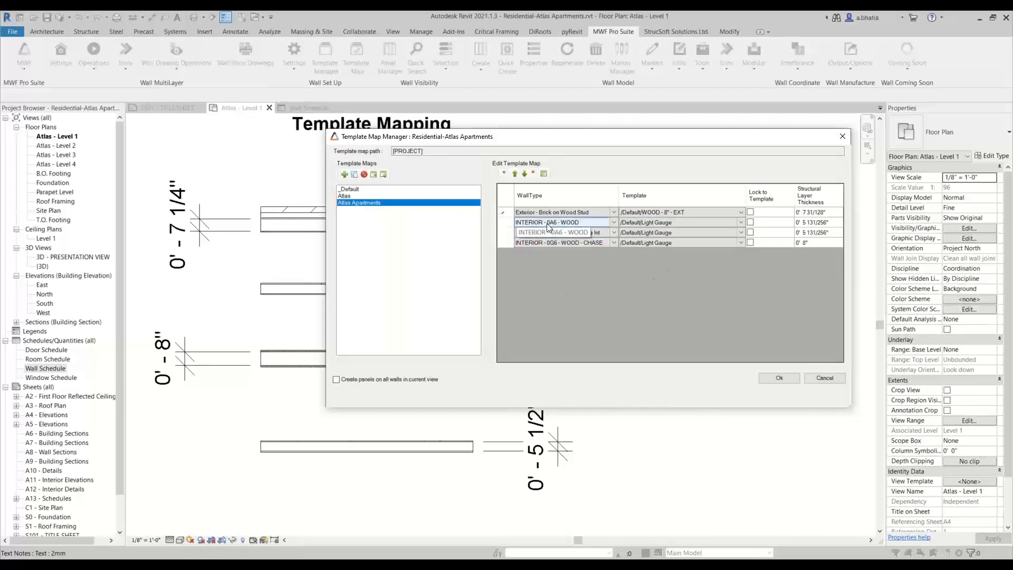
pyautogui.click(743, 224)
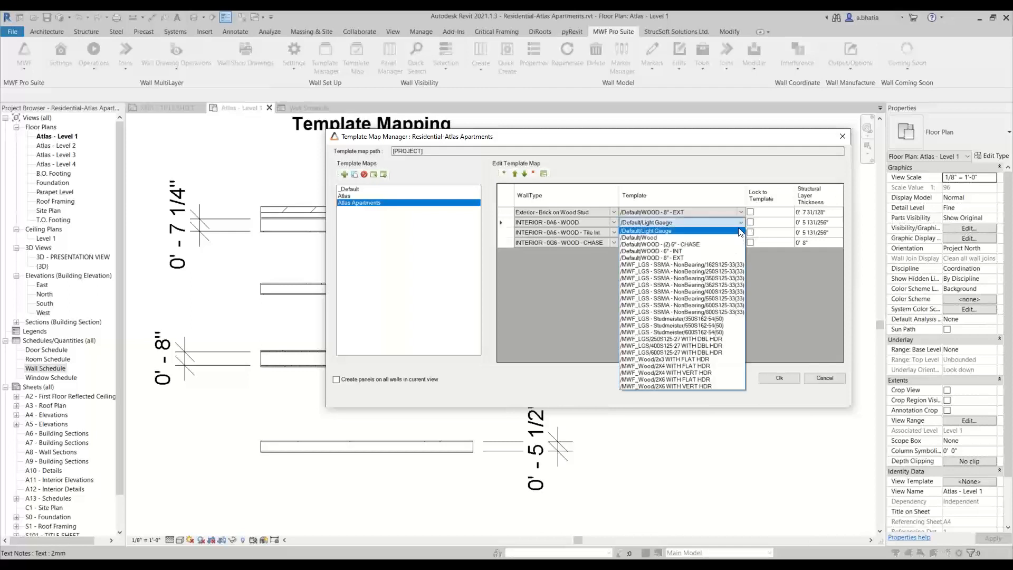
pyautogui.click(686, 252)
pyautogui.click(683, 230)
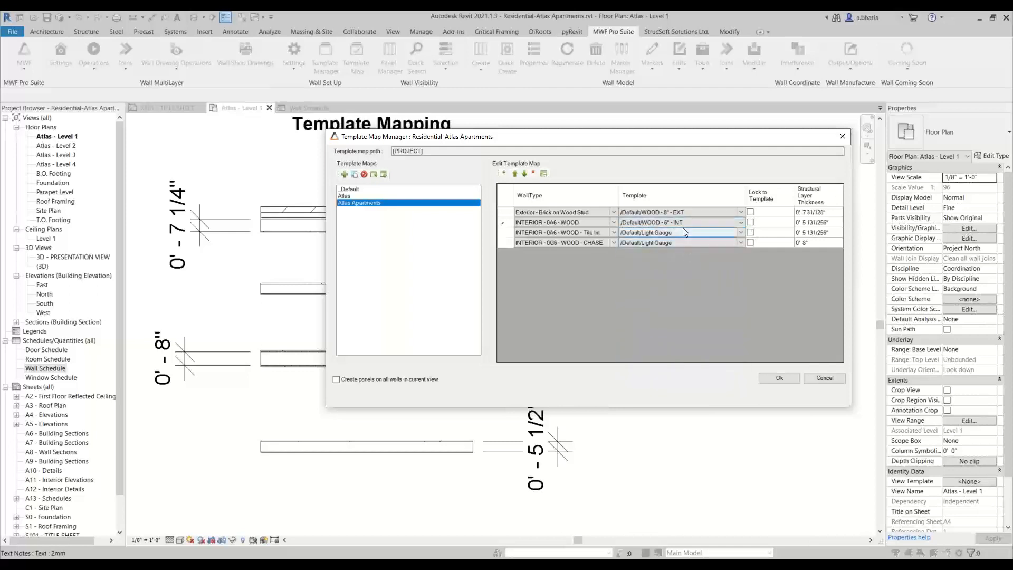
# - Assign /Default/WOOD - 6" - INT to the third row and /Default/WOOD - (2) 6" - CHASE to the fourth, then confirm the template map
pyautogui.click(733, 232)
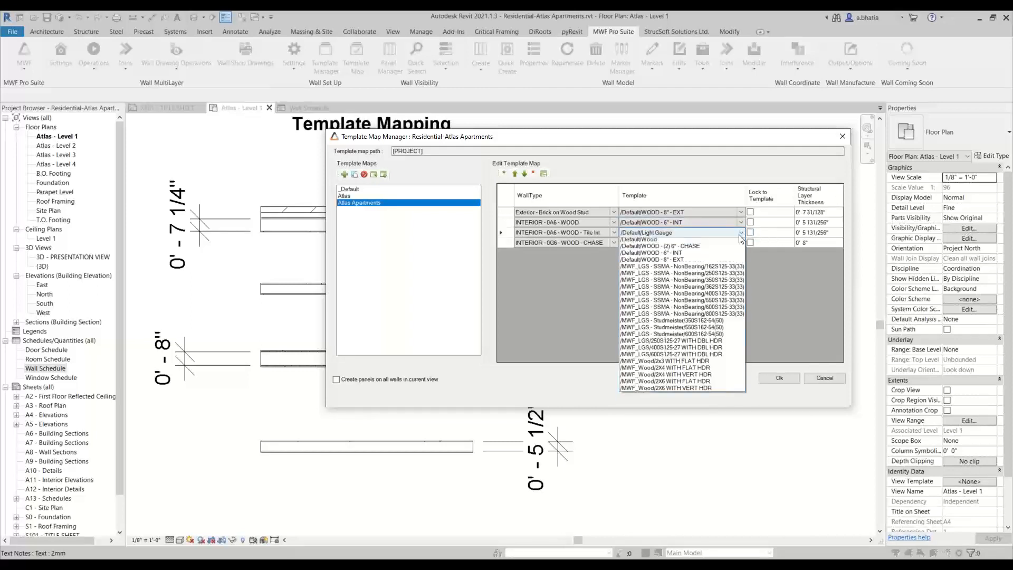
pyautogui.click(677, 258)
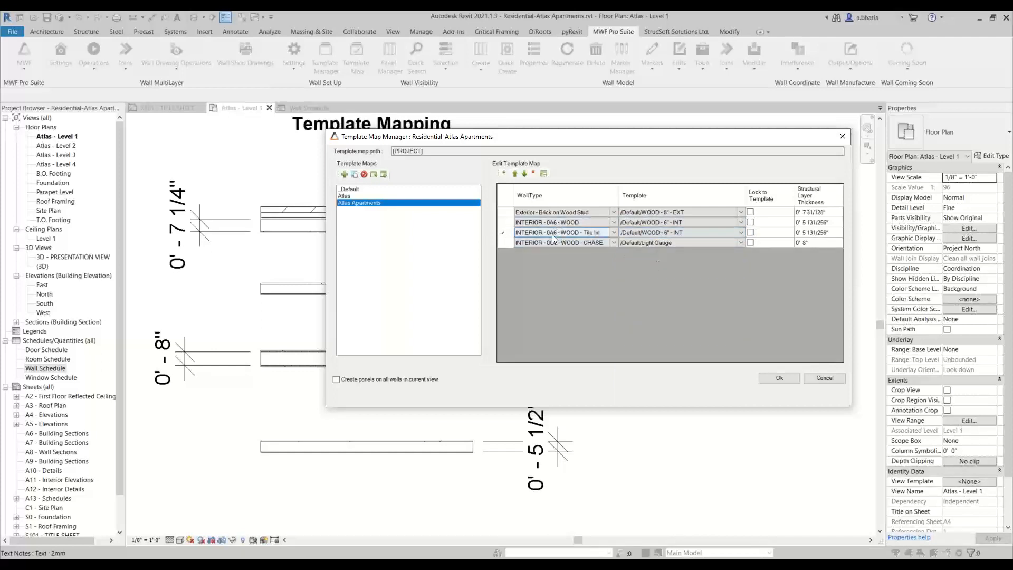
pyautogui.click(740, 244)
pyautogui.click(740, 244)
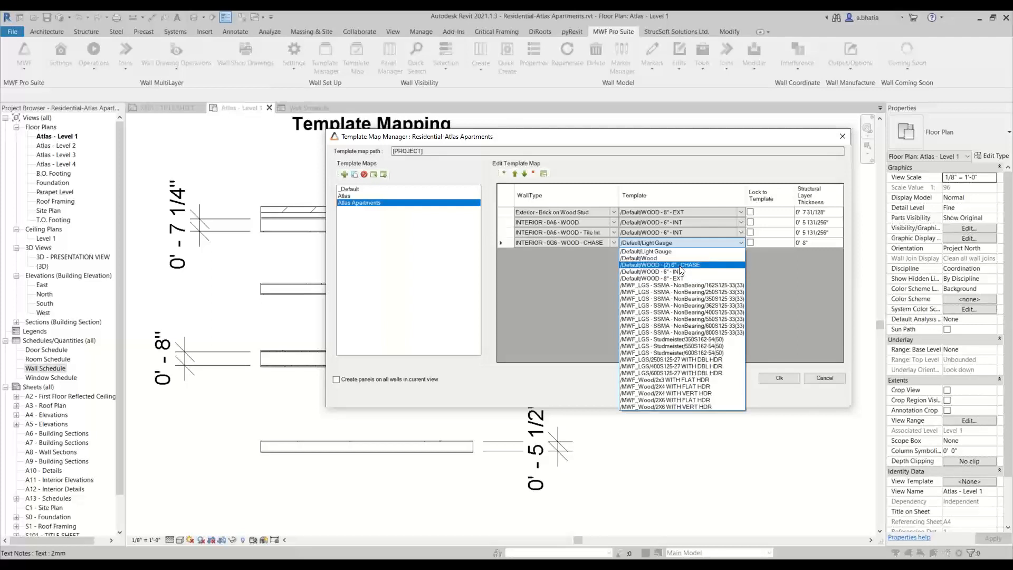
pyautogui.click(679, 266)
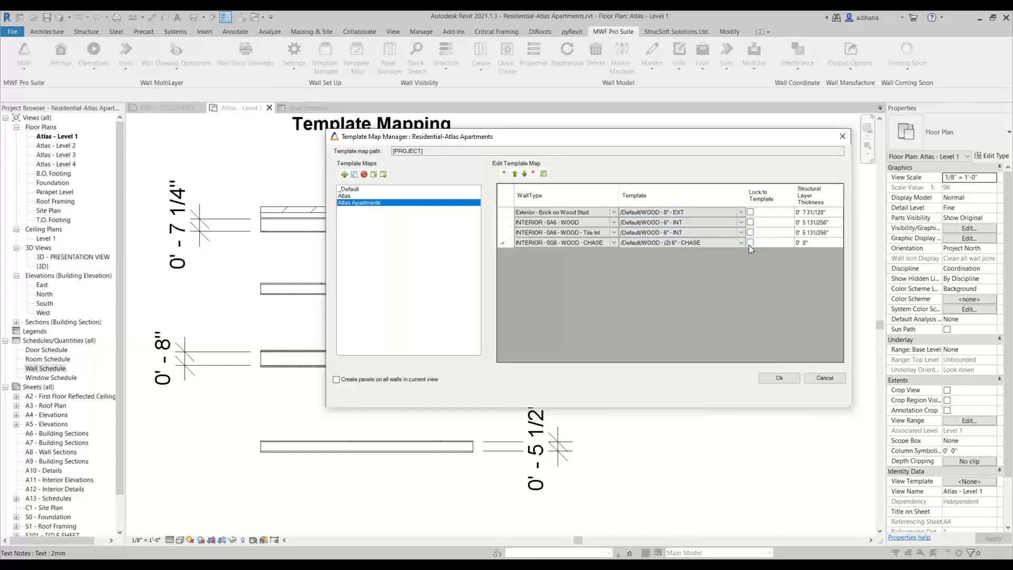
pyautogui.click(755, 213)
pyautogui.click(779, 379)
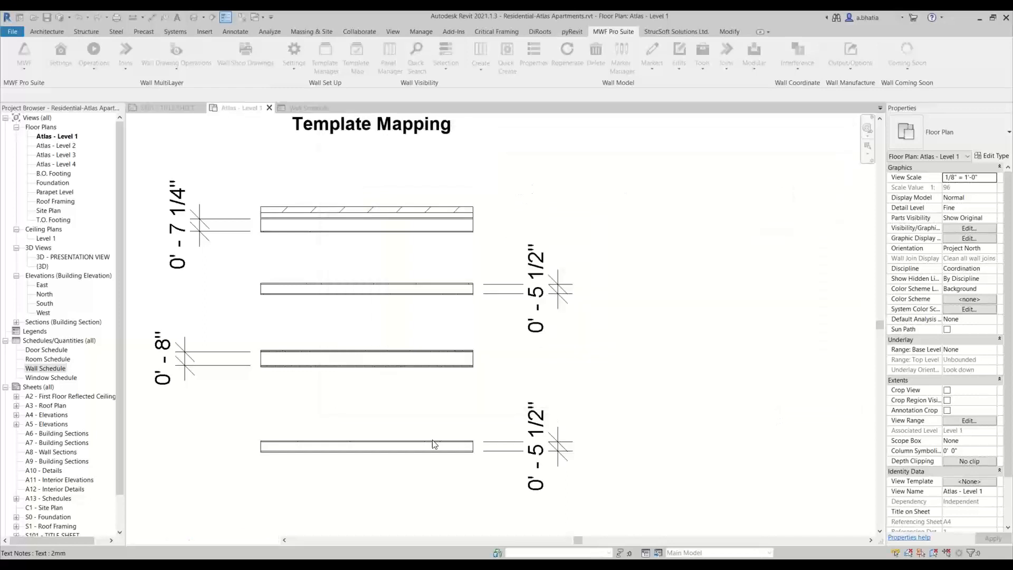
# - Select the four walls in the Template Mapping plan area and generate their panels with Quick Create
pyautogui.scroll(-3, 319, 399)
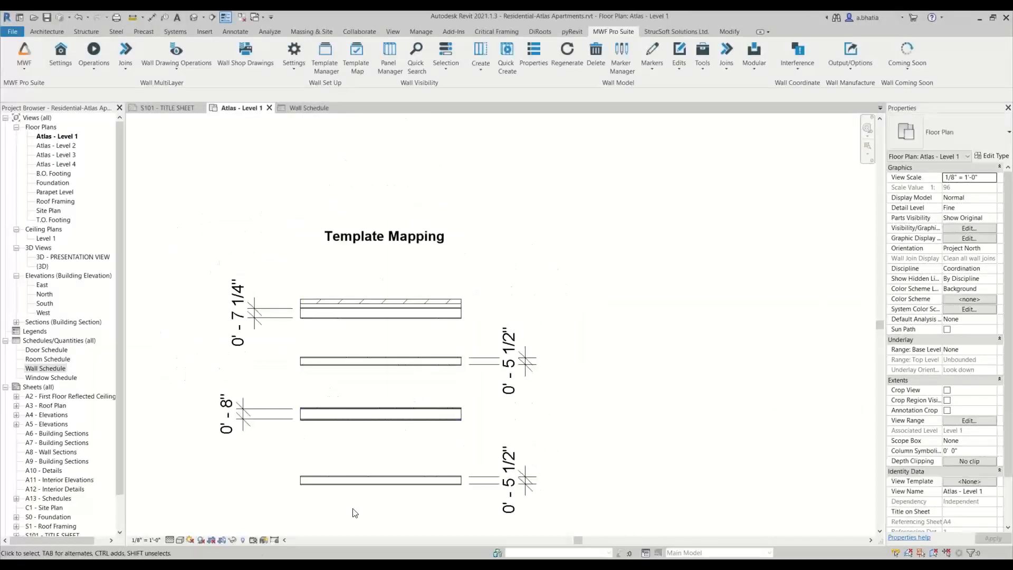
pyautogui.moveTo(359, 516); pyautogui.dragTo(364, 496, button='middle')
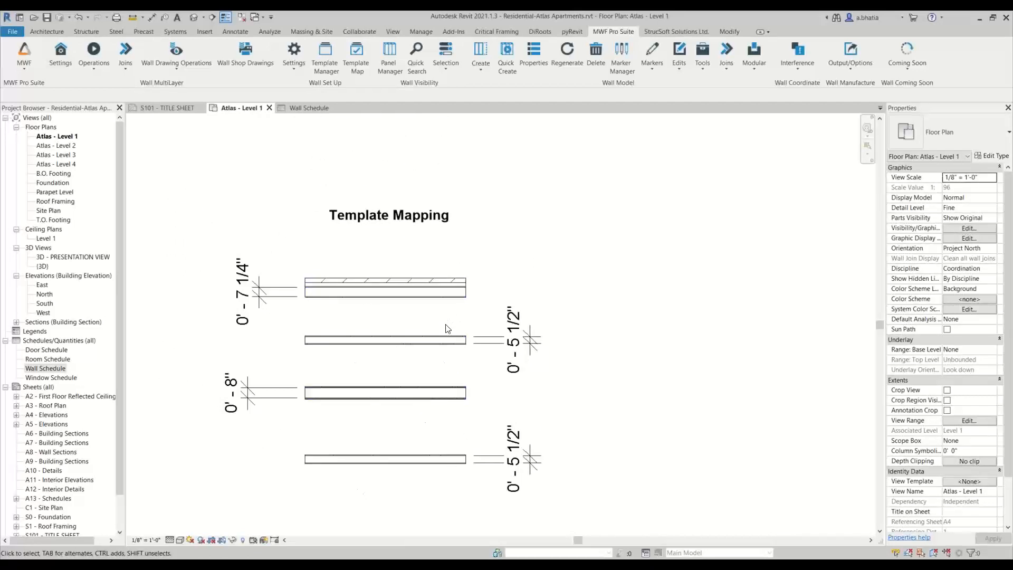
pyautogui.moveTo(405, 254); pyautogui.dragTo(359, 498)
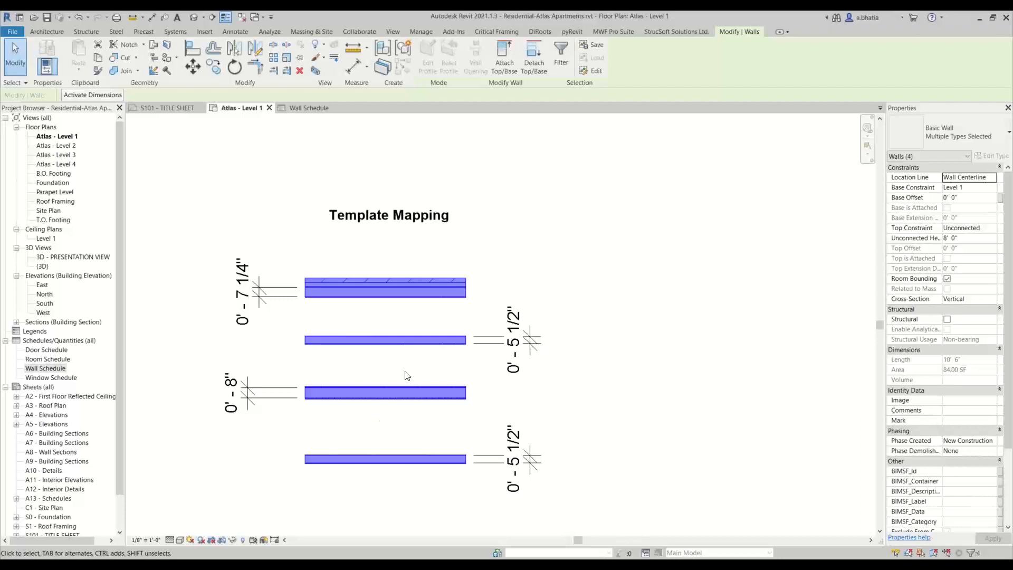
pyautogui.click(631, 35)
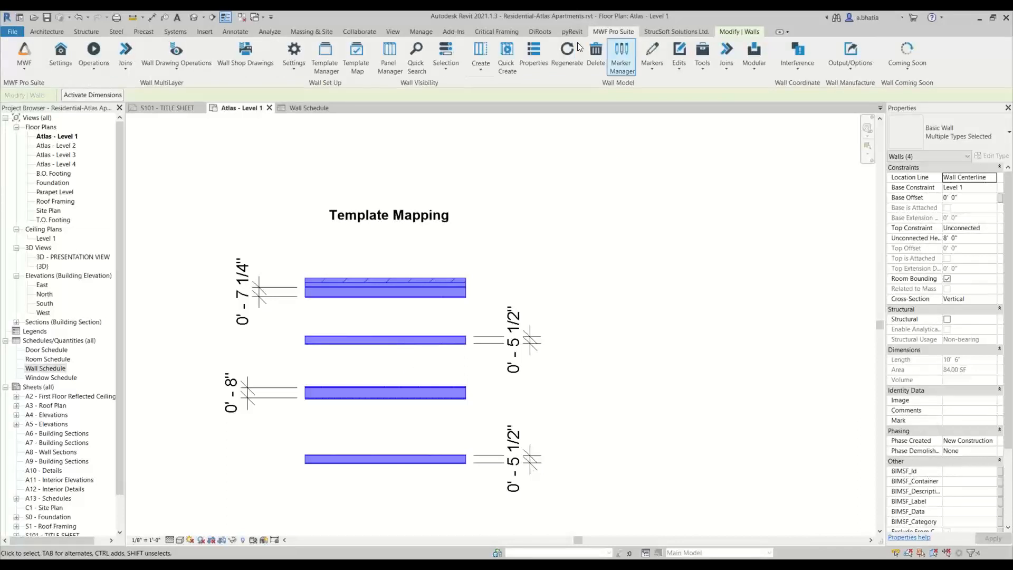
pyautogui.click(509, 59)
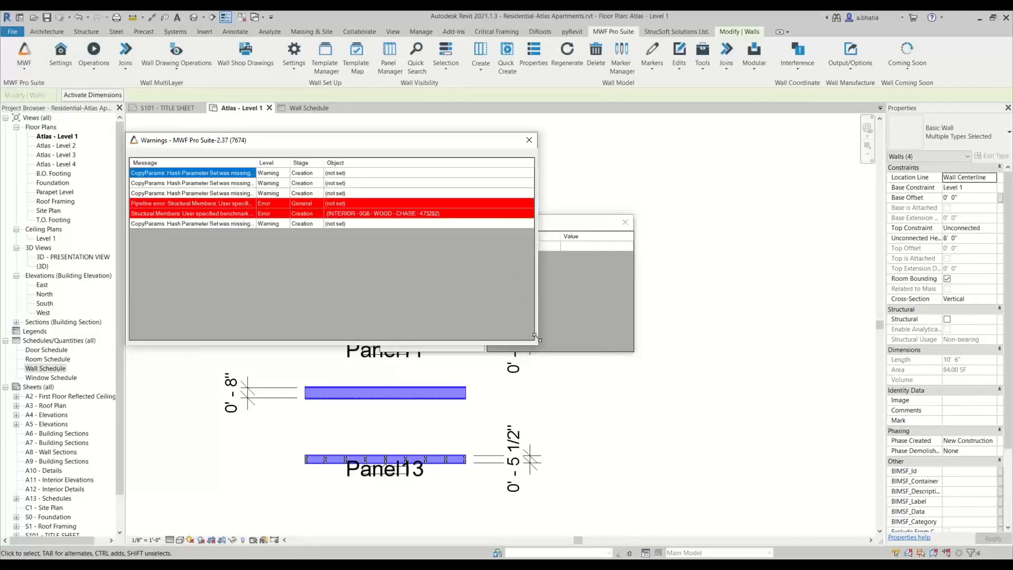
# - Review the panel-creation warning and error messages, then close the warnings and failed-panels dialogs
pyautogui.click(348, 213)
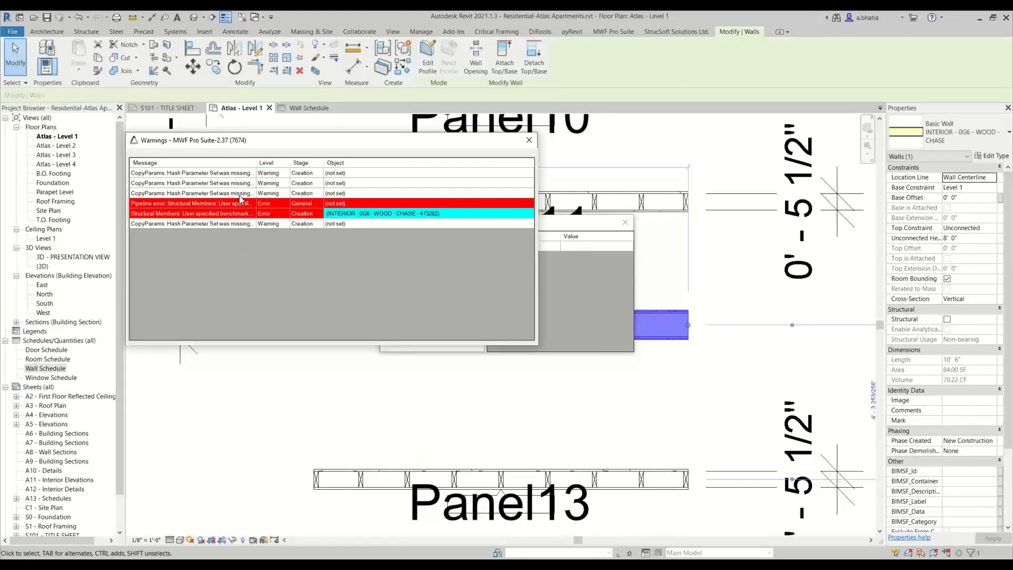
pyautogui.moveTo(258, 161); pyautogui.dragTo(387, 162)
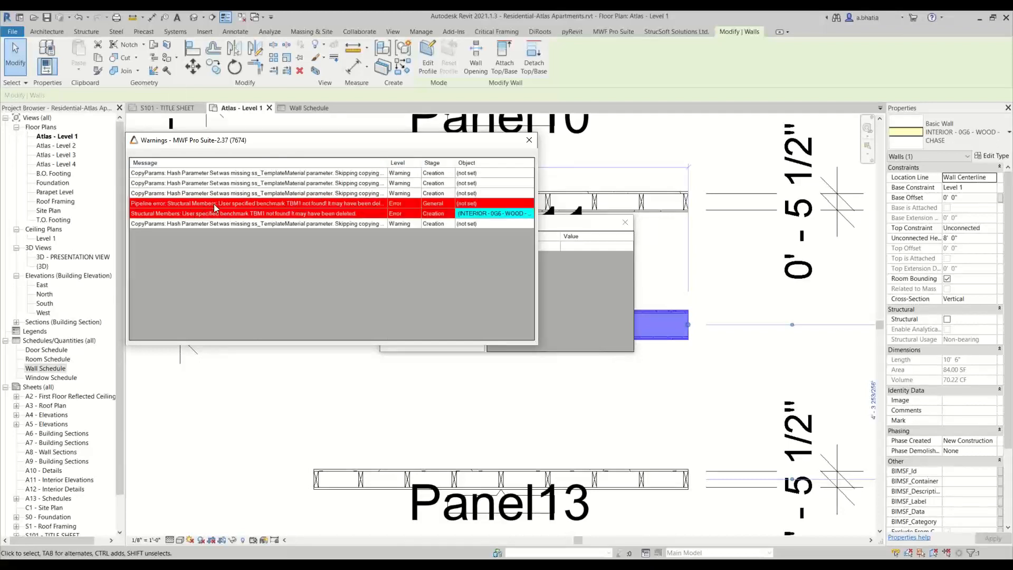
pyautogui.click(215, 205)
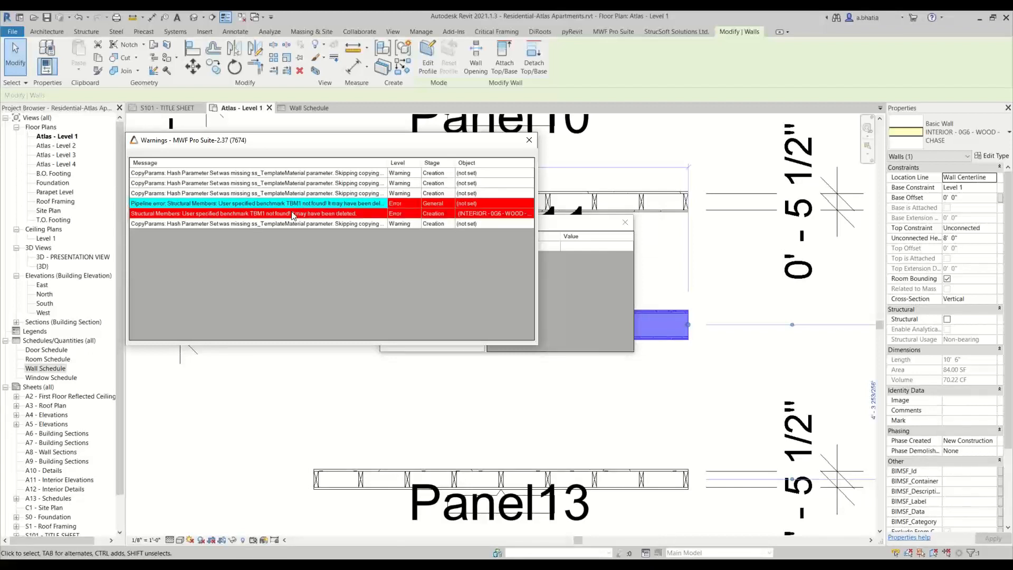
pyautogui.click(225, 214)
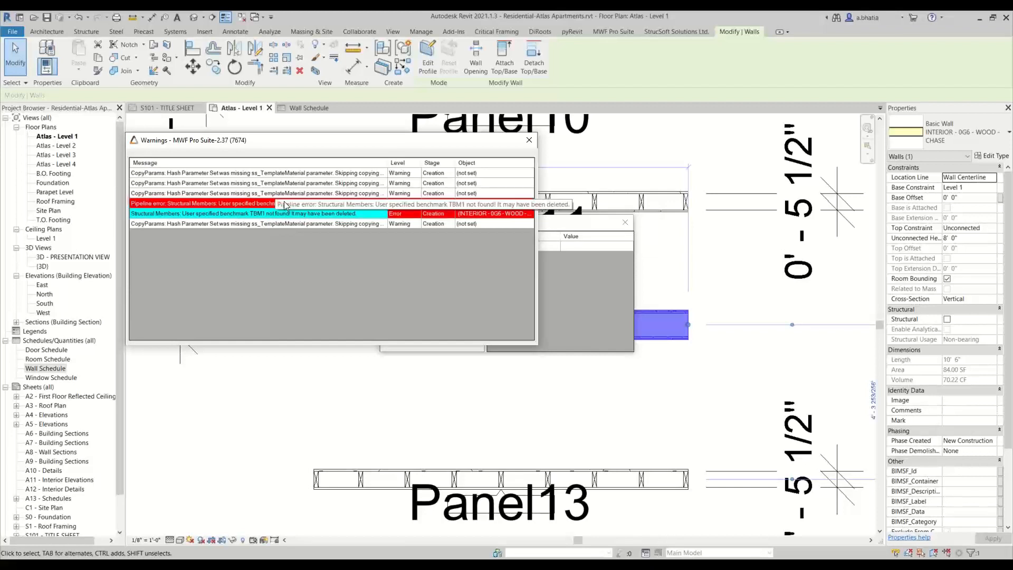
pyautogui.click(187, 207)
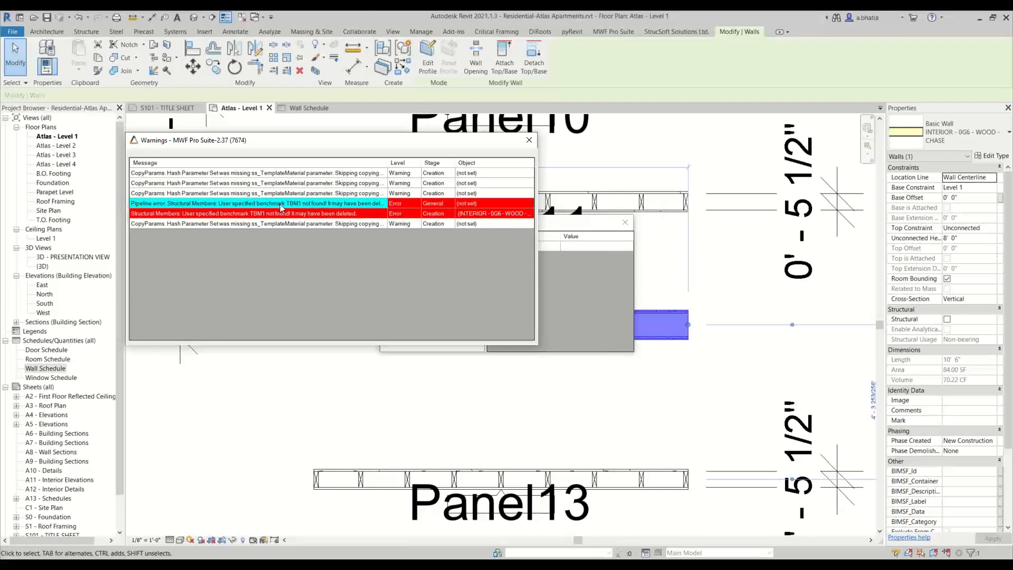
pyautogui.click(529, 140)
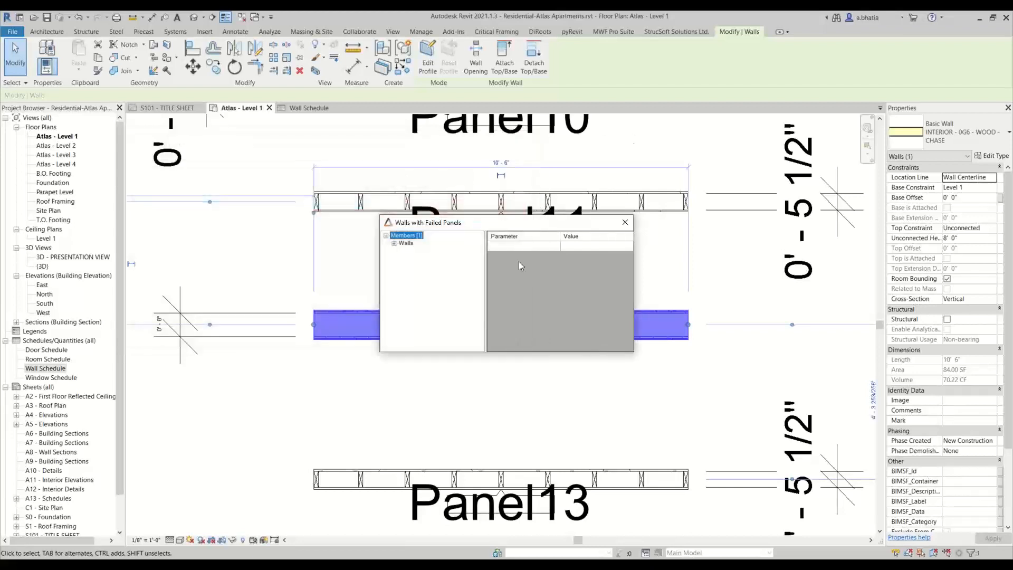
pyautogui.click(626, 222)
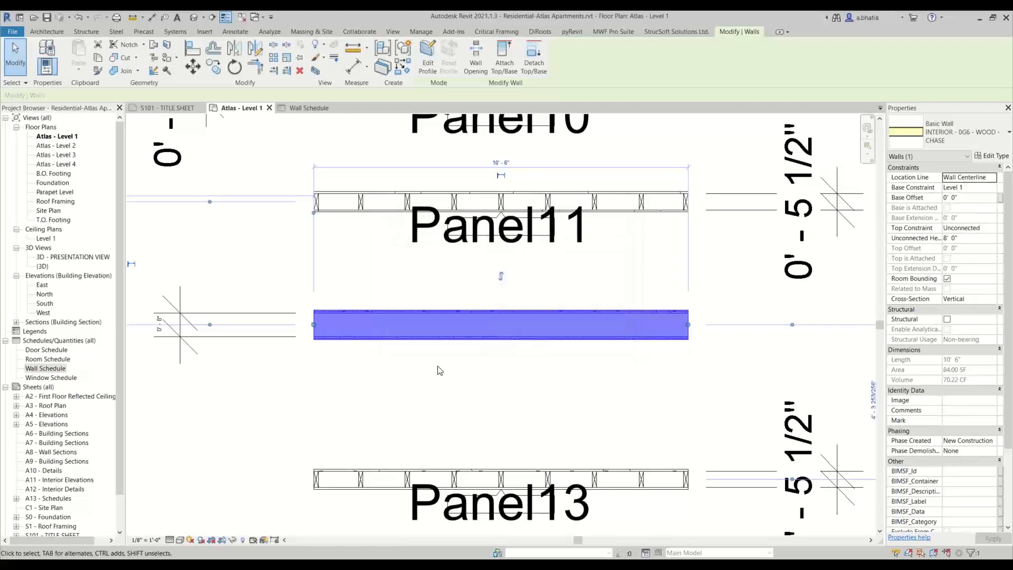
# - Select the unpanelled 0' - 8" chase wall and inspect it in the plan
pyautogui.scroll(-4, 438, 370)
pyautogui.press('Escape')
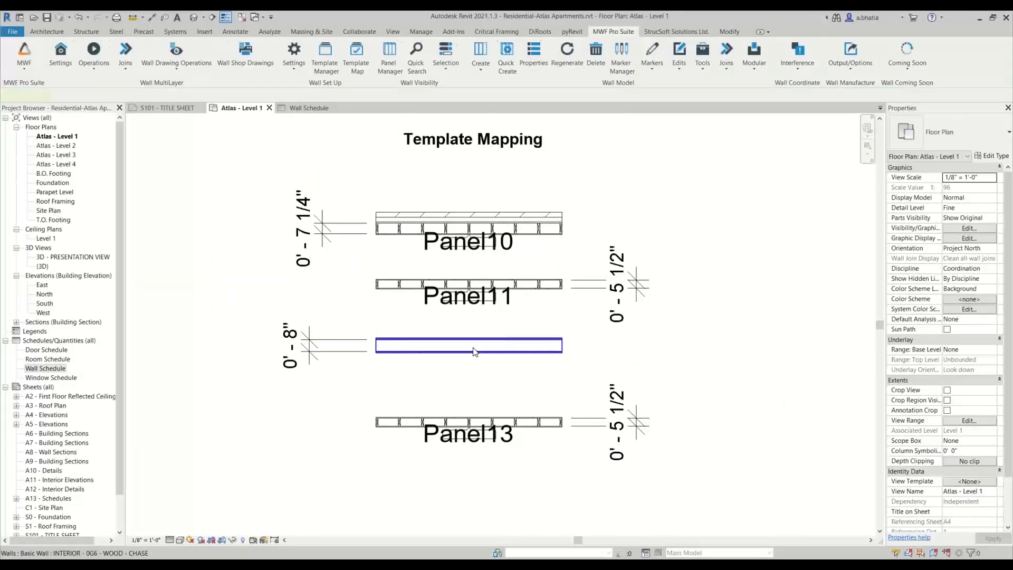
pyautogui.click(475, 352)
pyautogui.moveTo(479, 357); pyautogui.dragTo(408, 372, button='middle')
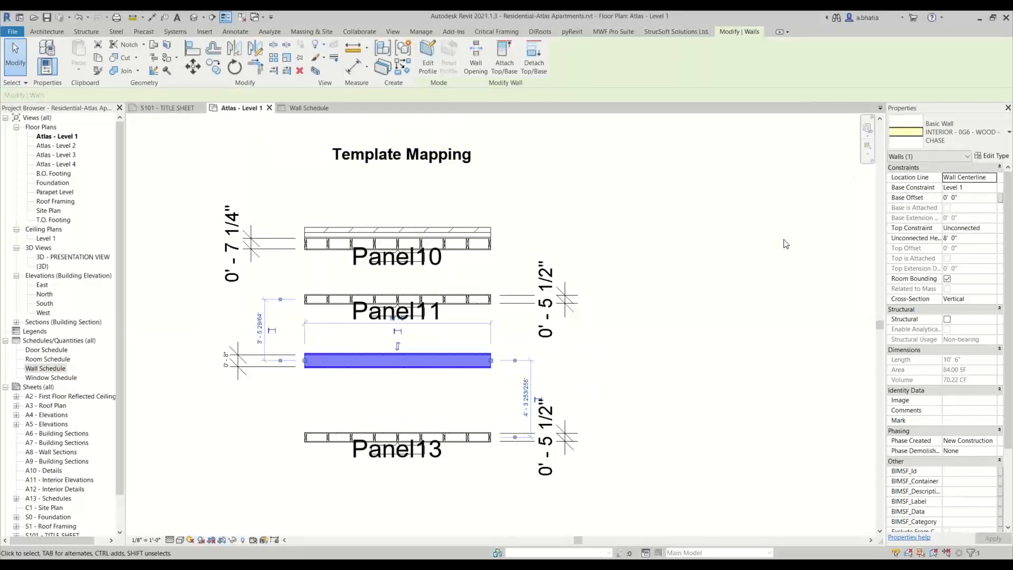
pyautogui.moveTo(494, 277); pyautogui.dragTo(527, 232, button='middle')
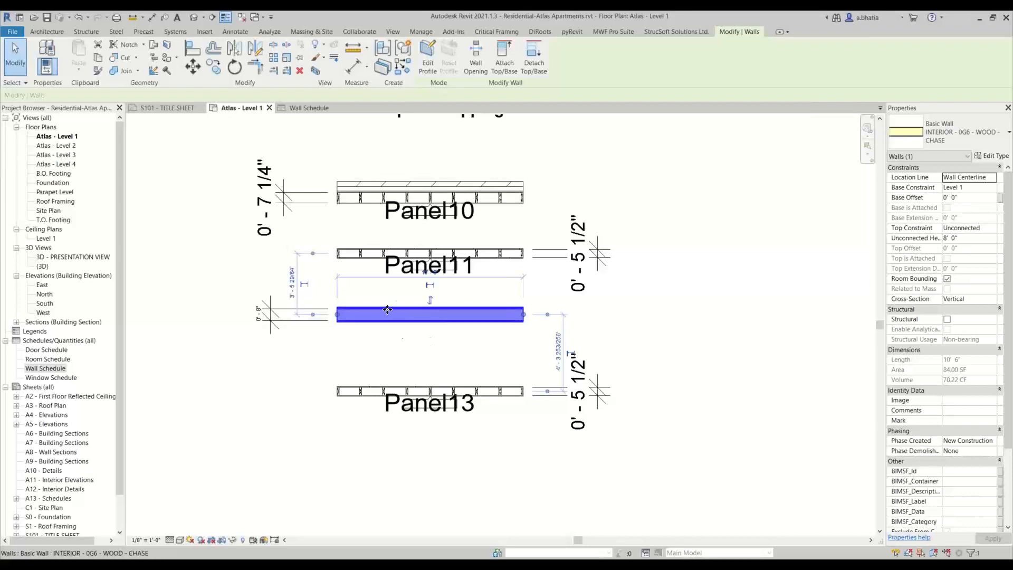
pyautogui.scroll(2, 380, 307)
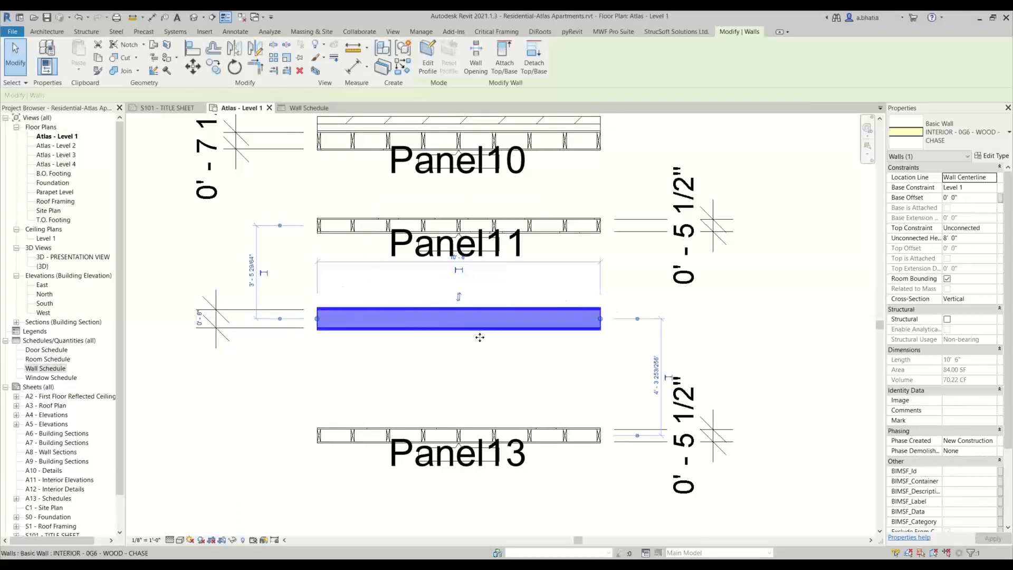
# - Browse the project's Families list and examine the INTERIOR - 0G6 - WOOD - CHASE wall up close
pyautogui.click(5, 388)
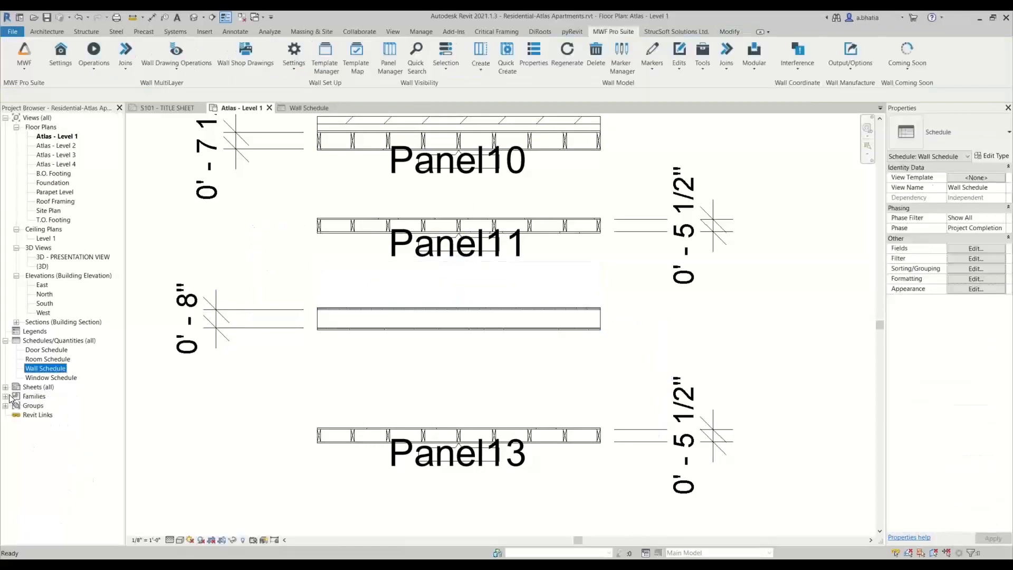
pyautogui.click(5, 397)
pyautogui.scroll(-1, 62, 472)
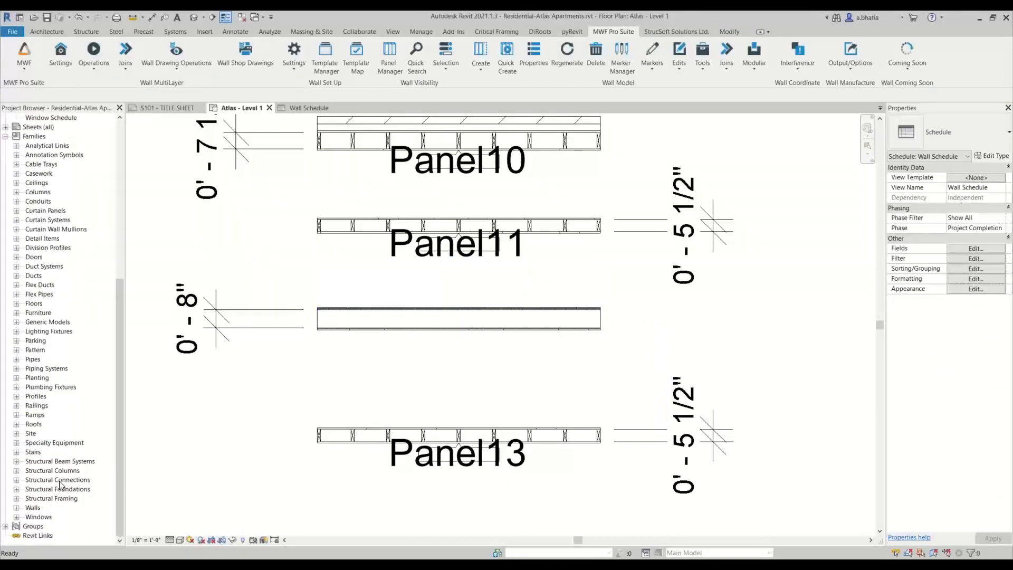
pyautogui.click(63, 471)
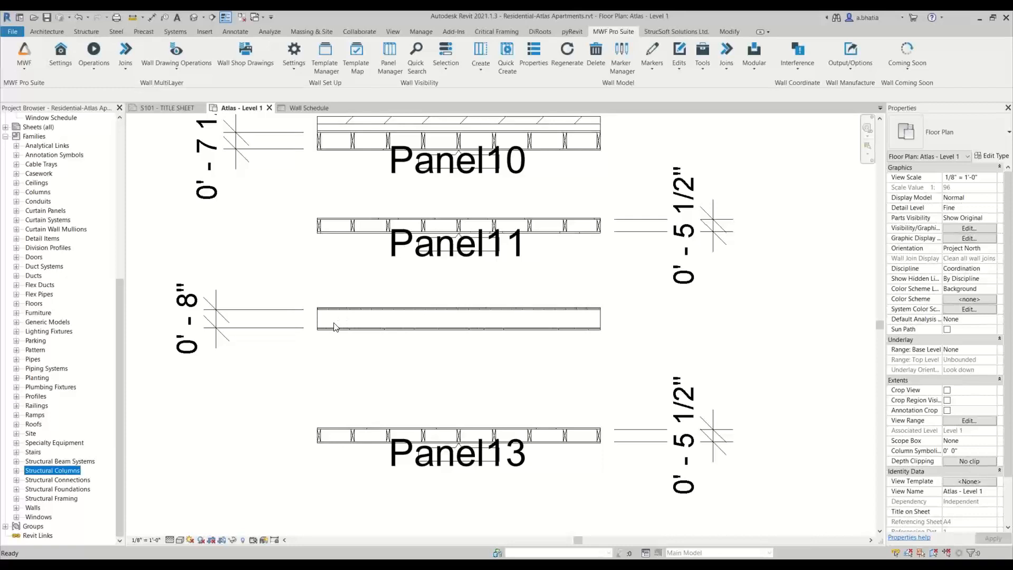
pyautogui.scroll(5, 334, 326)
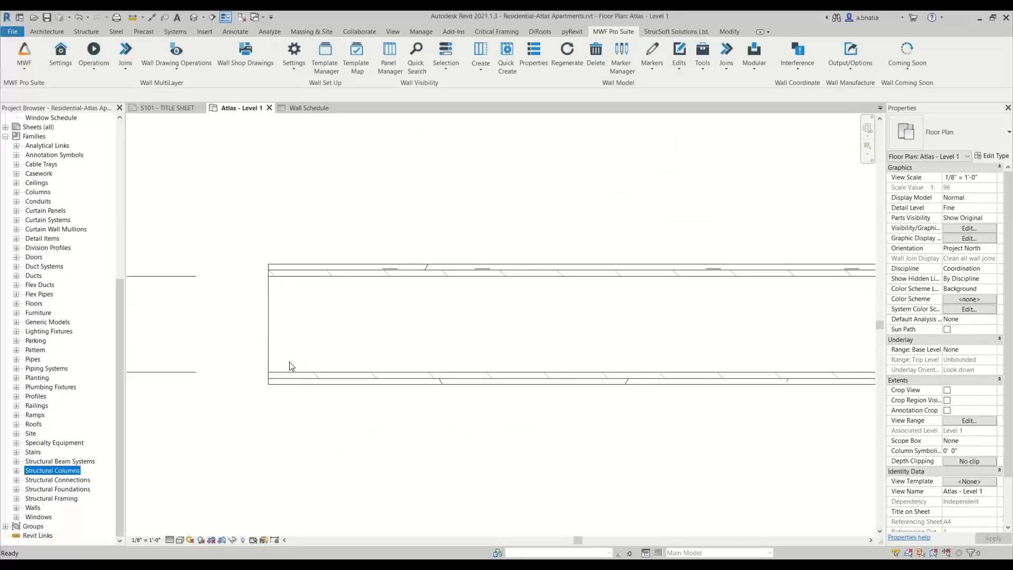
pyautogui.scroll(-1, 314, 371)
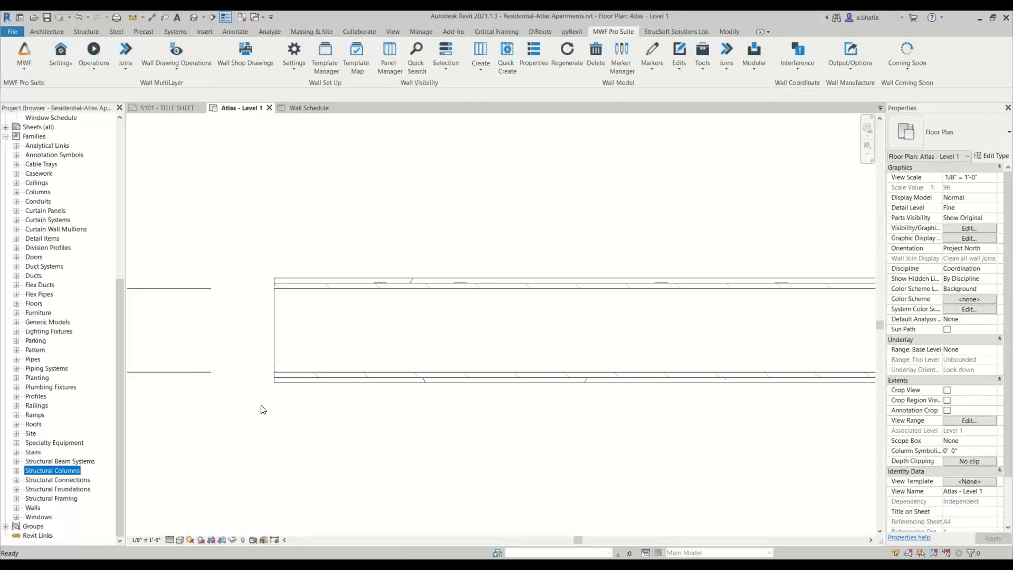
pyautogui.click(299, 279)
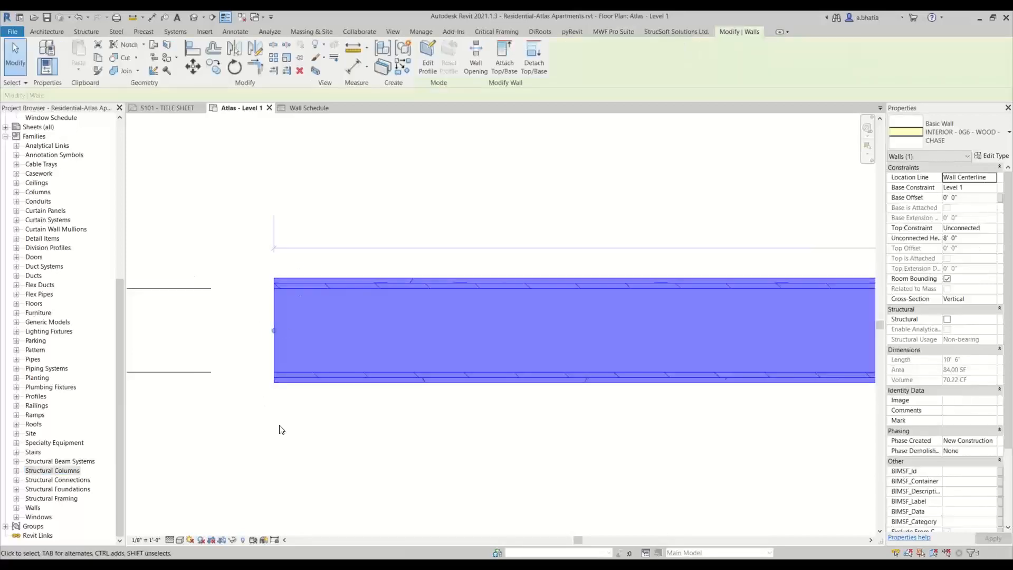
pyautogui.click(281, 428)
pyautogui.click(297, 377)
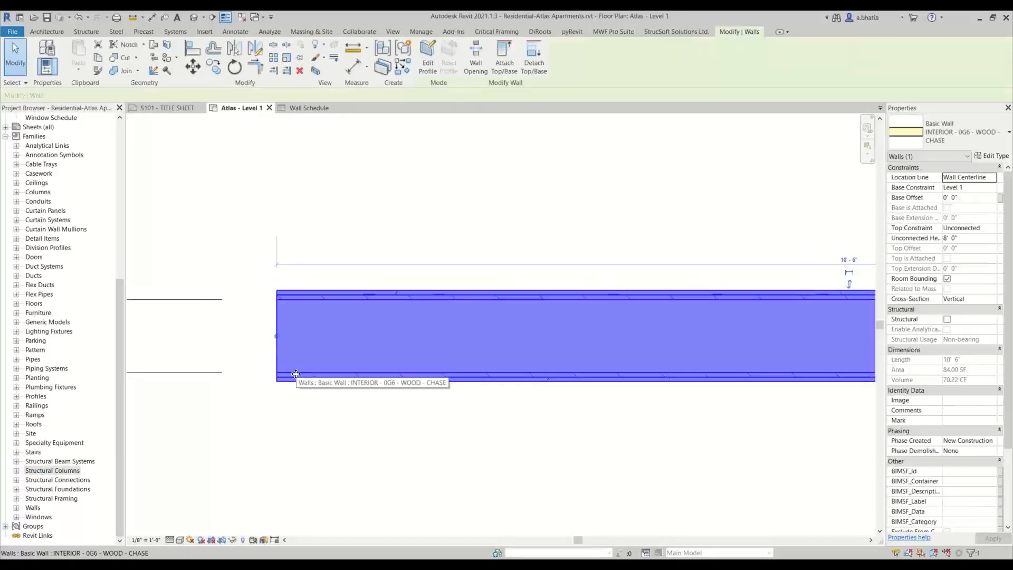
# - Reselect the 0' - 8" chase wall in the Template Mapping area of the plan
pyautogui.scroll(-2, 296, 375)
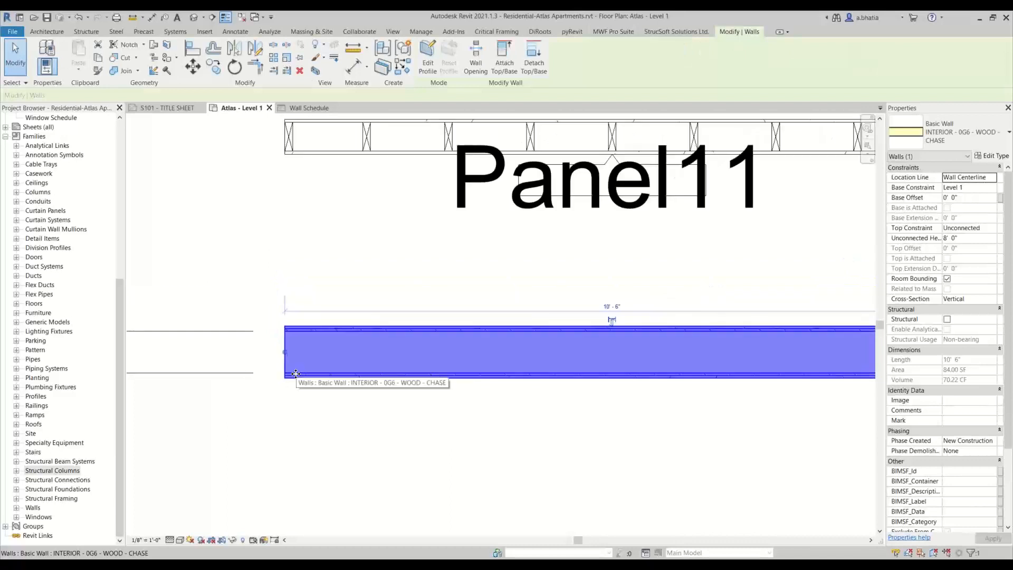
pyautogui.scroll(-4, 296, 373)
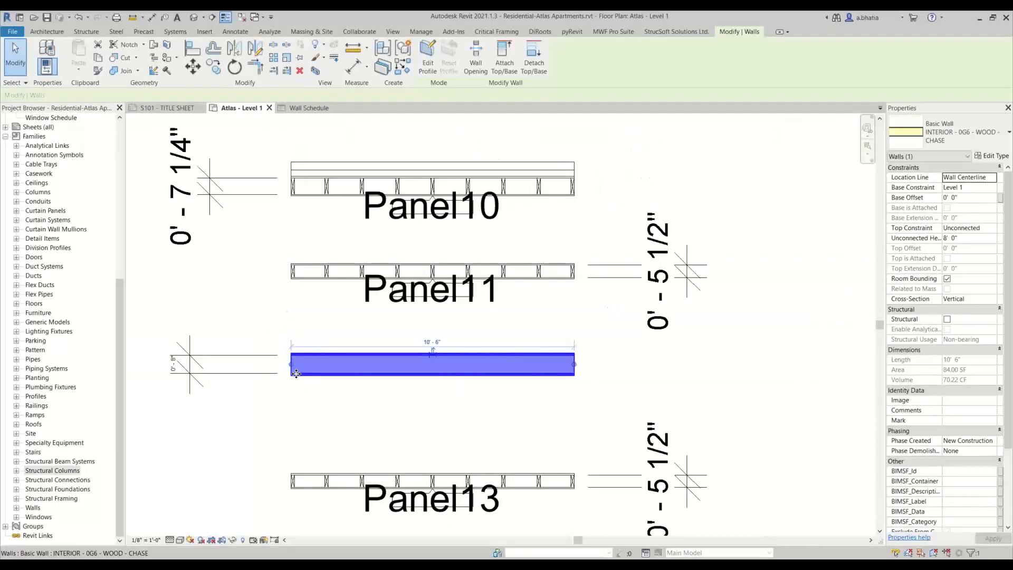
pyautogui.click(273, 338)
pyautogui.scroll(2, 273, 339)
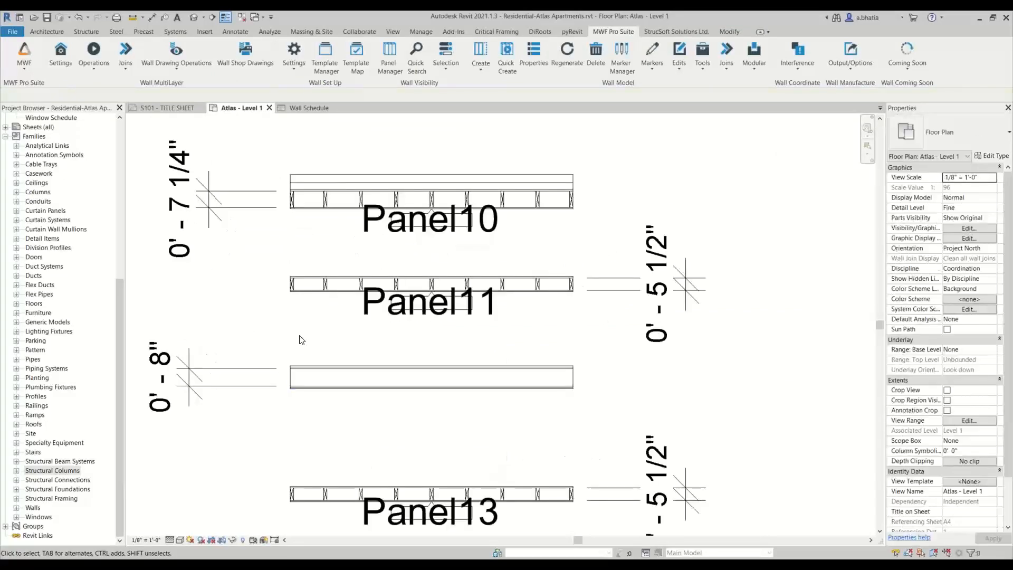
pyautogui.click(309, 369)
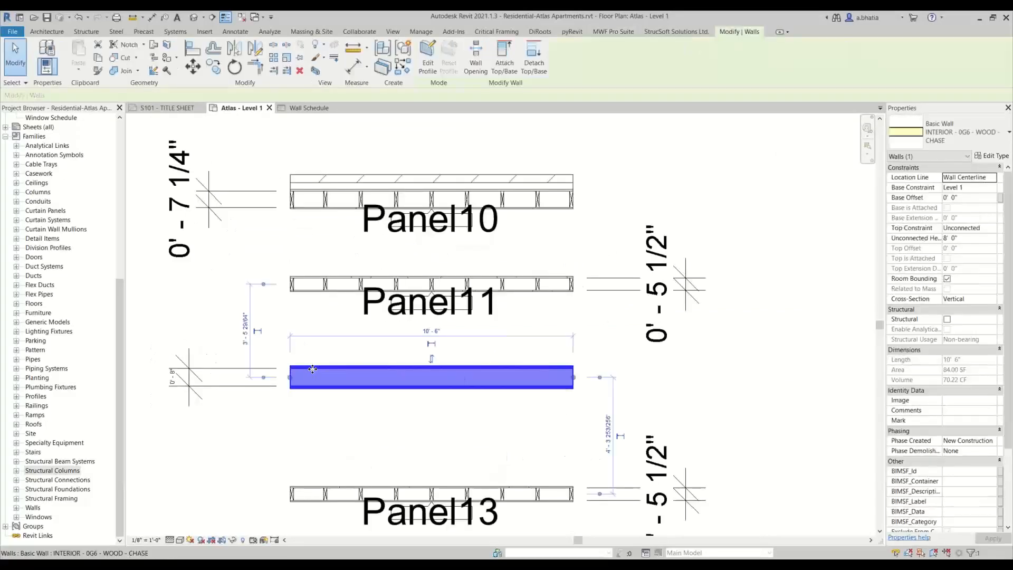
# - Expand Structural Columns in the Project Browser and inspect the BIMSF dimension lumber column families and their types
pyautogui.click(16, 471)
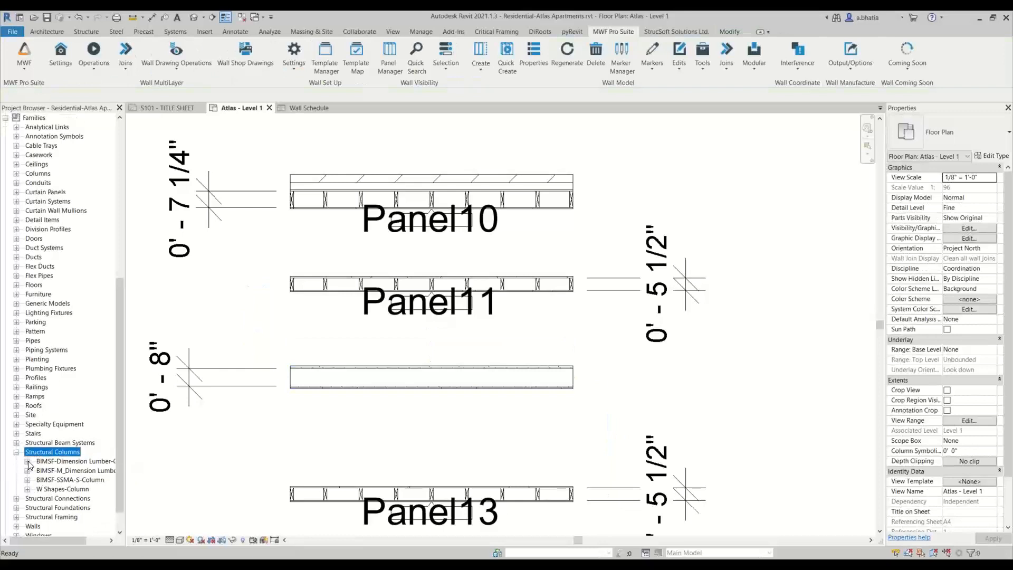
pyautogui.click(27, 461)
pyautogui.scroll(-2, 48, 359)
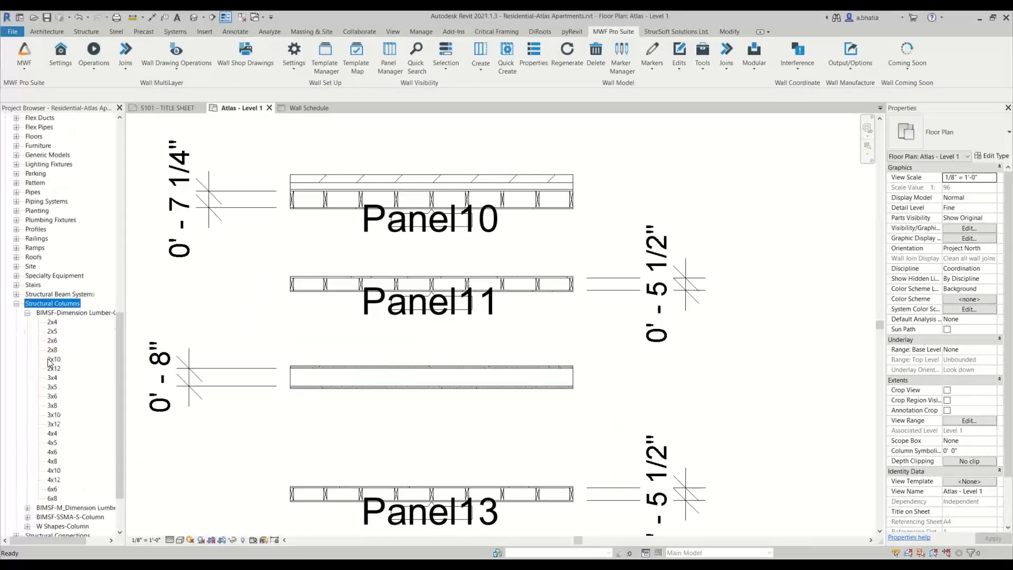
pyautogui.click(27, 286)
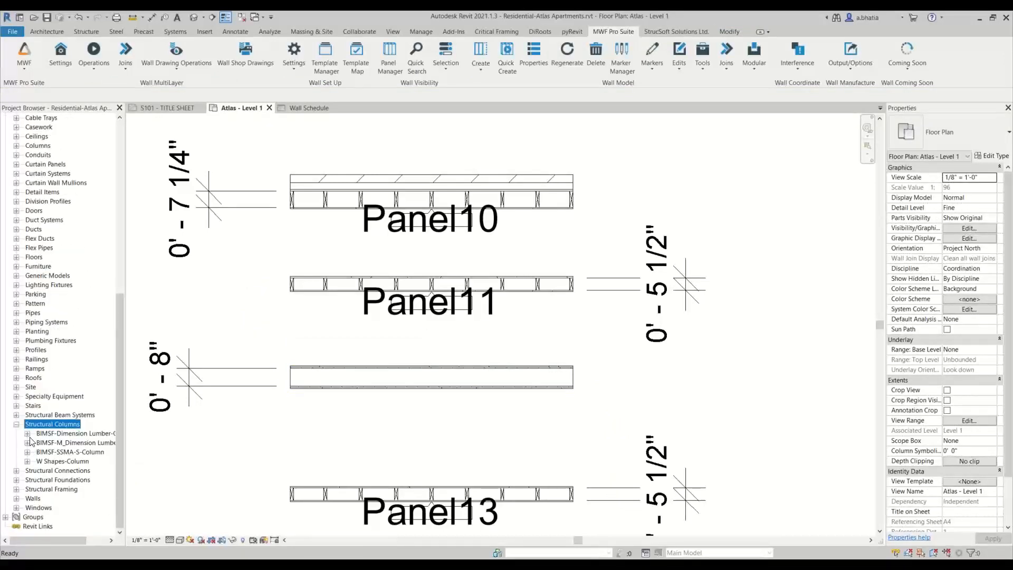
pyautogui.click(27, 443)
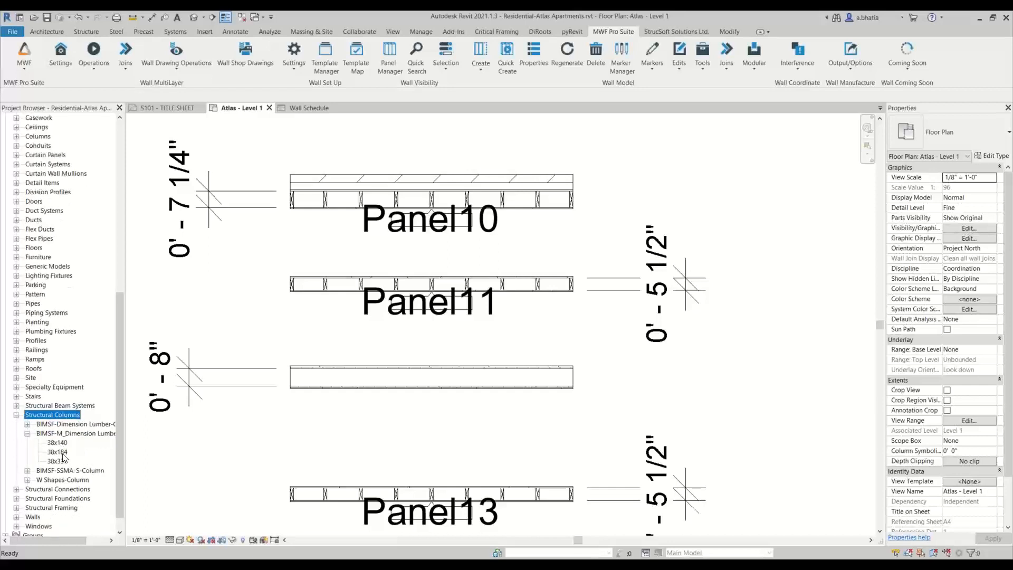
pyautogui.click(56, 461)
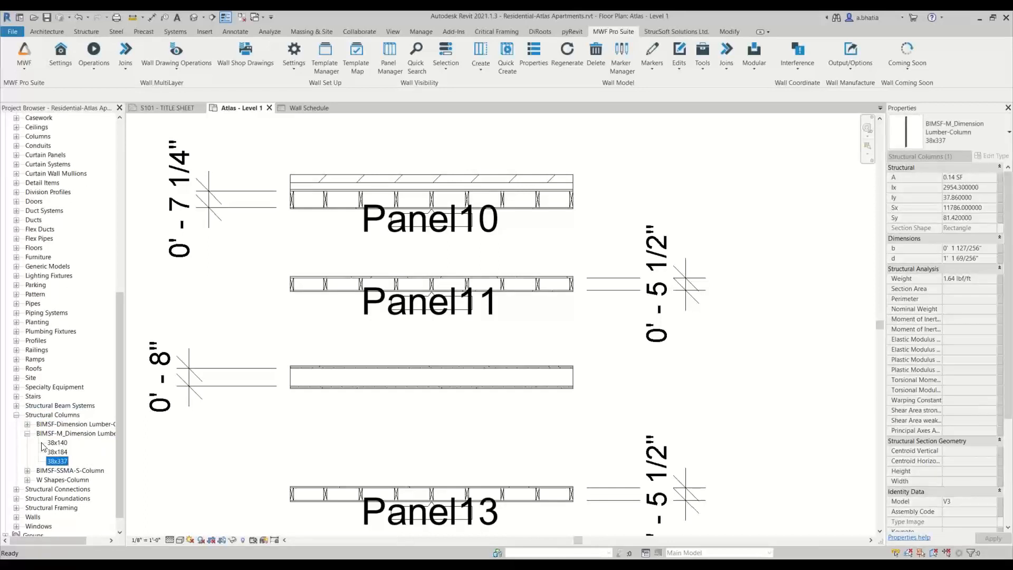
pyautogui.click(27, 433)
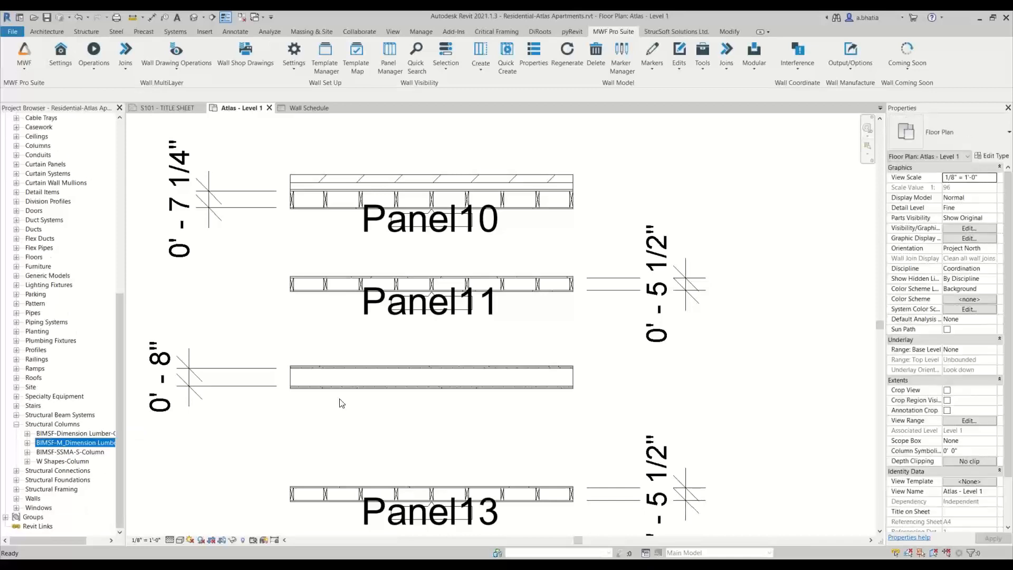
# - Select the chase wall, open MWF Create, and set the WOOD - (2) 6" - CHASE template as active
pyautogui.scroll(-2, 340, 395)
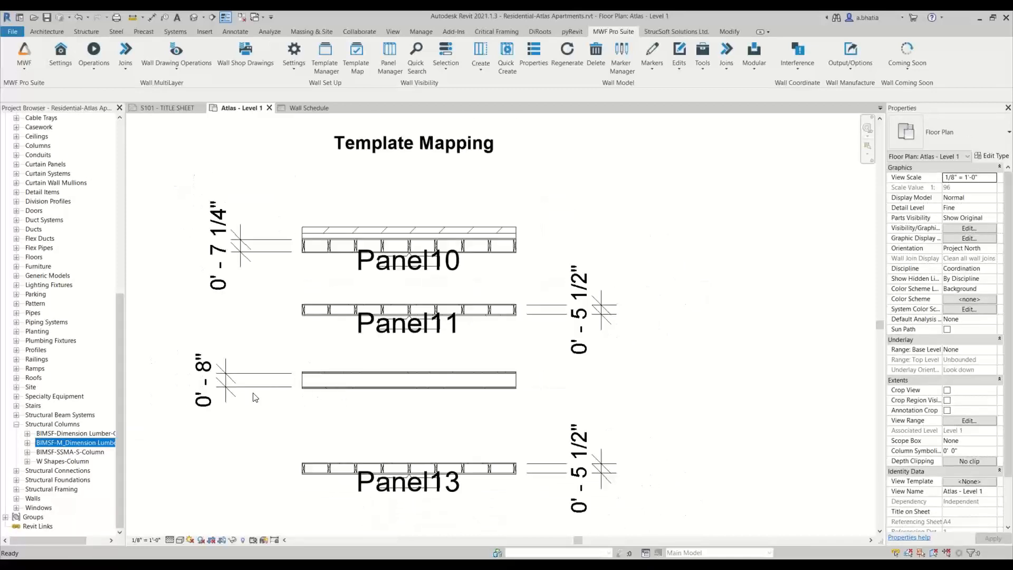
pyautogui.click(334, 392)
pyautogui.click(320, 427)
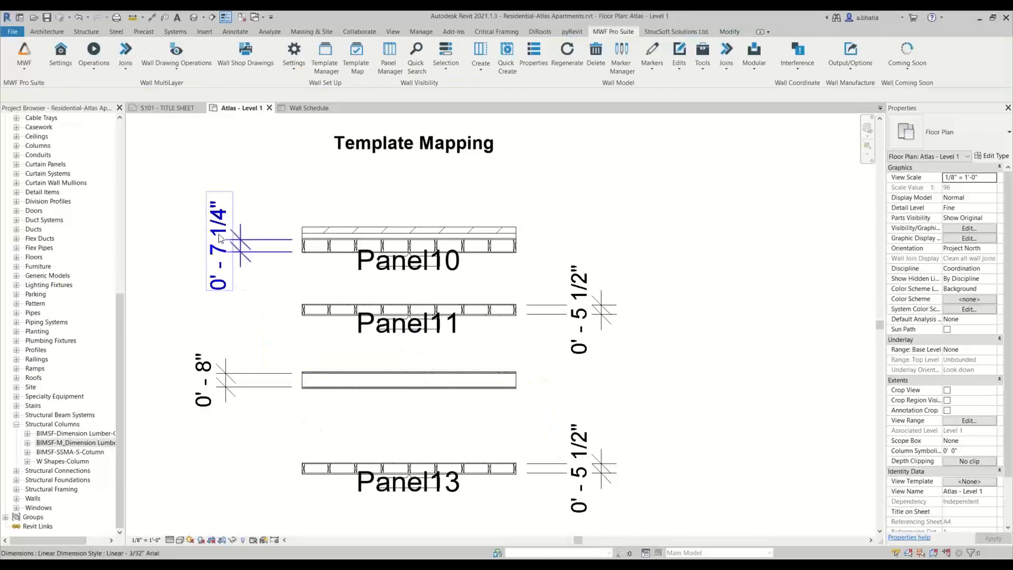
pyautogui.click(348, 380)
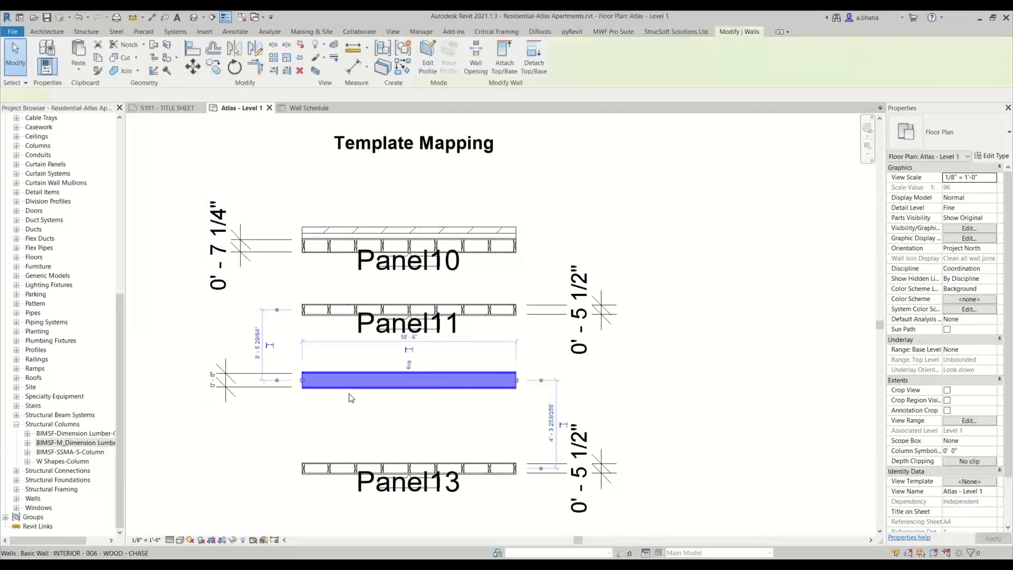
pyautogui.click(640, 206)
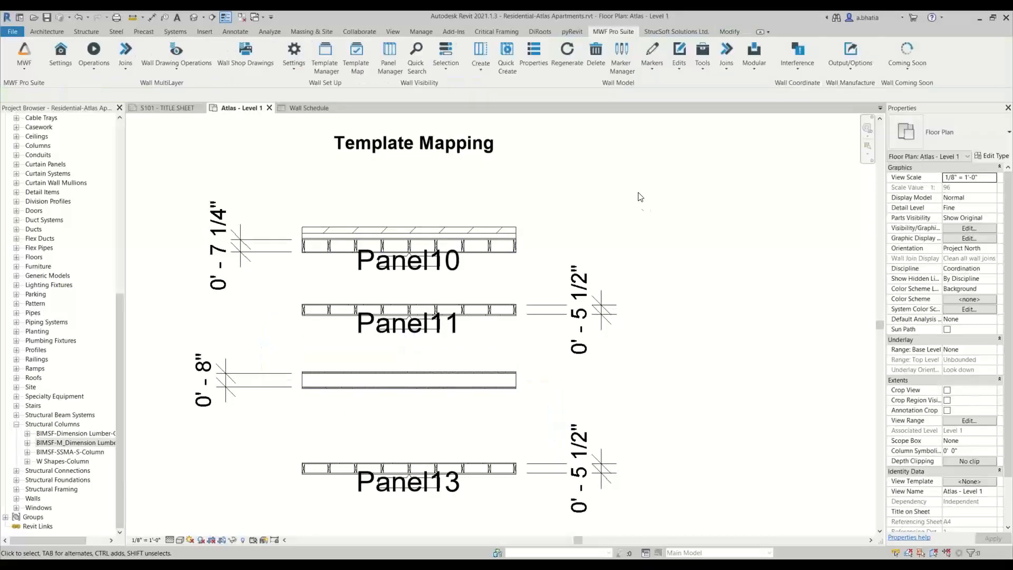
pyautogui.click(404, 379)
pyautogui.click(606, 33)
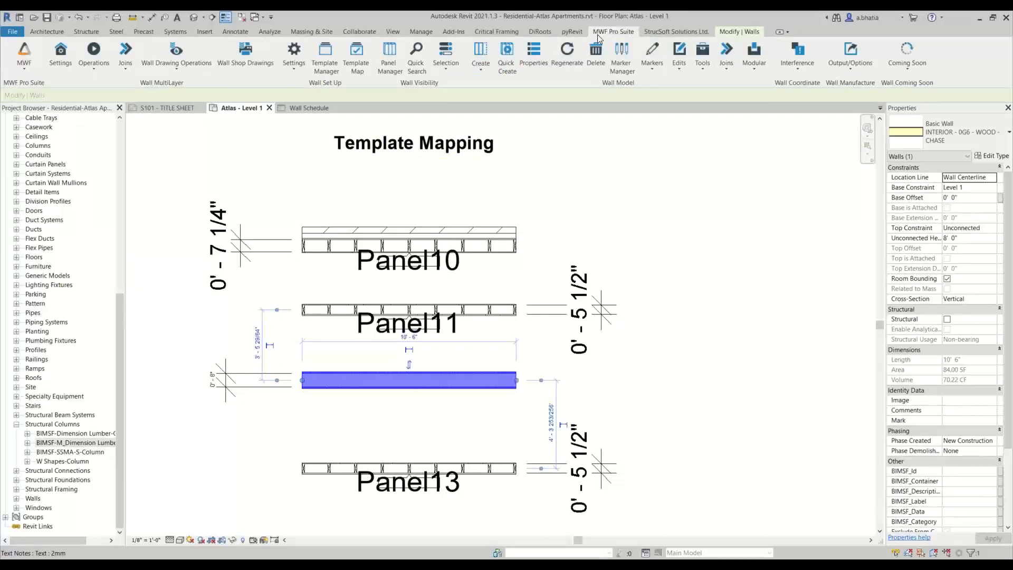
pyautogui.click(480, 53)
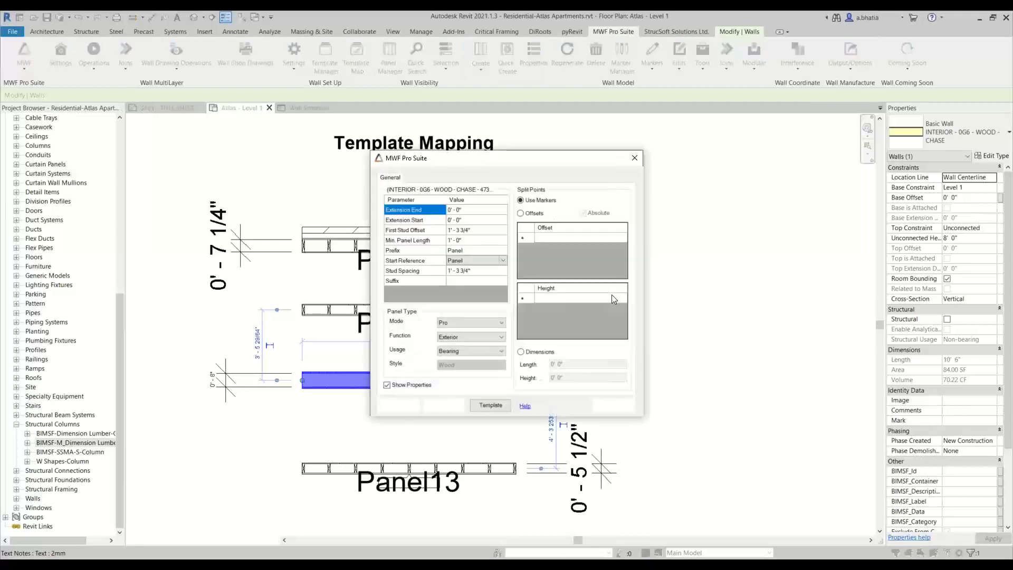
pyautogui.click(491, 405)
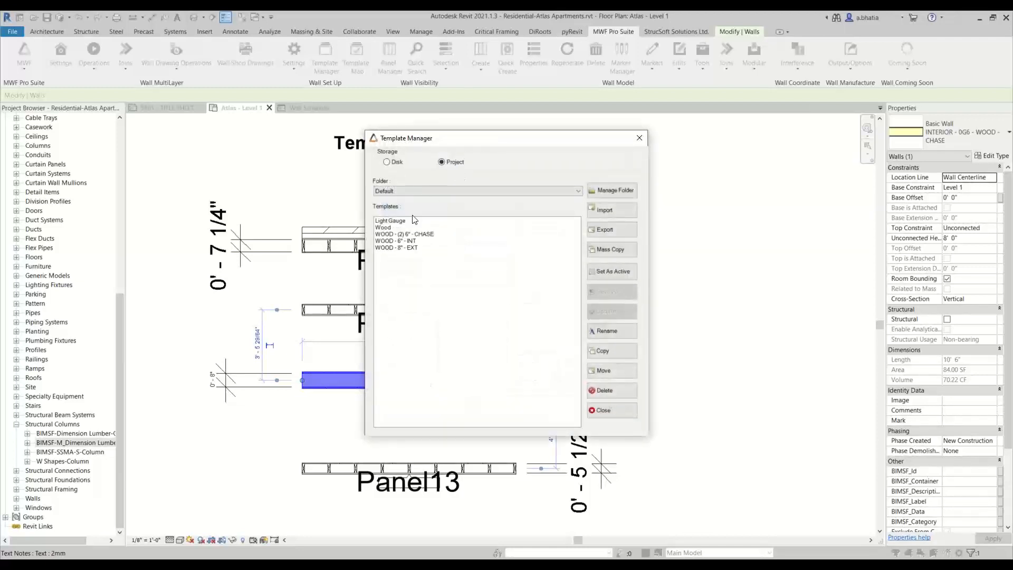
pyautogui.click(390, 235)
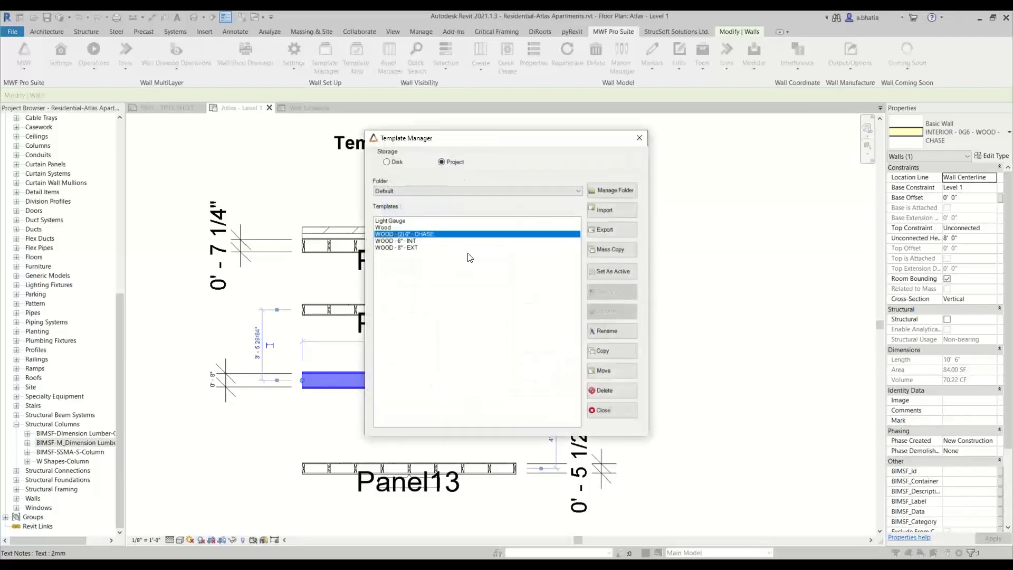
pyautogui.click(632, 277)
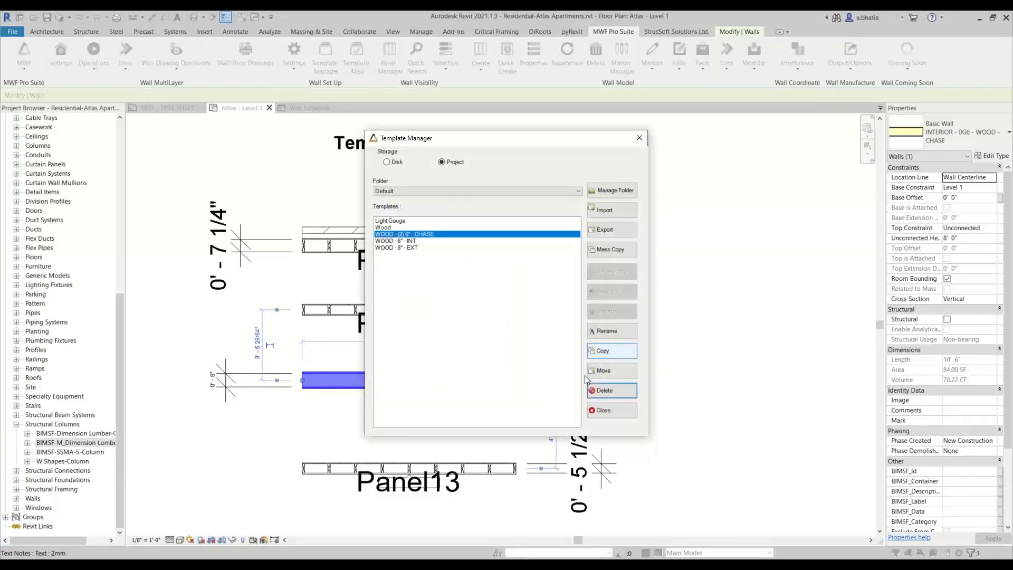
pyautogui.click(604, 410)
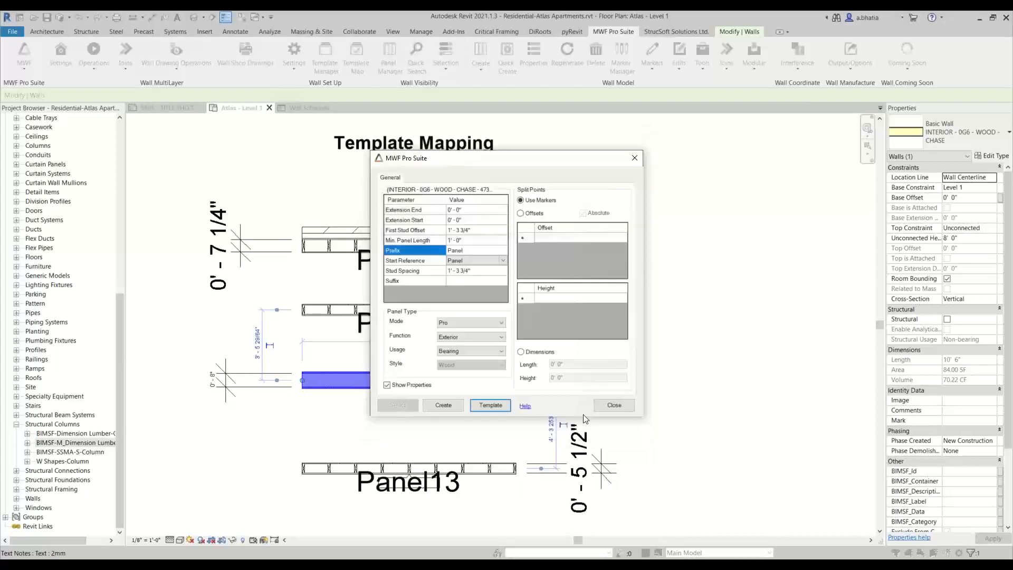
# - Try to create panels on the chase wall, then close the message and warnings dialogs
pyautogui.click(449, 406)
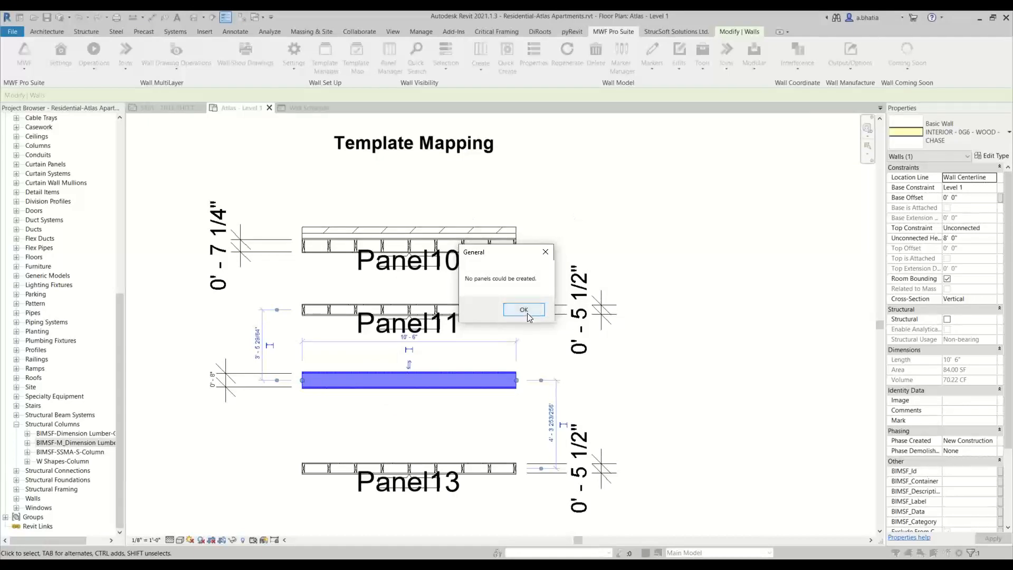
pyautogui.click(526, 310)
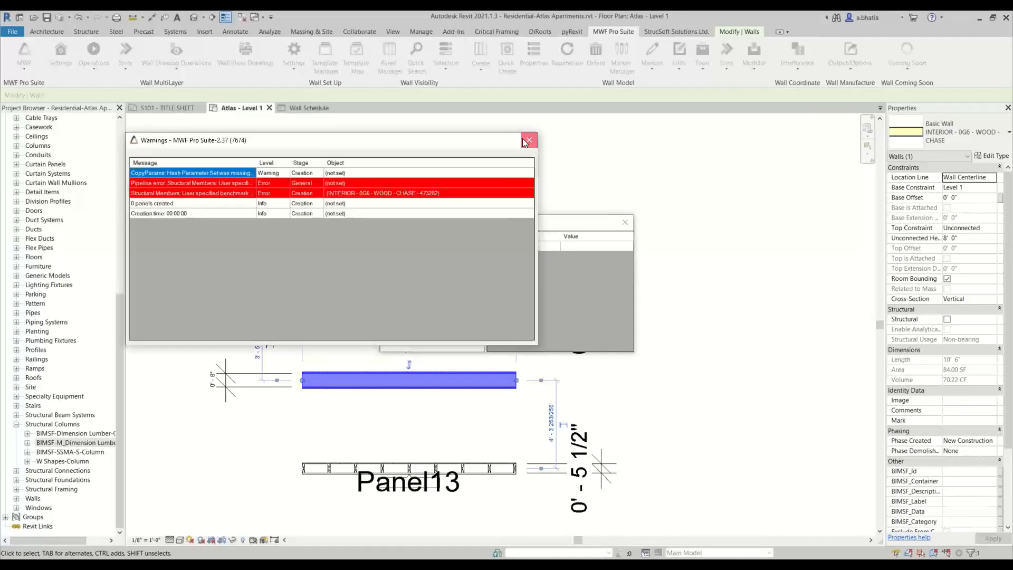
pyautogui.click(528, 140)
pyautogui.click(629, 221)
# - Navigate the floor plan to the central elevator and stair core corridor
pyautogui.scroll(-5, 685, 259)
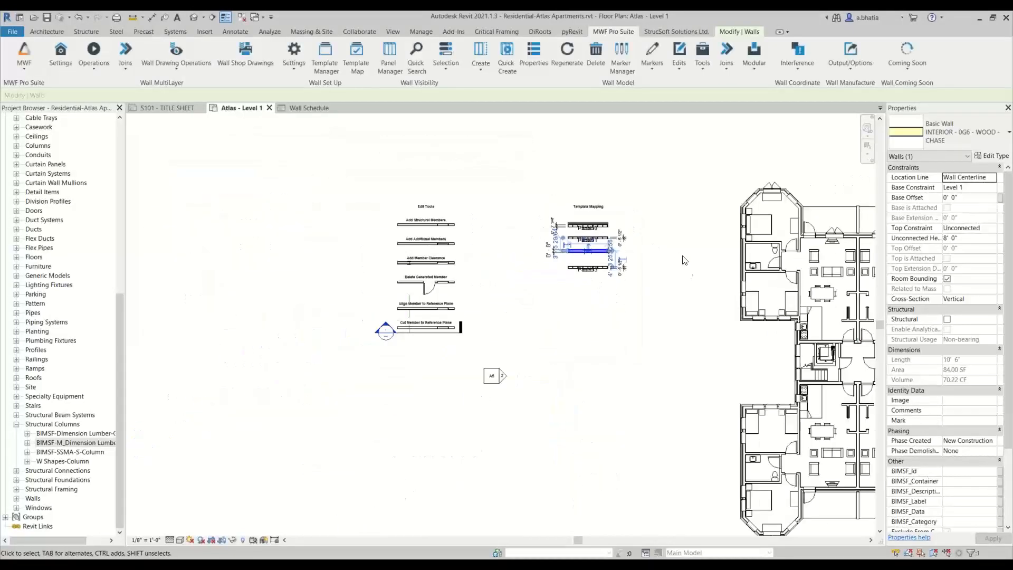
pyautogui.moveTo(735, 312); pyautogui.dragTo(400, 331, button='middle')
pyautogui.scroll(1, 298, 316)
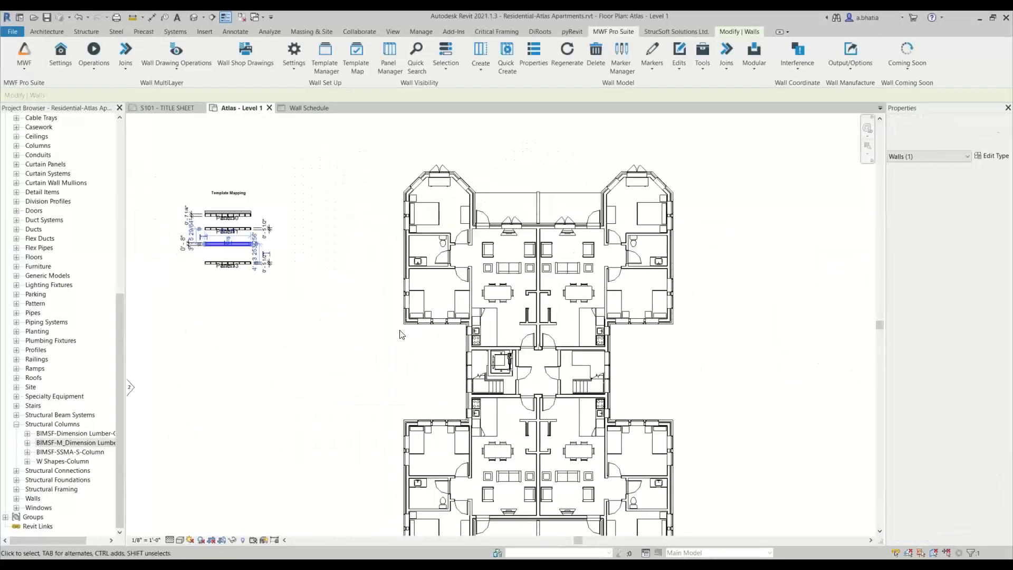
pyautogui.click(367, 271)
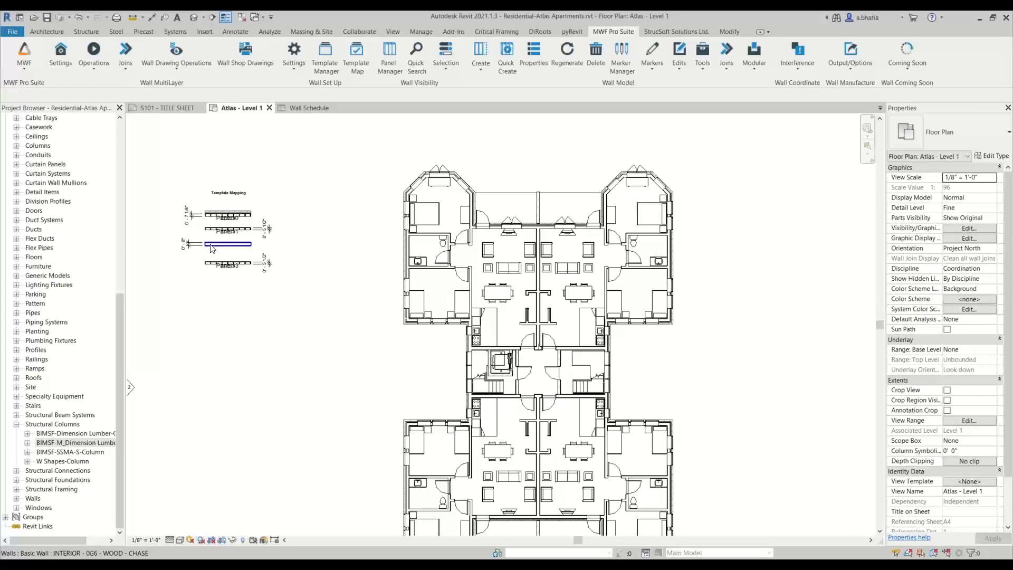
pyautogui.scroll(-1, 475, 363)
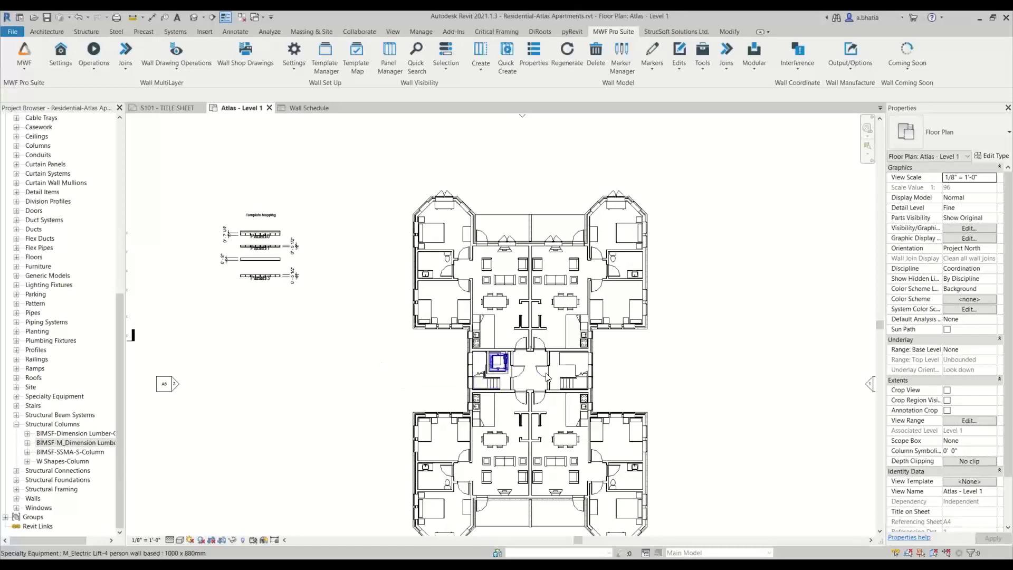
pyautogui.scroll(2, 535, 376)
pyautogui.scroll(5, 535, 376)
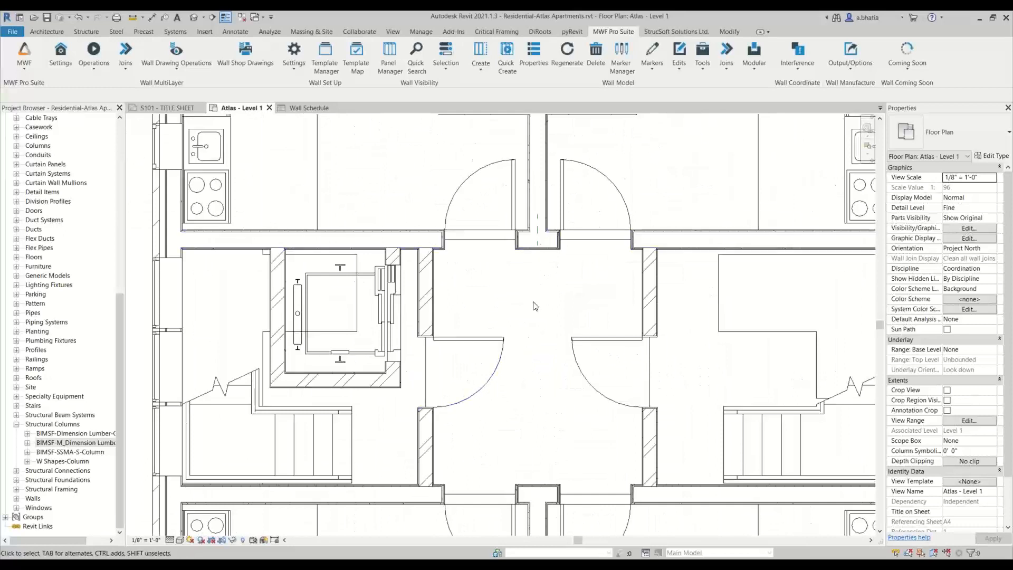
# - Select the vertical corridor reference plane and extend its lower end down through the core corridor
pyautogui.press('Tab')
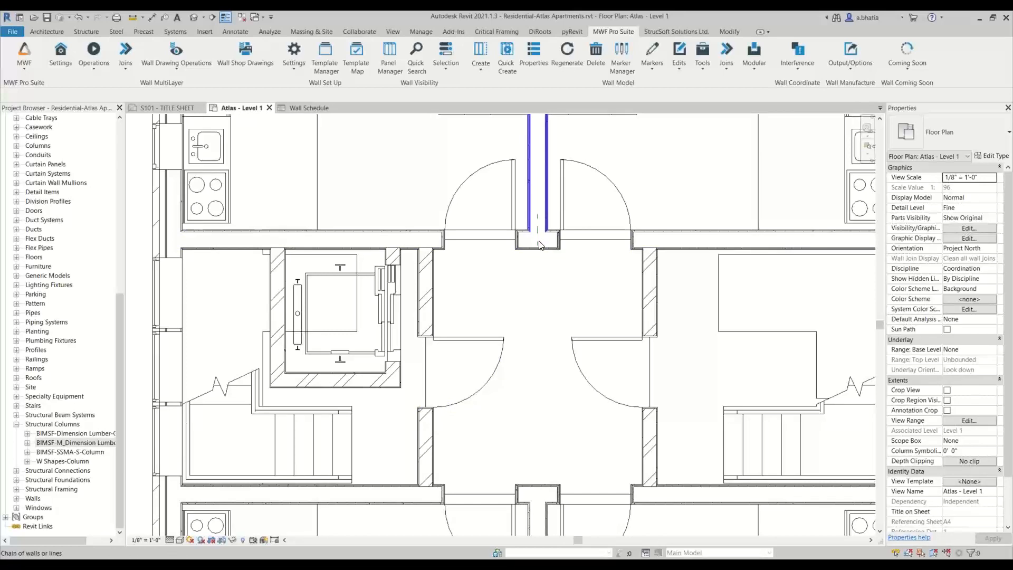
pyautogui.click(538, 244)
pyautogui.scroll(-1, 538, 258)
pyautogui.scroll(3, 540, 258)
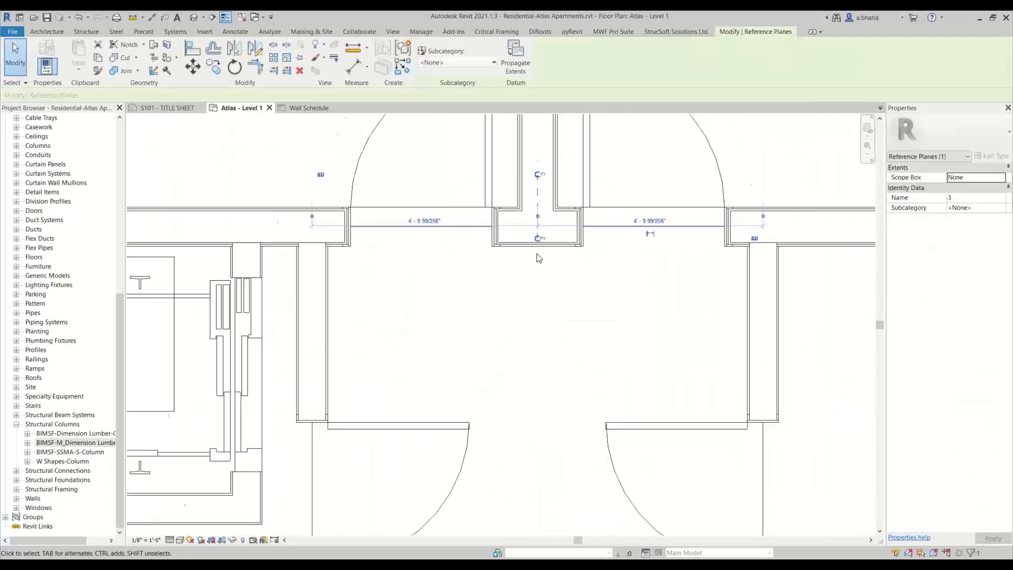
pyautogui.scroll(-3, 539, 279)
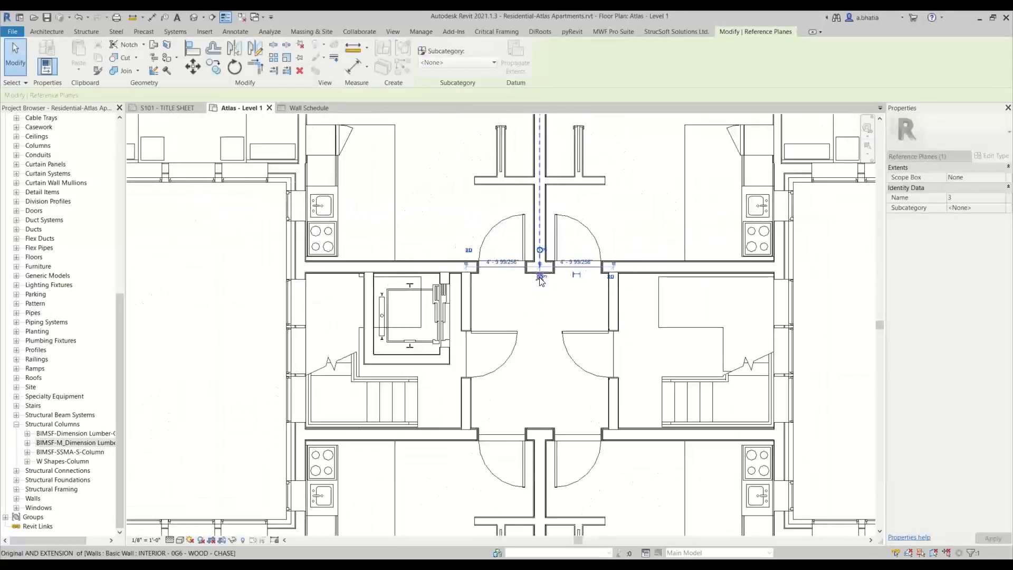
pyautogui.moveTo(540, 279); pyautogui.dragTo(536, 446)
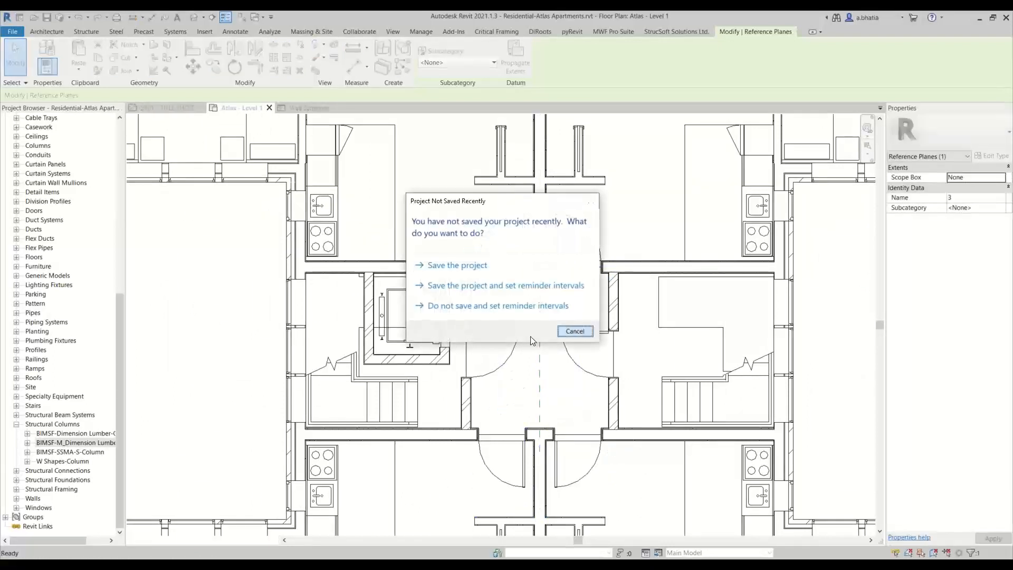
pyautogui.click(575, 332)
# - Draw a horizontal reference plane across the corridor between the two door walls
pyautogui.press('r')
pyautogui.press('p')
pyautogui.click(477, 355)
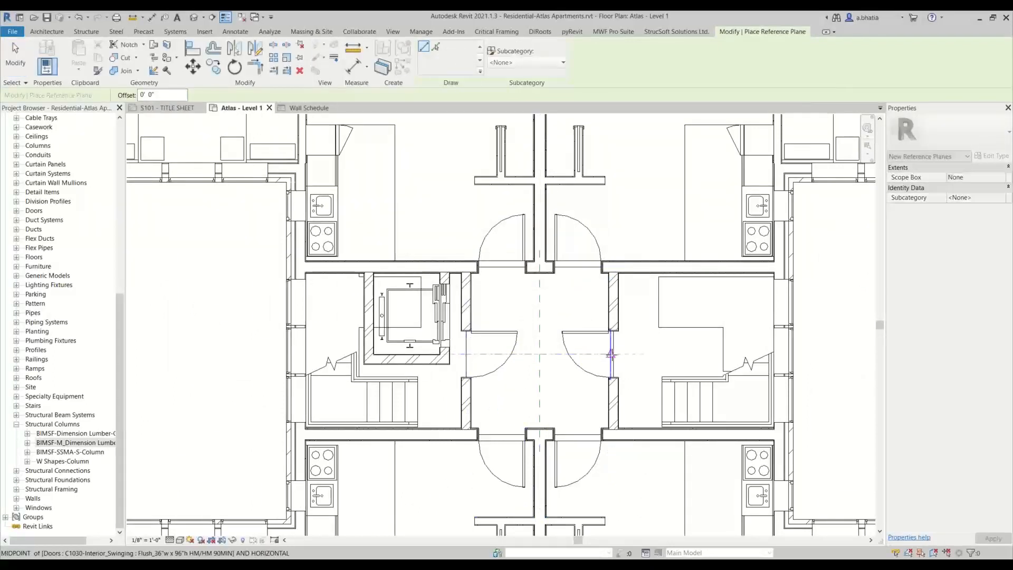
pyautogui.click(618, 354)
pyautogui.press('Escape')
pyautogui.press('Escape')
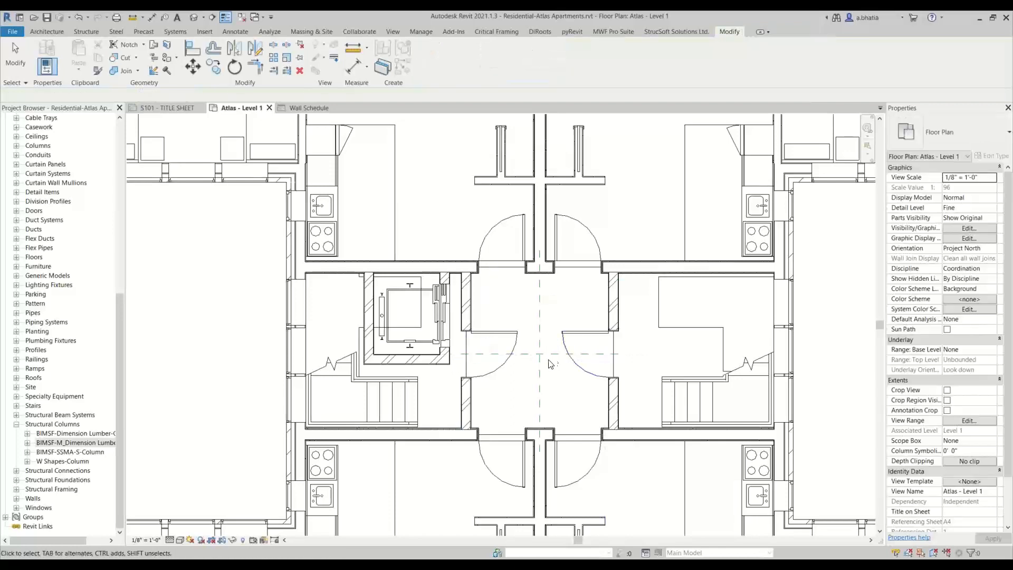
pyautogui.scroll(2, 548, 362)
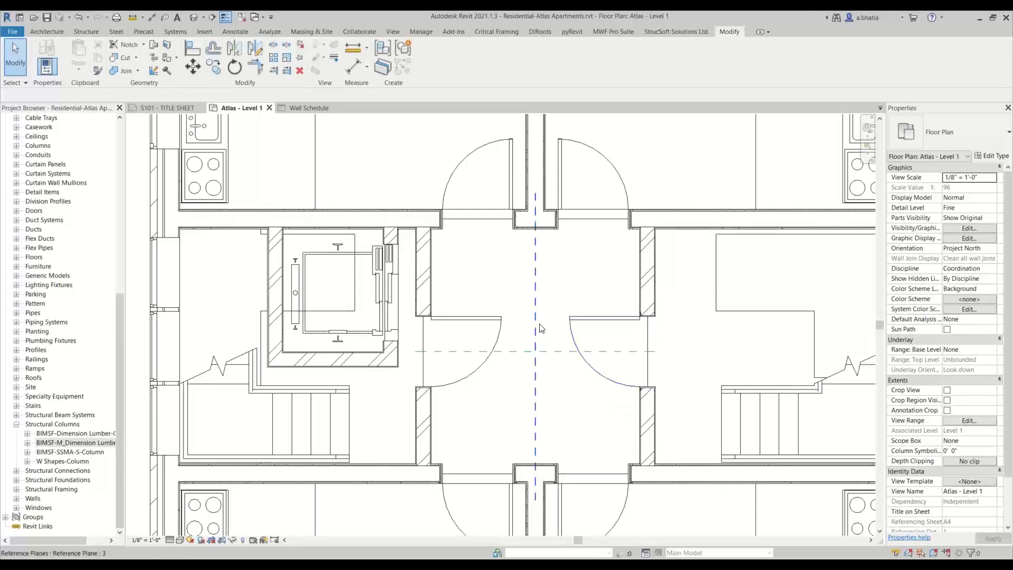
pyautogui.moveTo(542, 307); pyautogui.dragTo(517, 317, button='middle')
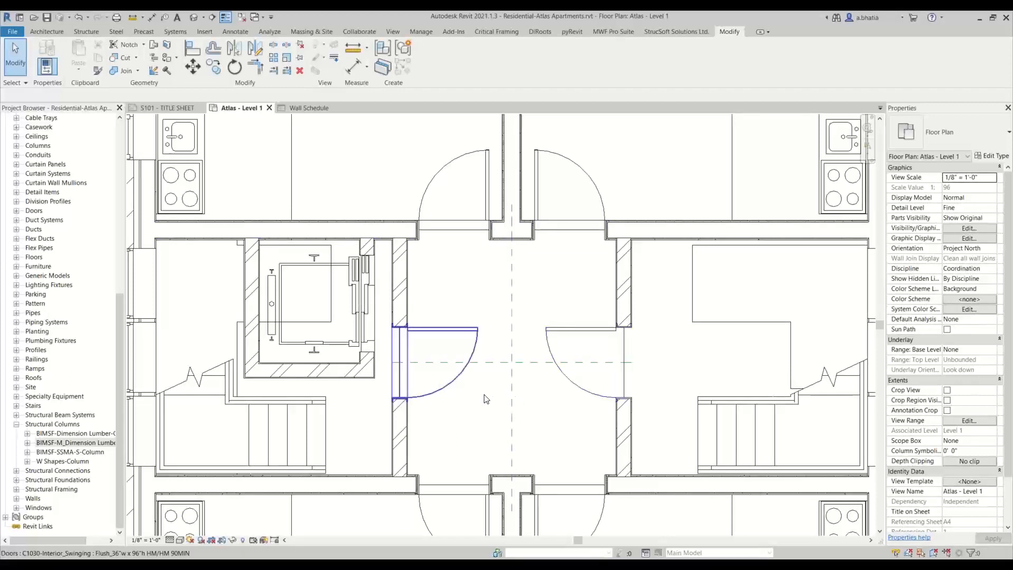
# - Copy the vertical corridor reference plane 8" to the right
pyautogui.scroll(2, 515, 374)
pyautogui.click(515, 370)
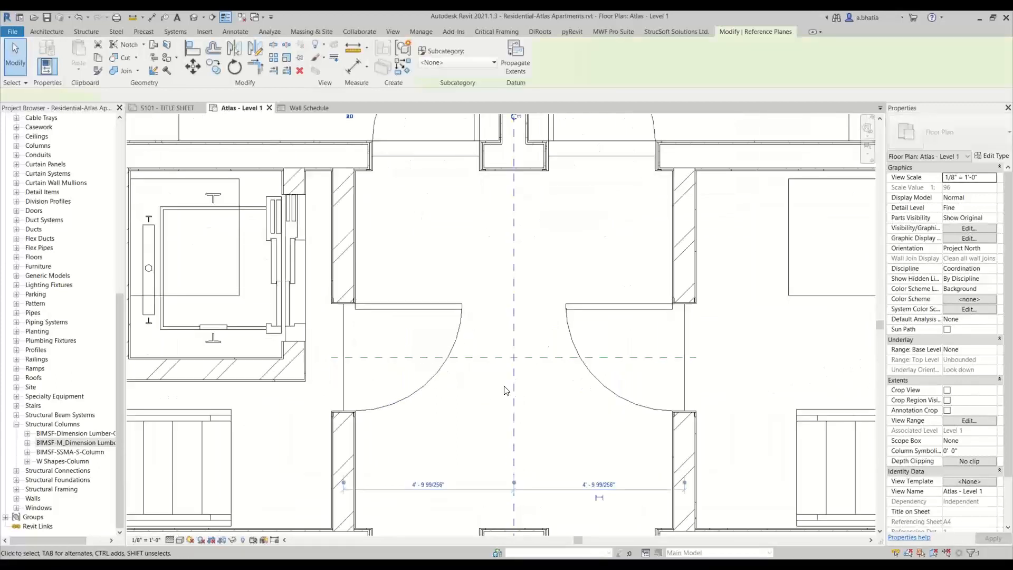
pyautogui.click(218, 71)
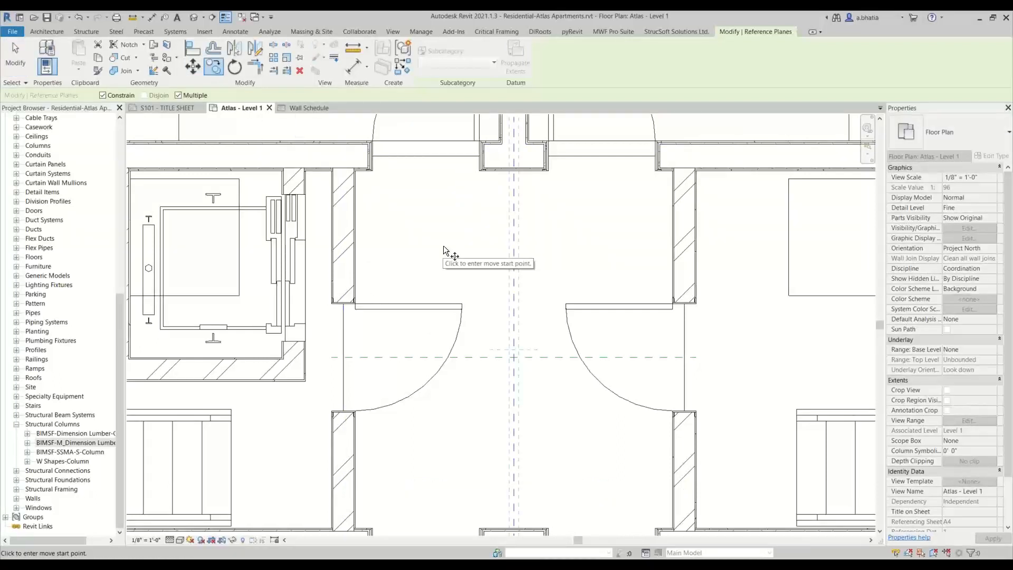
pyautogui.click(516, 228)
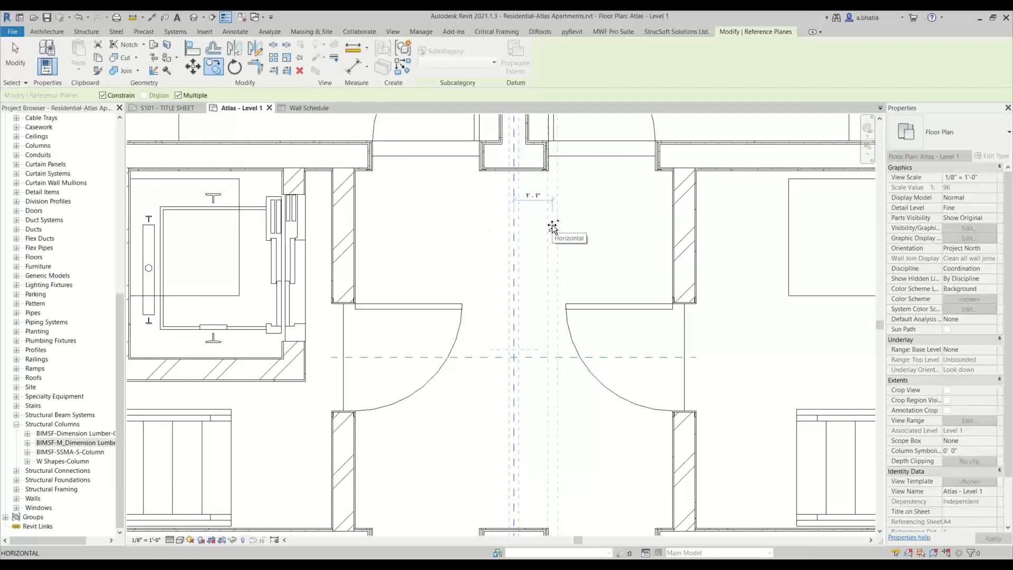
pyautogui.write('8')
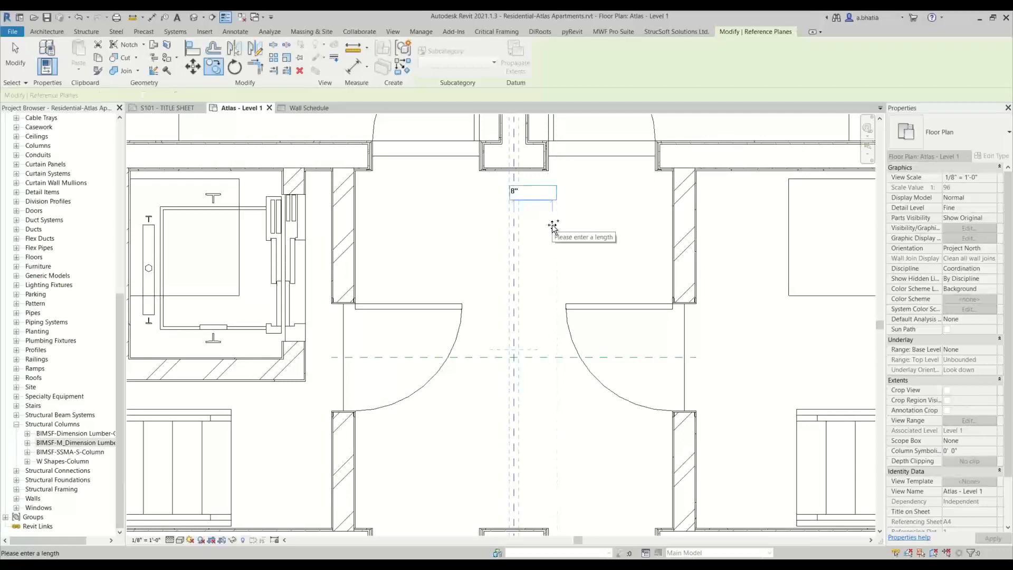
pyautogui.press('Return')
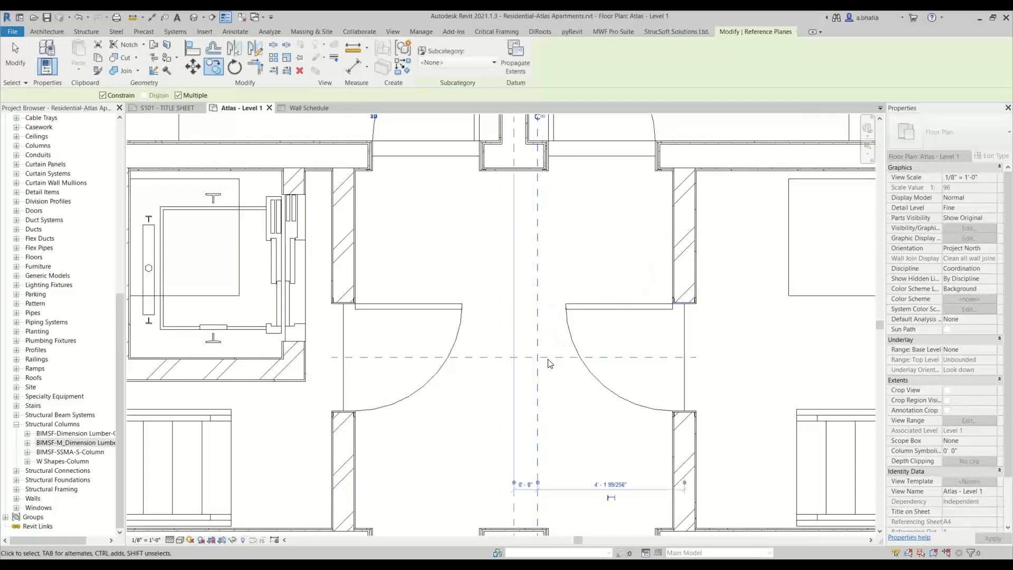
pyautogui.press('Escape')
pyautogui.press('Escape')
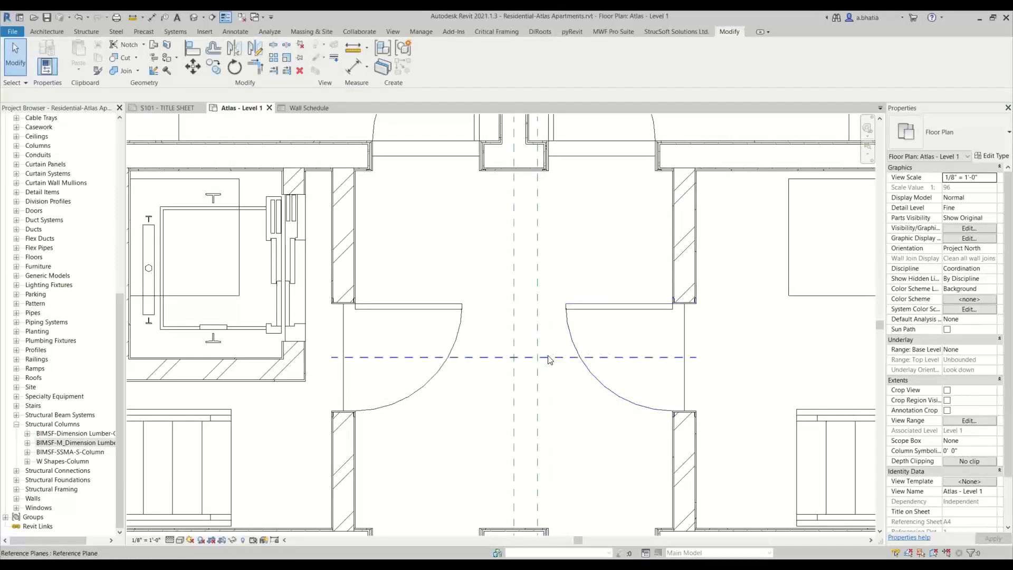
# - Copy the horizontal corridor reference plane 8" upward
pyautogui.click(549, 358)
pyautogui.click(214, 67)
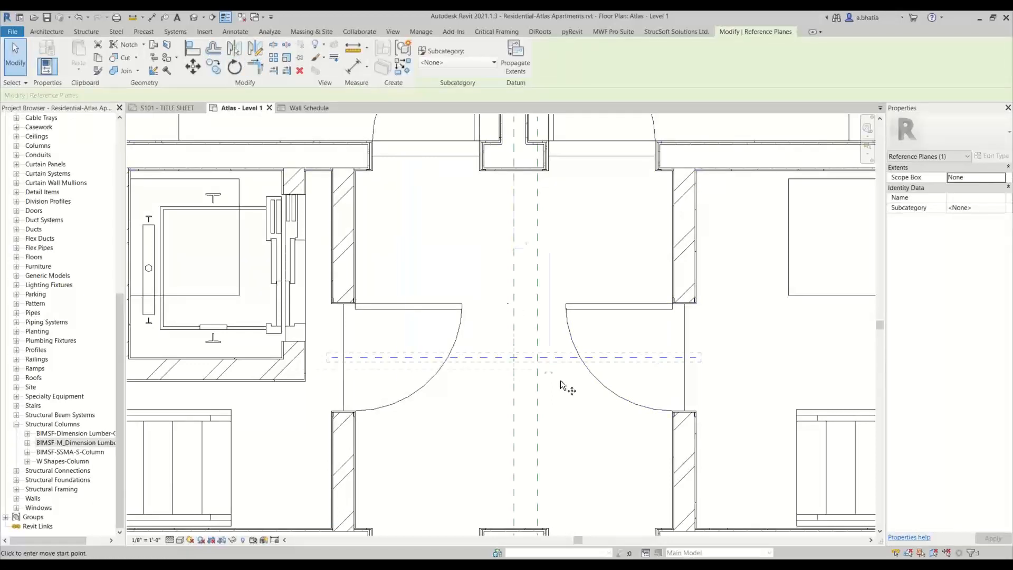
pyautogui.click(493, 338)
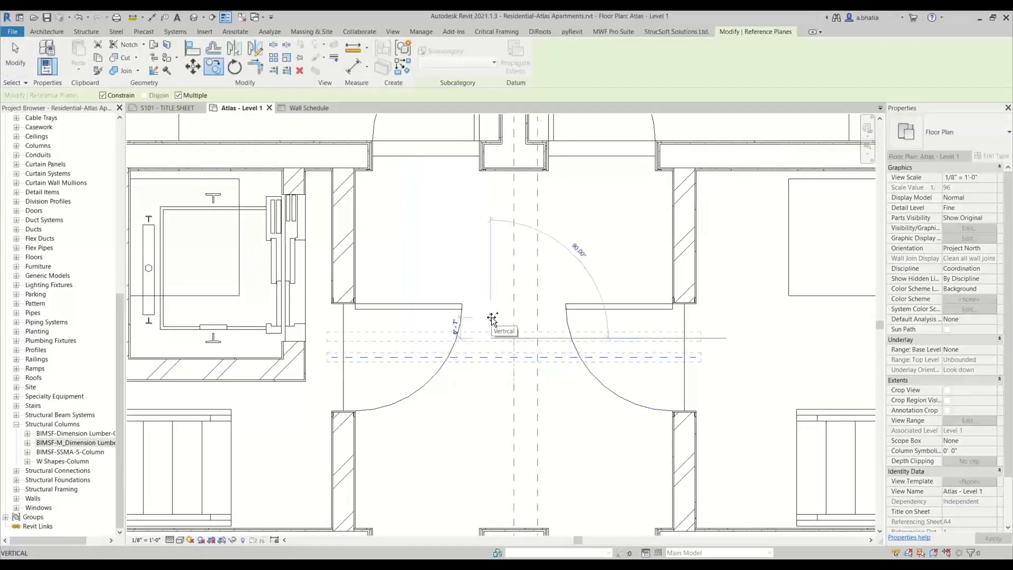
pyautogui.write('8')
pyautogui.press('Return')
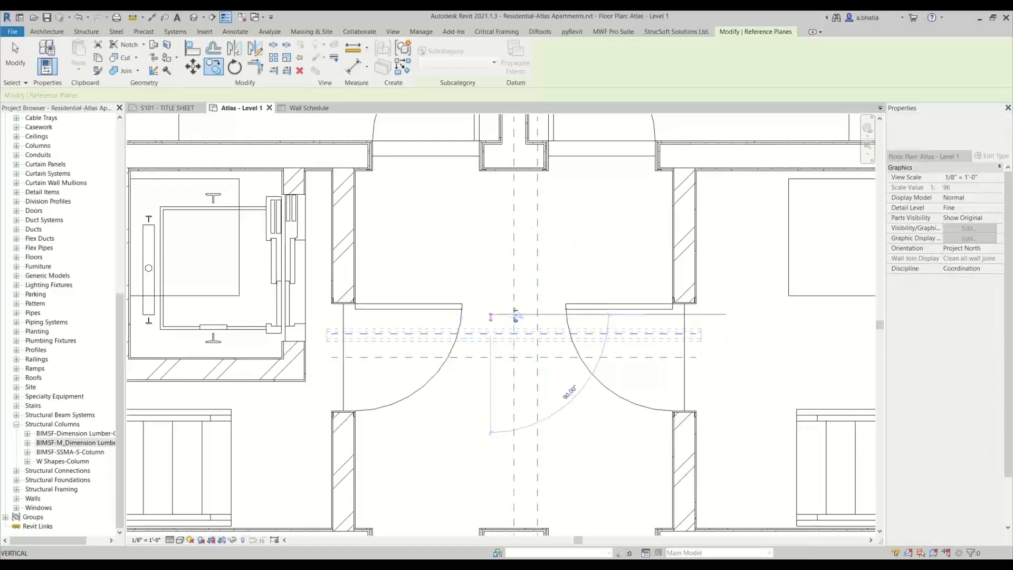
pyautogui.press('Escape')
pyautogui.press('Escape')
# - Insert mwfBenchmark Default benchmarks with prefix TBM, starting at 1, at the two reference-plane intersections in the corridor
pyautogui.scroll(-5, 513, 309)
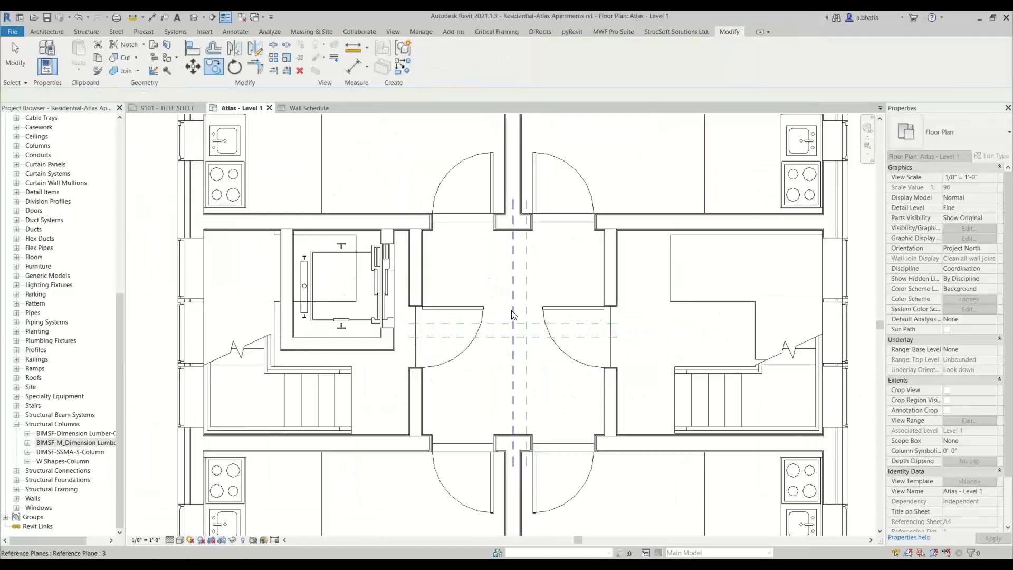
pyautogui.scroll(1, 513, 310)
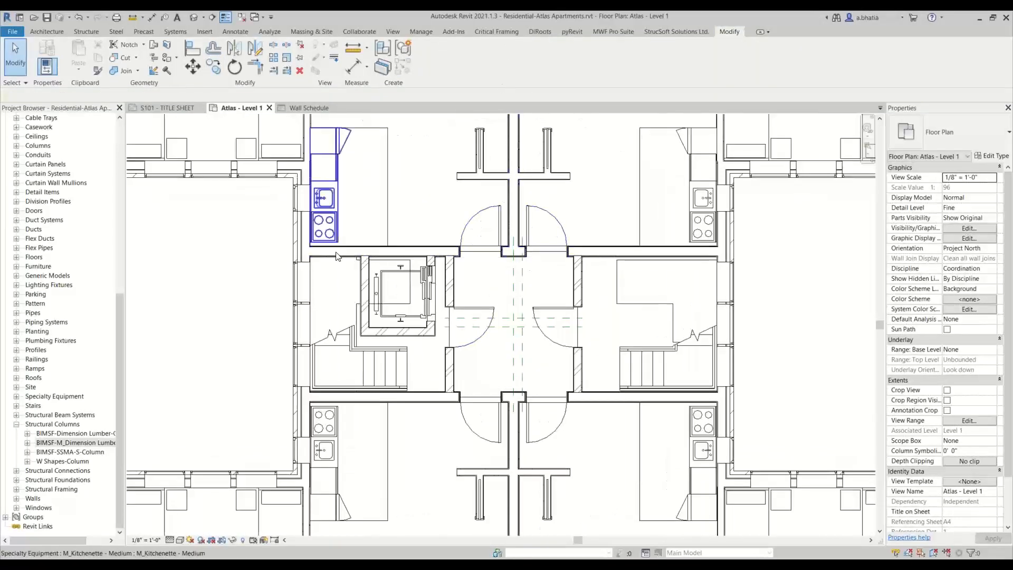
pyautogui.scroll(2, 469, 251)
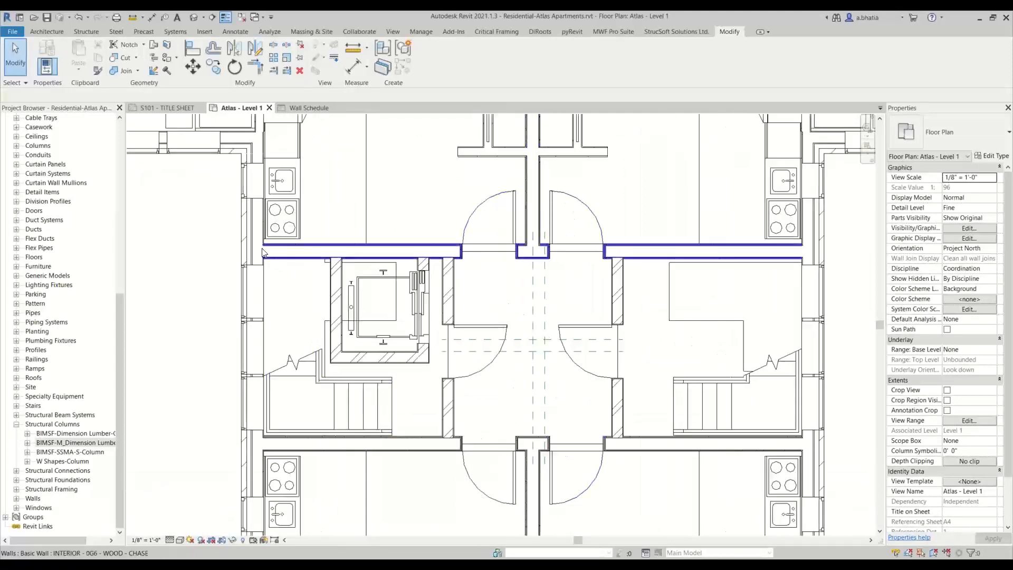
pyautogui.scroll(2, 545, 351)
pyautogui.scroll(1, 545, 351)
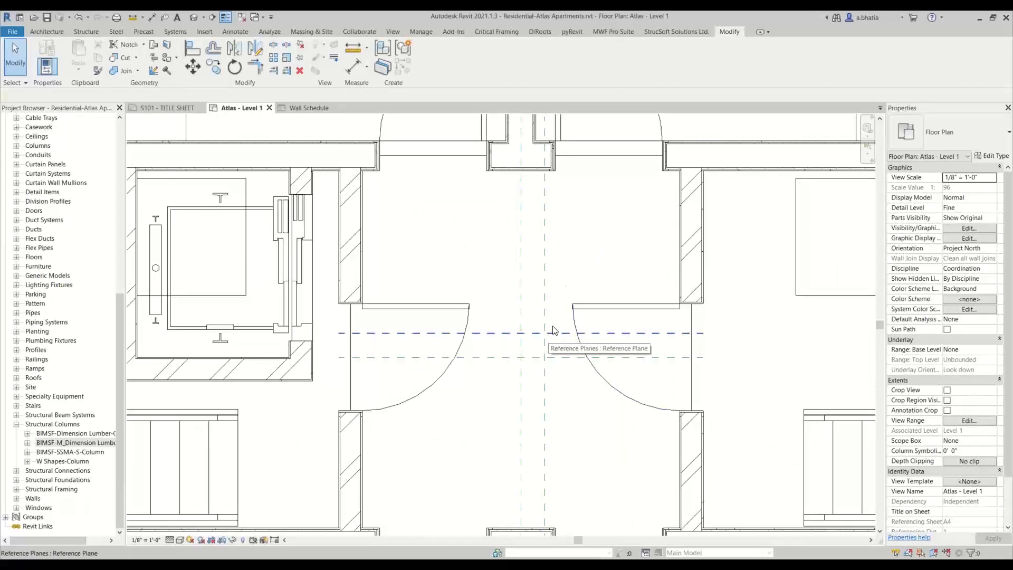
pyautogui.click(618, 31)
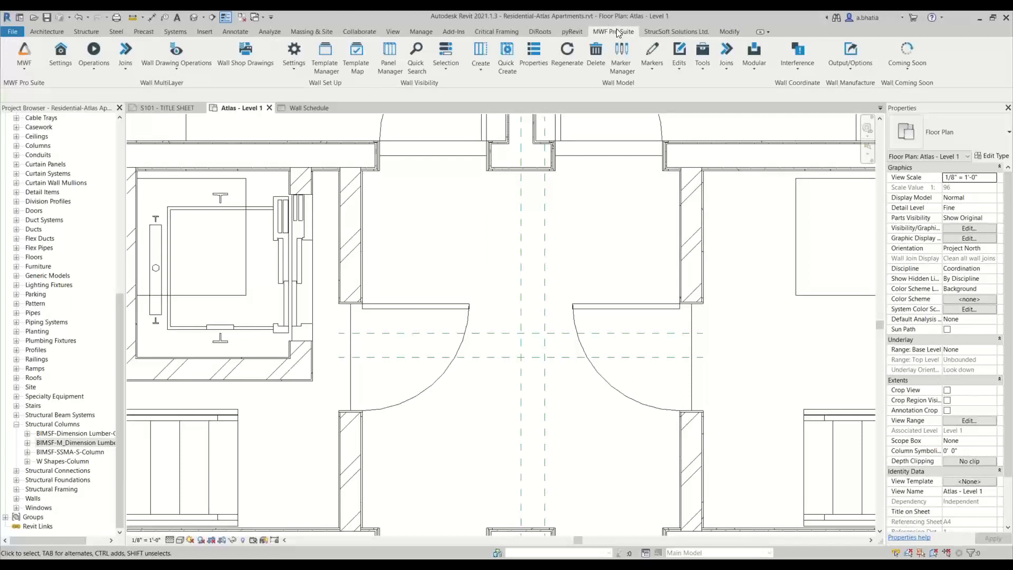
pyautogui.click(652, 56)
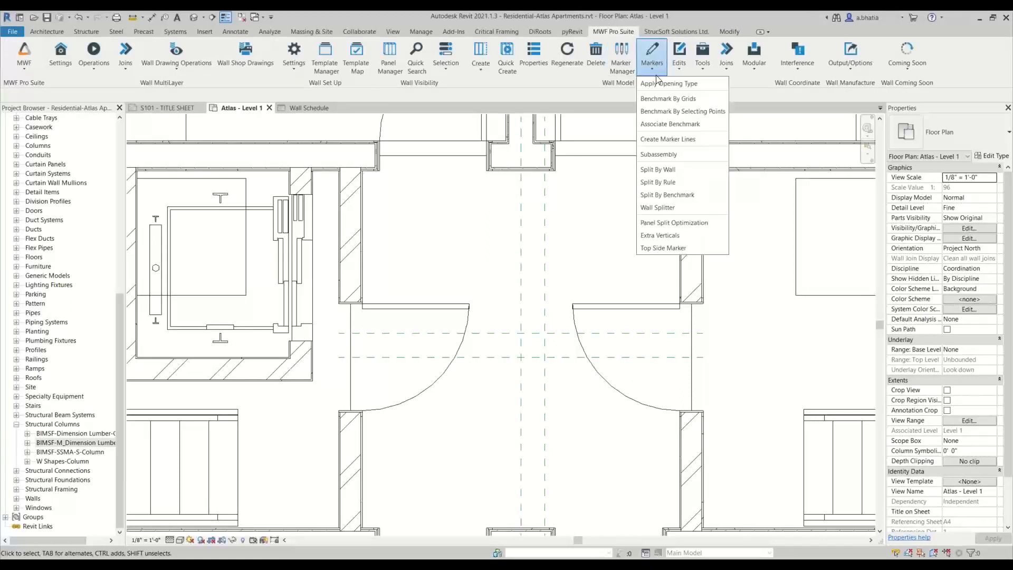
pyautogui.click(656, 114)
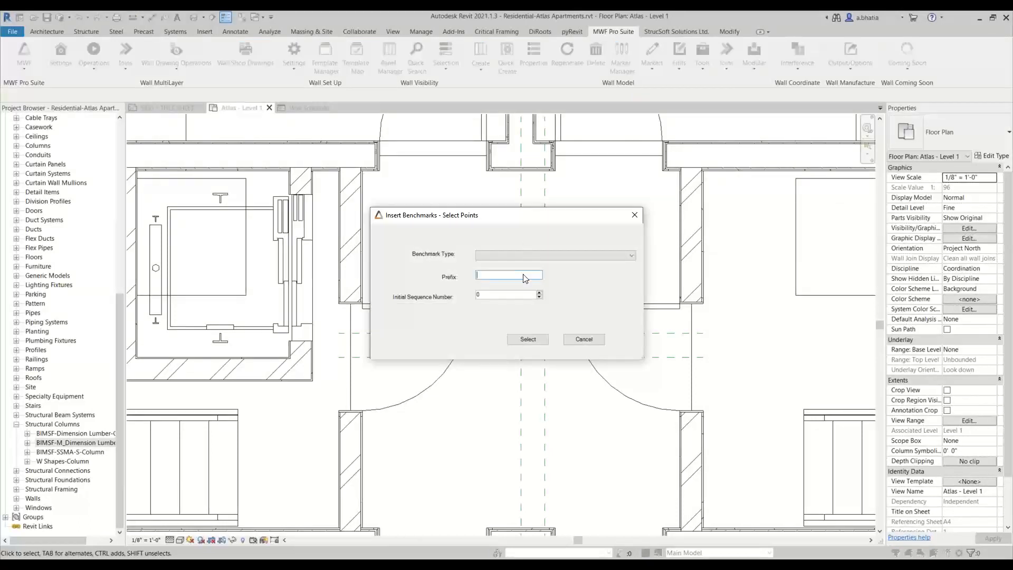
pyautogui.click(523, 255)
pyautogui.click(510, 265)
pyautogui.click(527, 339)
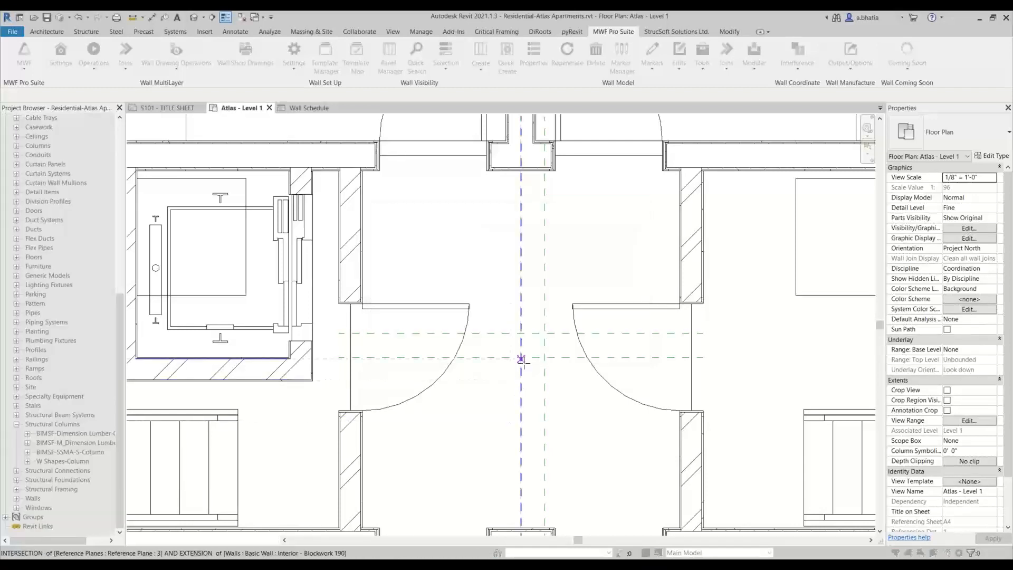
pyautogui.click(522, 358)
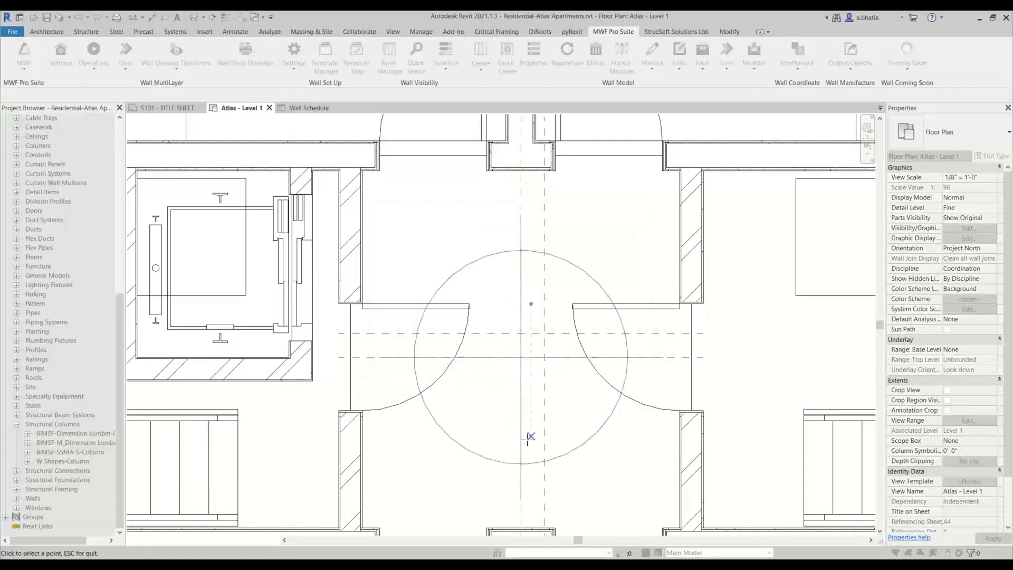
pyautogui.click(545, 333)
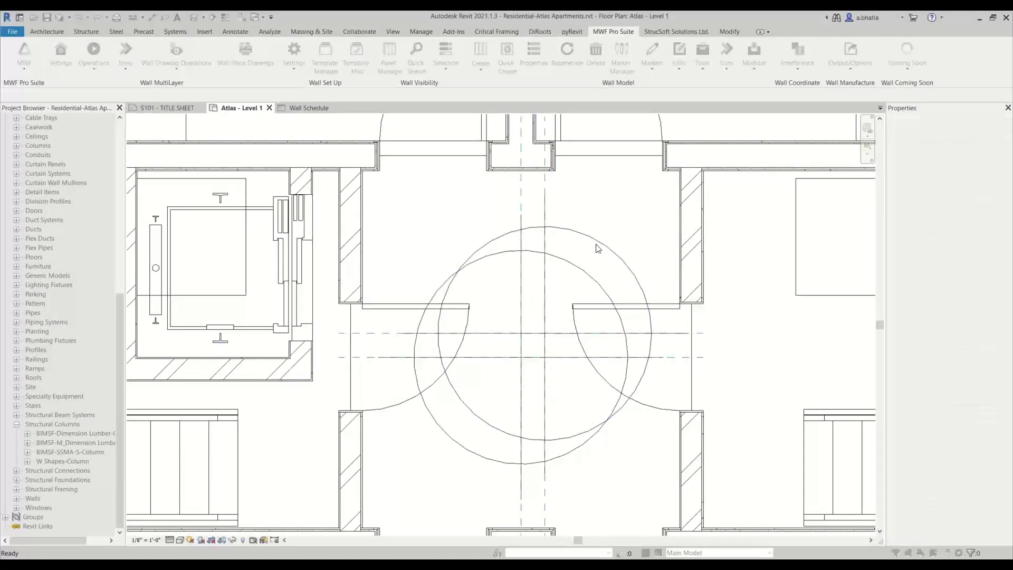
pyautogui.click(625, 263)
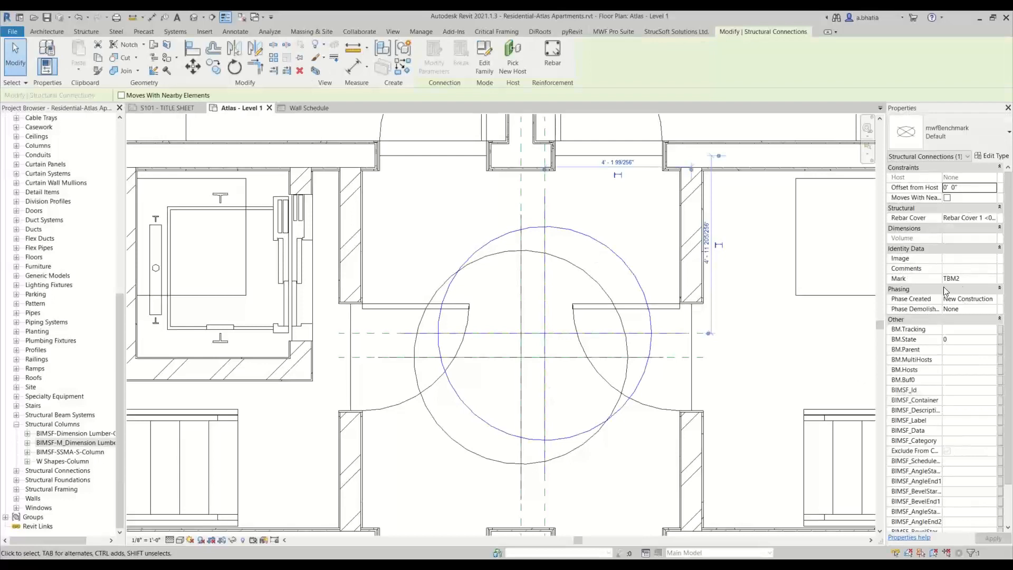
# - Select the chase wall in the Template Mapping area and Quick Create its MWF panel
pyautogui.scroll(-7, 657, 298)
pyautogui.click(257, 259)
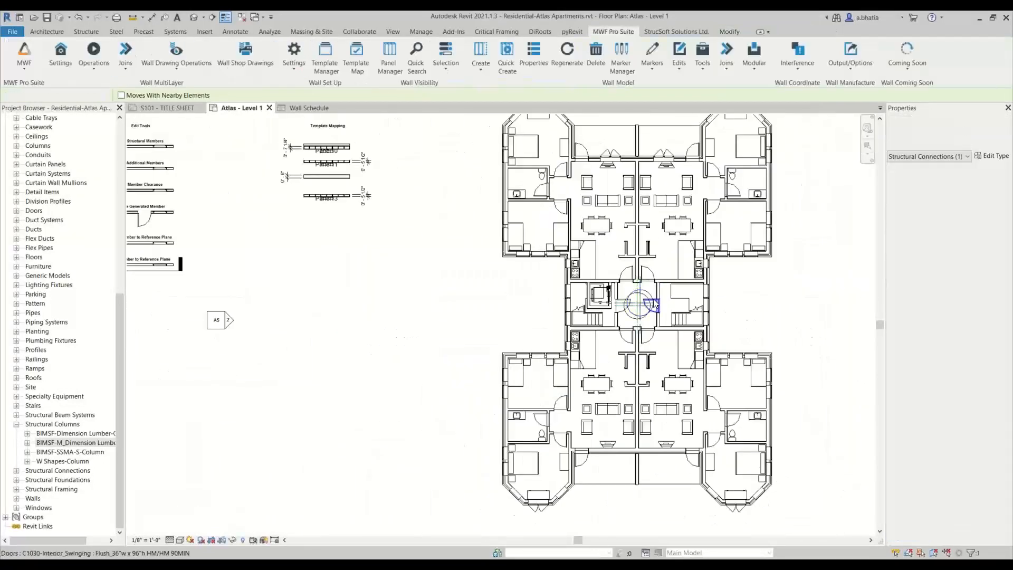
pyautogui.scroll(5, 317, 174)
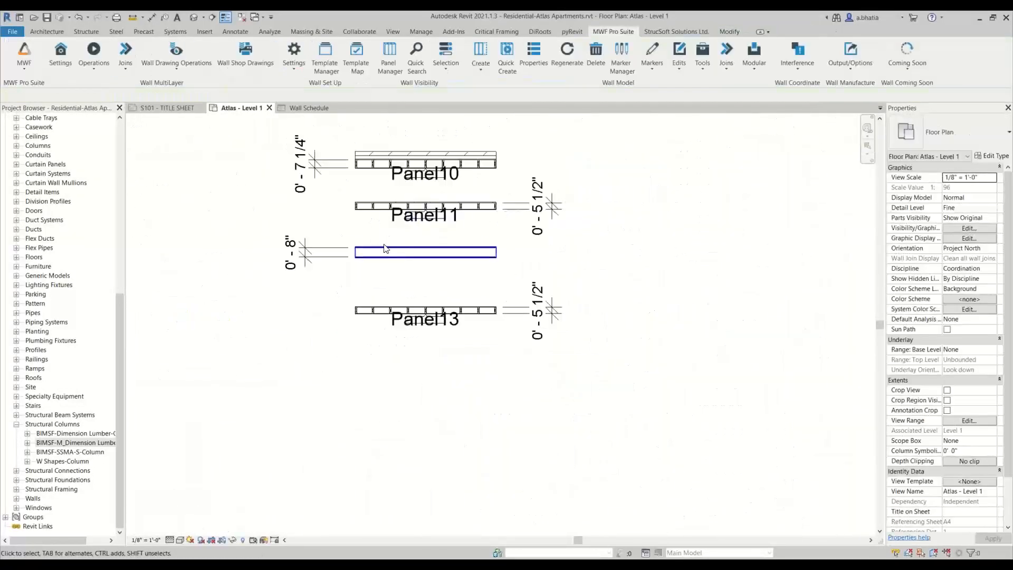
pyautogui.click(385, 250)
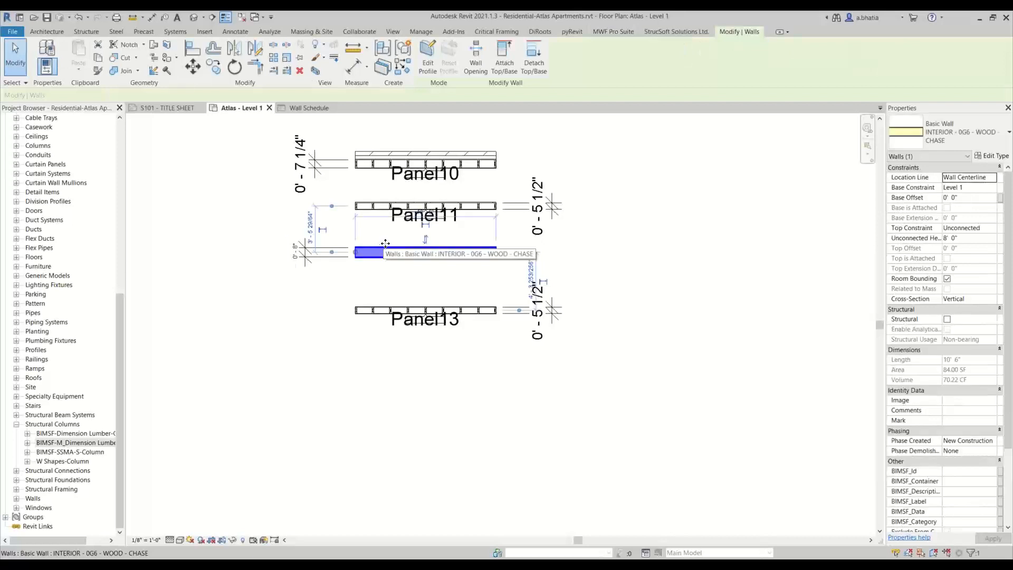
pyautogui.click(624, 32)
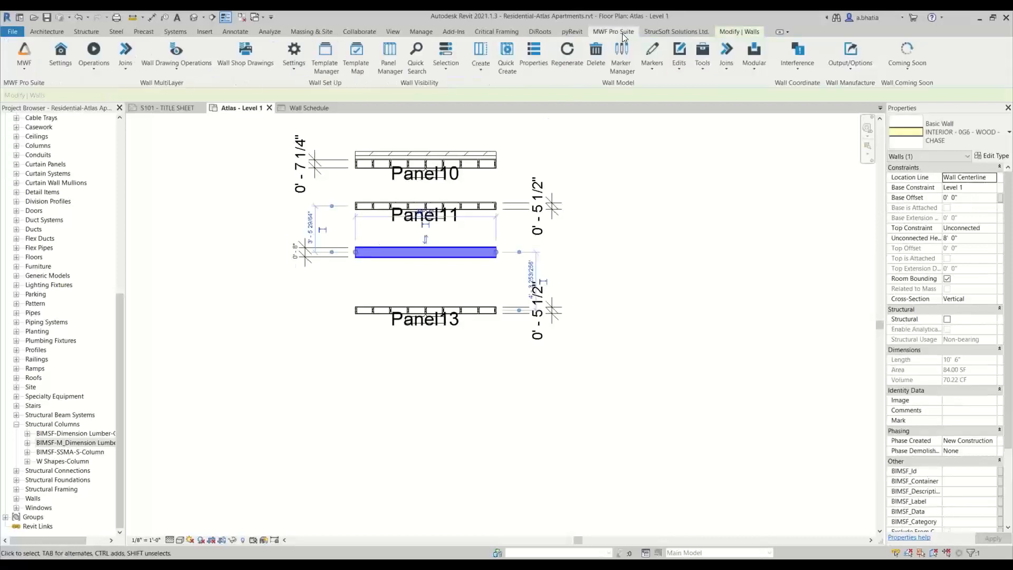
pyautogui.click(527, 69)
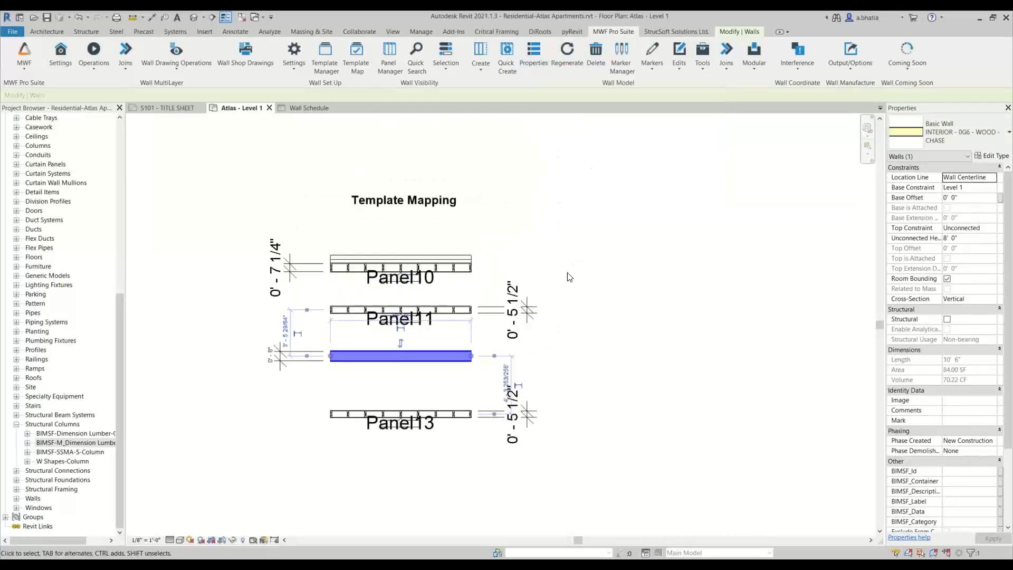
pyautogui.click(507, 58)
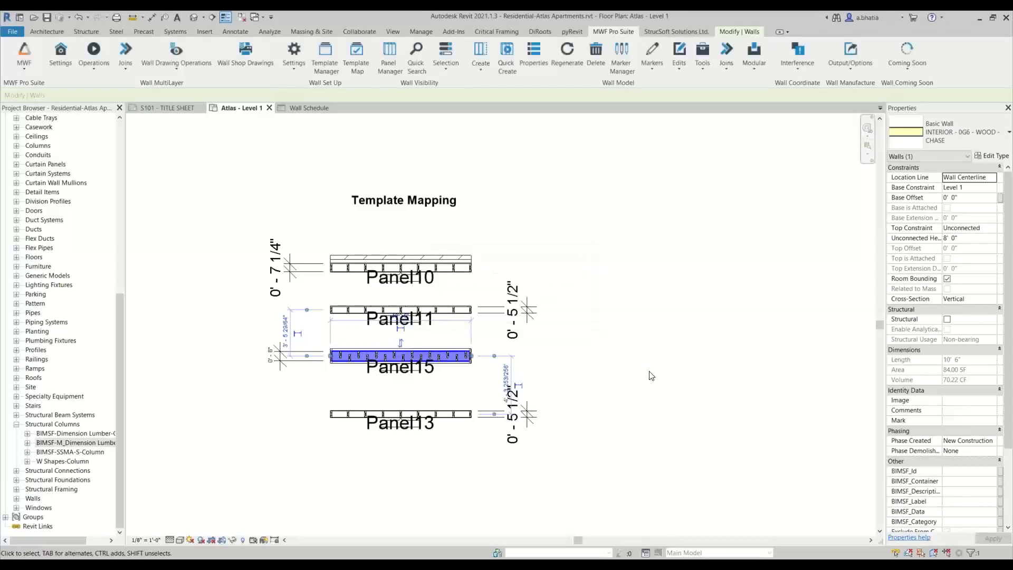
# - Zoom in and pan along the new chase wall panel to examine its stud layout
pyautogui.scroll(6, 393, 356)
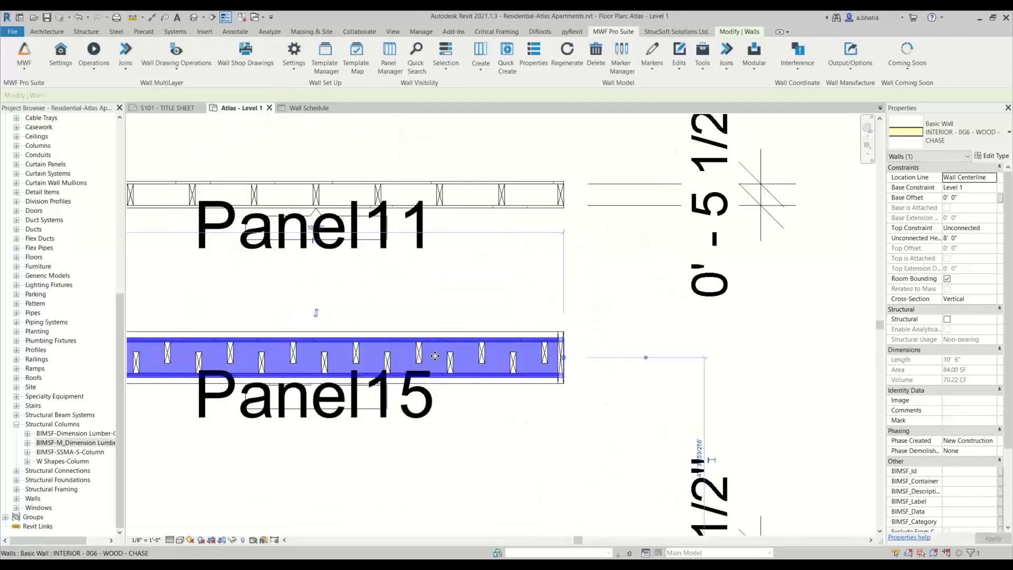
pyautogui.scroll(-6, 321, 372)
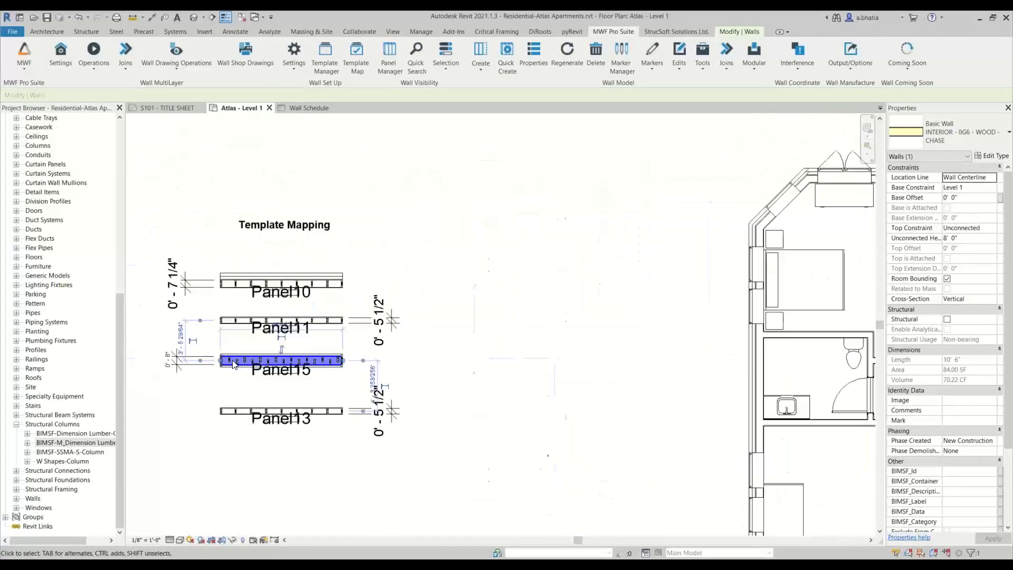
pyautogui.scroll(8, 416, 393)
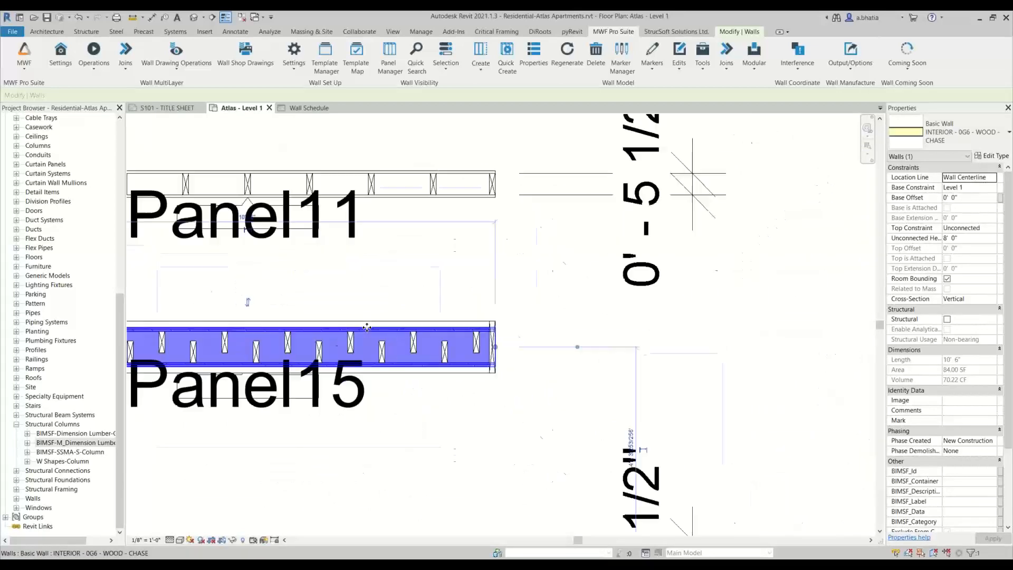
pyautogui.scroll(3, 464, 357)
pyautogui.moveTo(465, 357); pyautogui.dragTo(615, 363, button='middle')
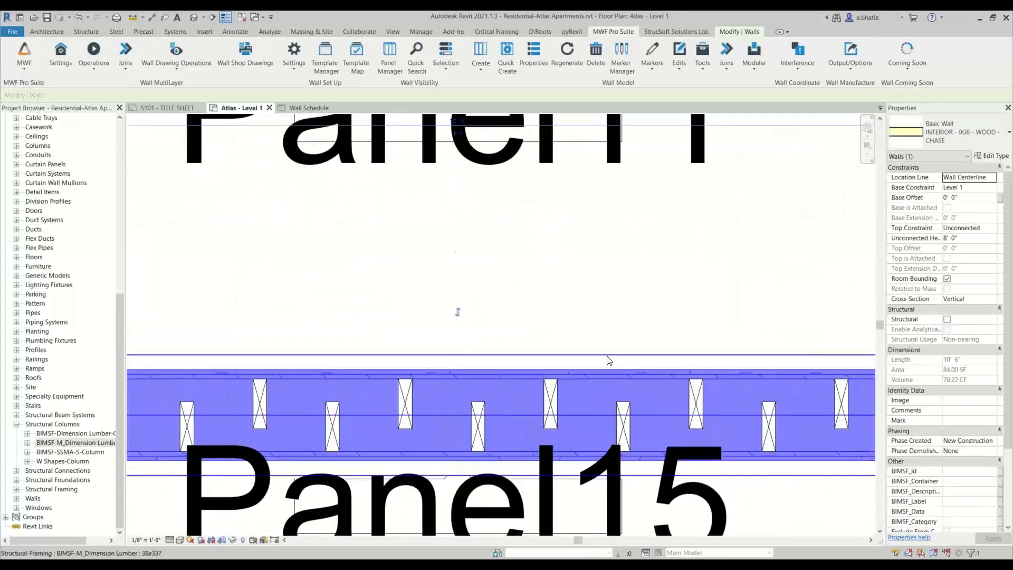
pyautogui.scroll(-5, 608, 356)
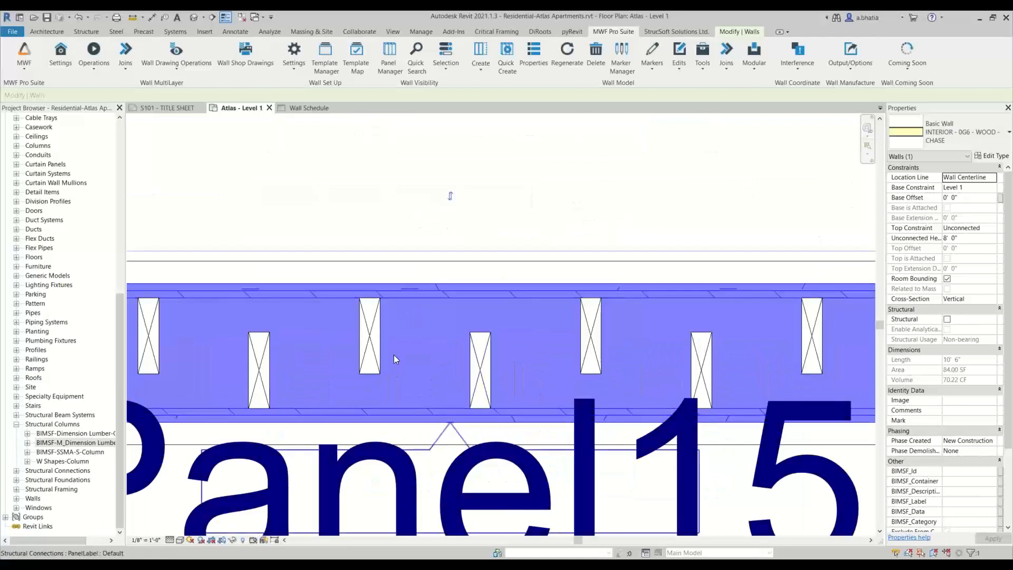
pyautogui.moveTo(337, 358); pyautogui.dragTo(474, 356, button='middle')
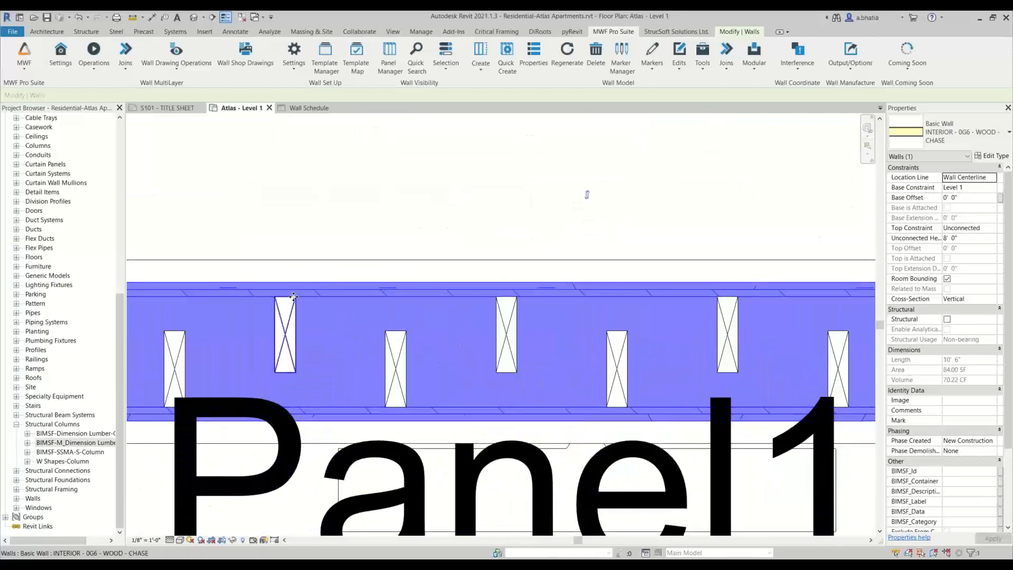
pyautogui.scroll(-1, 312, 305)
pyautogui.scroll(-3, 313, 308)
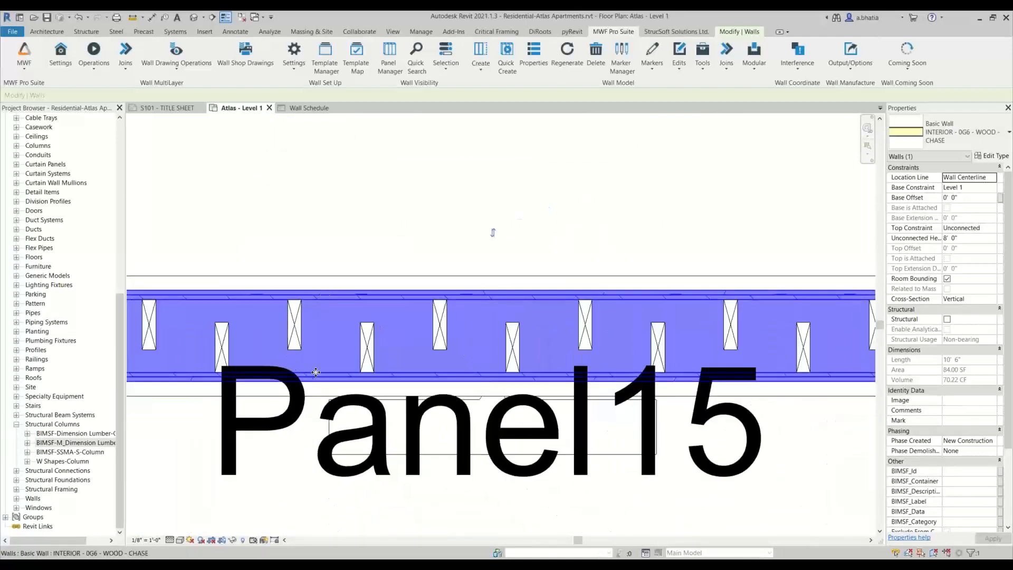
pyautogui.scroll(-3, 333, 378)
pyautogui.scroll(-3, 333, 378)
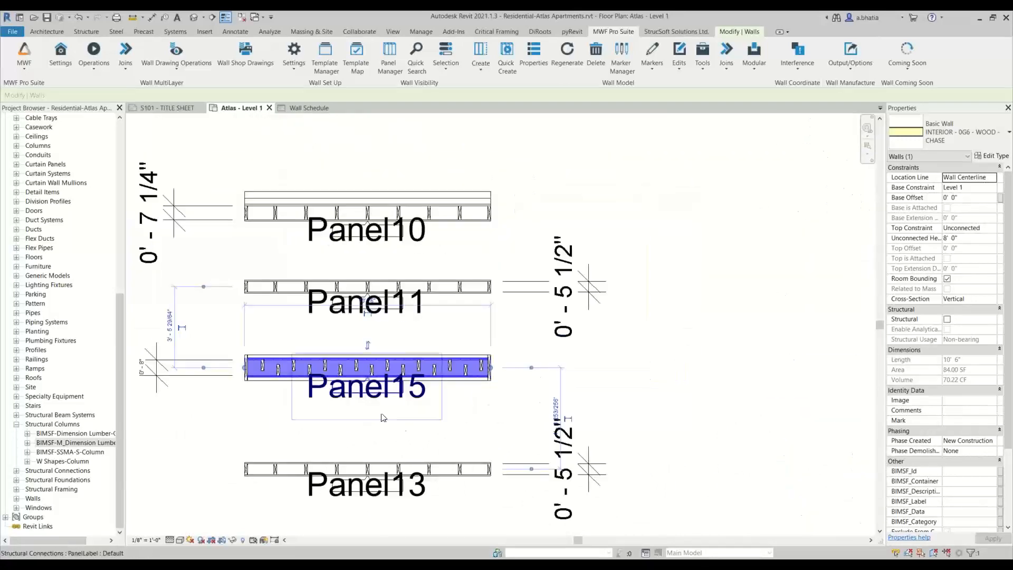
# - Zoom in along the chase wall panel and select its studs, plates and wall to inspect their properties
pyautogui.click(453, 409)
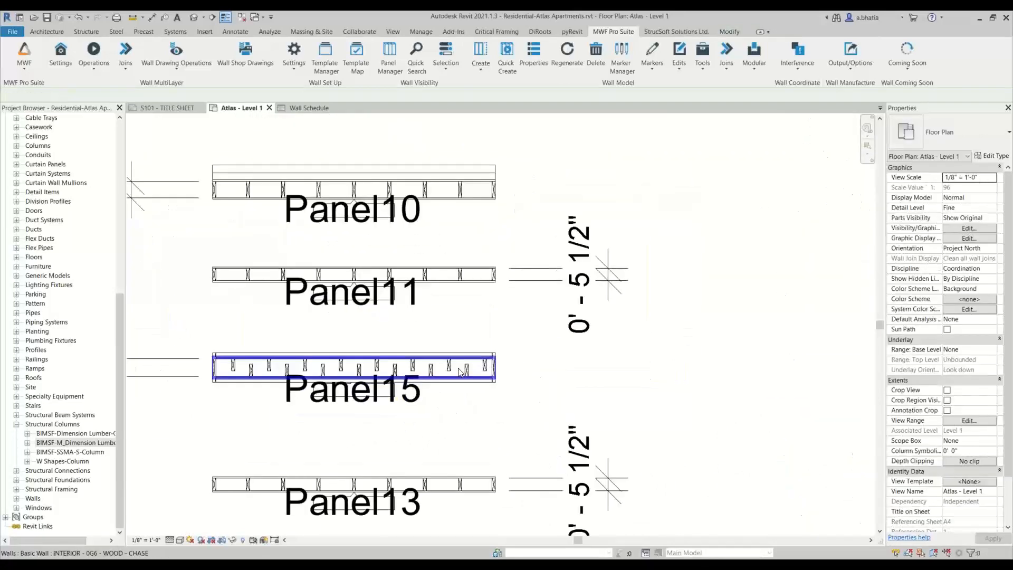
pyautogui.scroll(5, 493, 364)
pyautogui.click(467, 336)
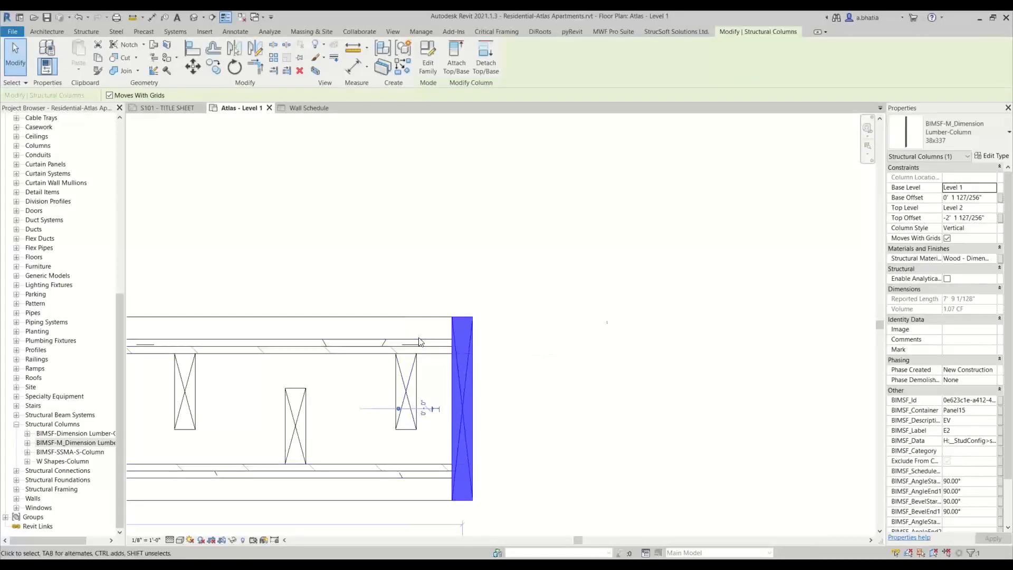
pyautogui.scroll(-3, 617, 318)
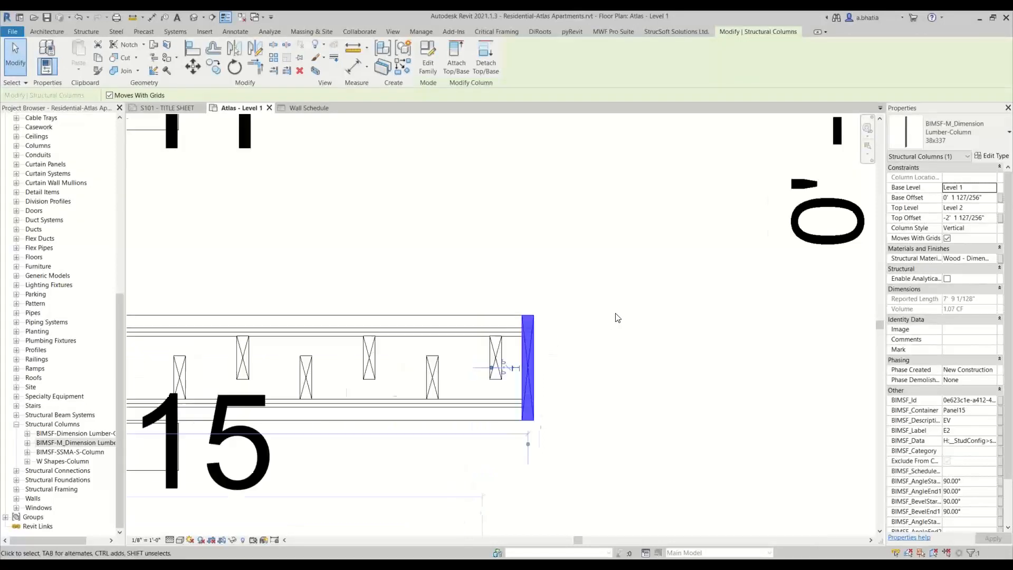
pyautogui.click(477, 331)
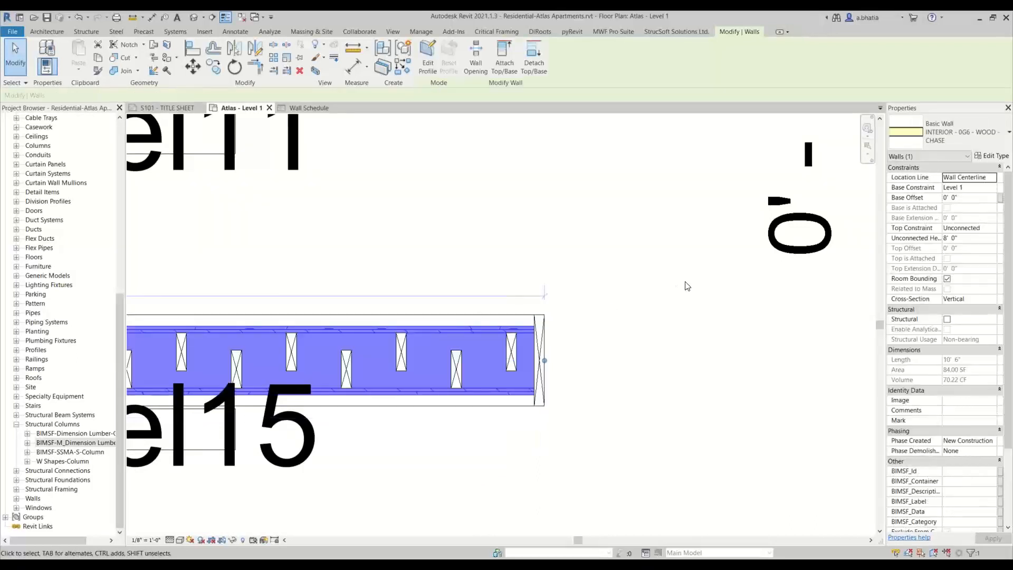
pyautogui.scroll(-1, 687, 285)
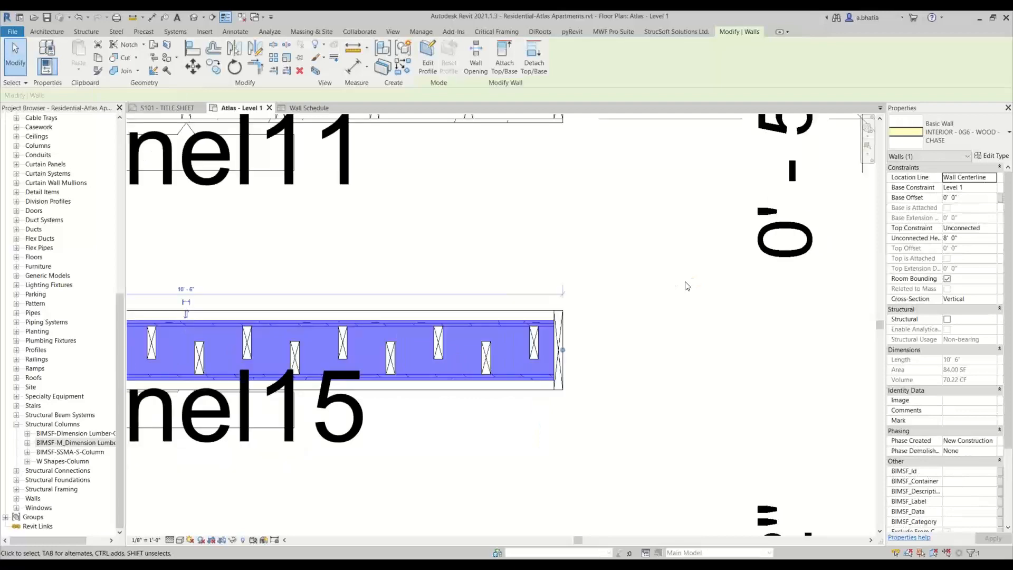
pyautogui.scroll(-2, 687, 286)
pyautogui.scroll(-1, 575, 298)
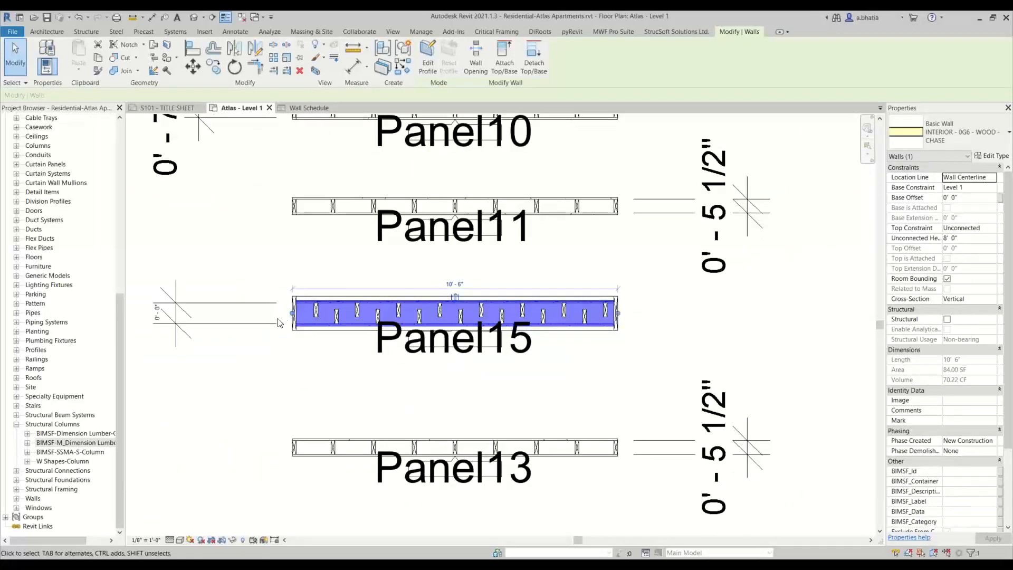
pyautogui.scroll(4, 291, 317)
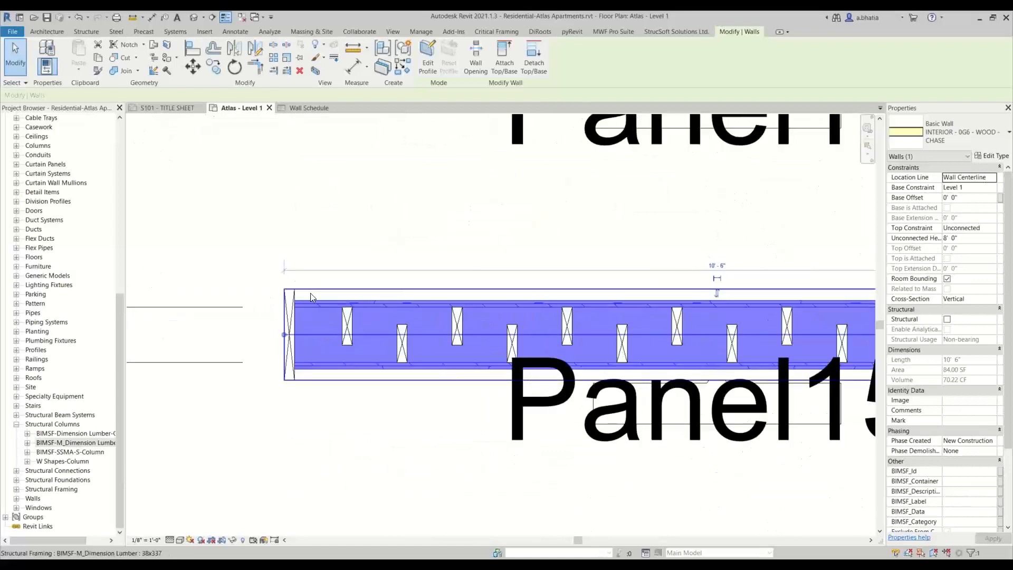
pyautogui.scroll(-2, 310, 297)
pyautogui.scroll(3, 316, 298)
pyautogui.click(334, 277)
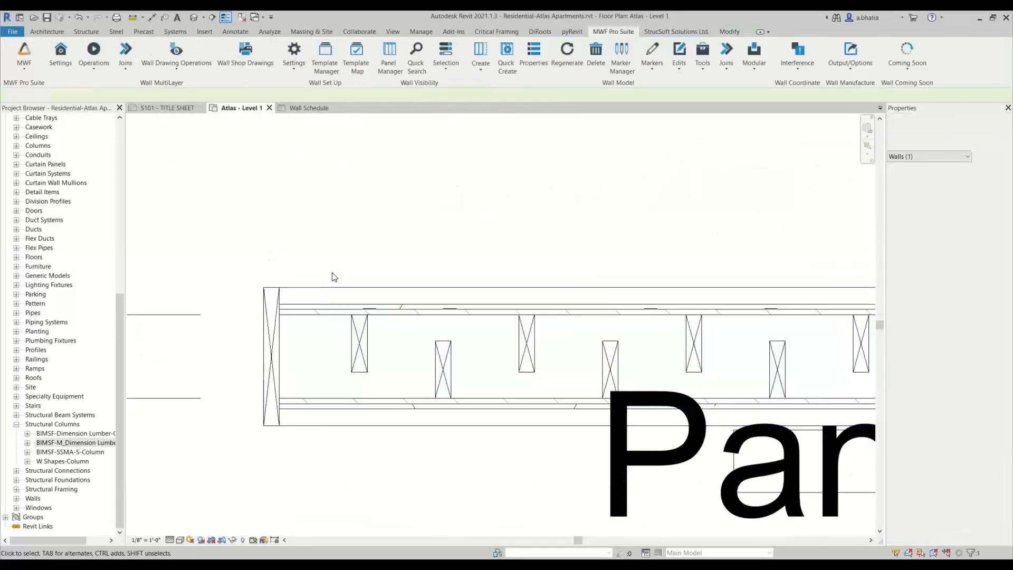
pyautogui.click(325, 294)
pyautogui.scroll(-3, 968, 429)
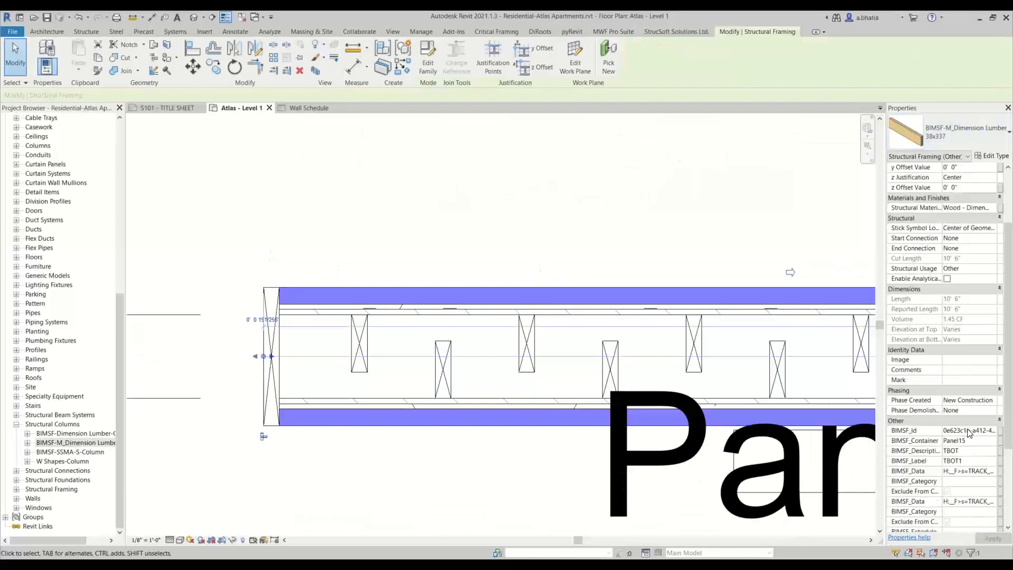
pyautogui.scroll(-2, 970, 433)
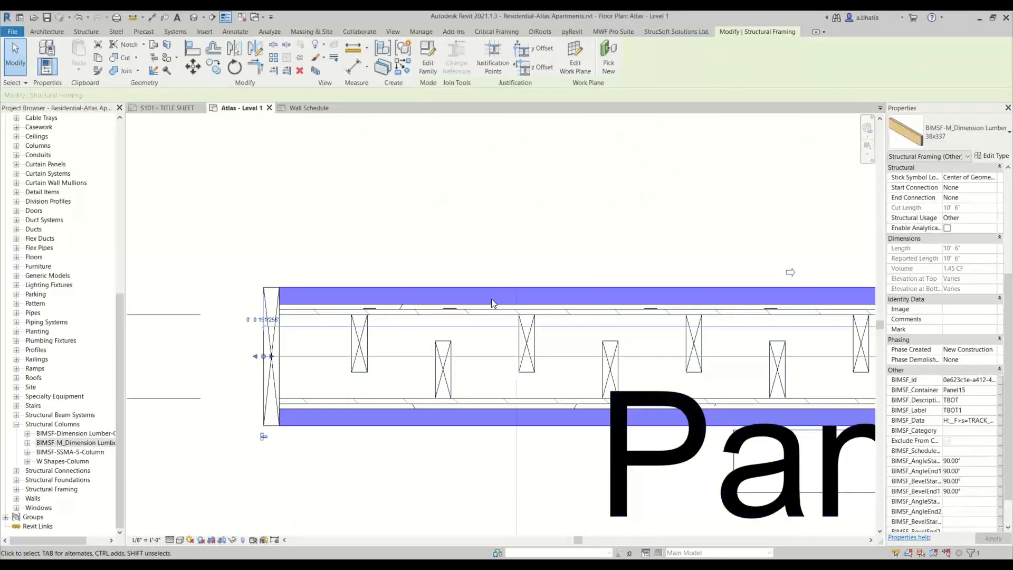
pyautogui.click(429, 226)
pyautogui.scroll(-2, 430, 226)
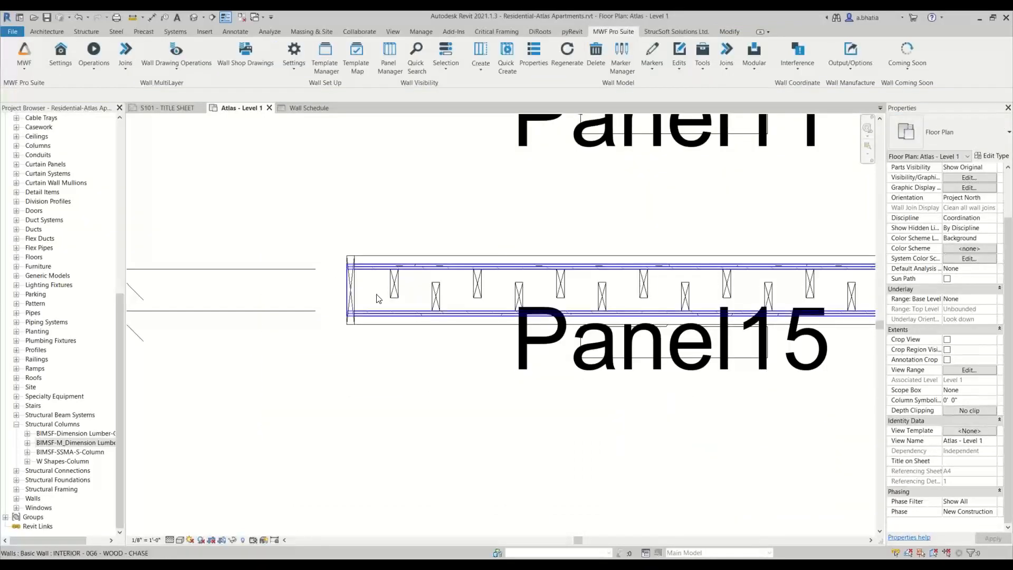
pyautogui.scroll(-2, 379, 298)
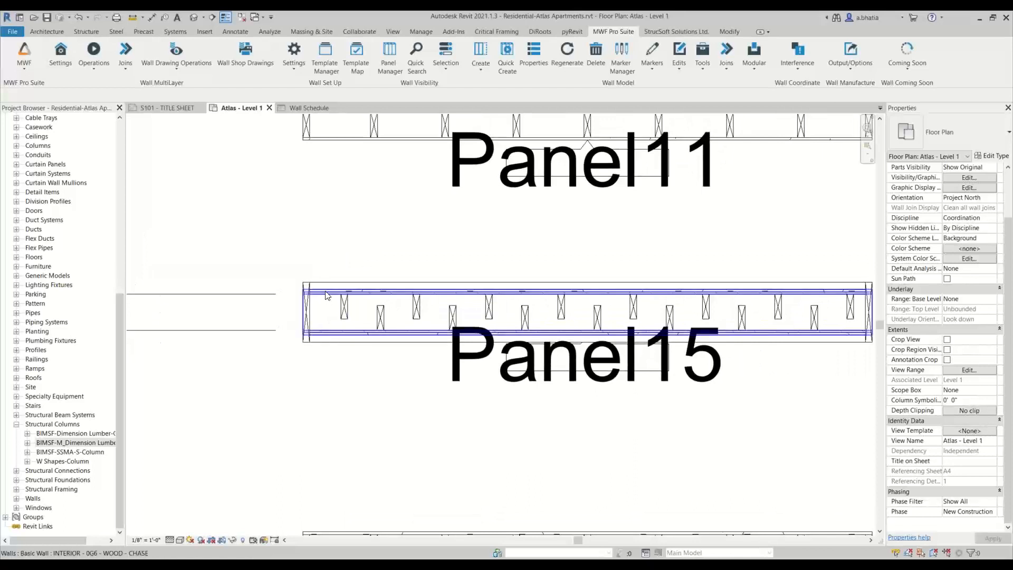
pyautogui.scroll(-2, 325, 295)
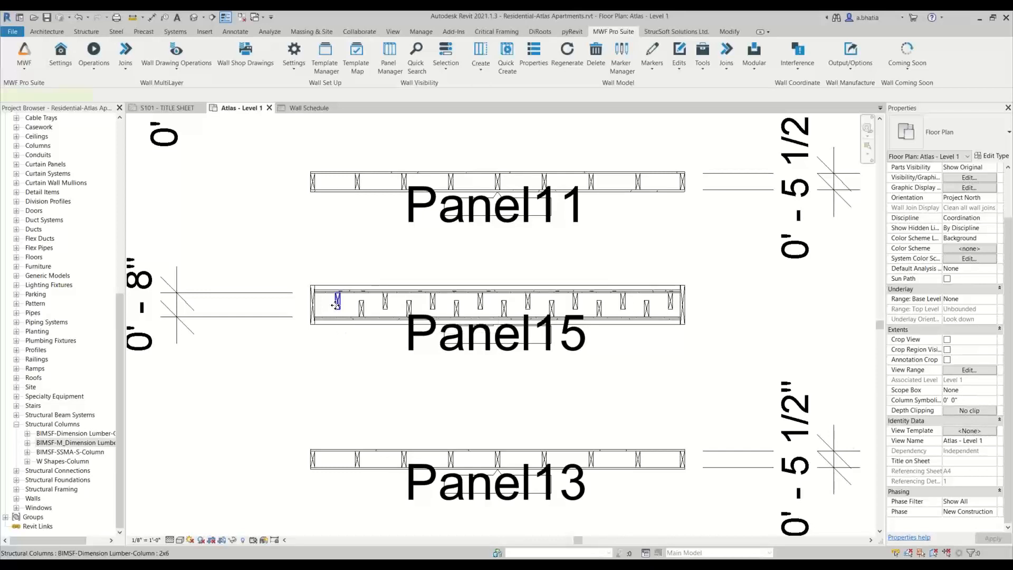
pyautogui.click(338, 302)
pyautogui.click(620, 33)
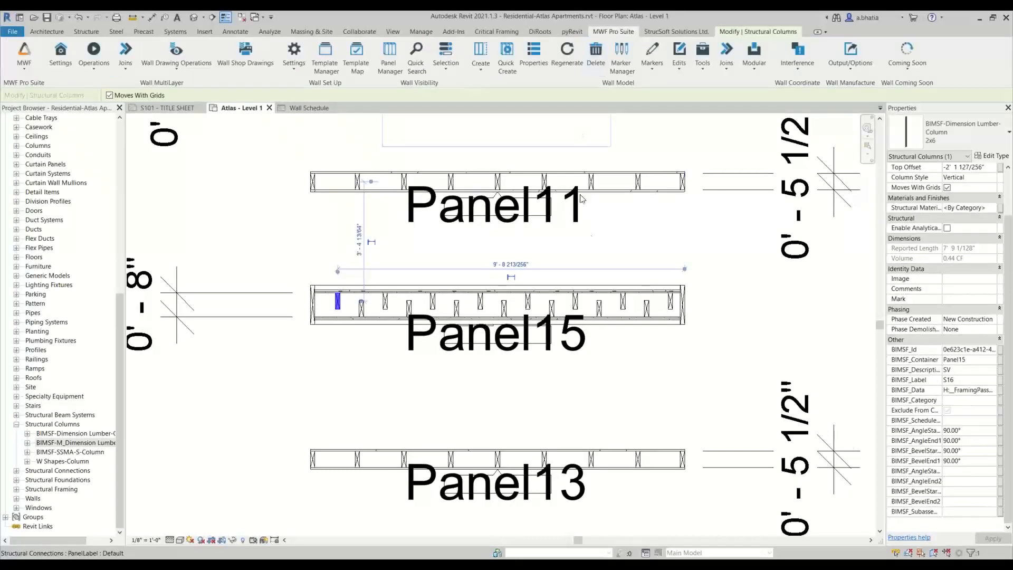
pyautogui.press('Escape')
pyautogui.scroll(3, 678, 283)
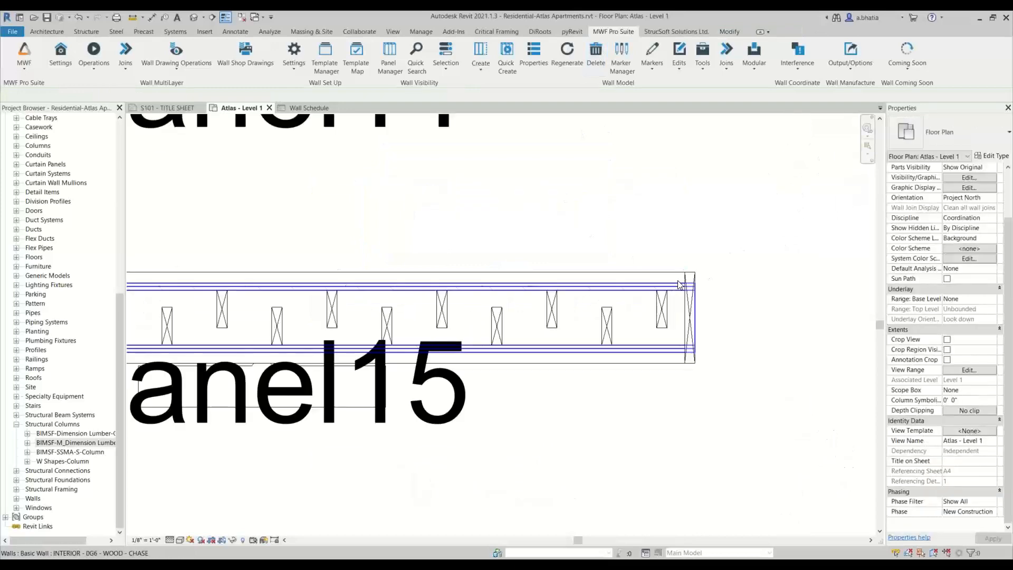
# - Set the structure layer thickness of the INTERIOR - 0G6 - WOOD - CHASE wall type to 1' 1 69/256"
pyautogui.click(679, 285)
pyautogui.click(991, 156)
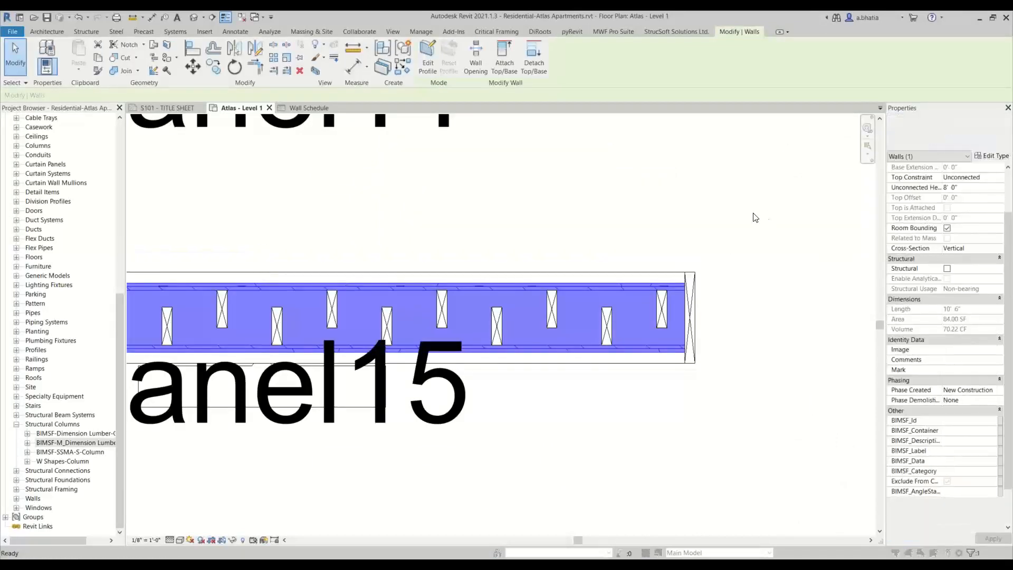
pyautogui.click(732, 179)
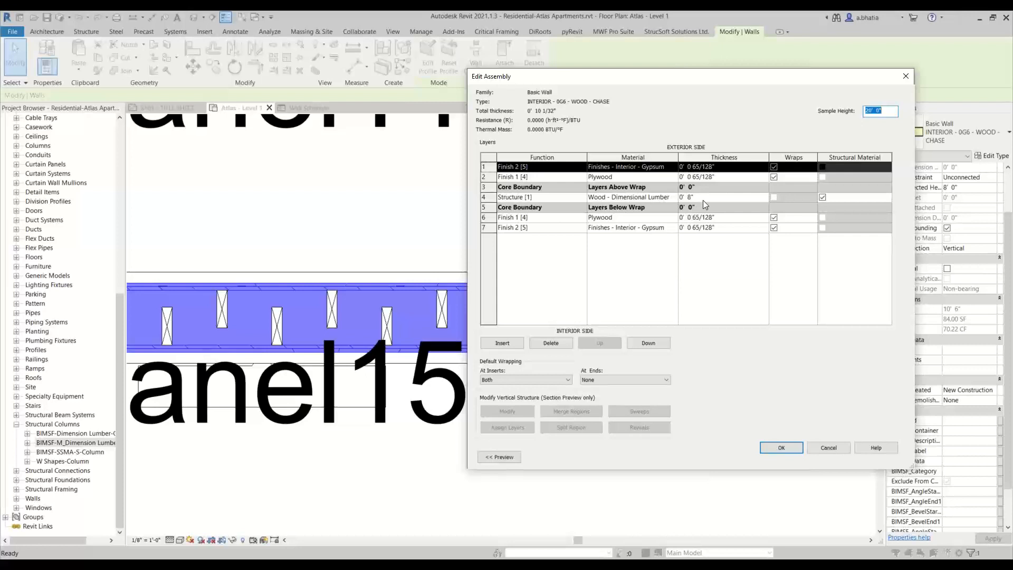
pyautogui.click(695, 197)
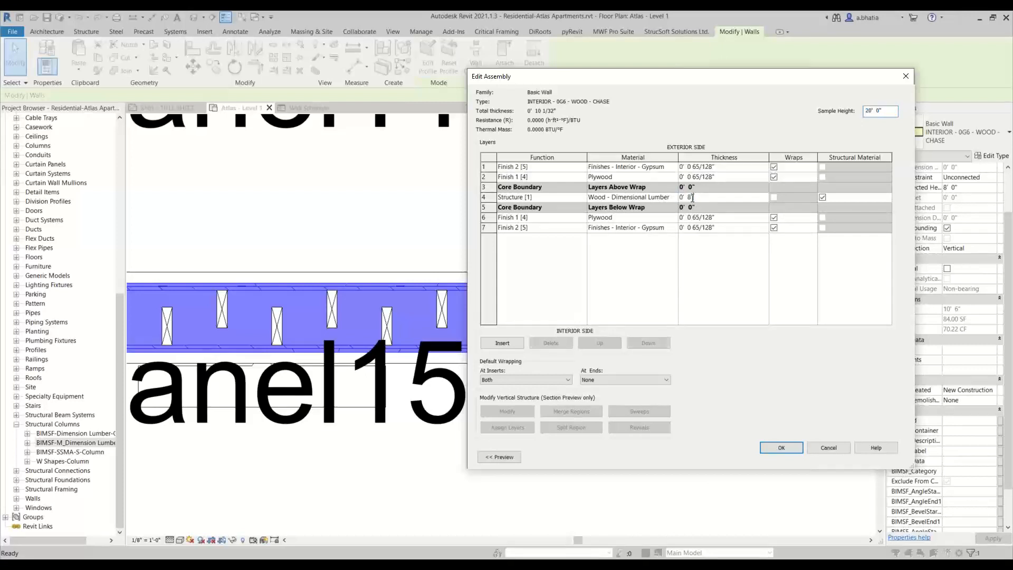
pyautogui.doubleClick(689, 198)
pyautogui.click(697, 195)
pyautogui.moveTo(701, 195)
pyautogui.mouseDown()
pyautogui.moveTo(673, 192)
pyautogui.moveTo(687, 192)
pyautogui.mouseUp()
pyautogui.press('BackSpace')
pyautogui.press('BackSpace')
pyautogui.press('BackSpace')
pyautogui.press('BackSpace')
pyautogui.press('BackSpace')
pyautogui.write('33"')
pyautogui.write('MM')
pyautogui.press('Return')
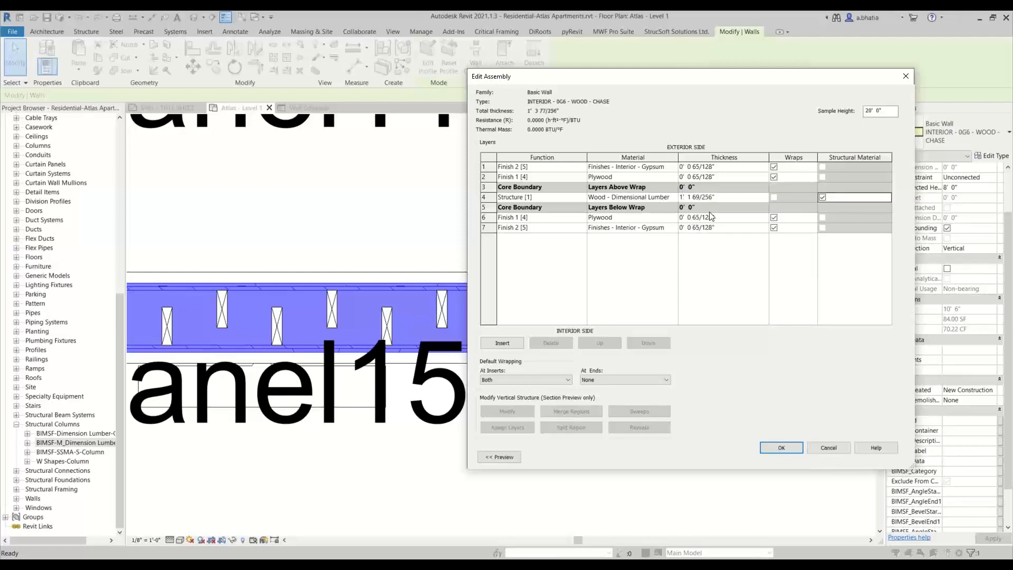
pyautogui.click(726, 197)
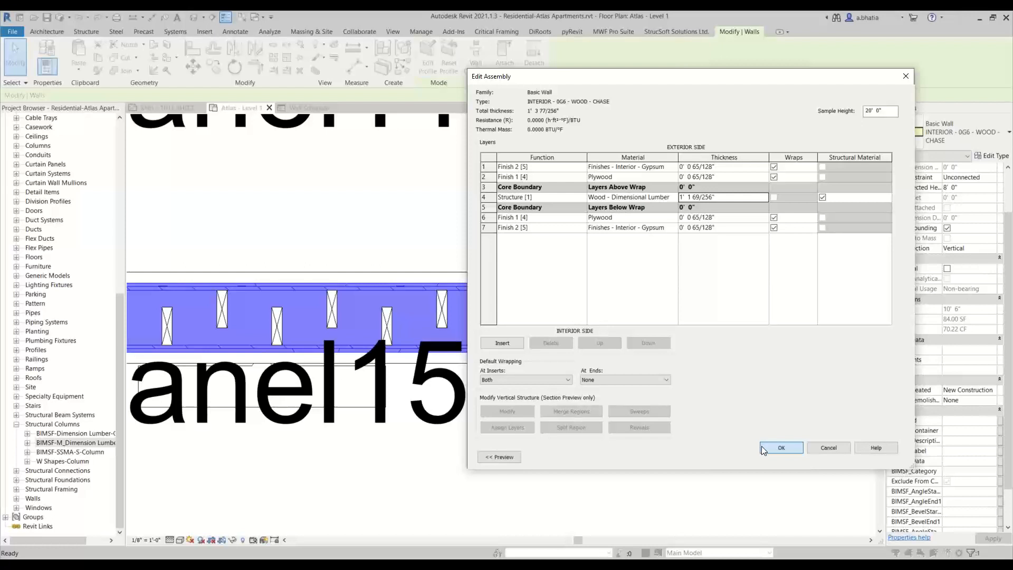
pyautogui.click(762, 446)
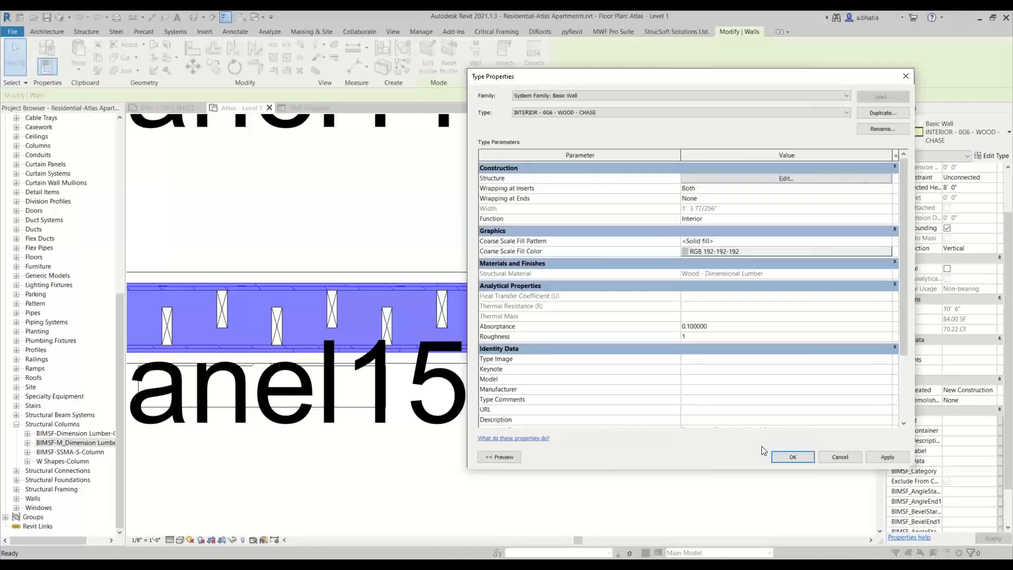
pyautogui.click(790, 457)
# - Regenerate the chase wall's MWF panel to match the new wall thickness
pyautogui.scroll(-2, 600, 432)
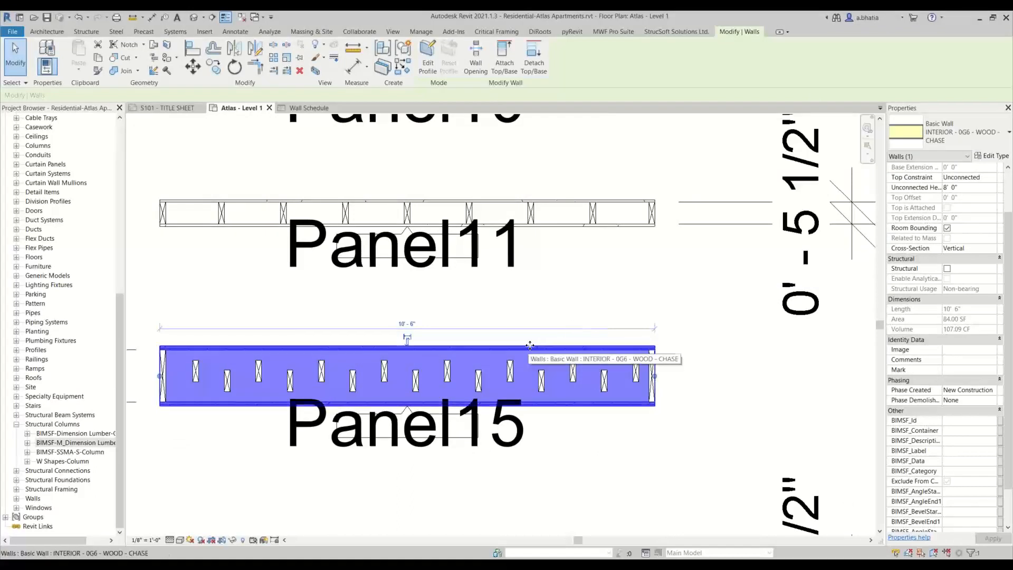
pyautogui.click(614, 33)
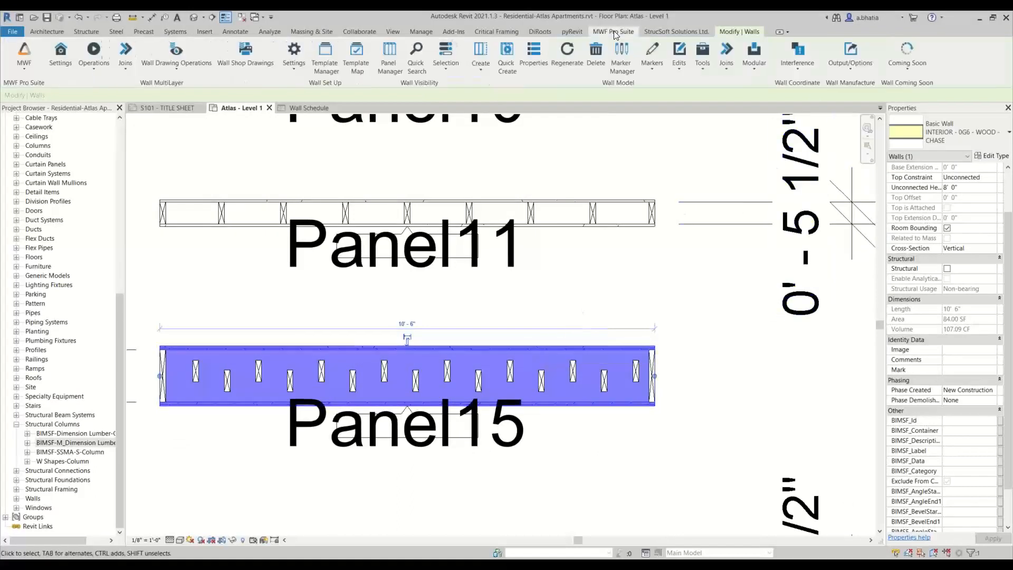
pyautogui.click(567, 52)
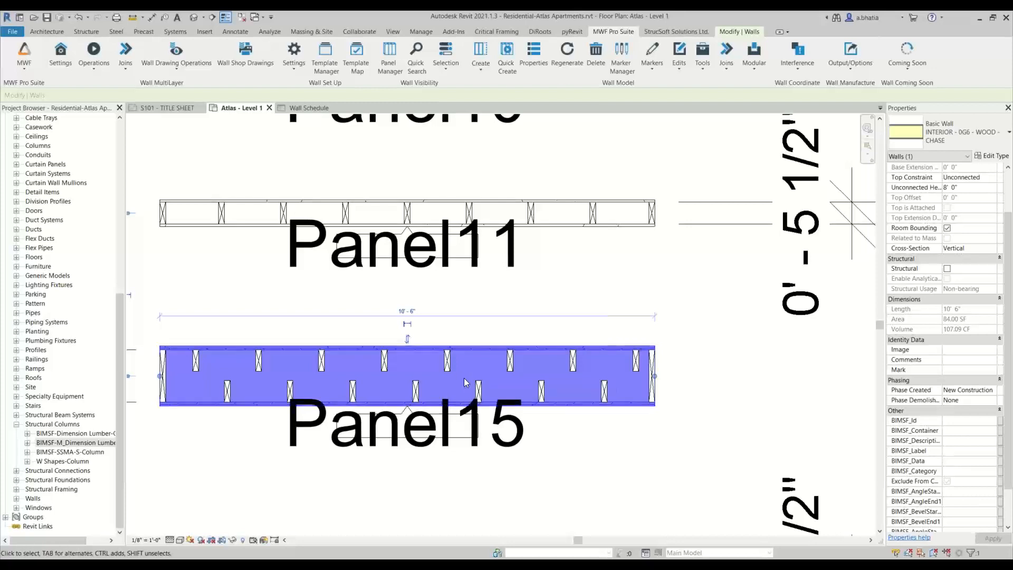
pyautogui.moveTo(484, 362); pyautogui.dragTo(482, 403, button='middle')
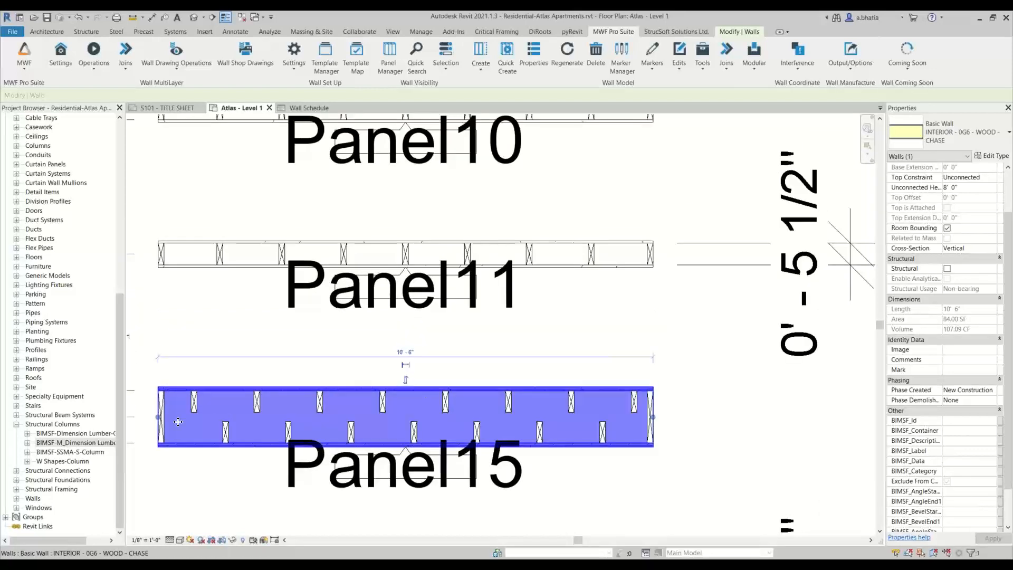
pyautogui.moveTo(236, 322); pyautogui.dragTo(235, 359, button='middle')
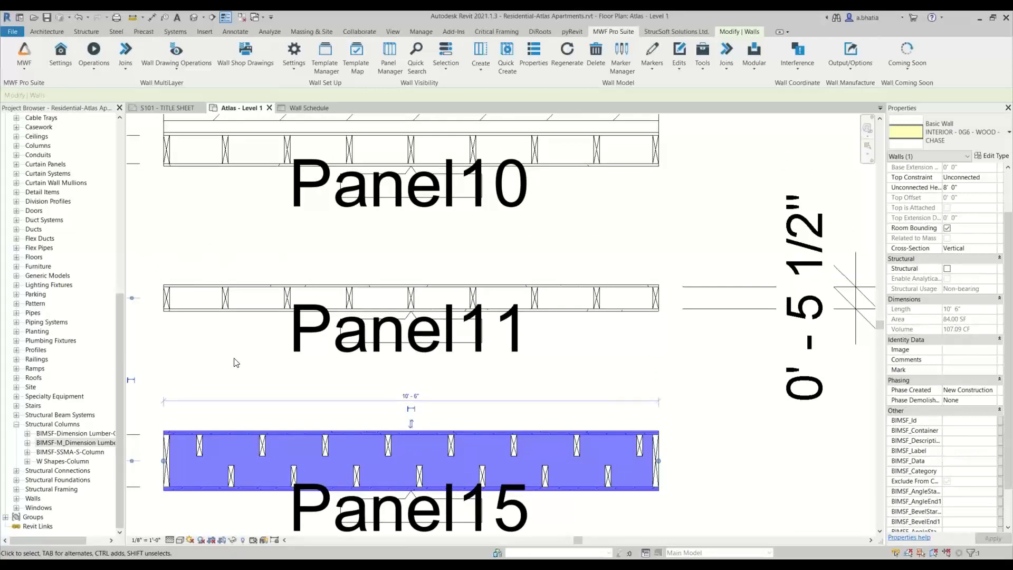
pyautogui.scroll(-4, 333, 349)
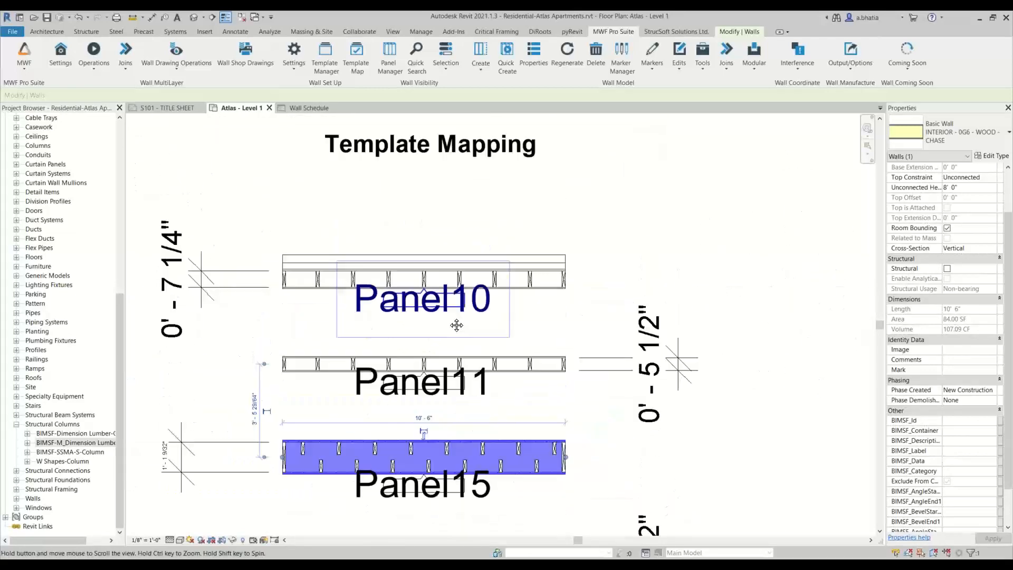
pyautogui.scroll(5, 294, 266)
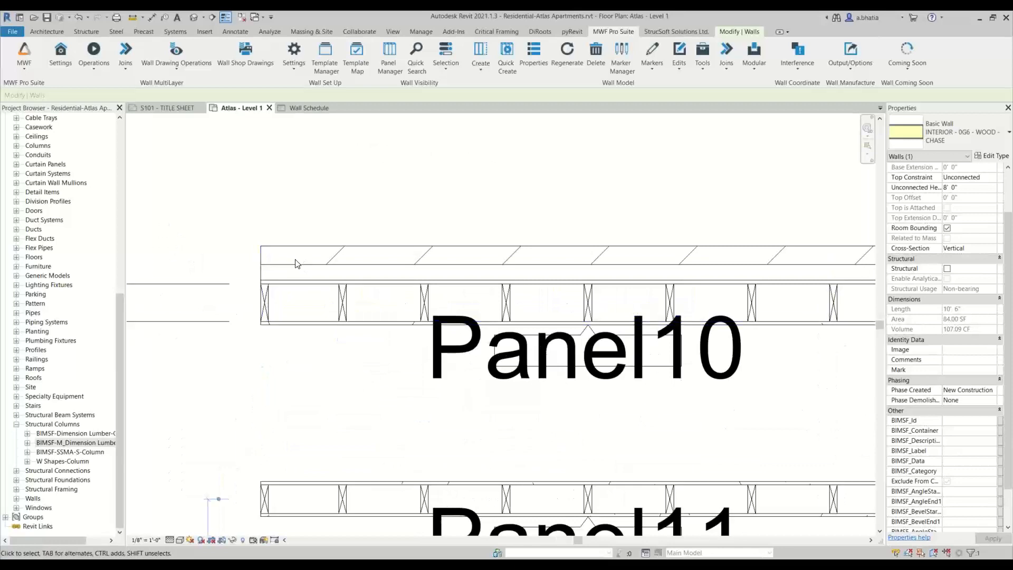
# - Select the exterior Panel10 wall and open the Template Map manager, closing it with OK
pyautogui.press('Escape')
pyautogui.scroll(-3, 292, 269)
pyautogui.click(306, 268)
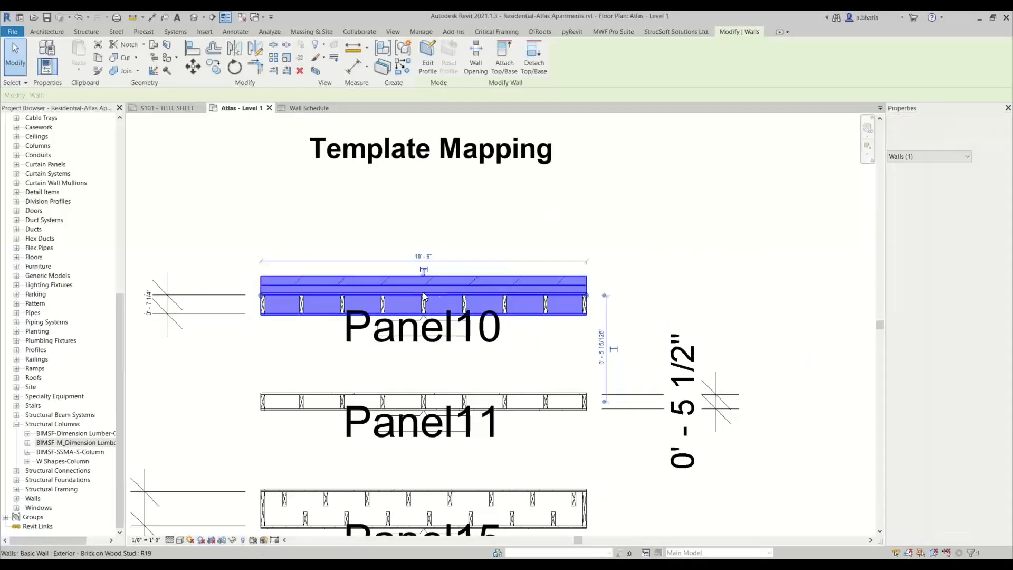
pyautogui.click(612, 31)
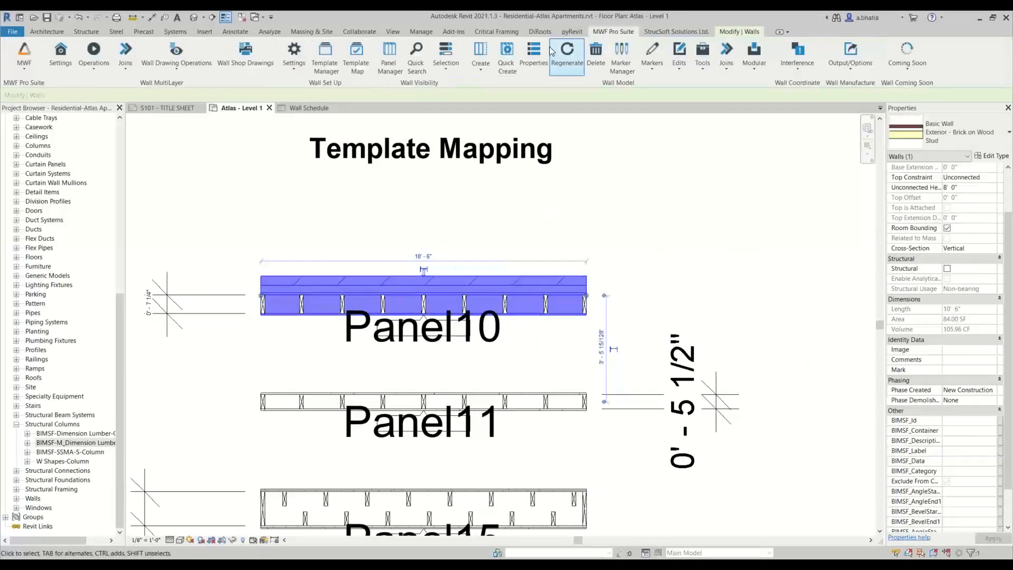
pyautogui.click(356, 58)
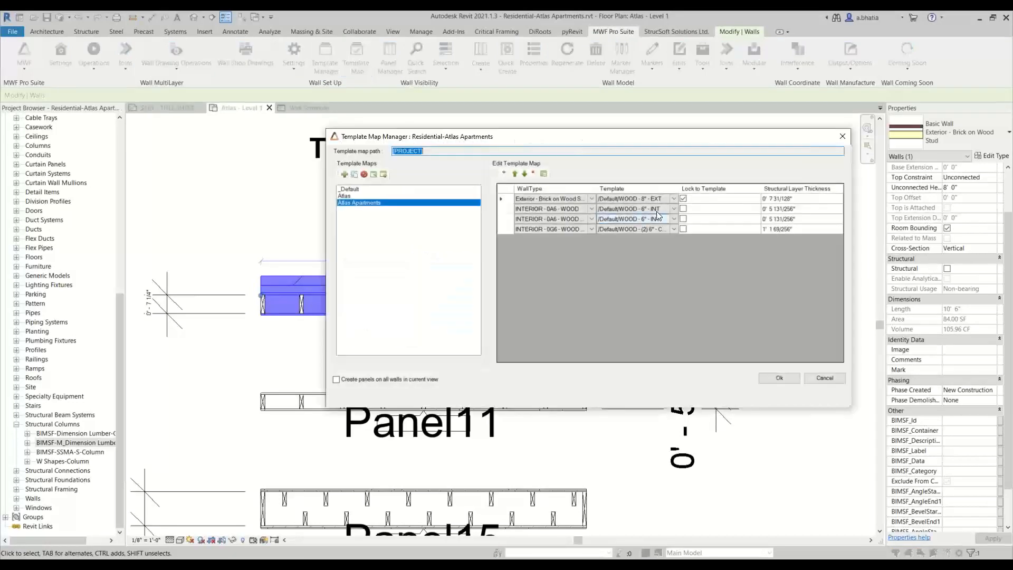
pyautogui.click(780, 378)
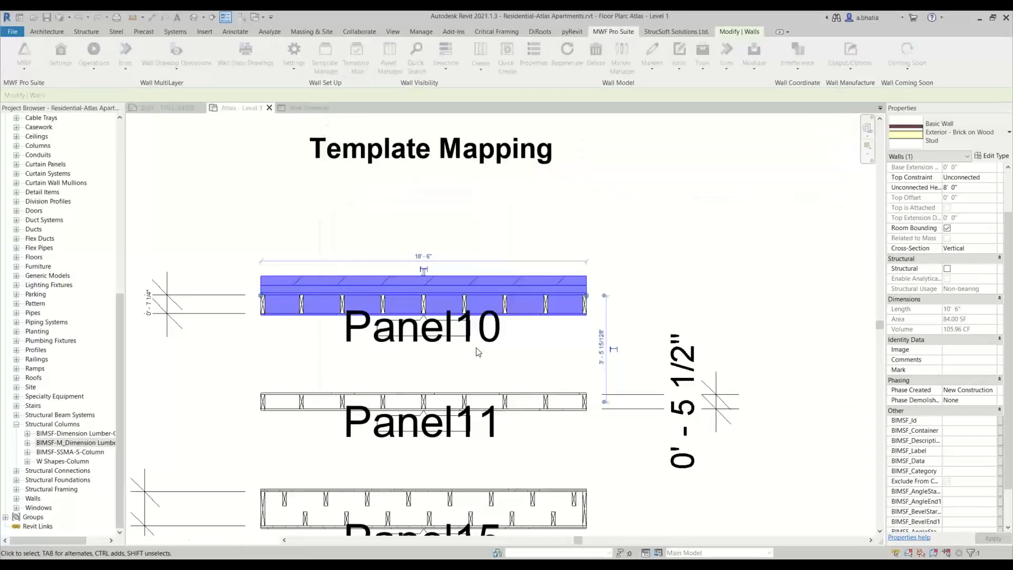
# - Try to delete a selected stud from the Panel10 framing with the MWF Delete command
pyautogui.scroll(3, 488, 310)
pyautogui.click(534, 296)
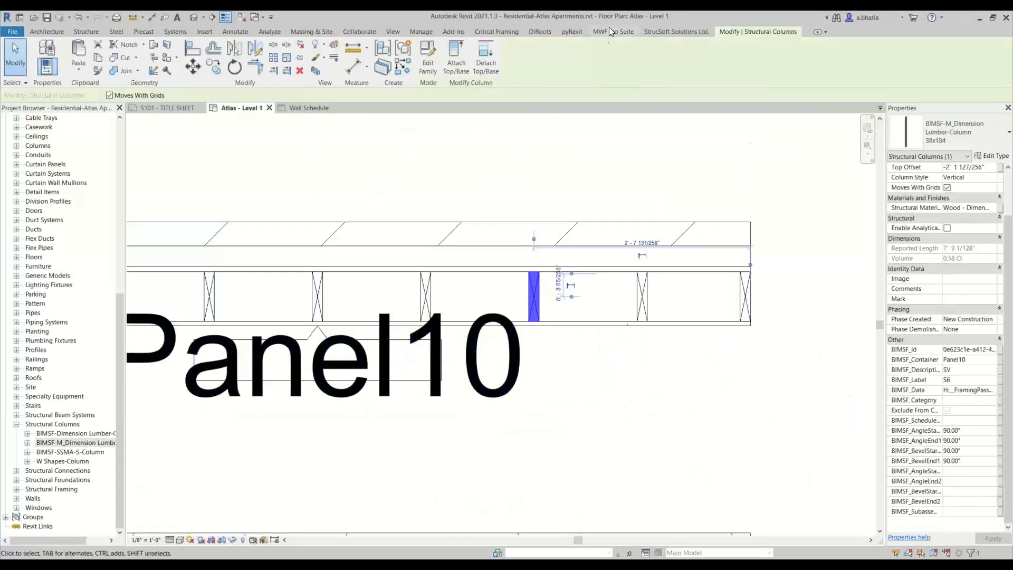
pyautogui.click(591, 51)
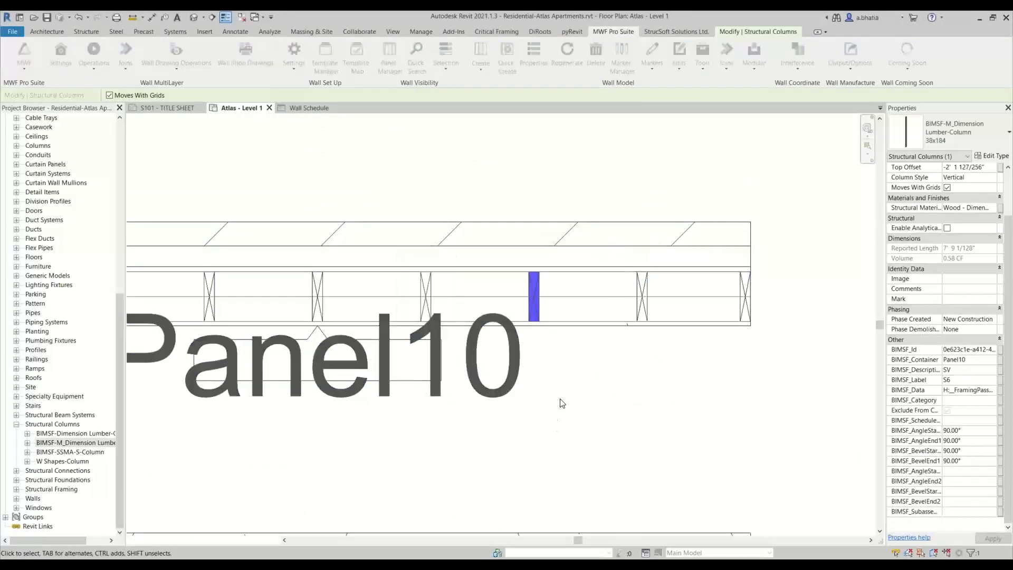
pyautogui.click(534, 295)
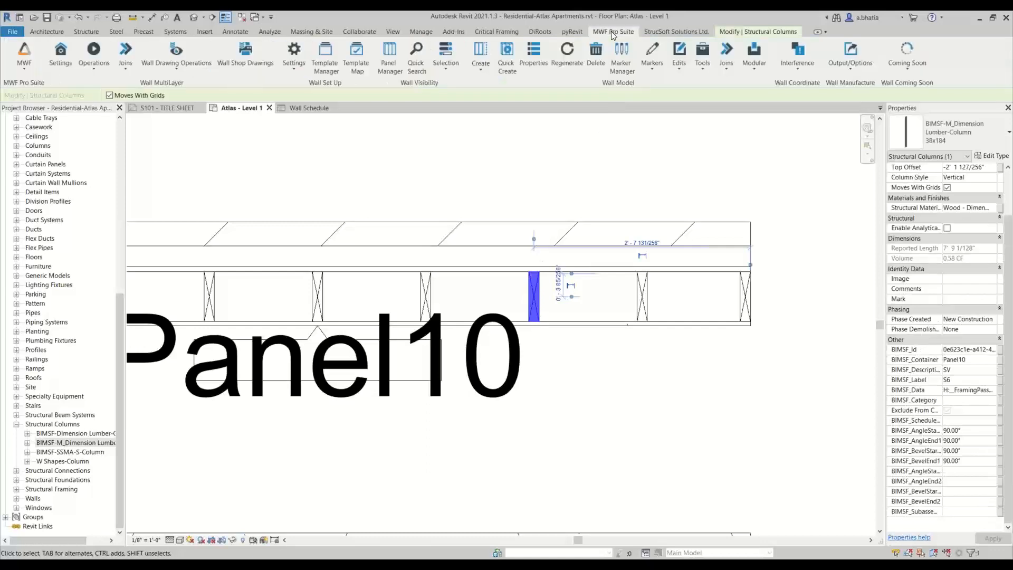
pyautogui.click(586, 56)
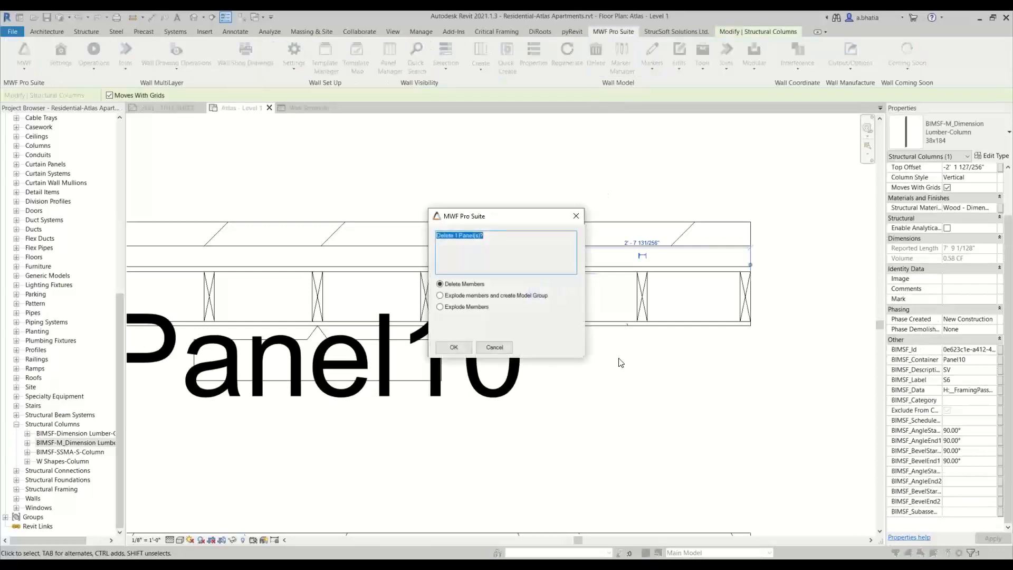
pyautogui.click(454, 347)
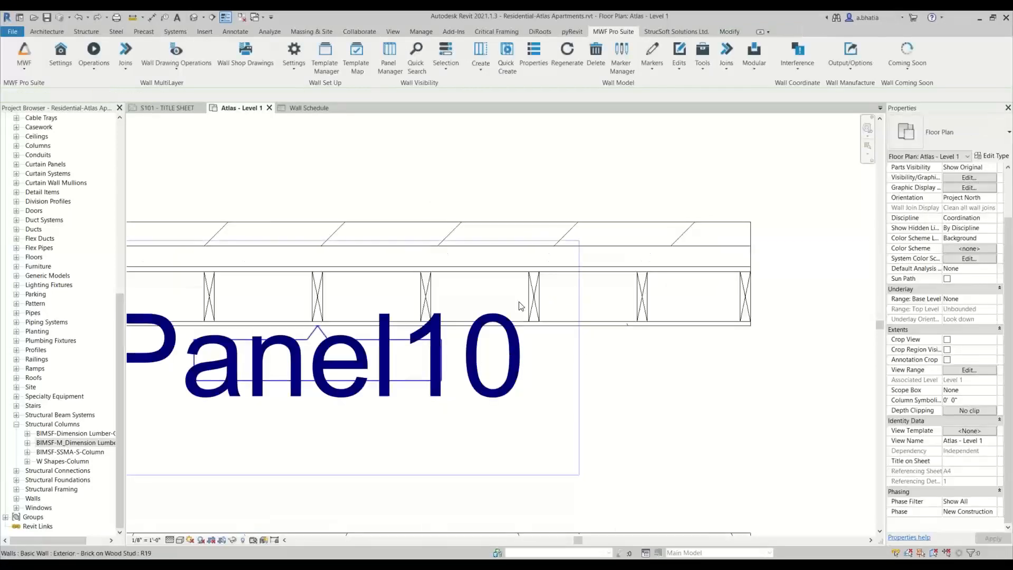
pyautogui.click(534, 295)
pyautogui.click(537, 55)
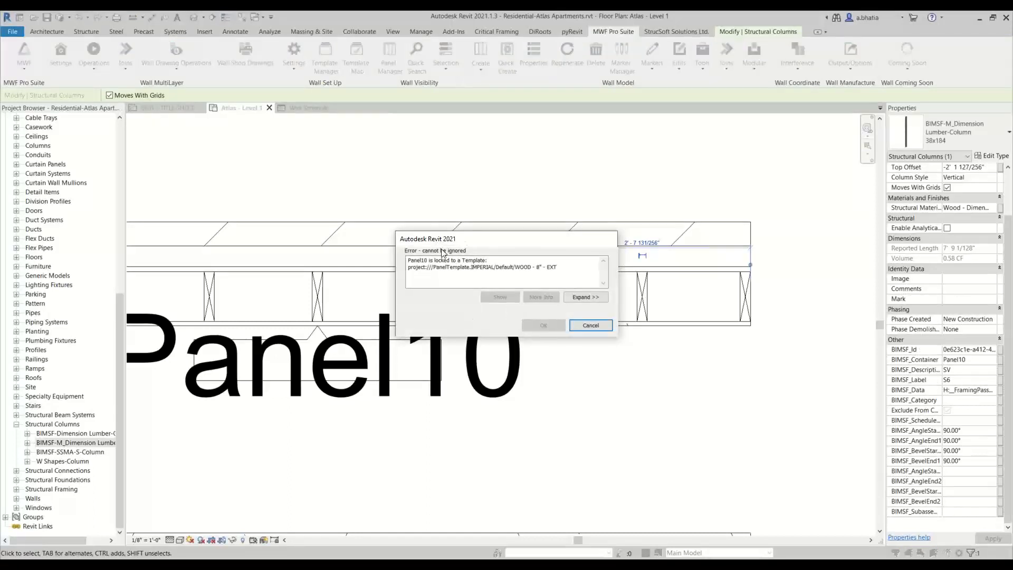
pyautogui.moveTo(418, 267); pyautogui.dragTo(502, 258)
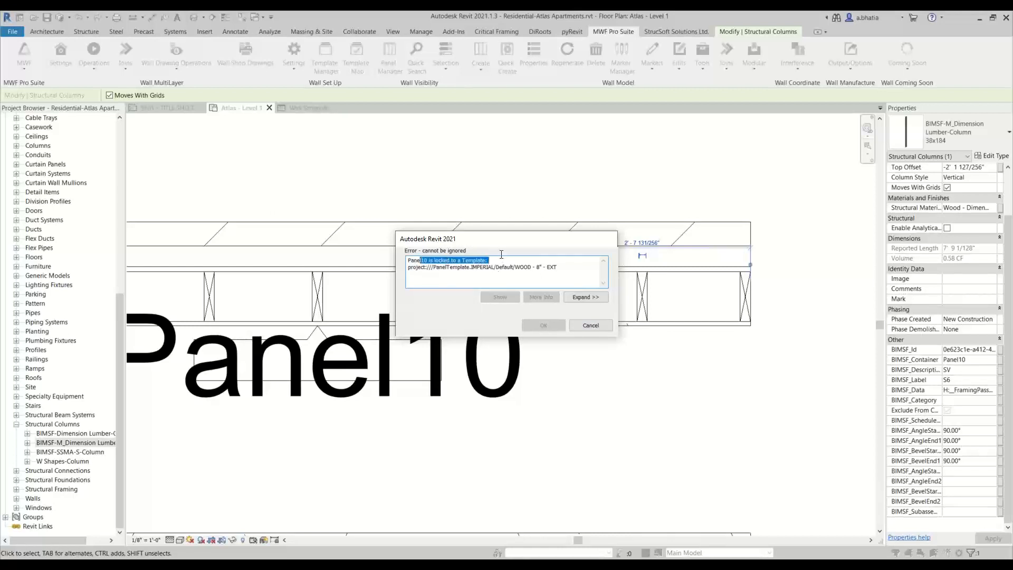
pyautogui.click(495, 269)
pyautogui.moveTo(413, 268); pyautogui.dragTo(575, 275)
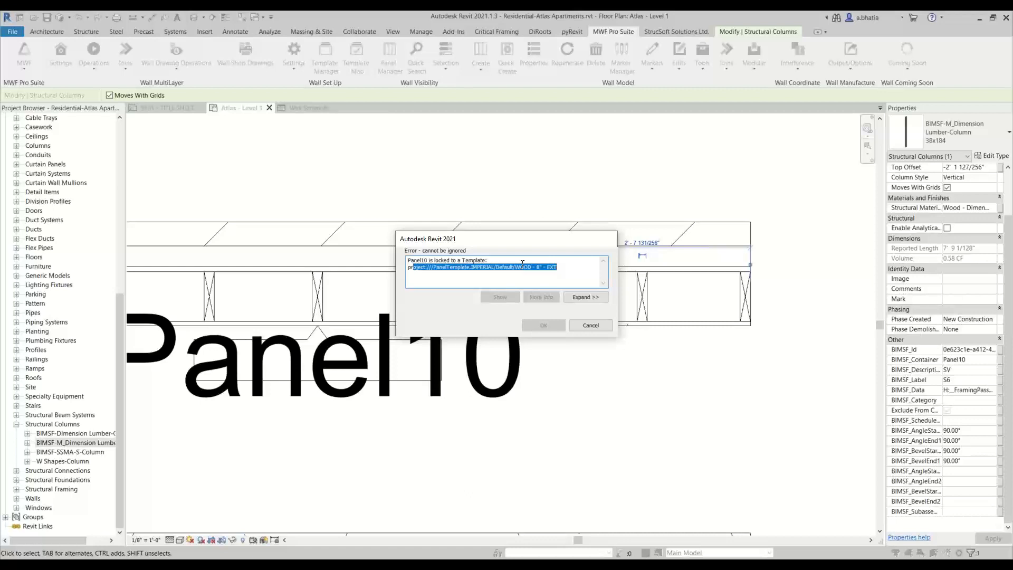
pyautogui.click(573, 327)
pyautogui.click(590, 325)
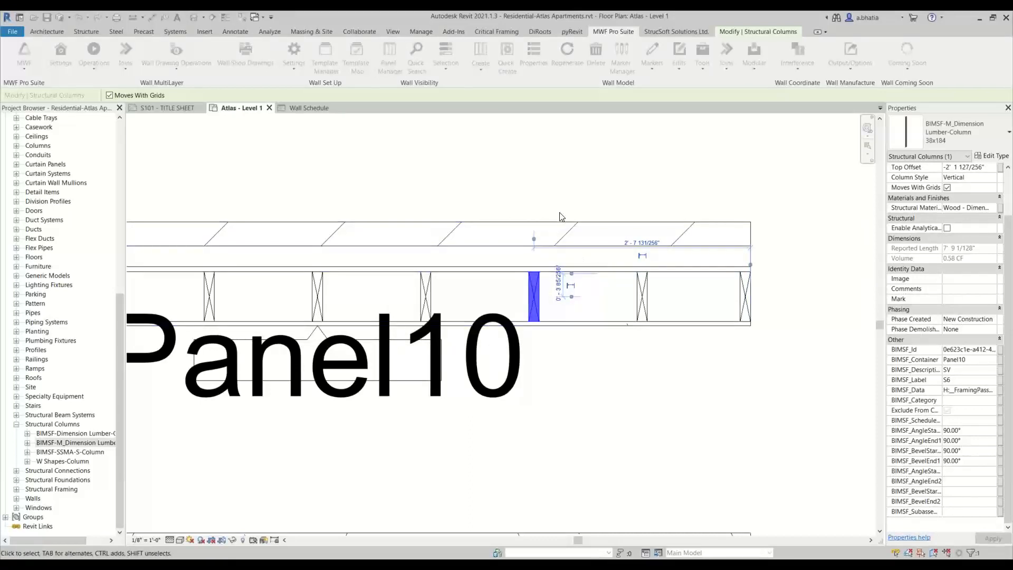
# - Unlock the Panel10 wall from its panel template
pyautogui.click(560, 230)
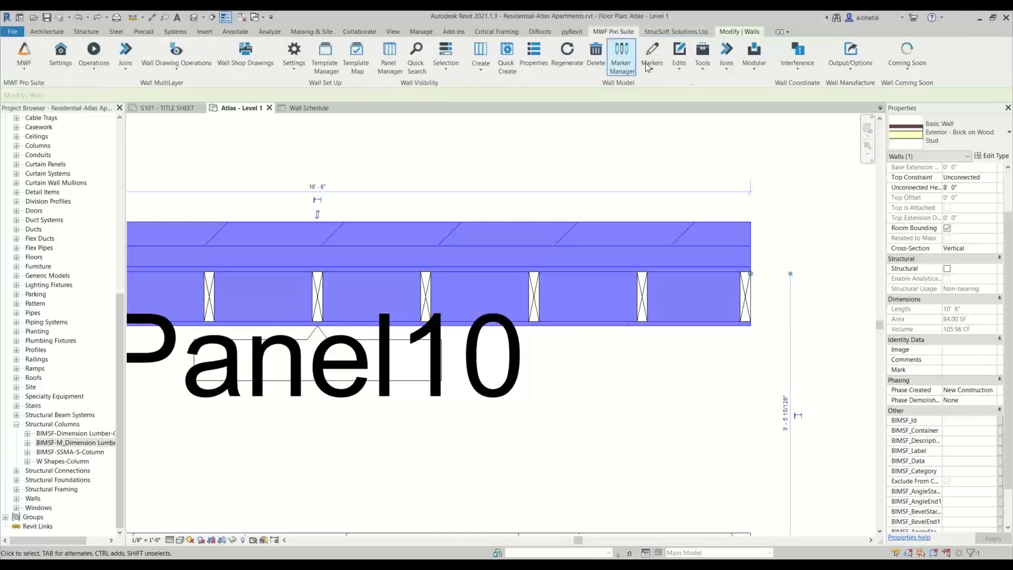
pyautogui.click(682, 65)
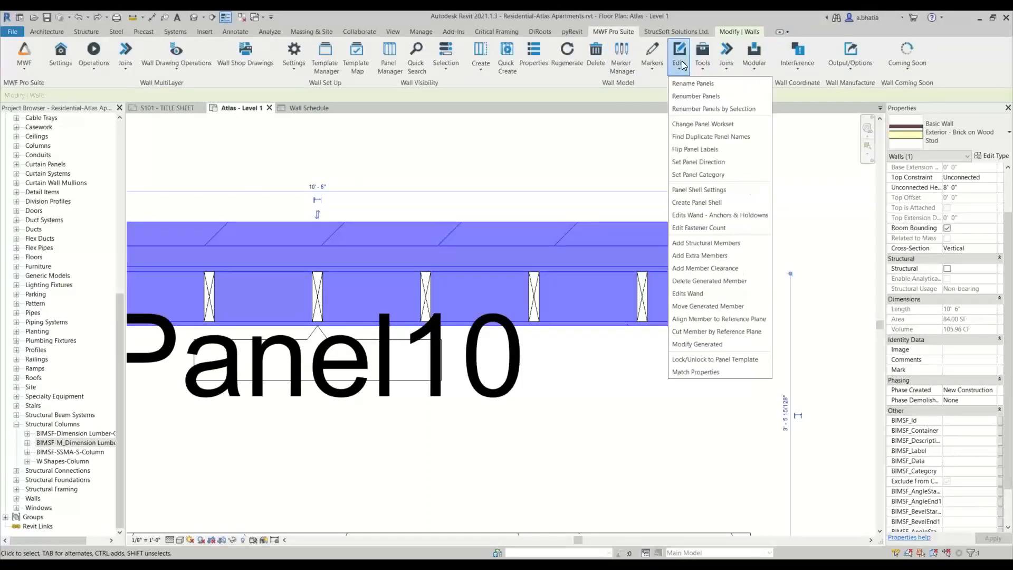
pyautogui.click(700, 360)
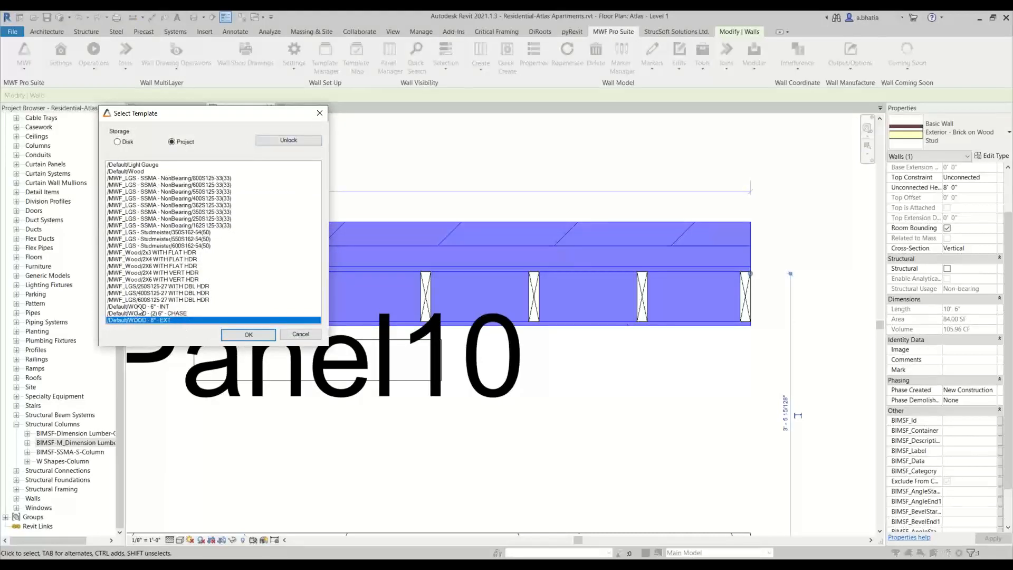
pyautogui.click(294, 141)
pyautogui.click(249, 335)
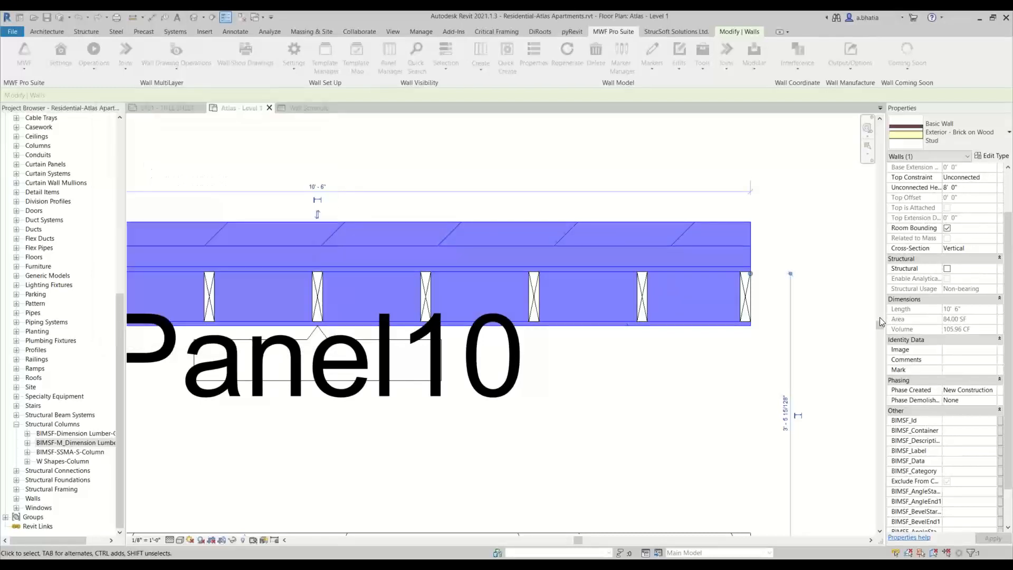
# - Open the Panel10 properties from one of its studs and review its General Info parameters
pyautogui.click(534, 296)
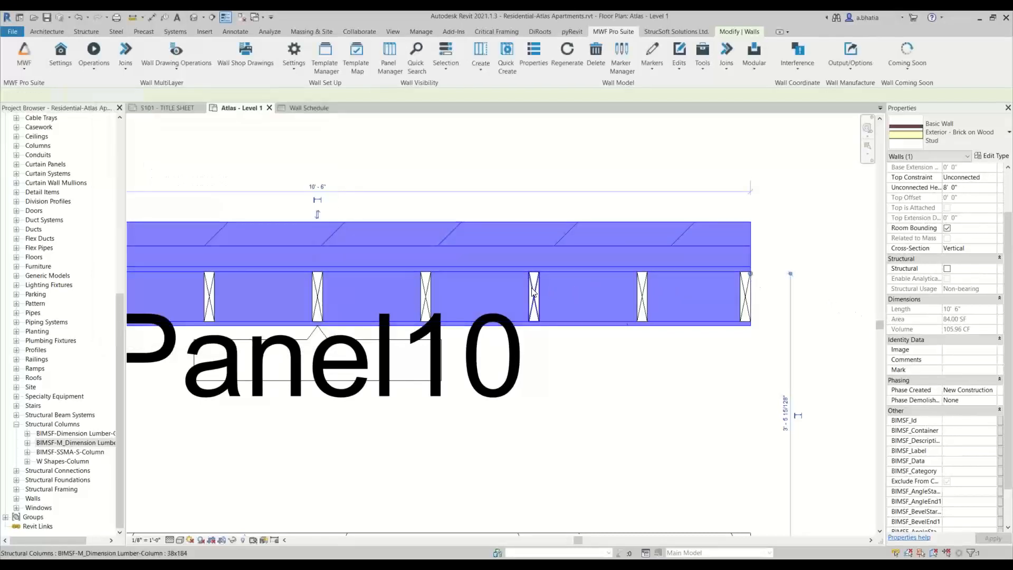
pyautogui.click(615, 32)
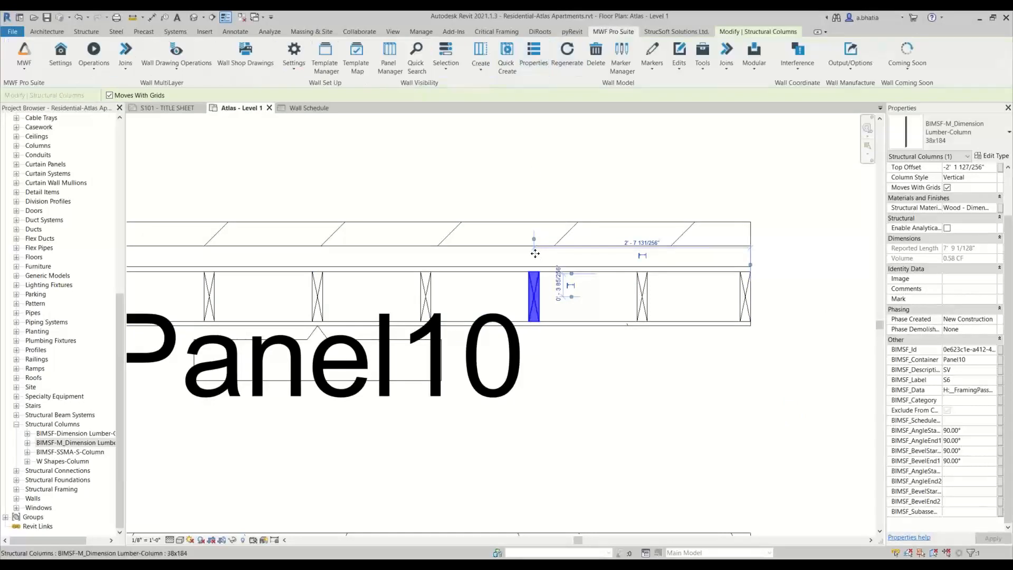
pyautogui.doubleClick(548, 330)
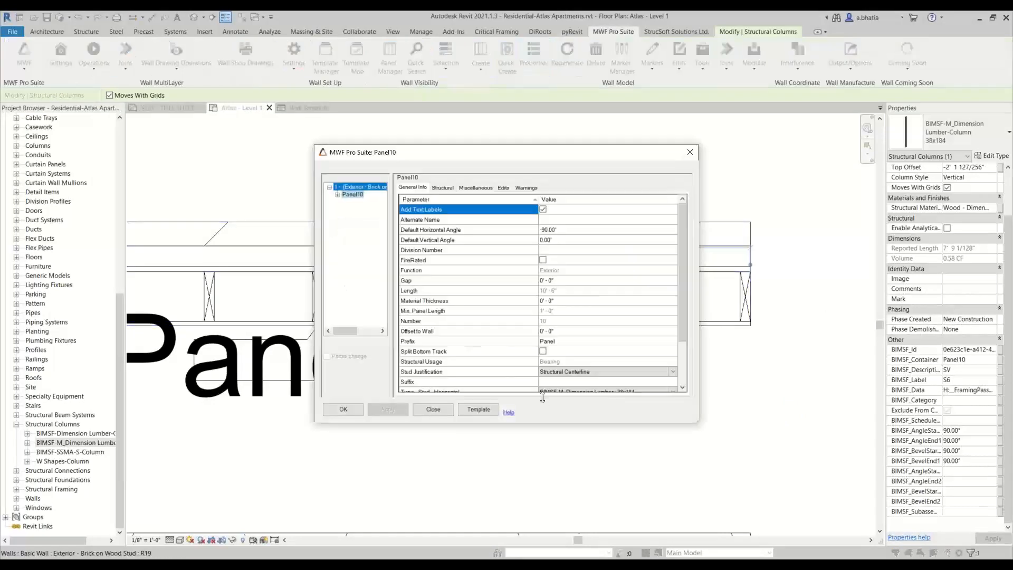
pyautogui.scroll(-2, 481, 346)
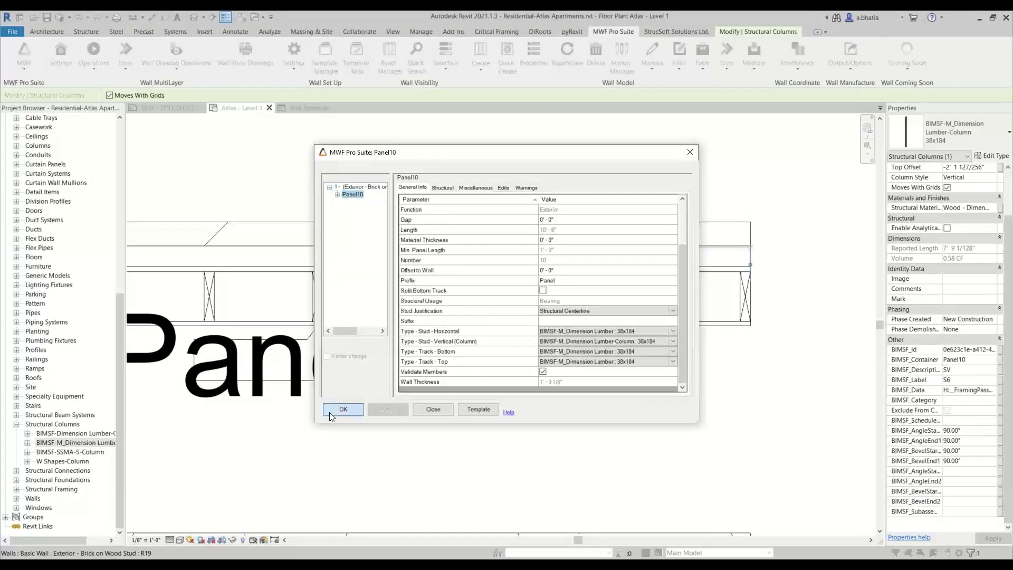
pyautogui.click(343, 409)
# - Inspect the framing of Panel10 and the other Template Mapping panels
pyautogui.scroll(-4, 602, 250)
pyautogui.scroll(-2, 602, 249)
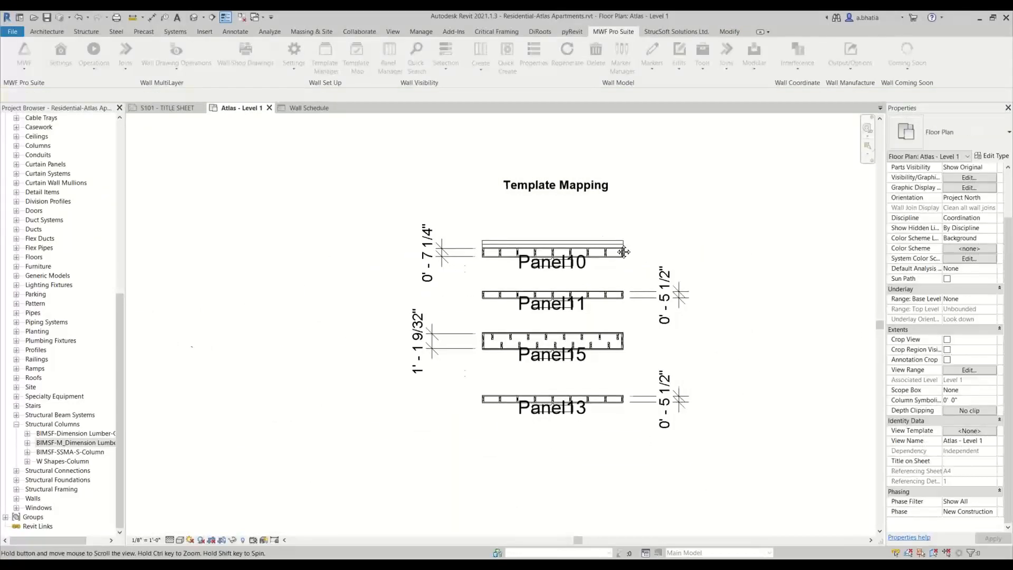
pyautogui.moveTo(624, 251); pyautogui.dragTo(394, 226, button='middle')
pyautogui.moveTo(404, 174); pyautogui.dragTo(429, 221, button='middle')
pyautogui.scroll(-1, 372, 417)
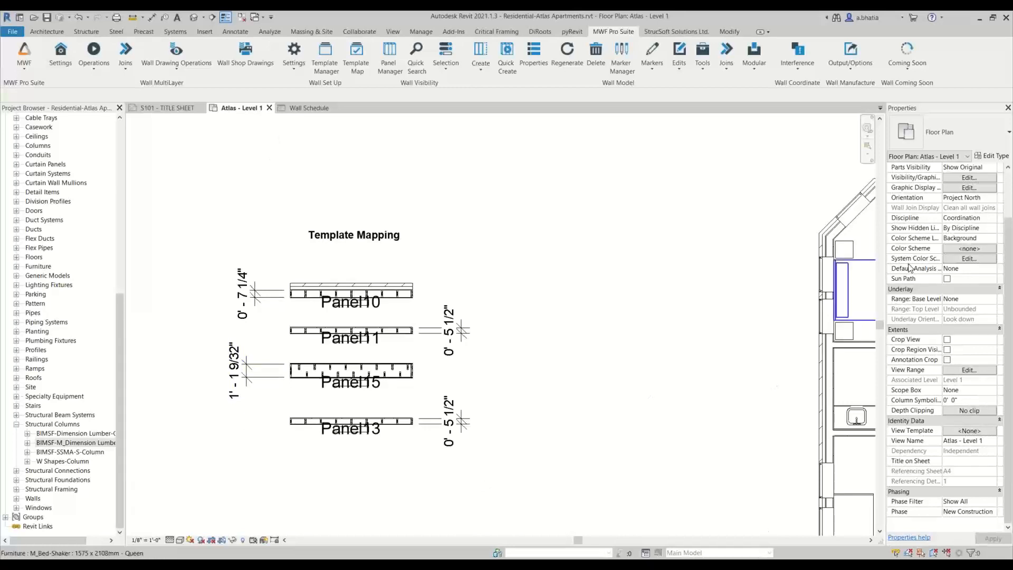
pyautogui.scroll(6, 263, 264)
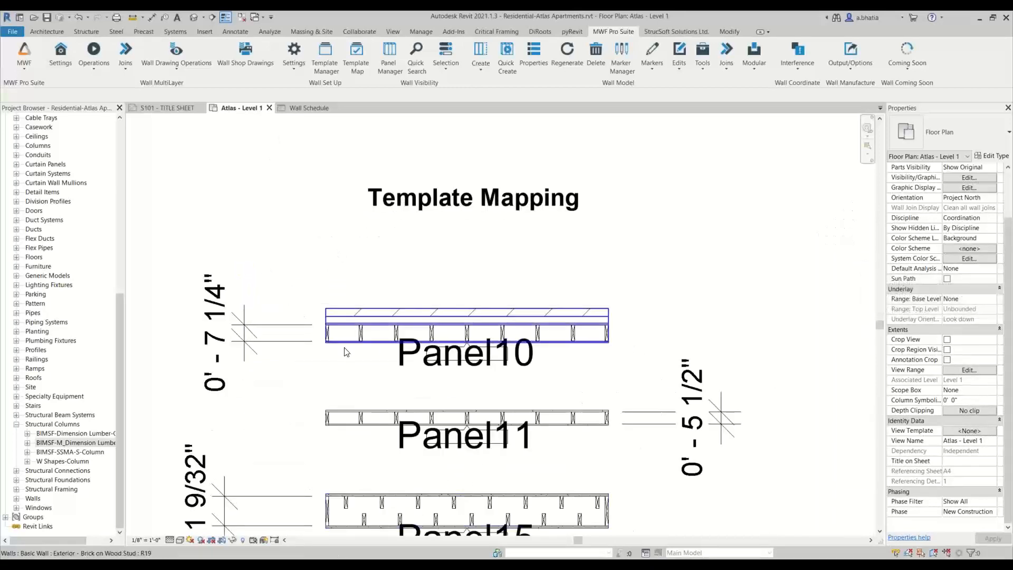
pyautogui.scroll(-1, 351, 414)
pyautogui.moveTo(352, 413); pyautogui.dragTo(334, 279, button='middle')
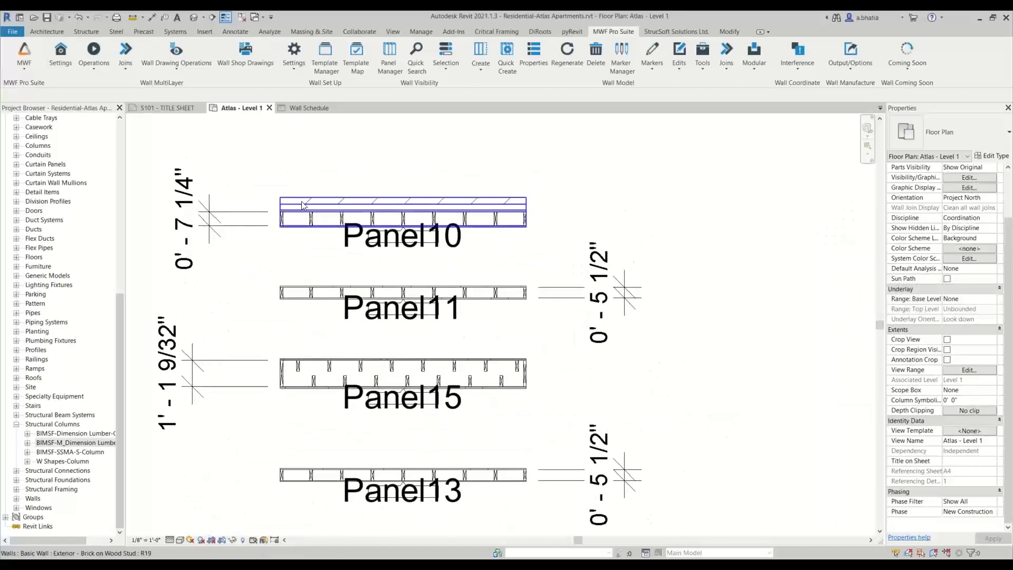
pyautogui.scroll(2, 316, 219)
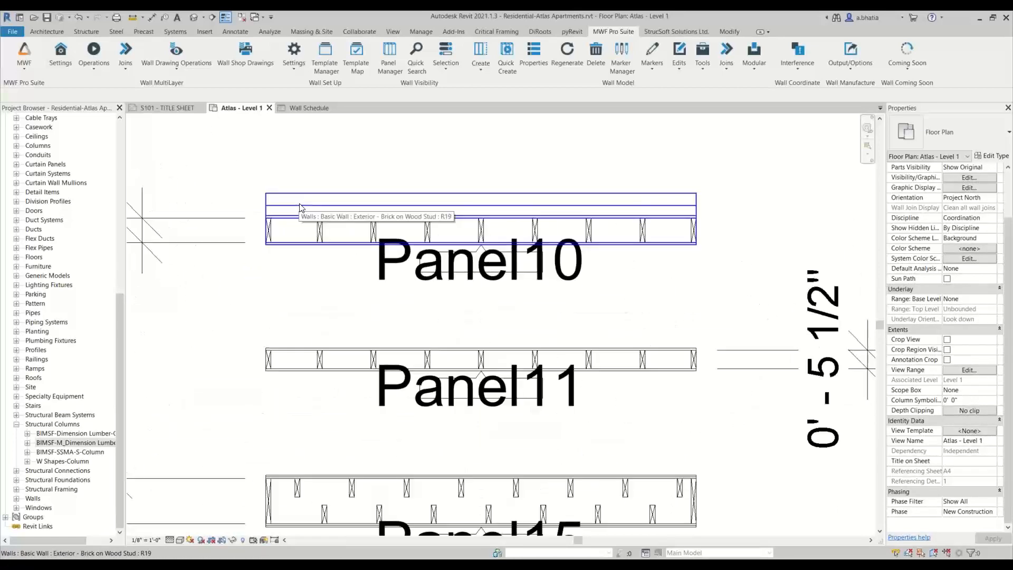
# - Open Panel10's Template Manager from a stud and review the project's stored templates, including WOOD - 8" - EXT
pyautogui.click(316, 227)
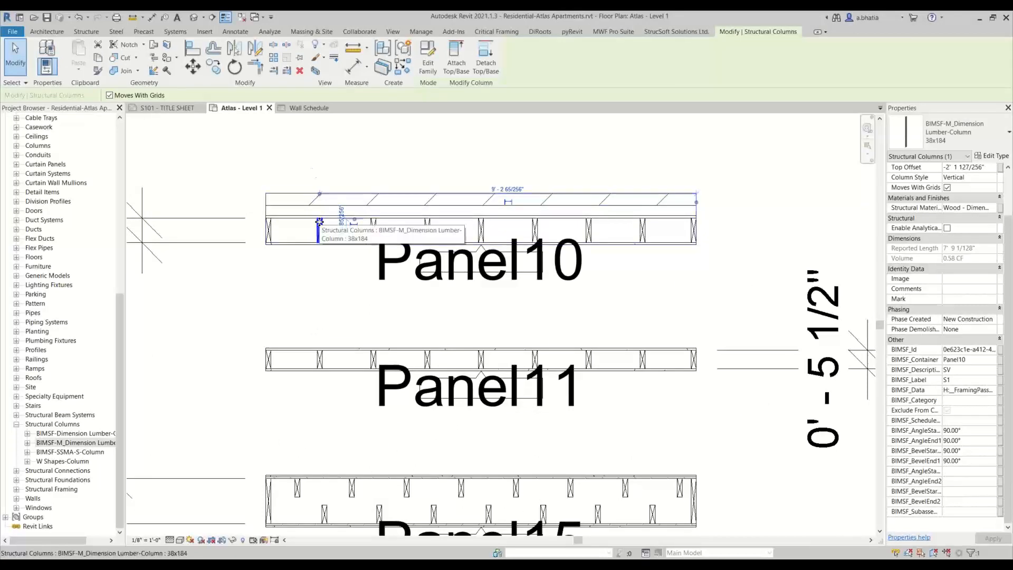
pyautogui.scroll(-1, 319, 222)
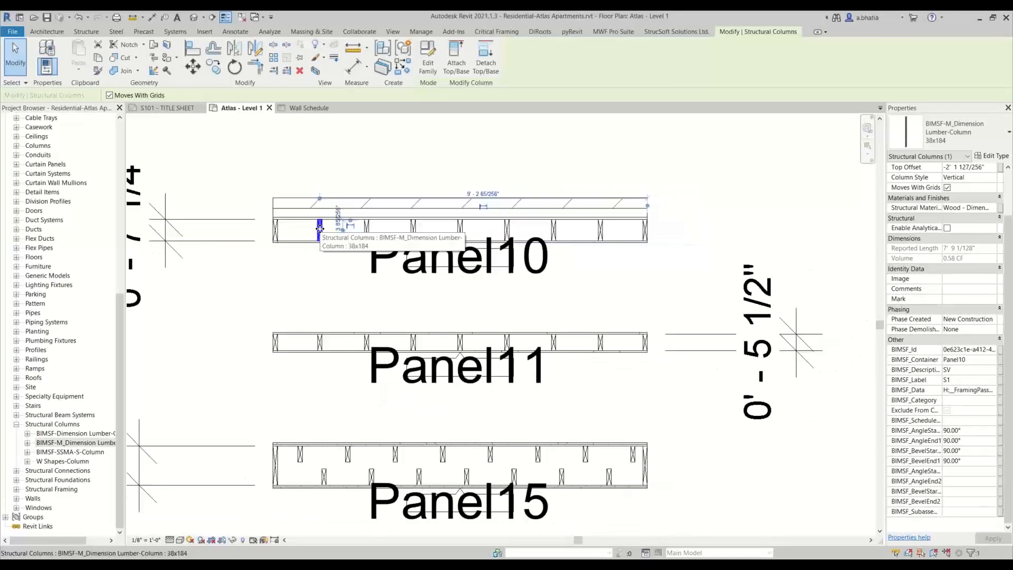
pyautogui.click(613, 32)
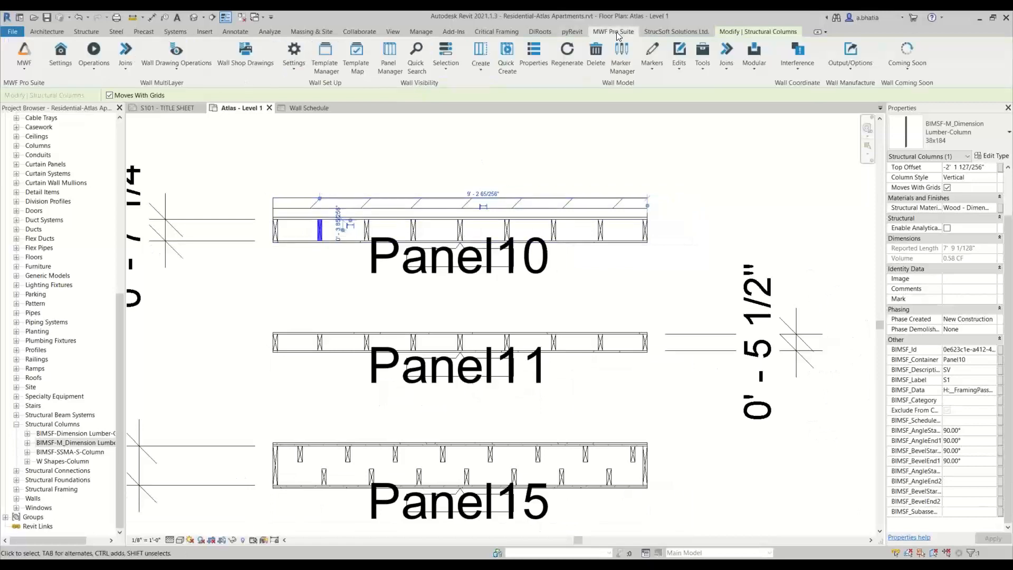
pyautogui.click(549, 62)
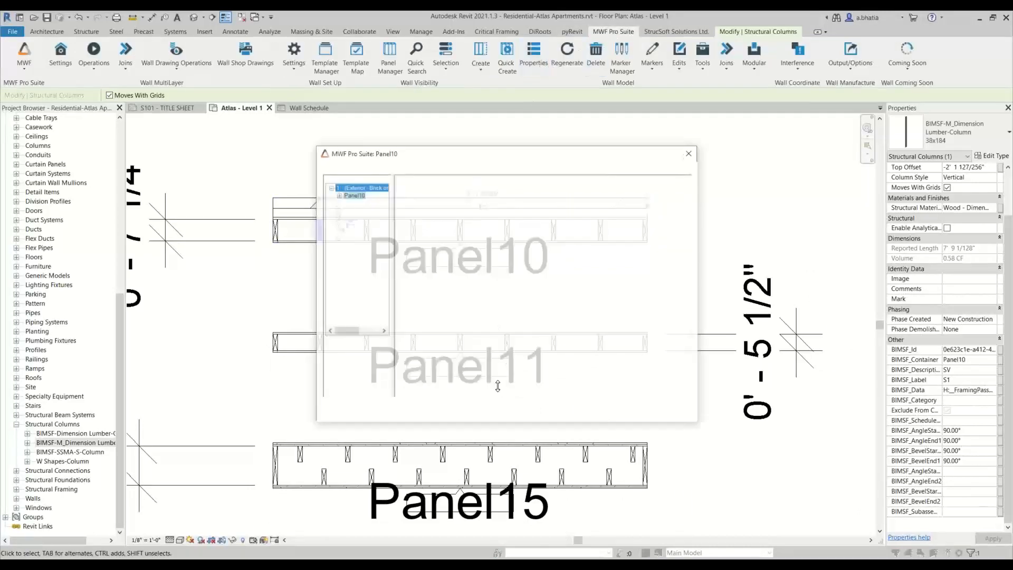
pyautogui.click(492, 409)
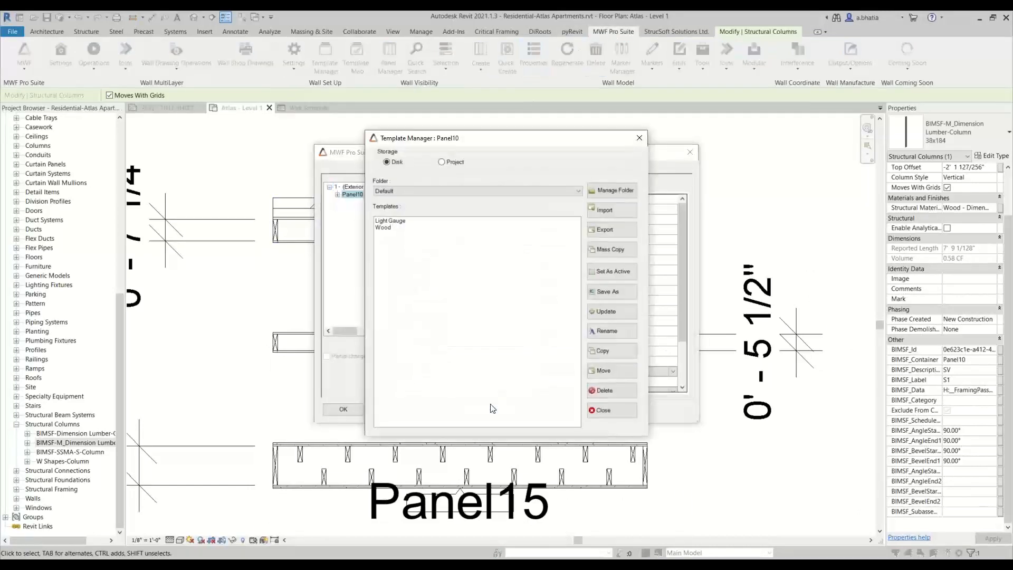
pyautogui.click(461, 162)
pyautogui.click(399, 250)
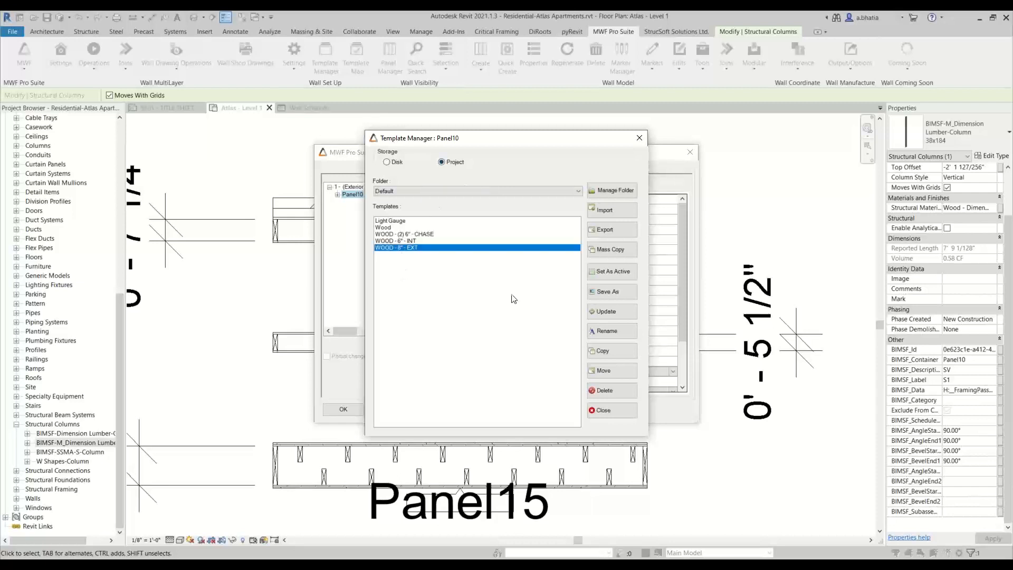
pyautogui.click(601, 410)
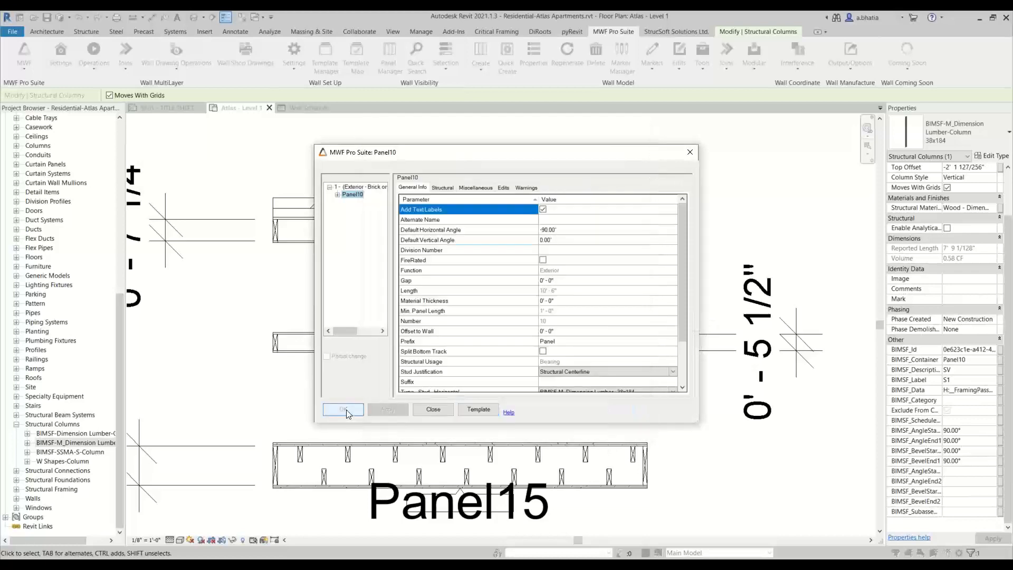
pyautogui.click(344, 409)
# - Examine the Edit Tools legend beside the Template Mapping panels
pyautogui.scroll(-4, 373, 295)
pyautogui.scroll(-5, 373, 295)
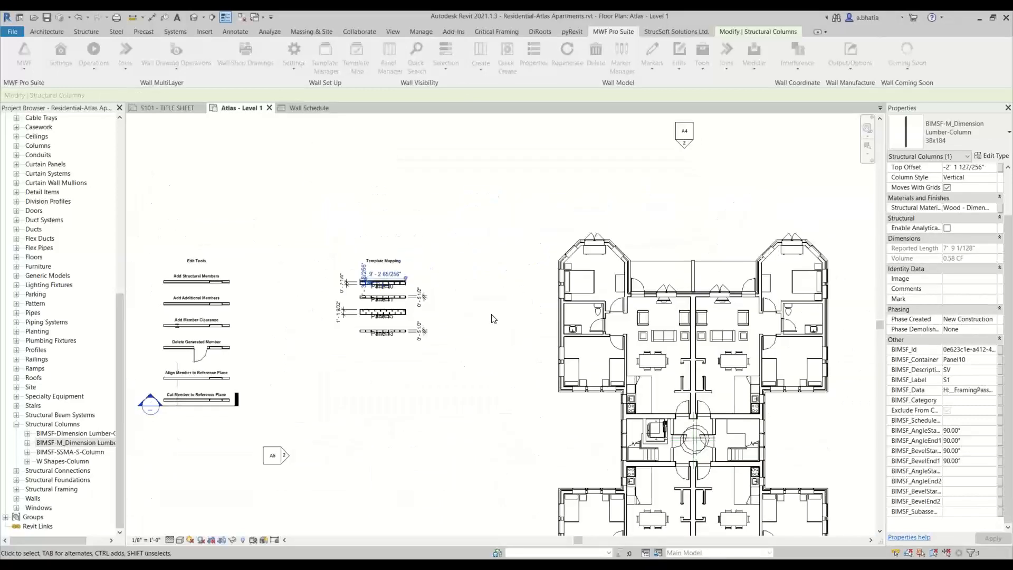
pyautogui.click(431, 223)
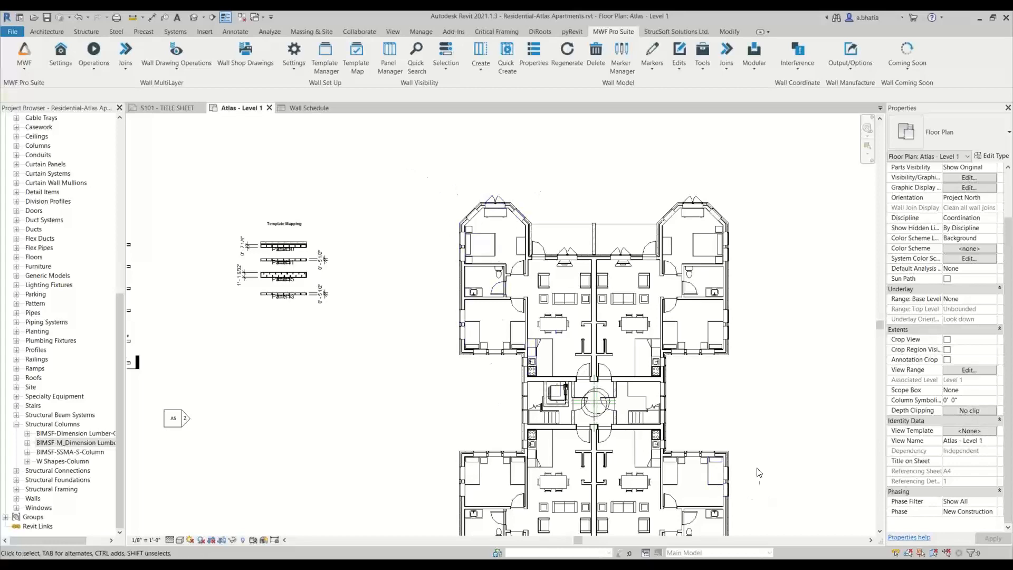
pyautogui.scroll(5, 266, 240)
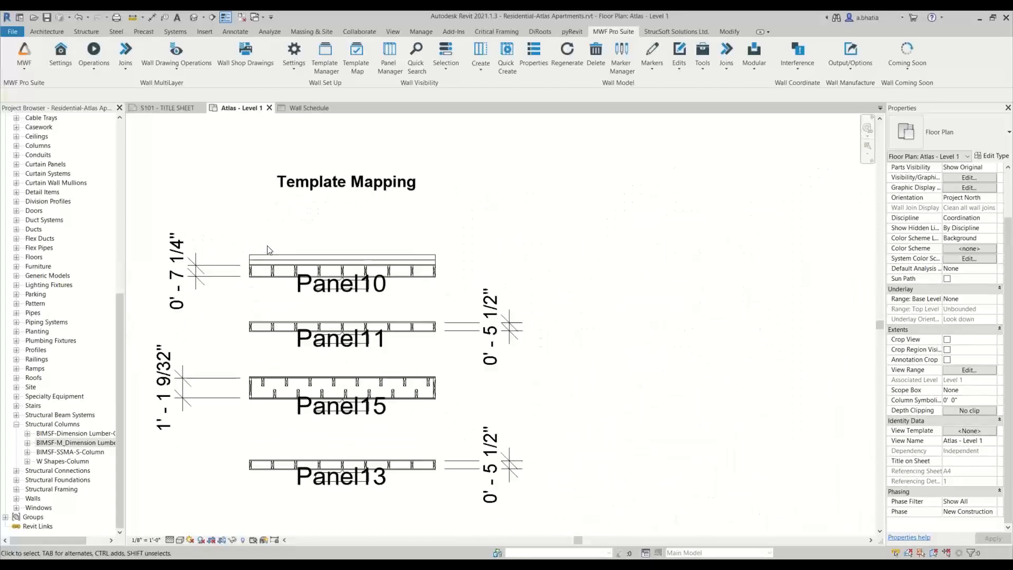
pyautogui.scroll(-4, 299, 266)
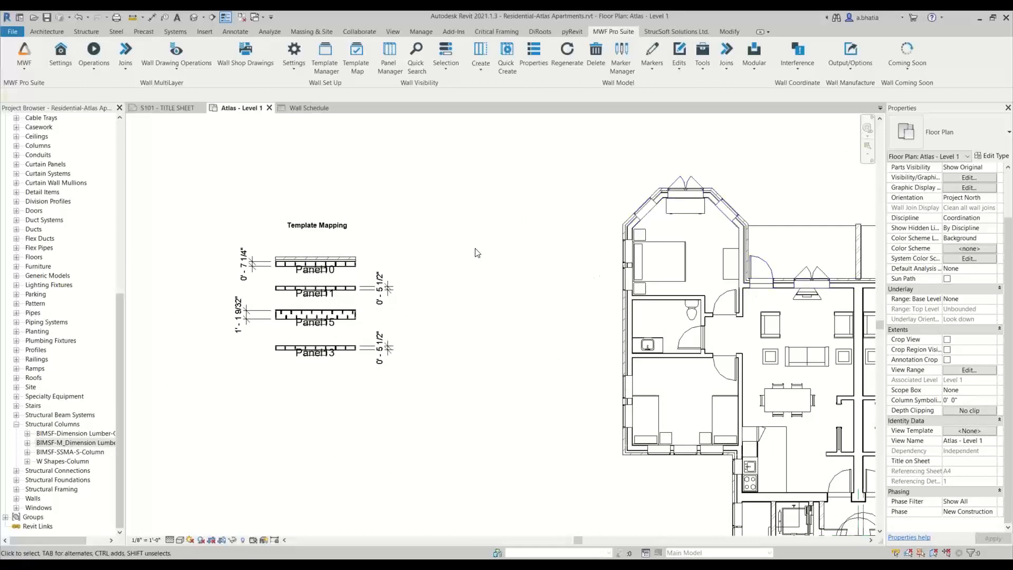
pyautogui.moveTo(414, 244); pyautogui.dragTo(521, 264, button='middle')
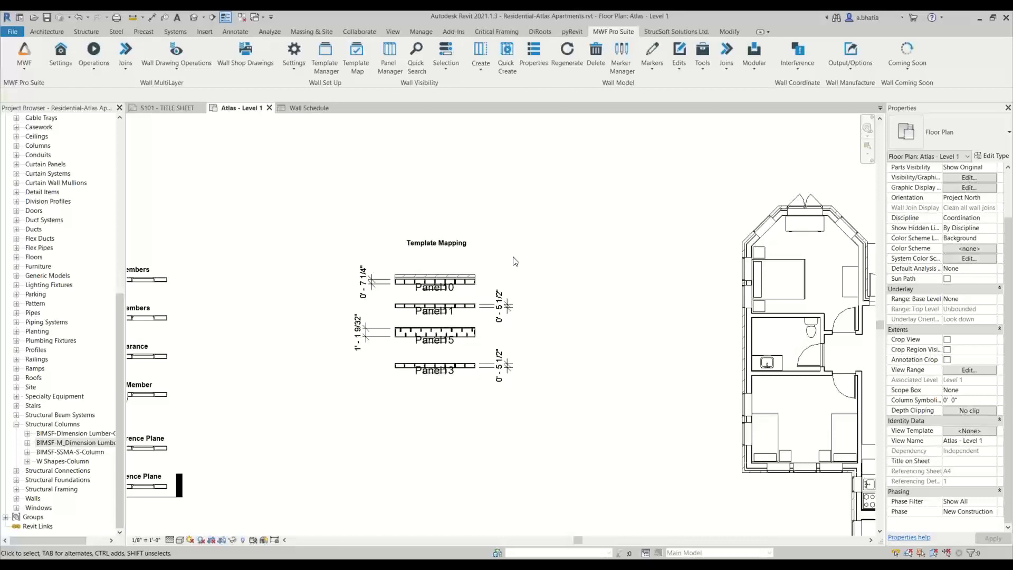
pyautogui.moveTo(515, 261); pyautogui.dragTo(536, 275, button='middle')
pyautogui.moveTo(431, 251); pyautogui.dragTo(568, 251, button='middle')
pyautogui.moveTo(481, 242); pyautogui.dragTo(581, 191, button='middle')
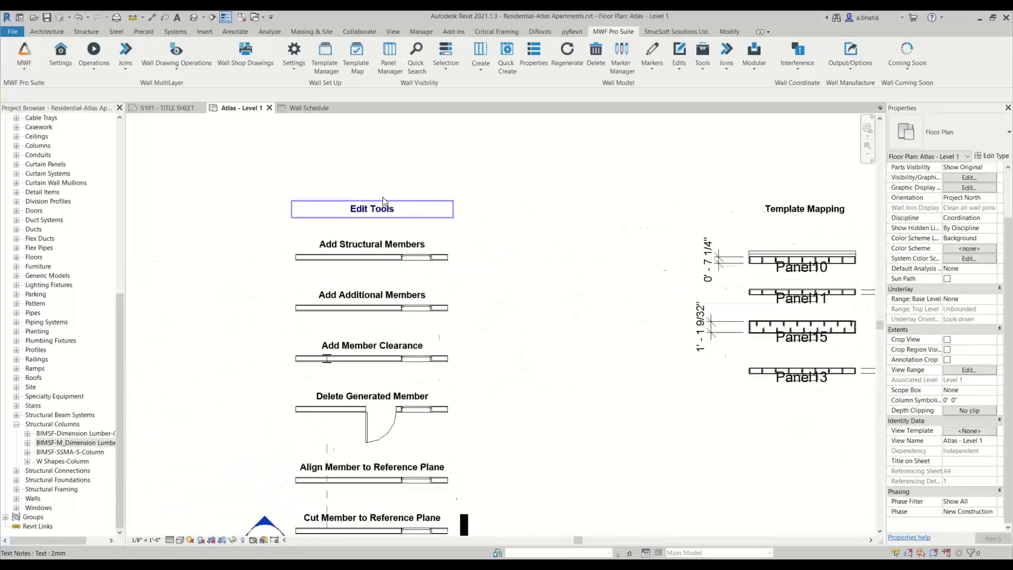
# - Select all the walls under the Edit Tools legend and generate MWF panels for them with Quick Create
pyautogui.moveTo(386, 201); pyautogui.dragTo(432, 194, button='middle')
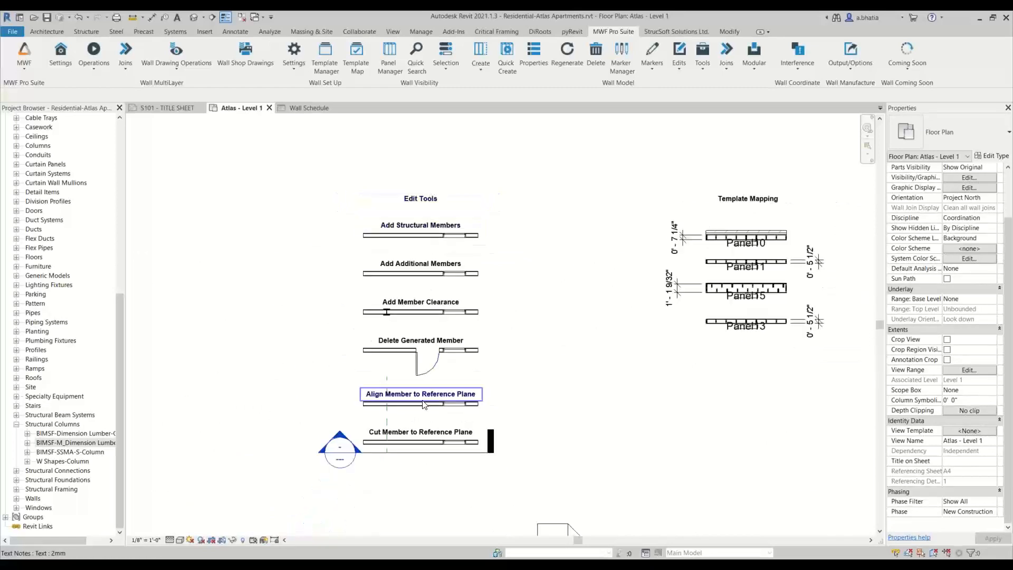
pyautogui.moveTo(554, 232); pyautogui.dragTo(497, 239, button='middle')
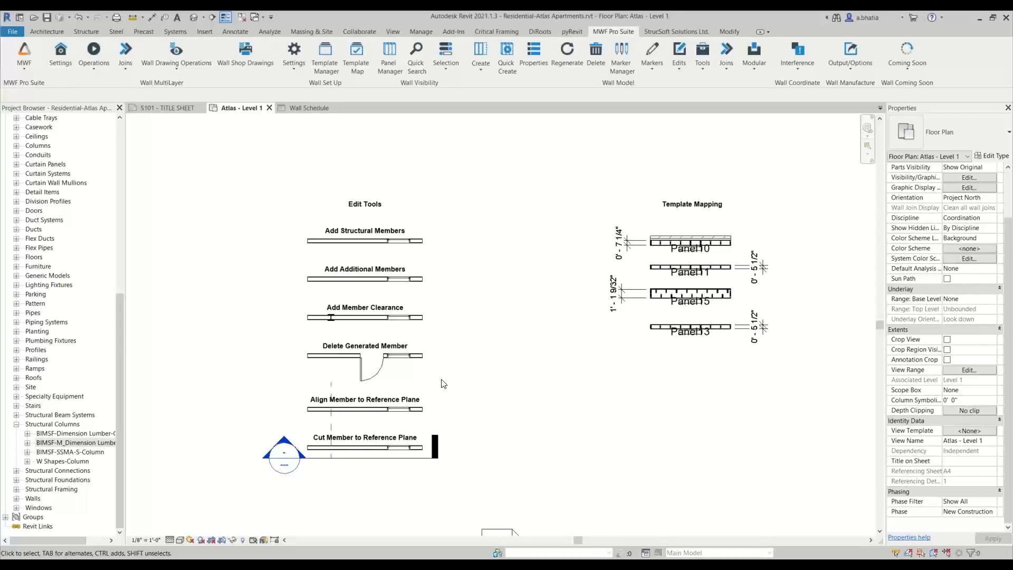
pyautogui.scroll(2, 385, 410)
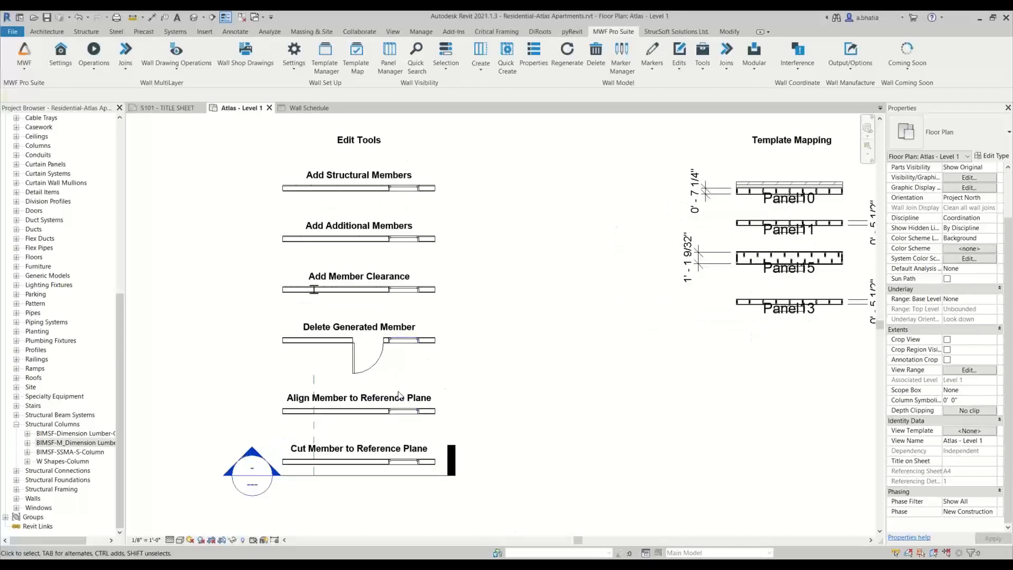
pyautogui.scroll(-1, 439, 278)
pyautogui.moveTo(448, 191); pyautogui.dragTo(499, 177)
pyautogui.moveTo(265, 164); pyautogui.dragTo(475, 466)
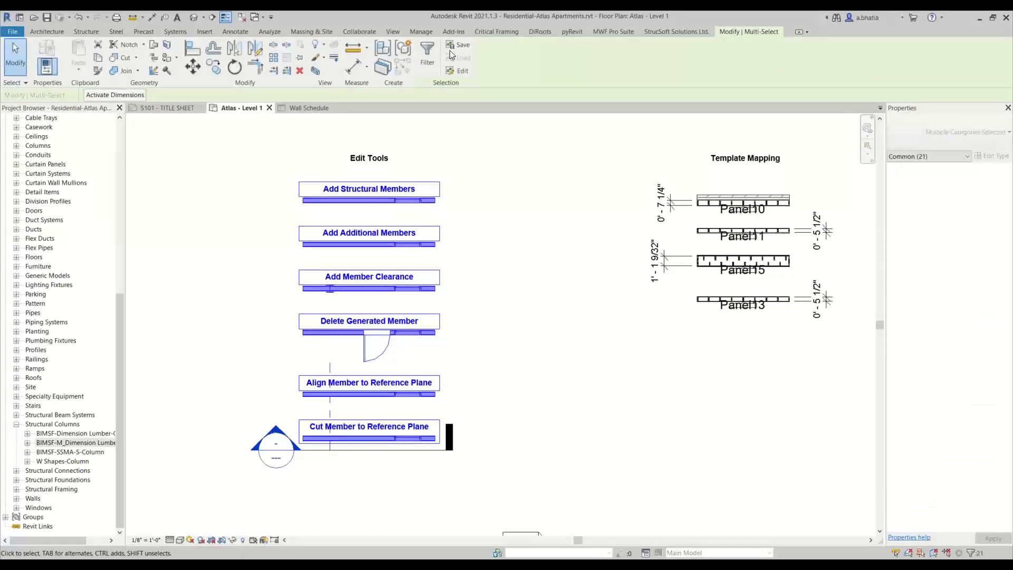
pyautogui.click(617, 33)
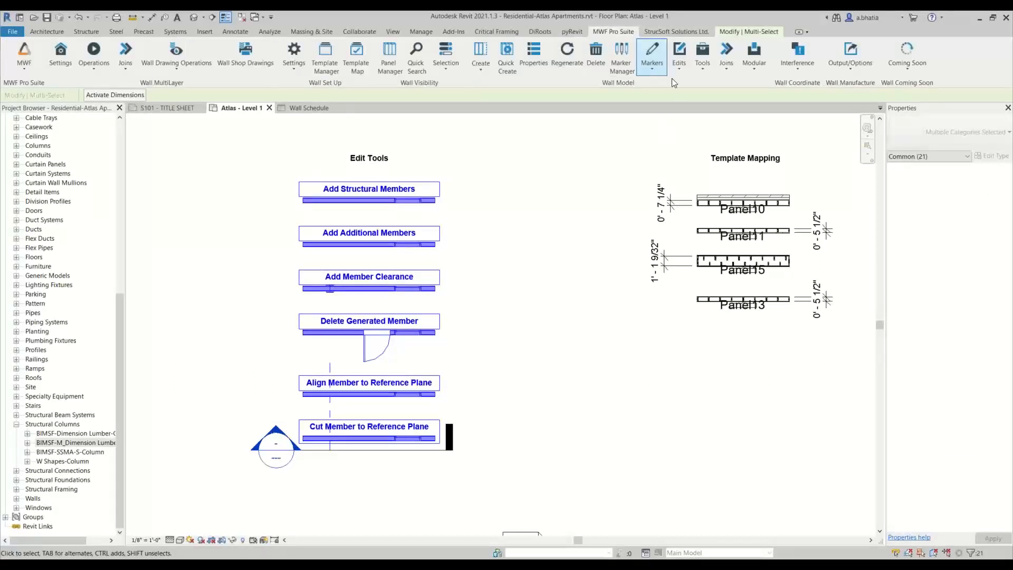
pyautogui.click(506, 58)
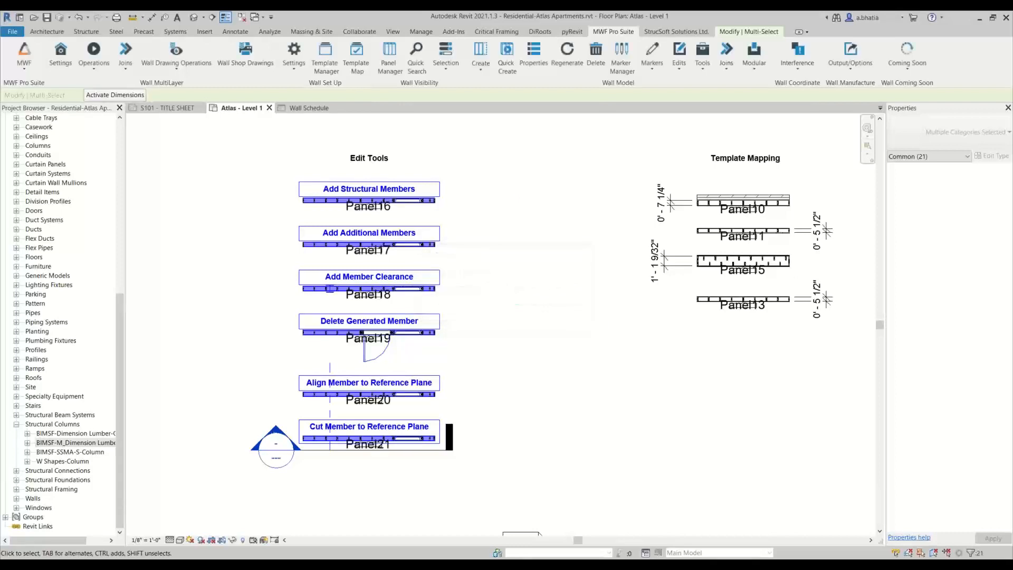
# - Set the view scale to 1/4" = 1'-0"
pyautogui.click(209, 235)
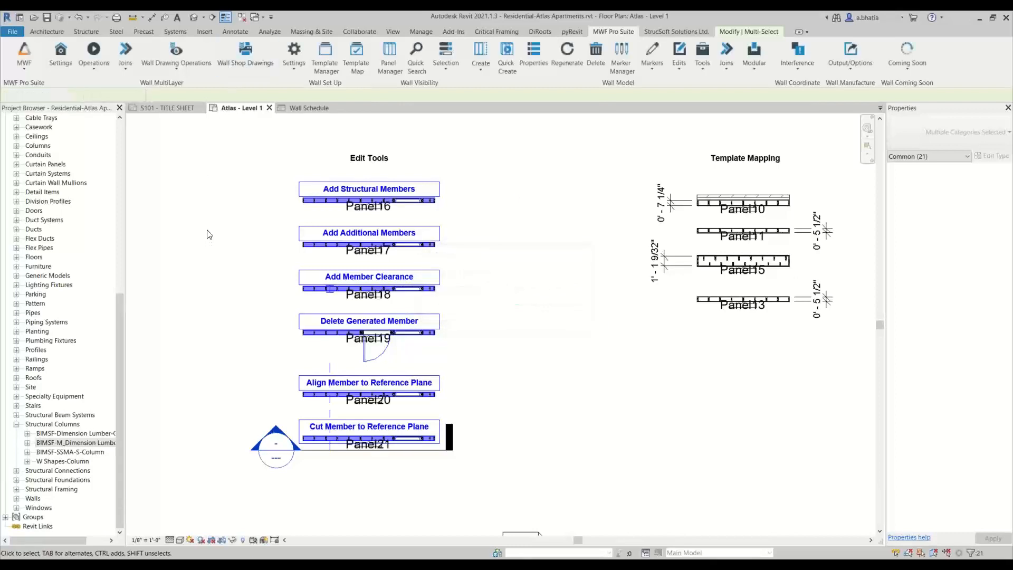
pyautogui.scroll(2, 326, 203)
pyautogui.moveTo(548, 540); pyautogui.dragTo(644, 410, button='middle')
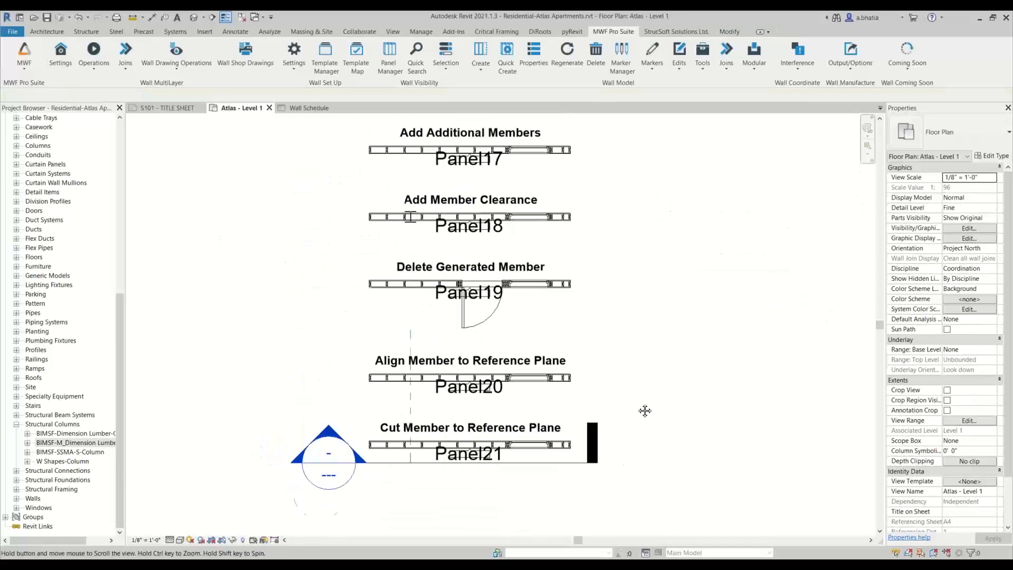
pyautogui.scroll(4, 547, 480)
pyautogui.scroll(2, 485, 349)
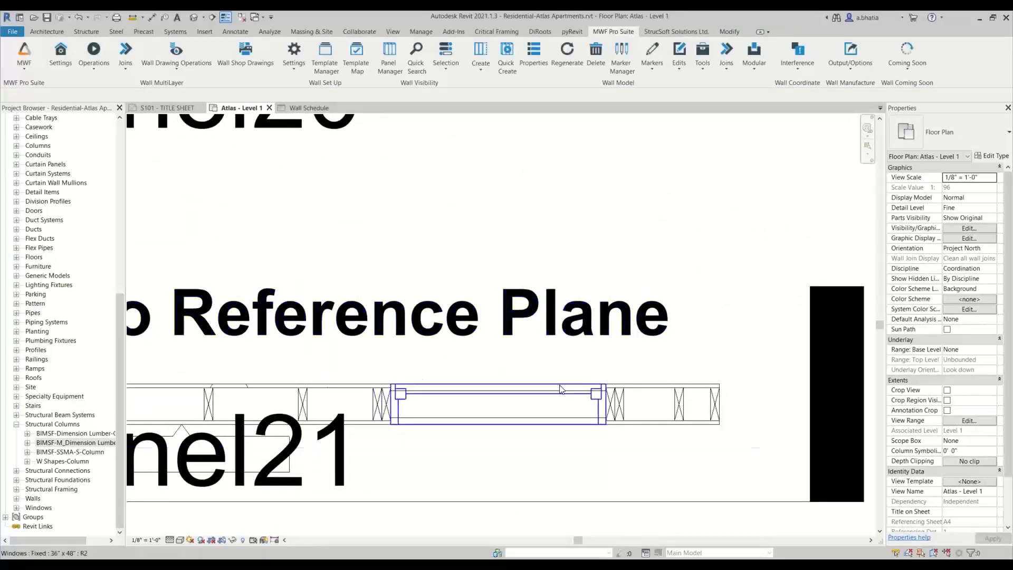
pyautogui.scroll(-7, 550, 425)
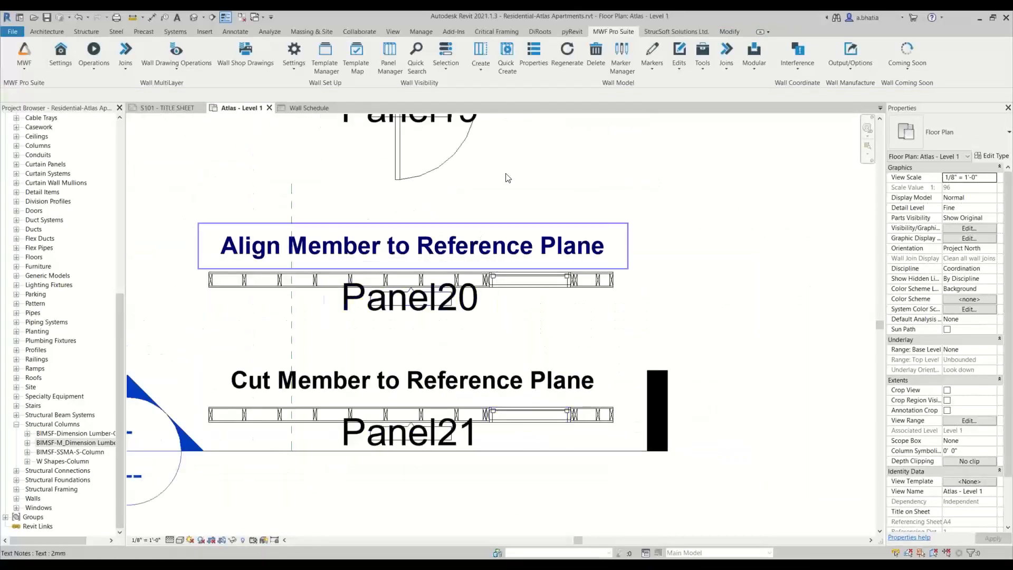
pyautogui.moveTo(487, 263); pyautogui.dragTo(481, 458, button='middle')
pyautogui.scroll(-2, 474, 413)
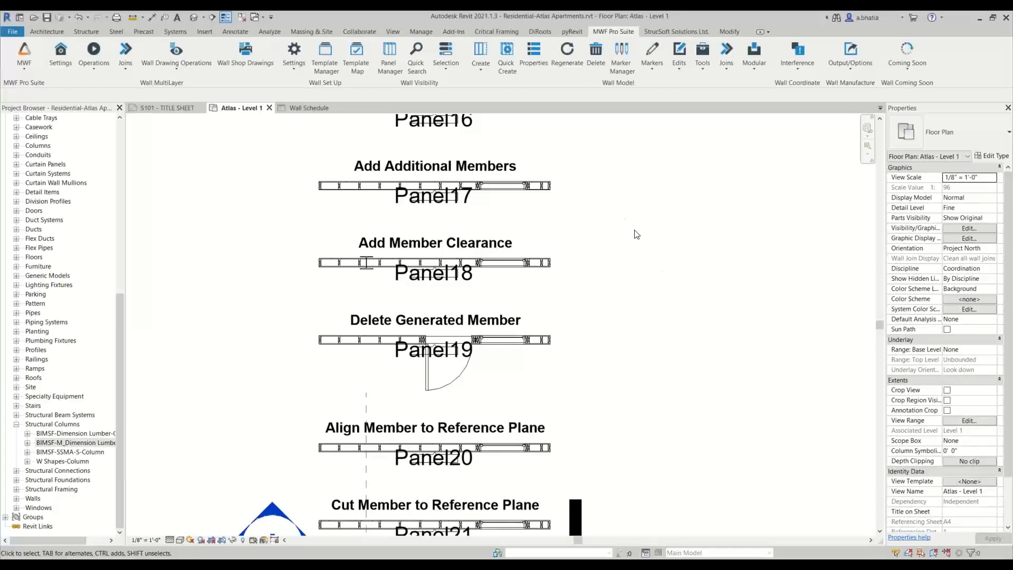
pyautogui.moveTo(623, 218); pyautogui.dragTo(637, 303, button='middle')
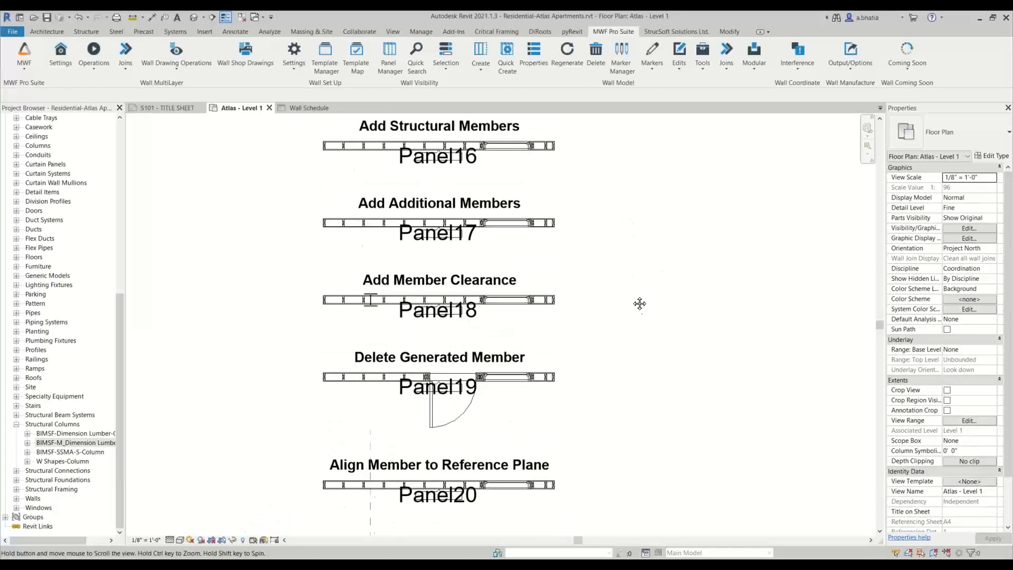
pyautogui.click(151, 539)
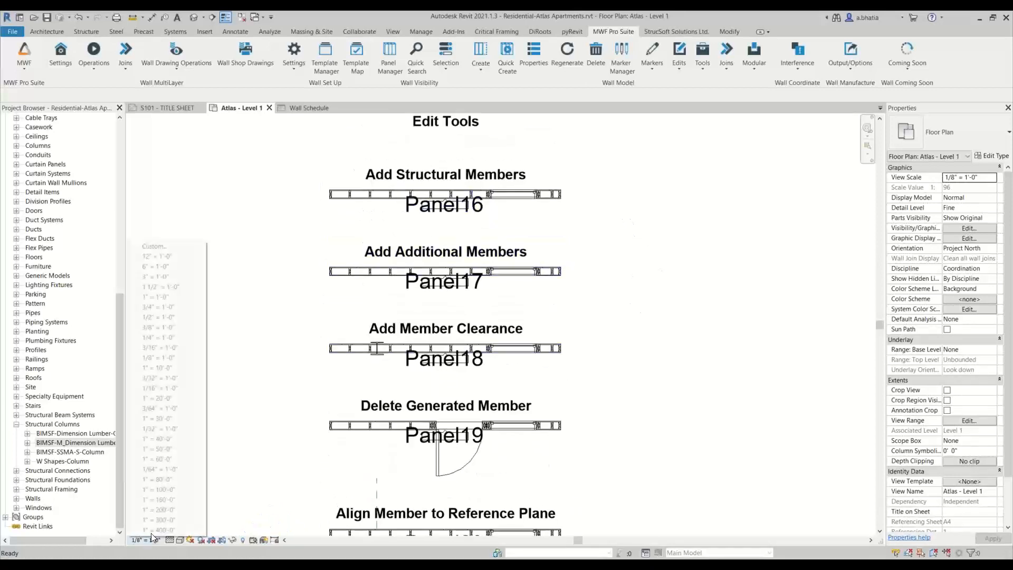
pyautogui.click(151, 337)
# - Turn off Box Visible in the panel label's type properties to hide the boxes around the panel labels
pyautogui.click(460, 222)
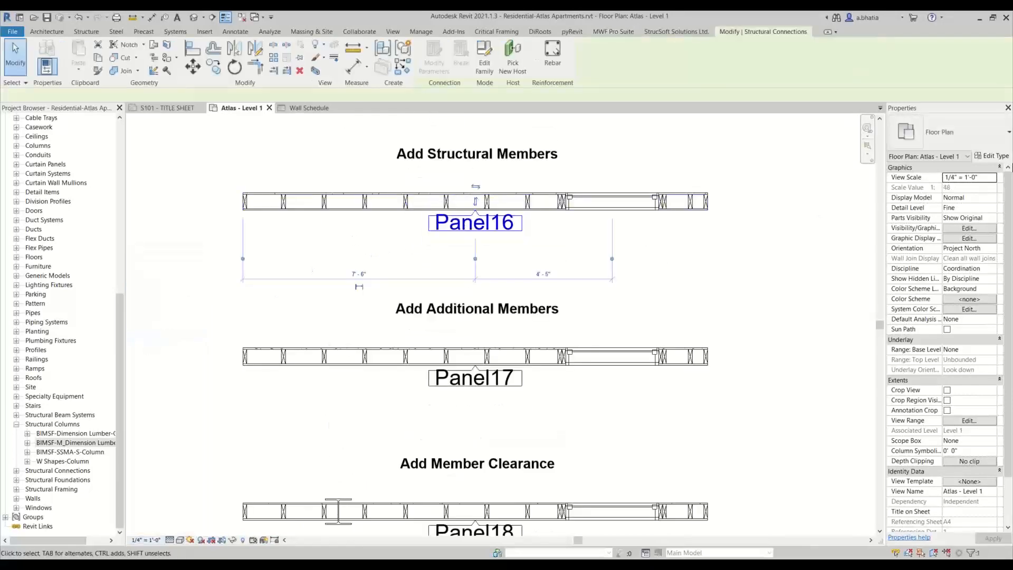
pyautogui.click(992, 156)
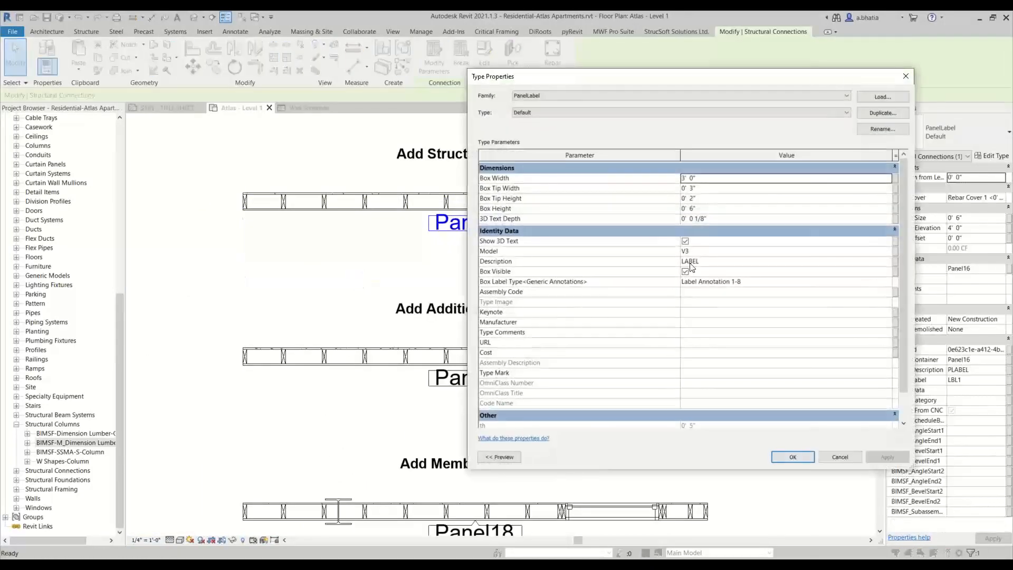
pyautogui.click(686, 272)
pyautogui.click(686, 272)
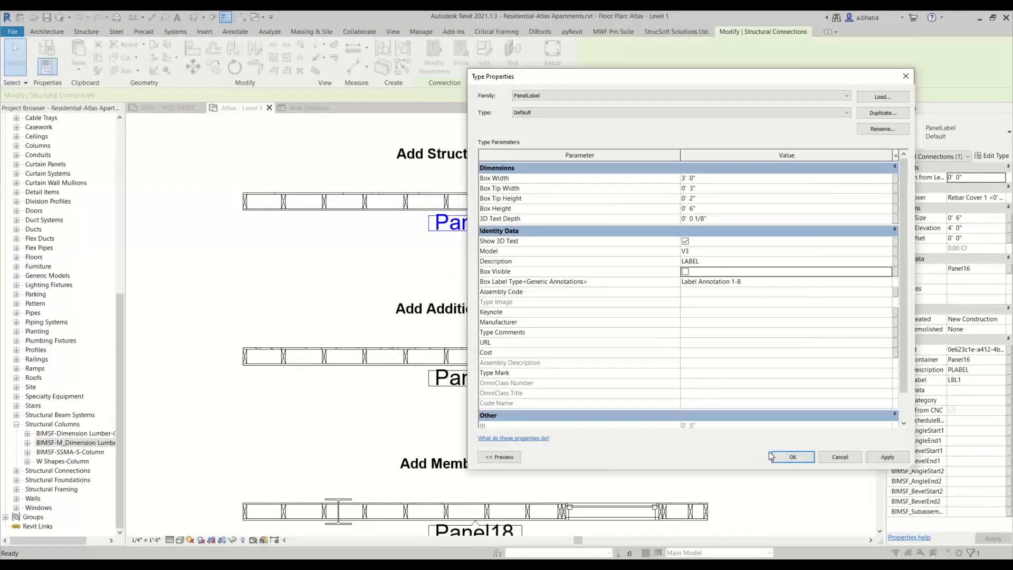
pyautogui.click(787, 457)
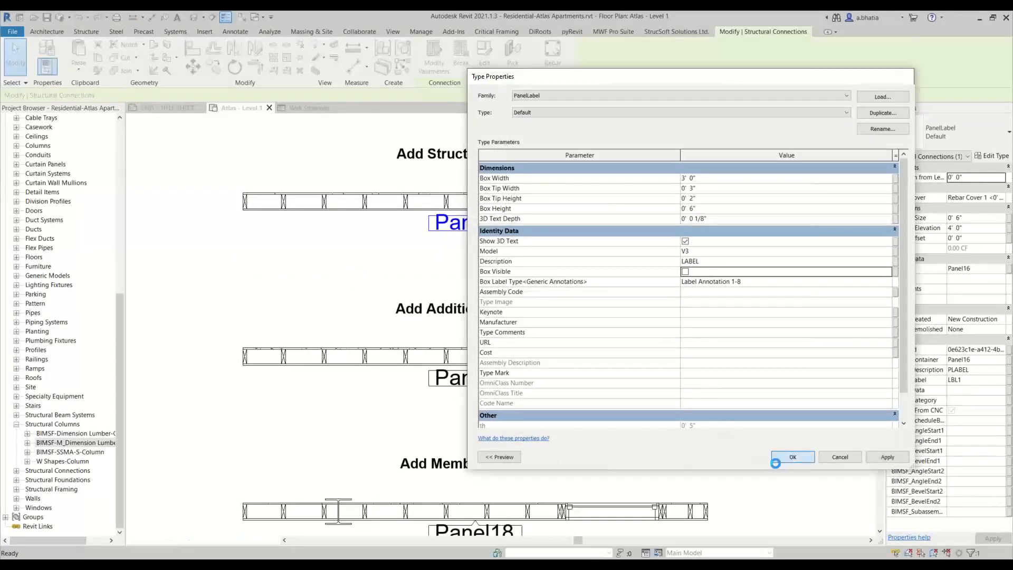
pyautogui.click(783, 242)
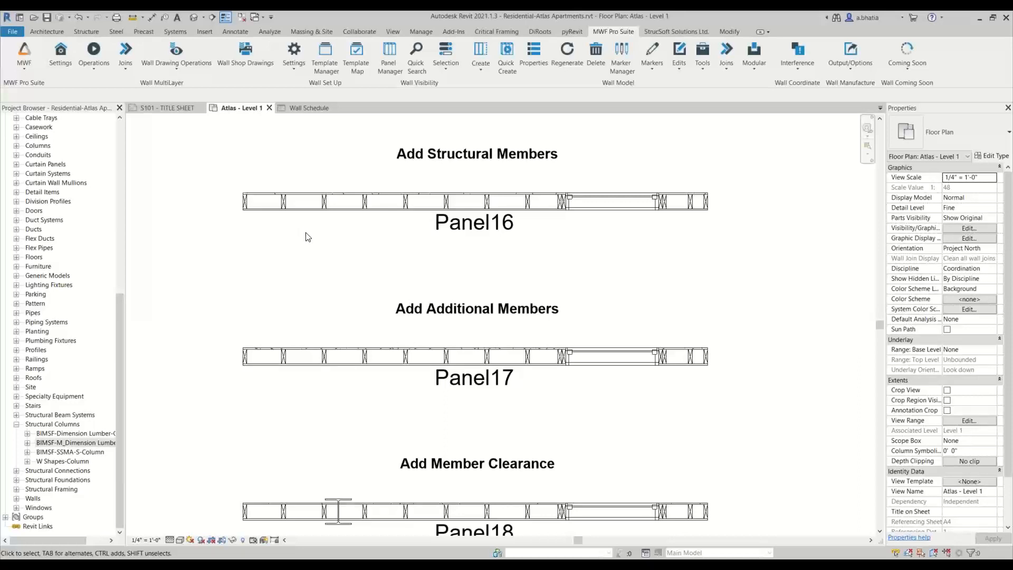
# - Move the first stud of Panel16 about 8 1/4" to the right along the wall
pyautogui.scroll(5, 306, 236)
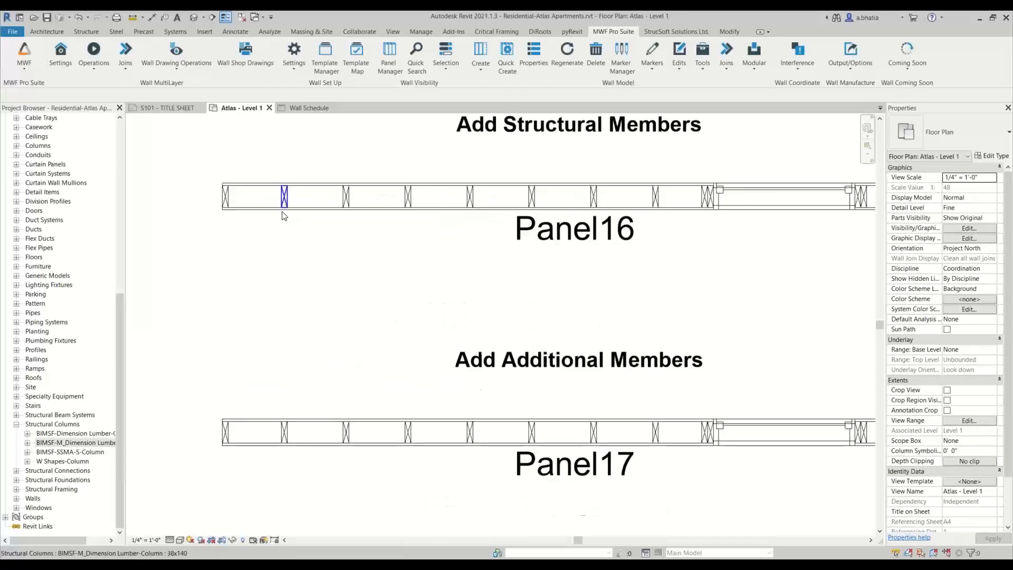
pyautogui.scroll(-5, 291, 235)
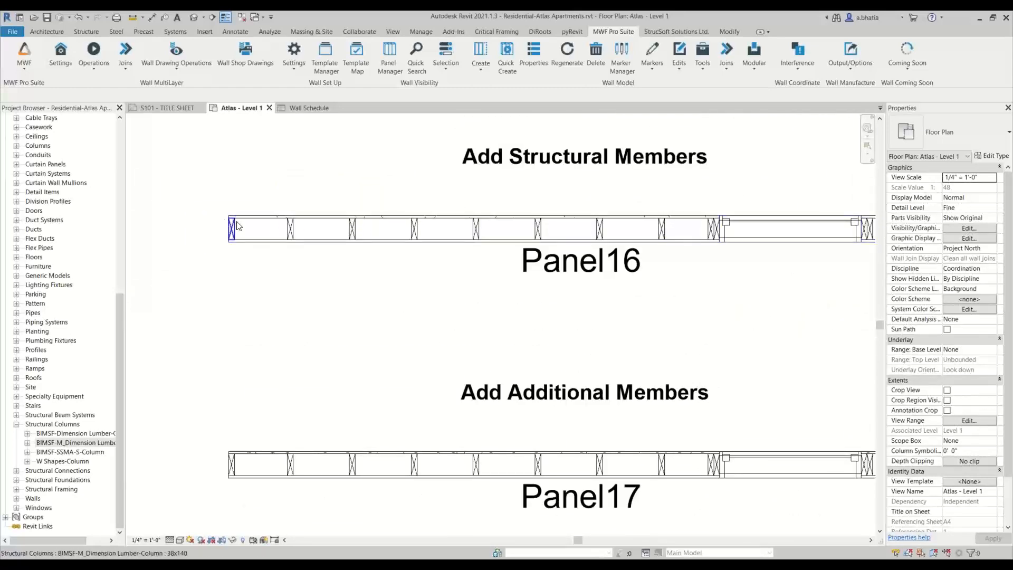
pyautogui.scroll(4, 294, 239)
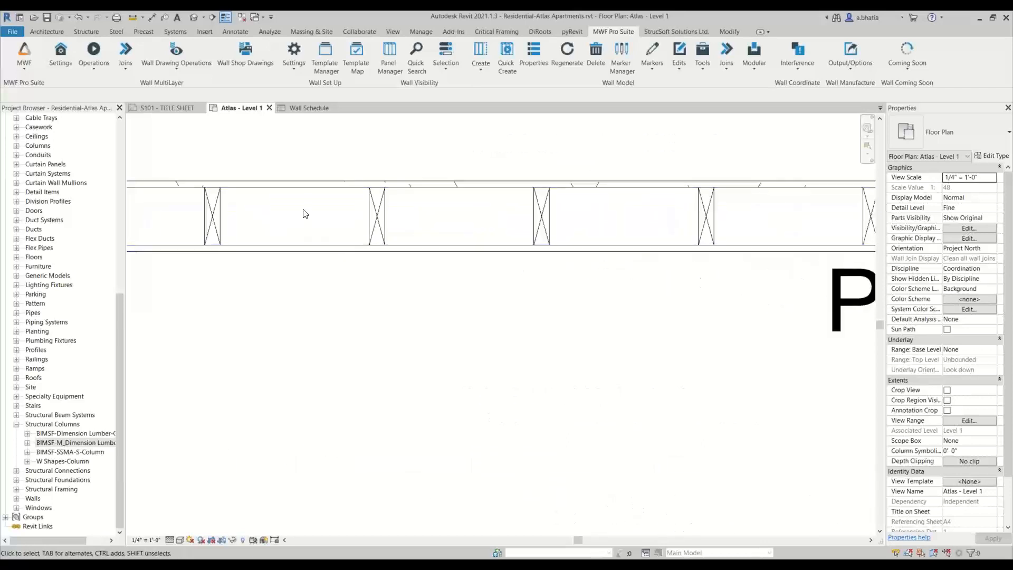
pyautogui.moveTo(296, 169); pyautogui.dragTo(305, 362, button='middle')
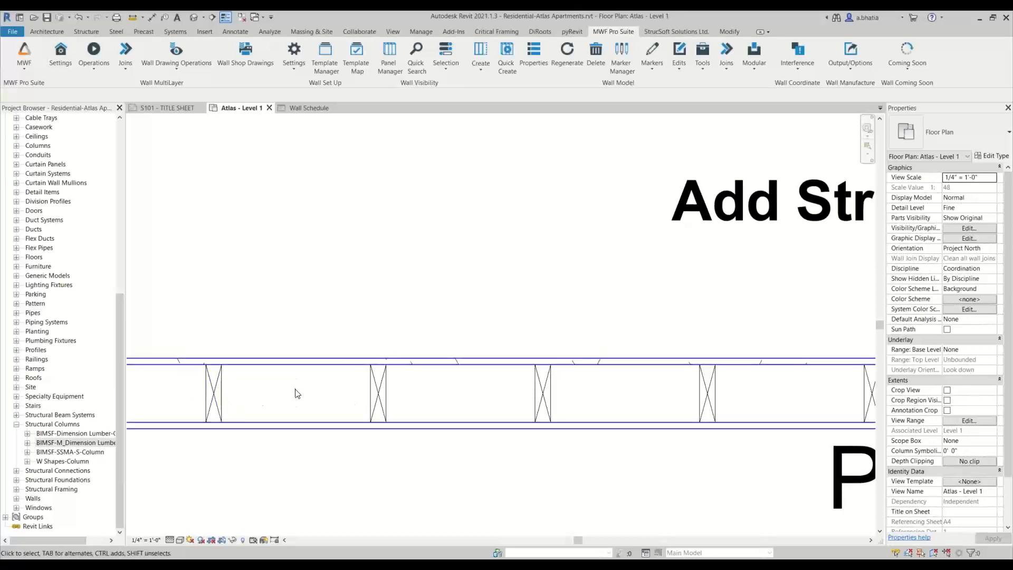
pyautogui.moveTo(299, 392); pyautogui.dragTo(322, 369, button='middle')
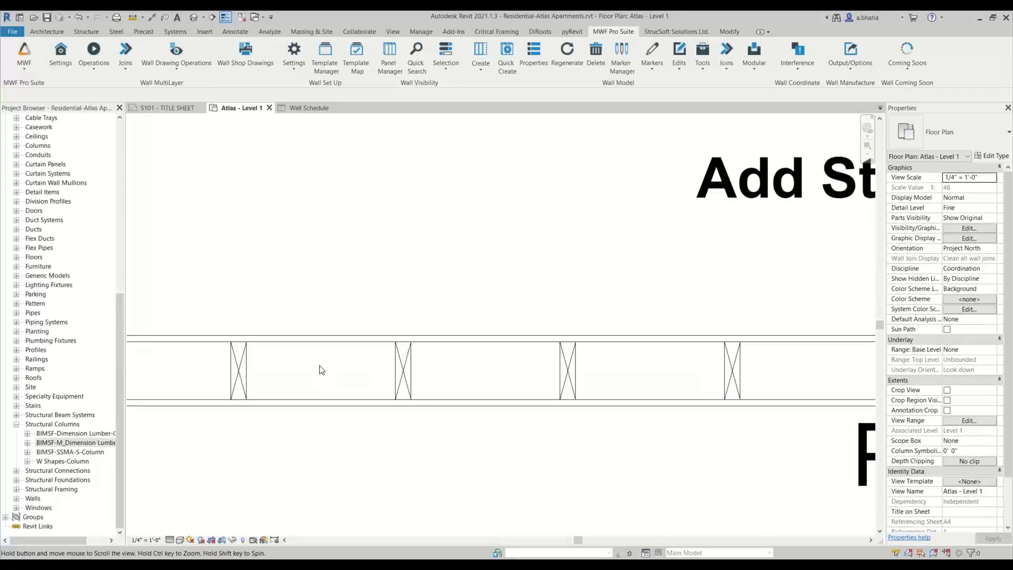
pyautogui.click(234, 365)
pyautogui.click(213, 66)
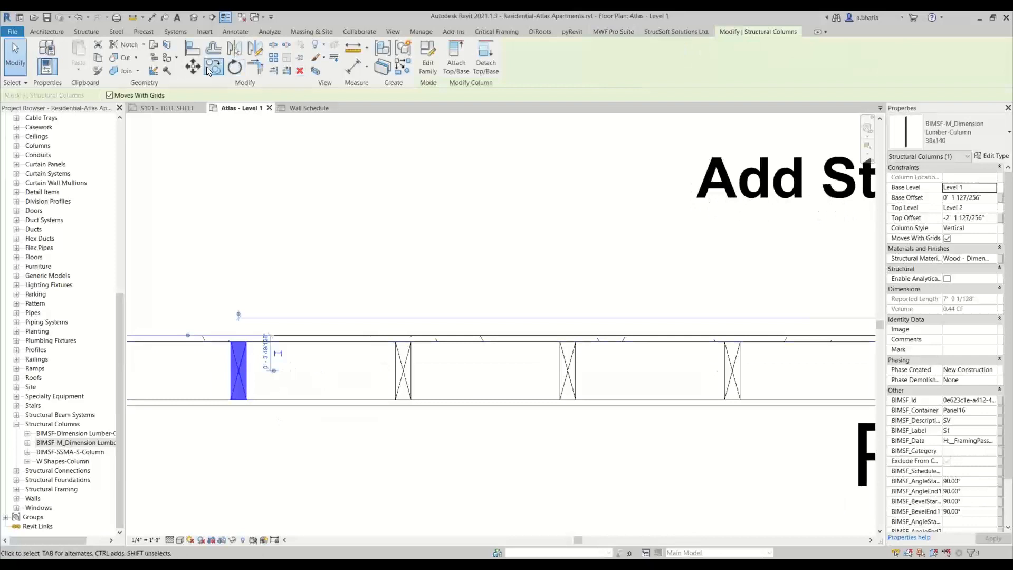
pyautogui.scroll(3, 226, 343)
pyautogui.scroll(1, 226, 343)
pyautogui.click(238, 338)
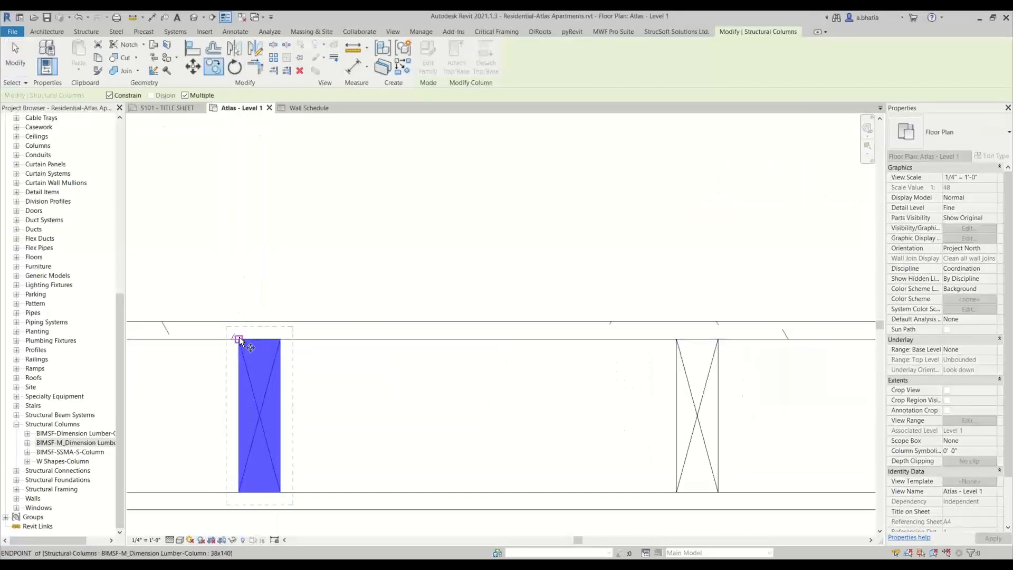
pyautogui.click(467, 340)
pyautogui.press('Escape')
# - Run Add Structural Members on the moved Panel16 stud, pick the neighbouring stud, and open the member Tag list
pyautogui.scroll(-3, 465, 369)
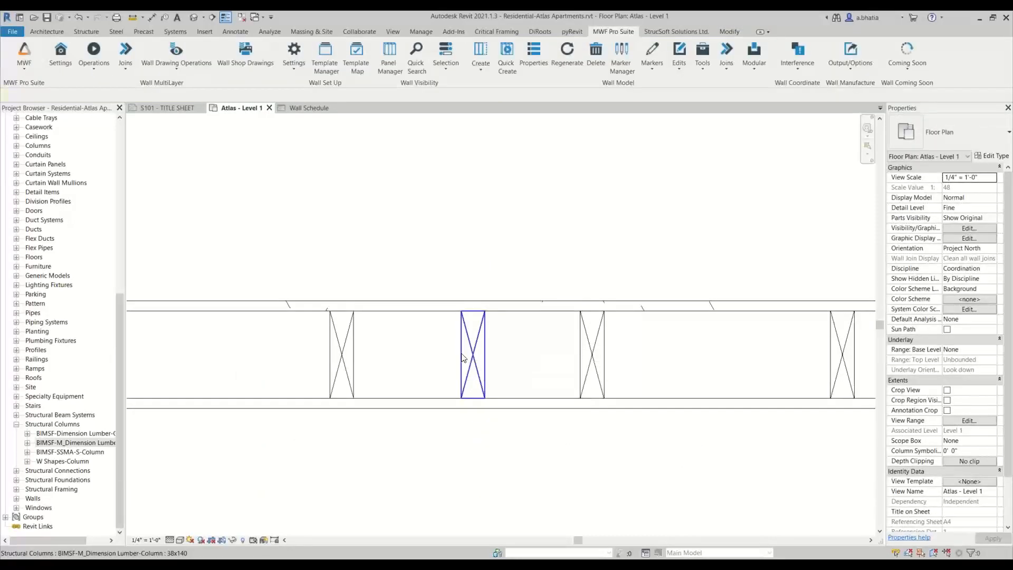
pyautogui.click(463, 364)
pyautogui.moveTo(554, 412); pyautogui.dragTo(429, 385, button='middle')
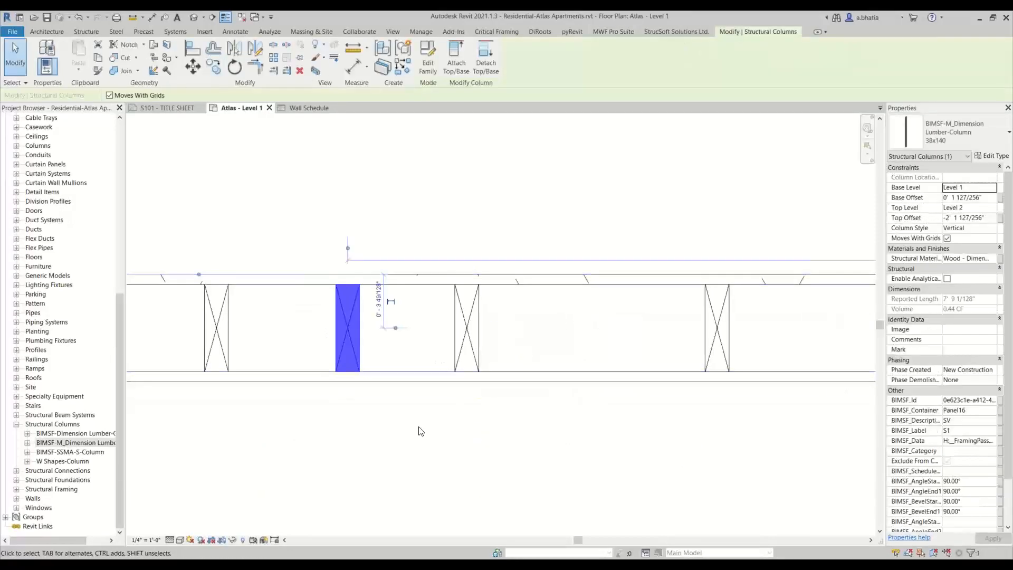
pyautogui.scroll(-2, 421, 429)
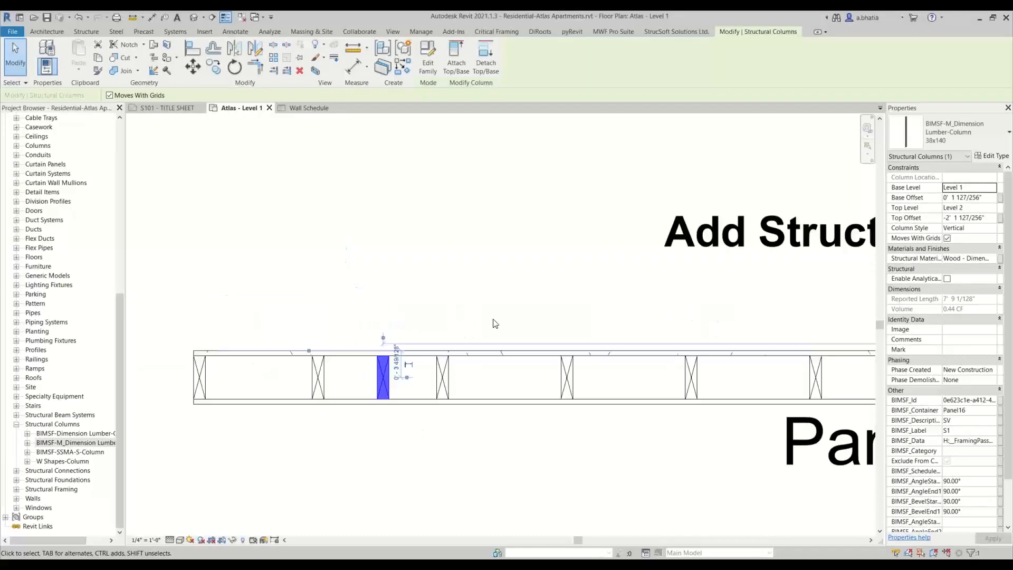
pyautogui.click(612, 33)
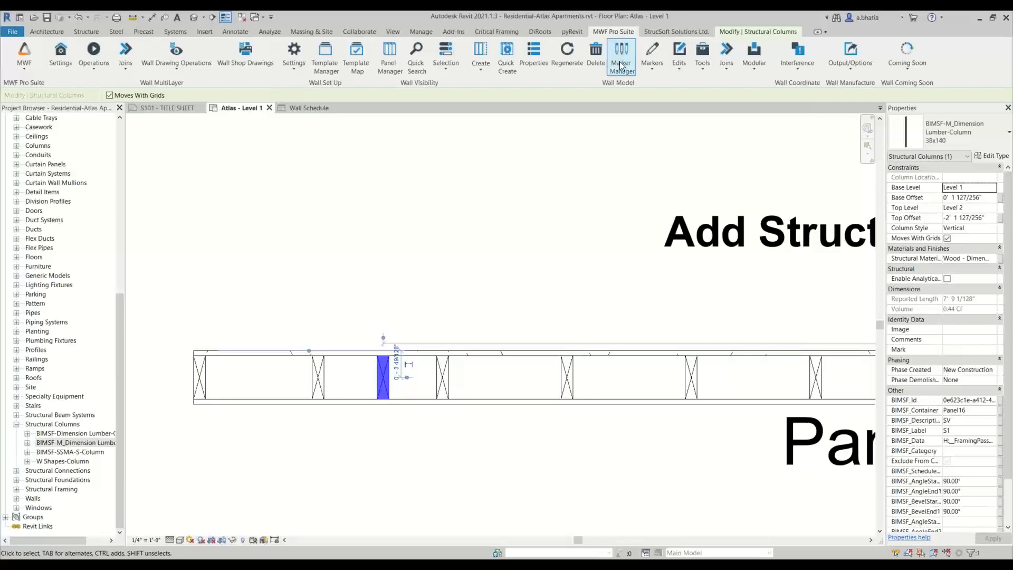
pyautogui.click(672, 68)
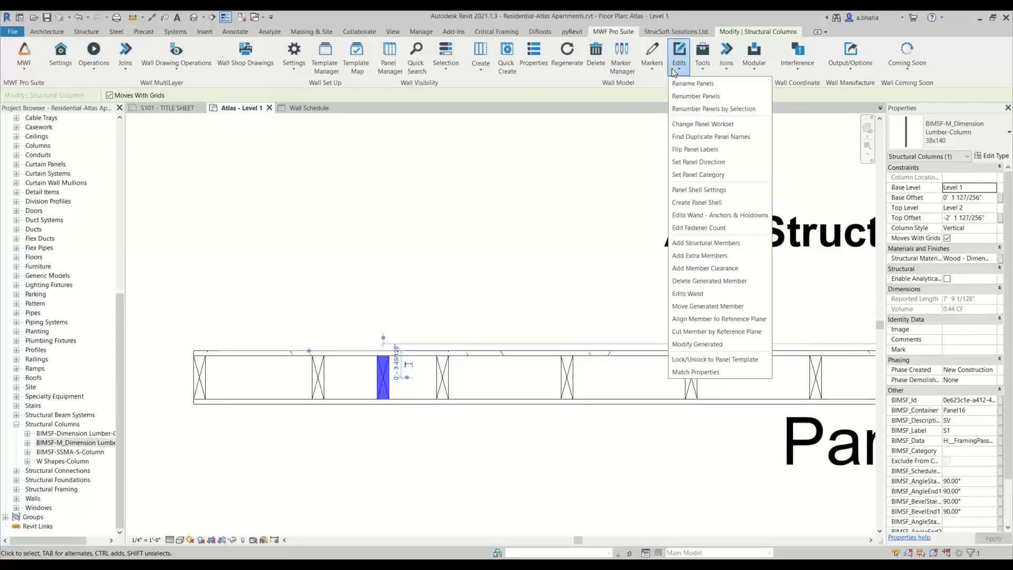
pyautogui.click(758, 248)
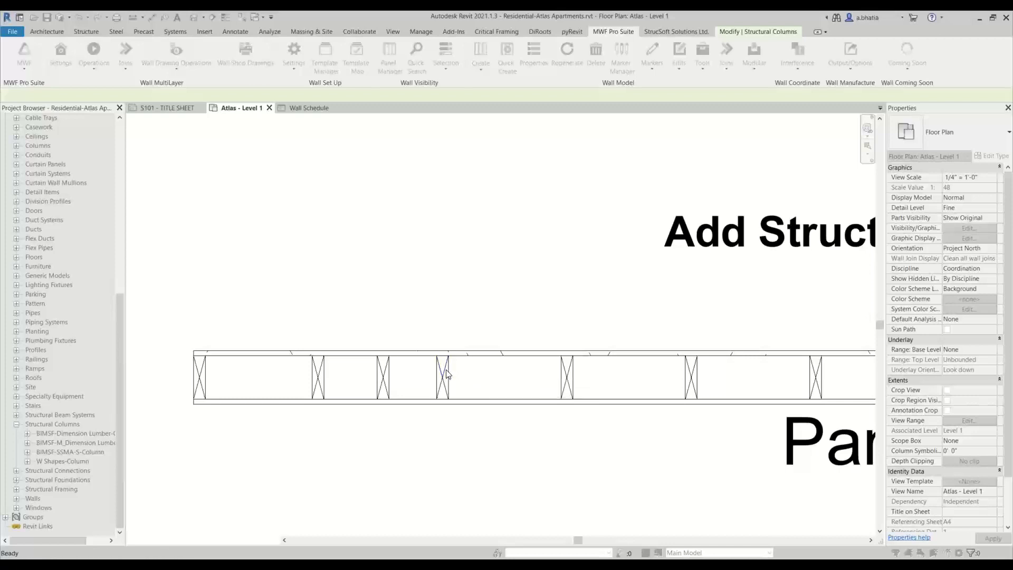
pyautogui.click(446, 372)
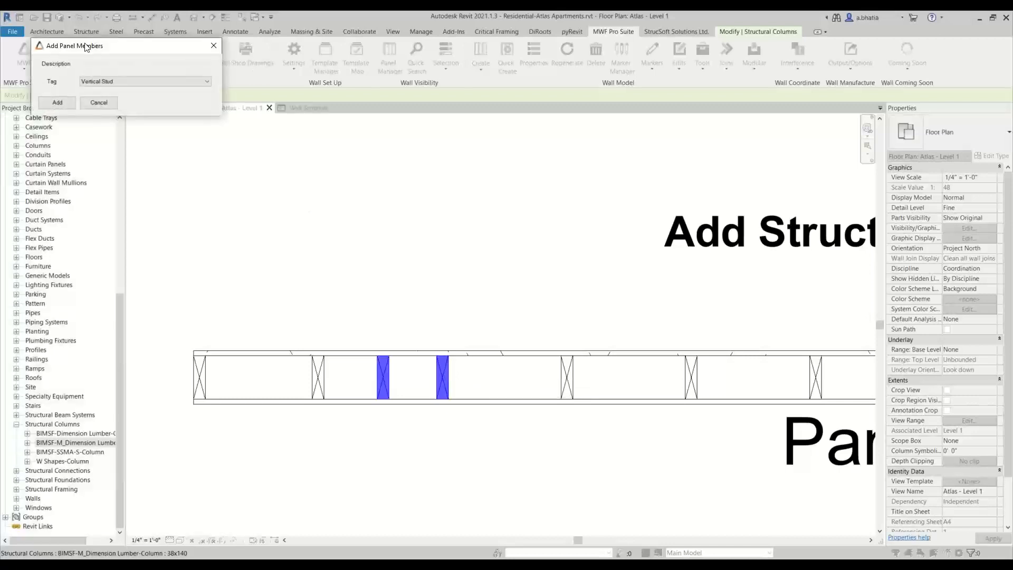
pyautogui.moveTo(89, 45); pyautogui.dragTo(374, 198)
pyautogui.click(407, 235)
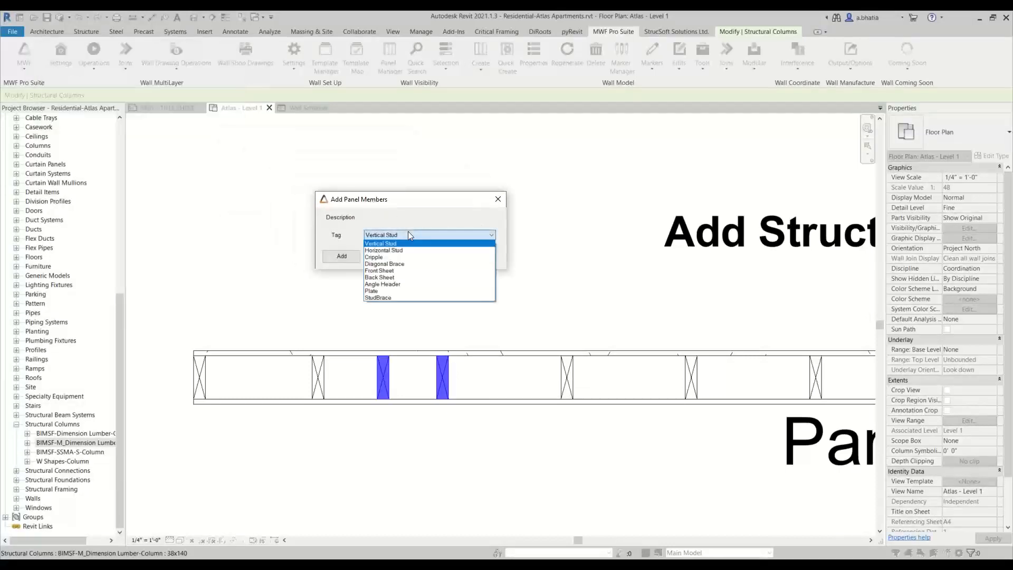
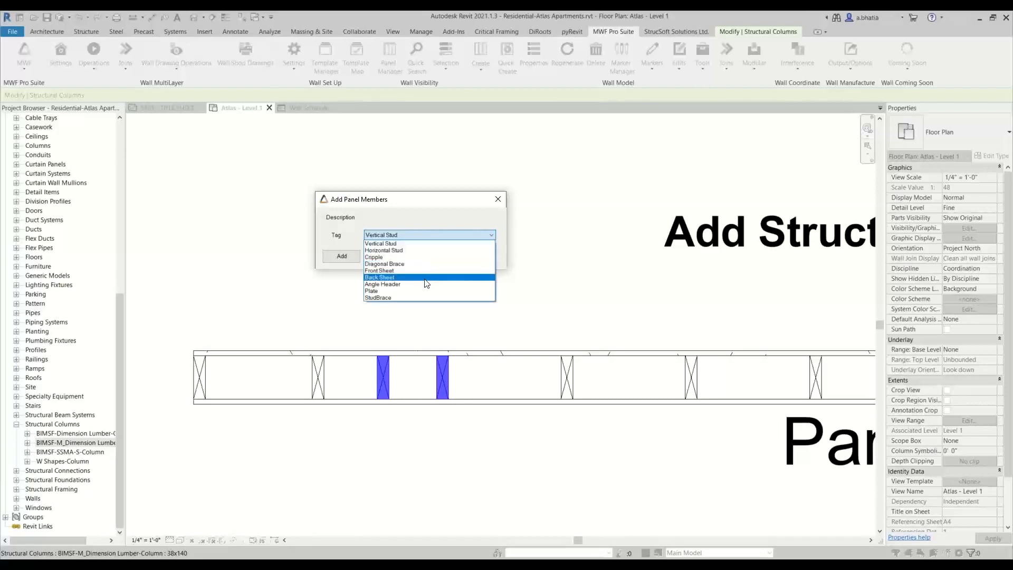
# - Tag the new Panel16 member as Vertical Stud and add it
pyautogui.click(422, 245)
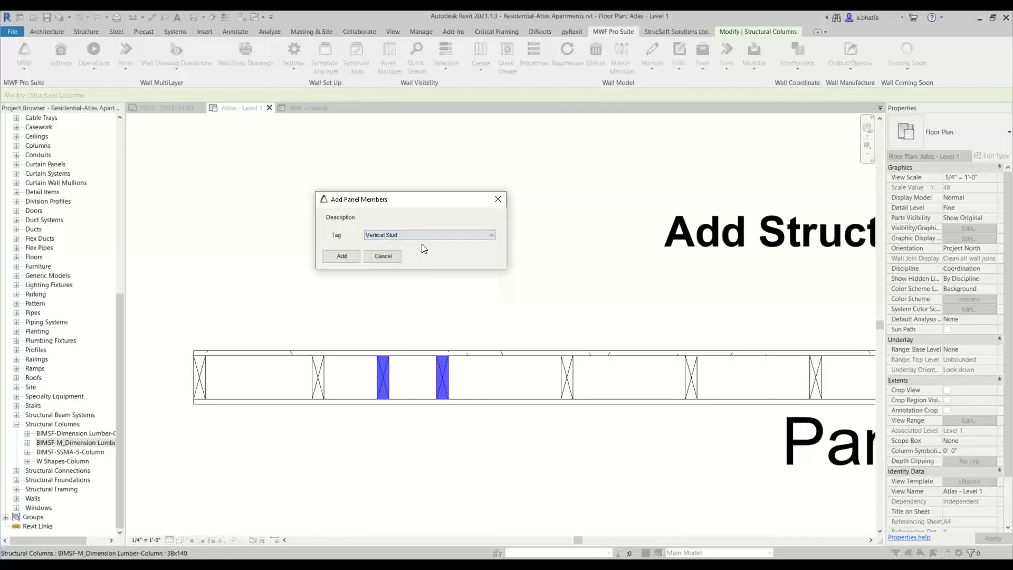
pyautogui.click(340, 257)
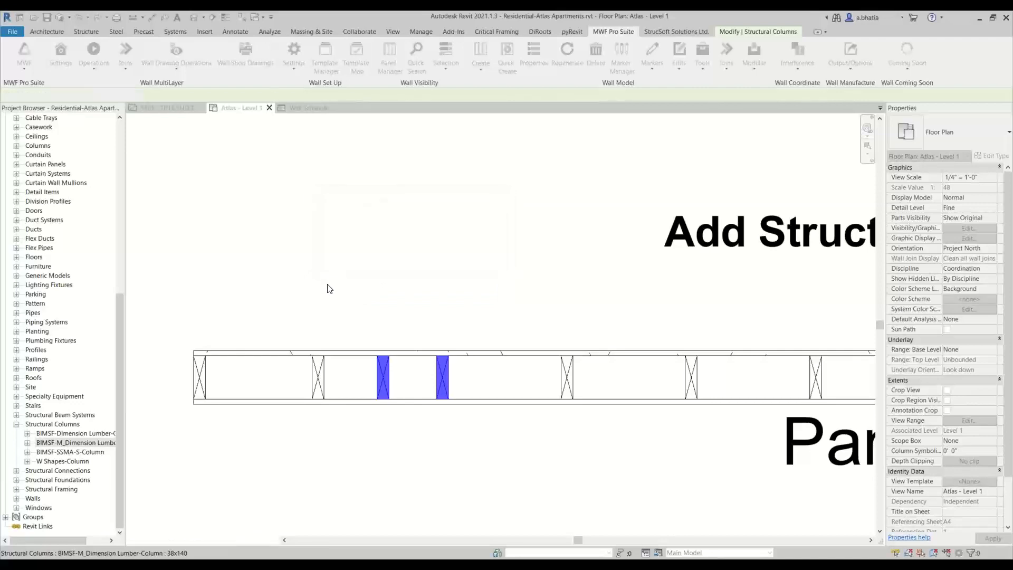
pyautogui.click(327, 285)
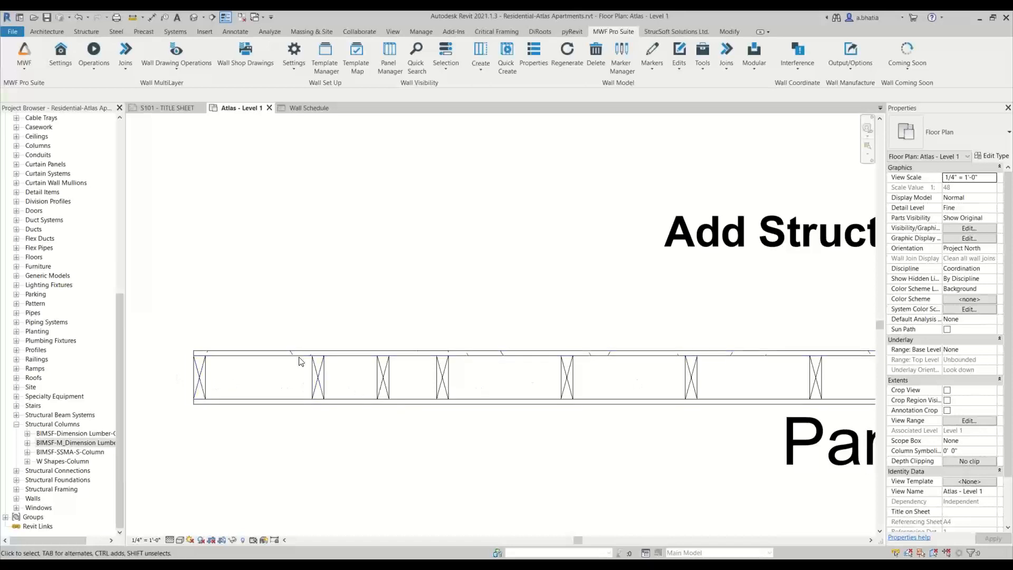
# - Inspect the properties of the Panel16 studs, including the original stud and the newly added member
pyautogui.click(199, 370)
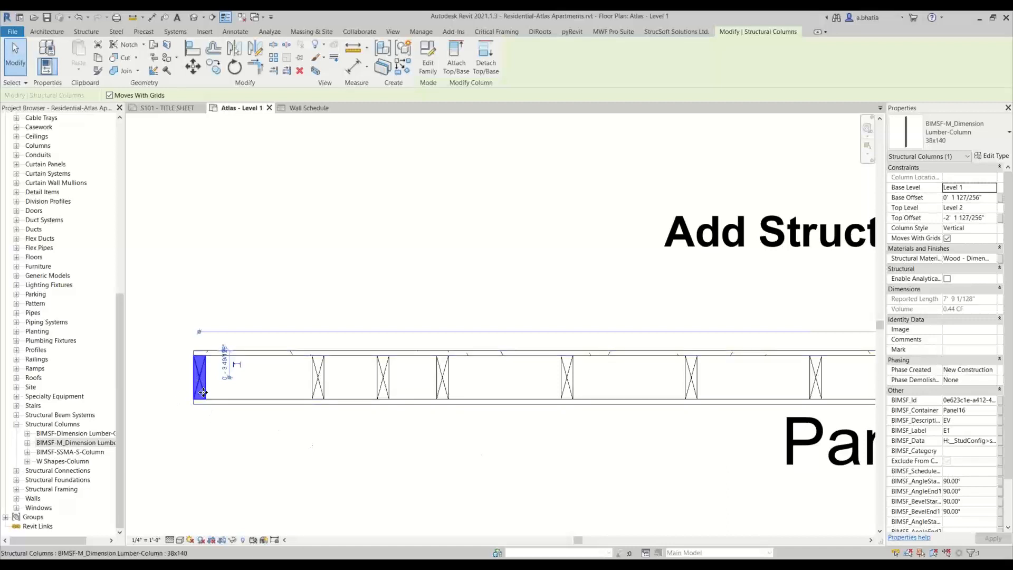
pyautogui.click(220, 459)
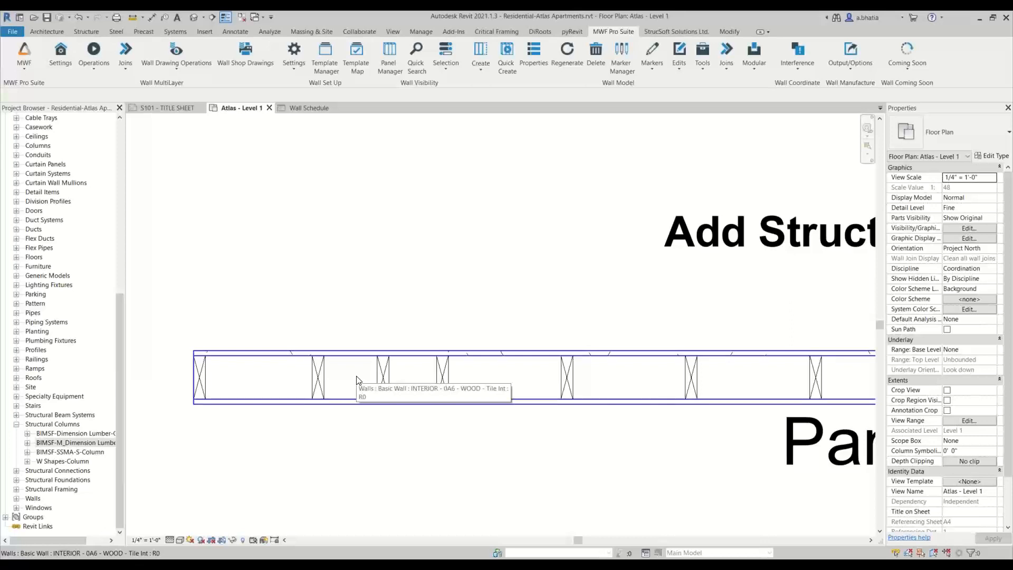
pyautogui.click(203, 377)
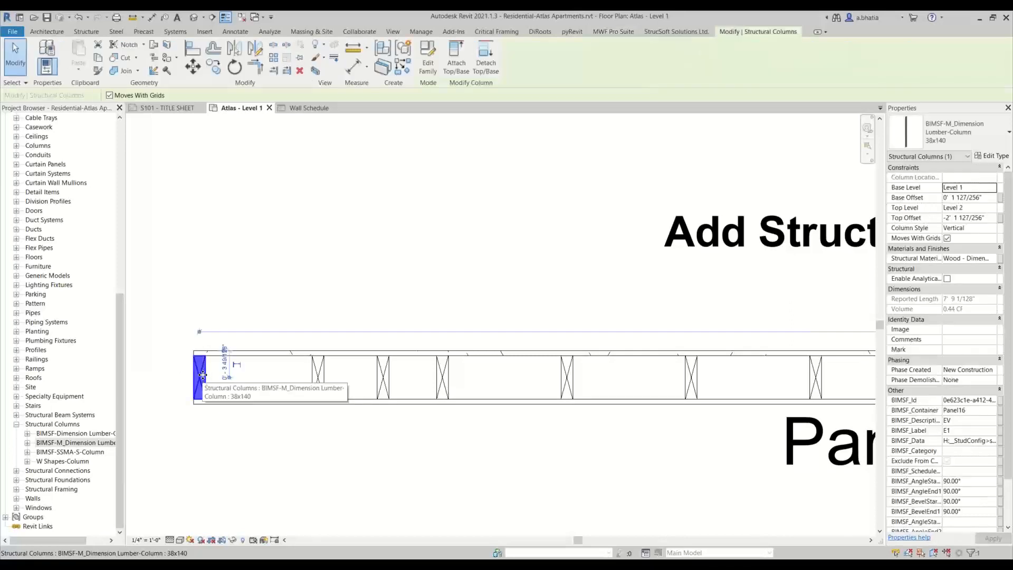
pyautogui.click(192, 457)
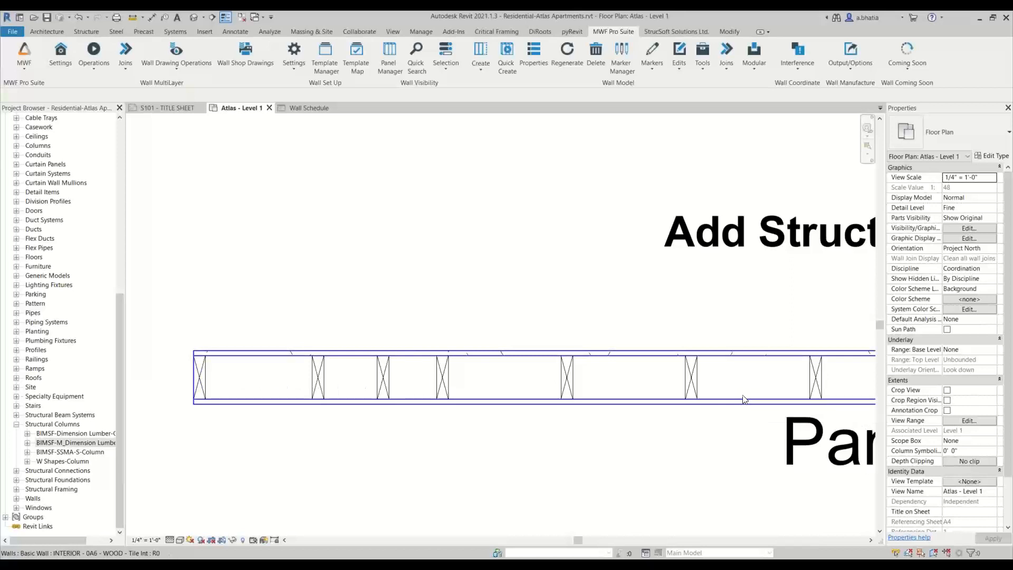
pyautogui.scroll(-3, 704, 365)
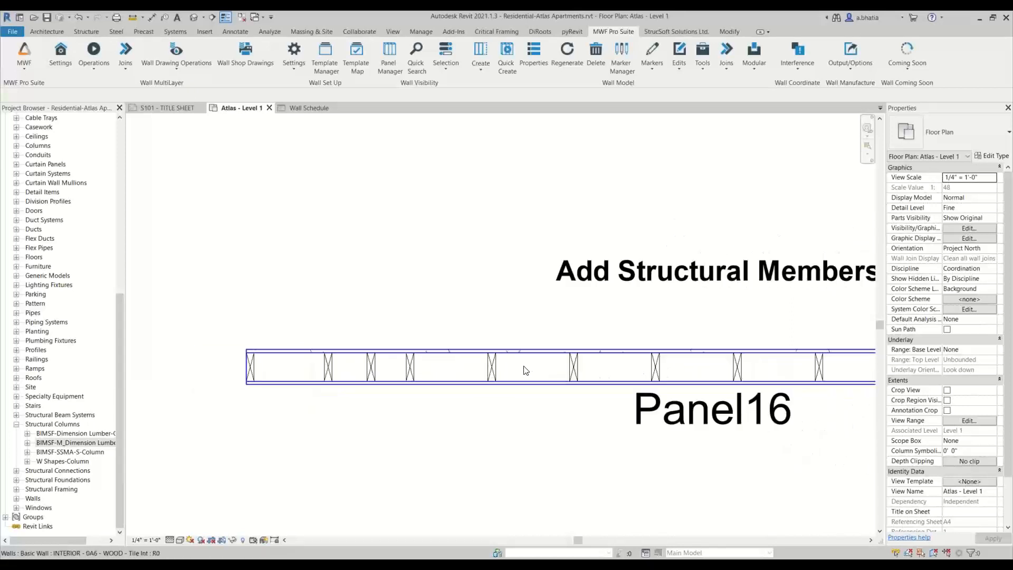
pyautogui.click(370, 366)
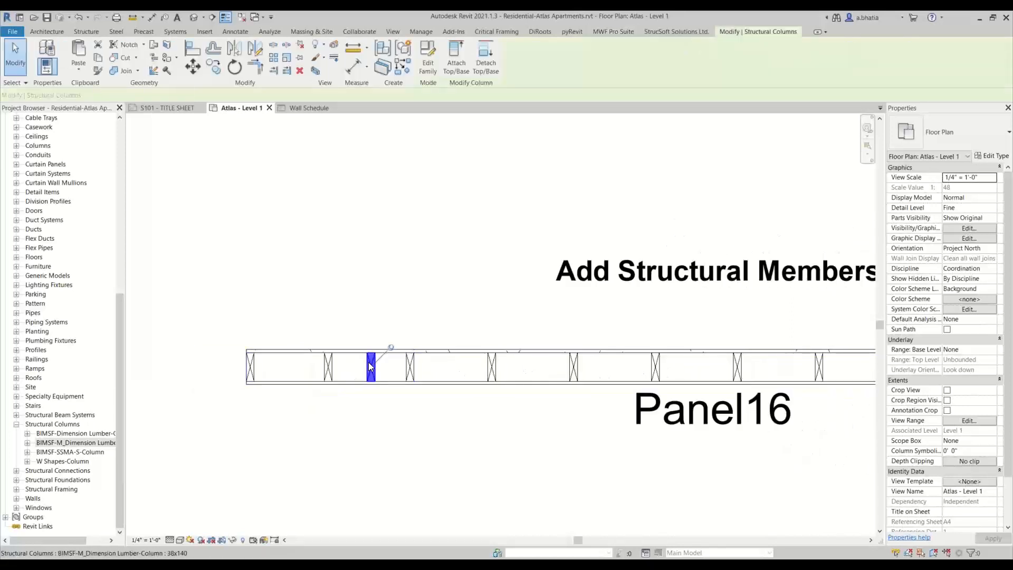
pyautogui.scroll(2, 365, 367)
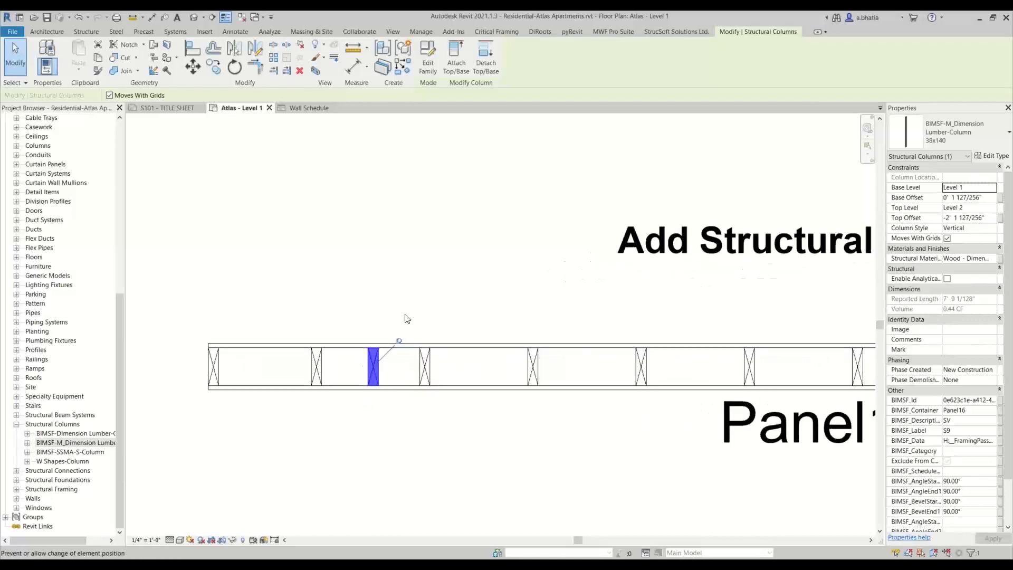
pyautogui.scroll(-3, 390, 338)
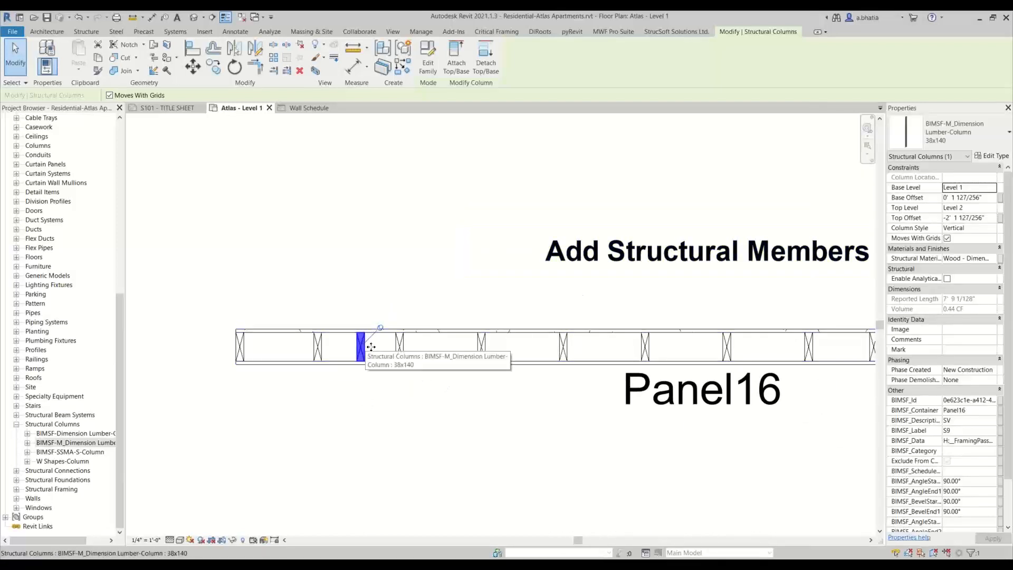
pyautogui.click(400, 347)
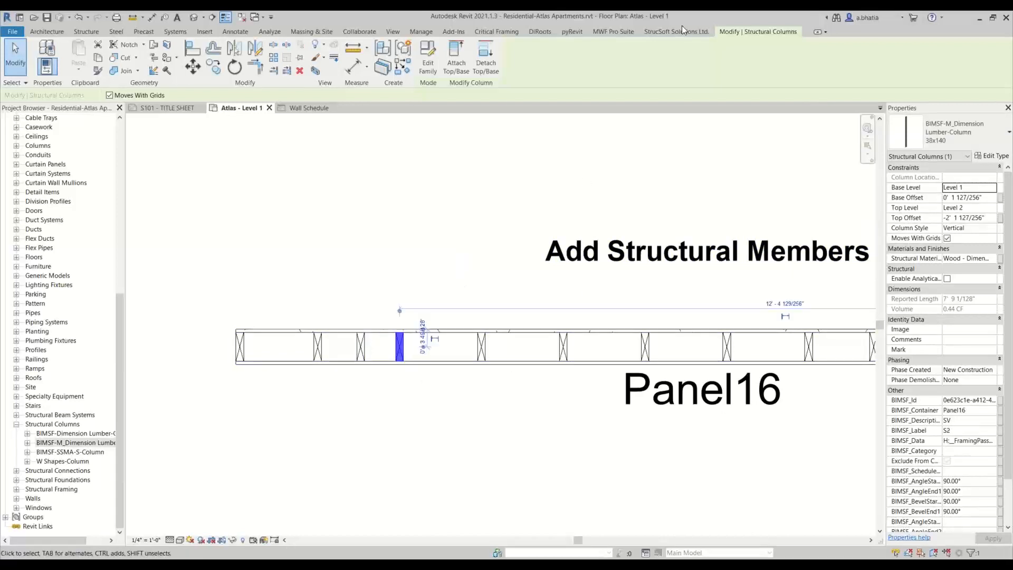
# - Regenerate the MWF panel framing and bring Panel17 under Add Additional Members into view
pyautogui.click(614, 32)
pyautogui.click(575, 62)
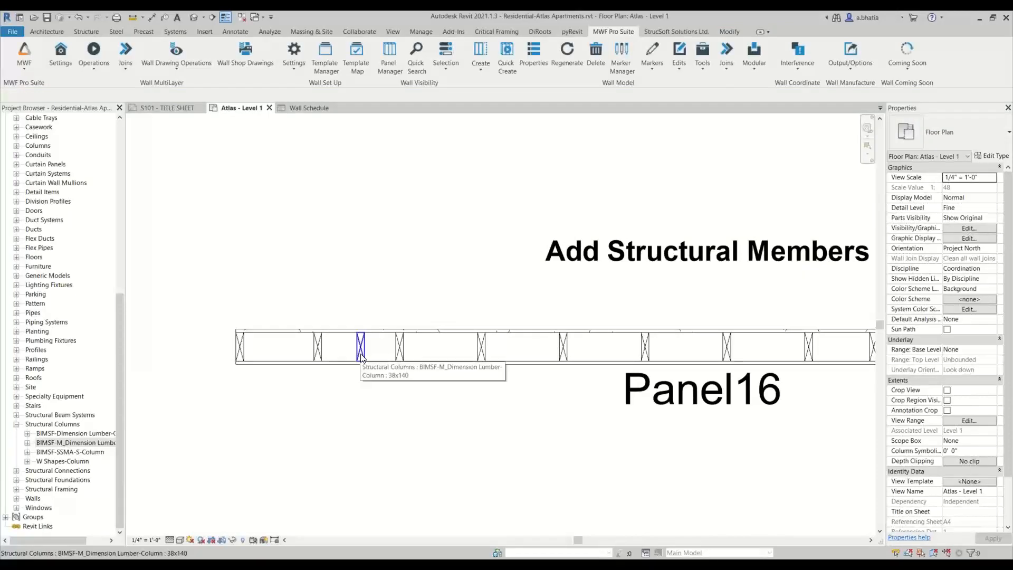
pyautogui.scroll(-3, 362, 359)
pyautogui.moveTo(407, 403); pyautogui.dragTo(375, 331, button='middle')
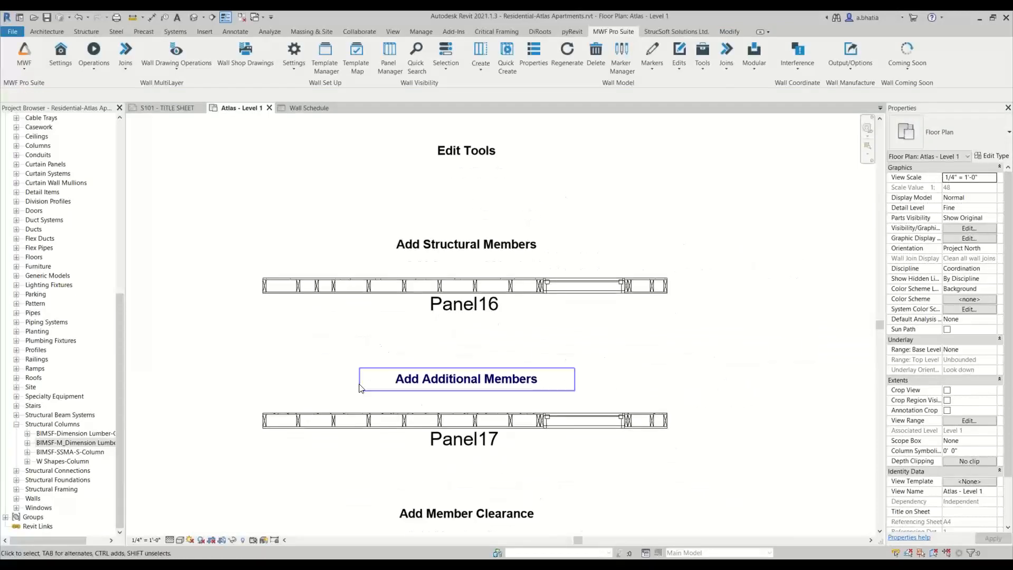
pyautogui.moveTo(359, 394); pyautogui.dragTo(354, 321, button='middle')
pyautogui.scroll(3, 347, 325)
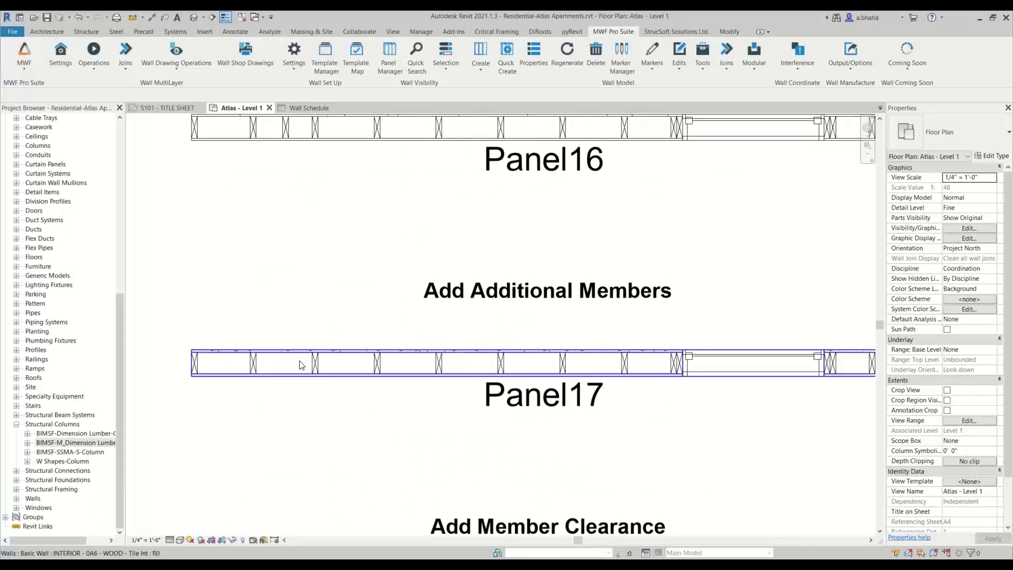
# - Move a Panel17 stud slightly to the left along the wall
pyautogui.moveTo(319, 363); pyautogui.dragTo(366, 407, button='middle')
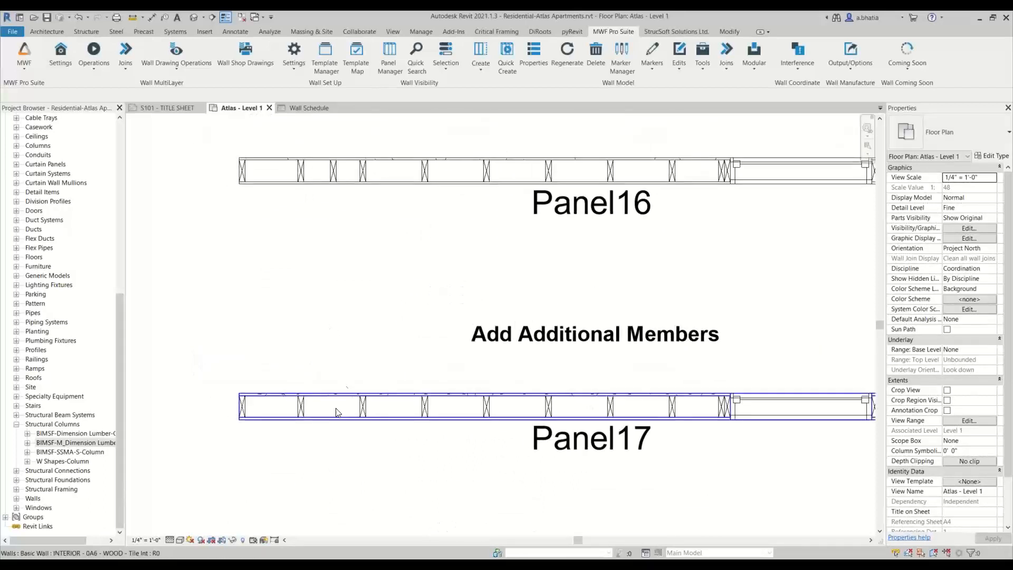
pyautogui.click(364, 405)
pyautogui.moveTo(364, 405); pyautogui.dragTo(333, 405)
pyautogui.click(403, 258)
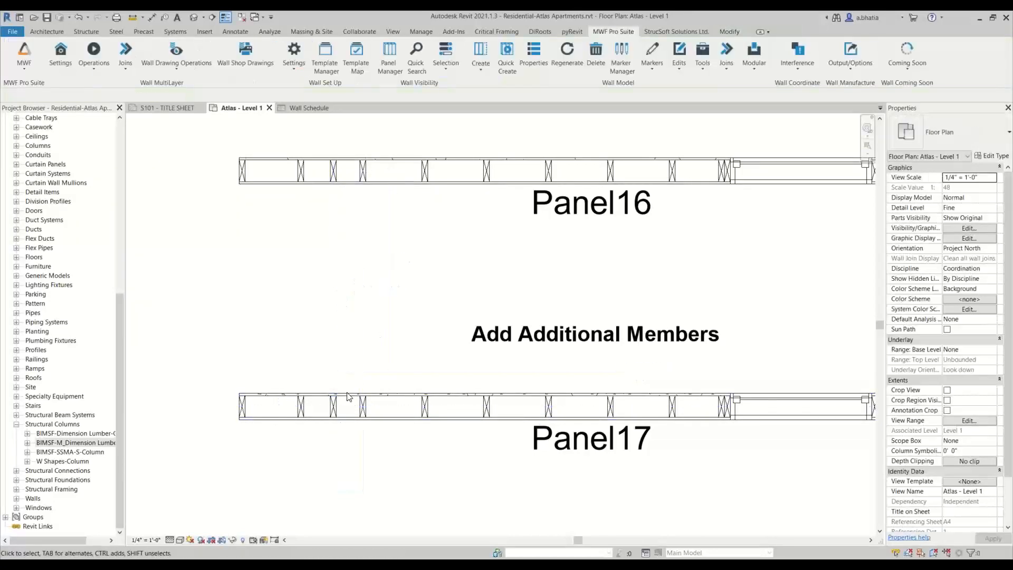
# - Run Add Extra Members on the moved Panel17 stud and pick the neighbouring stud
pyautogui.click(334, 405)
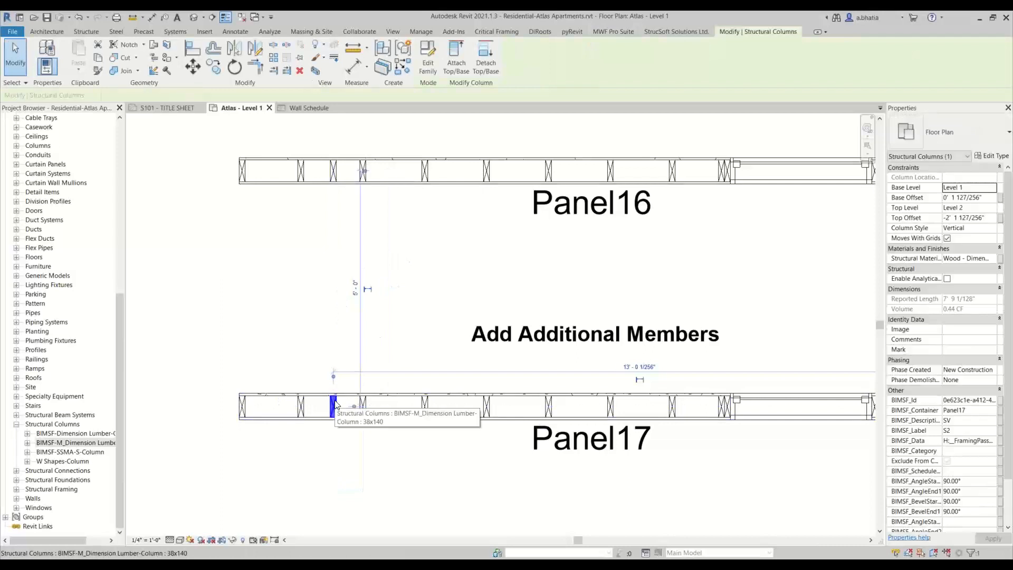
pyautogui.click(612, 33)
pyautogui.click(654, 66)
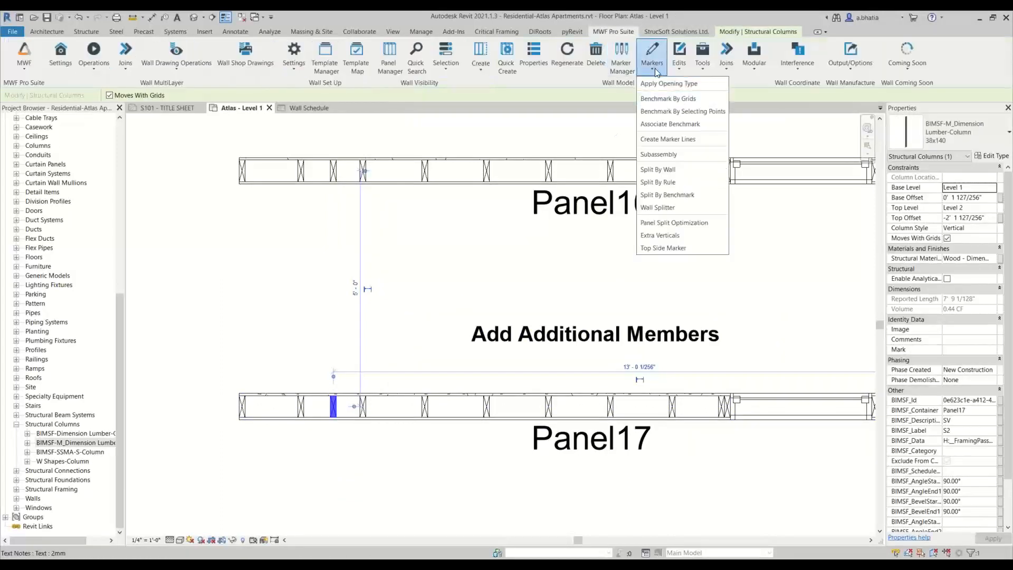
pyautogui.click(689, 59)
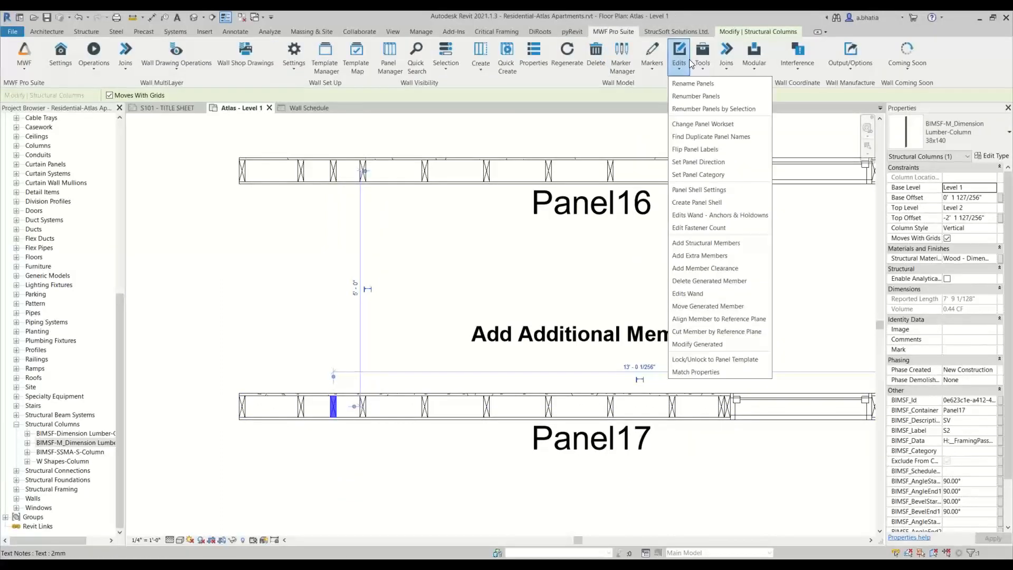
pyautogui.click(708, 261)
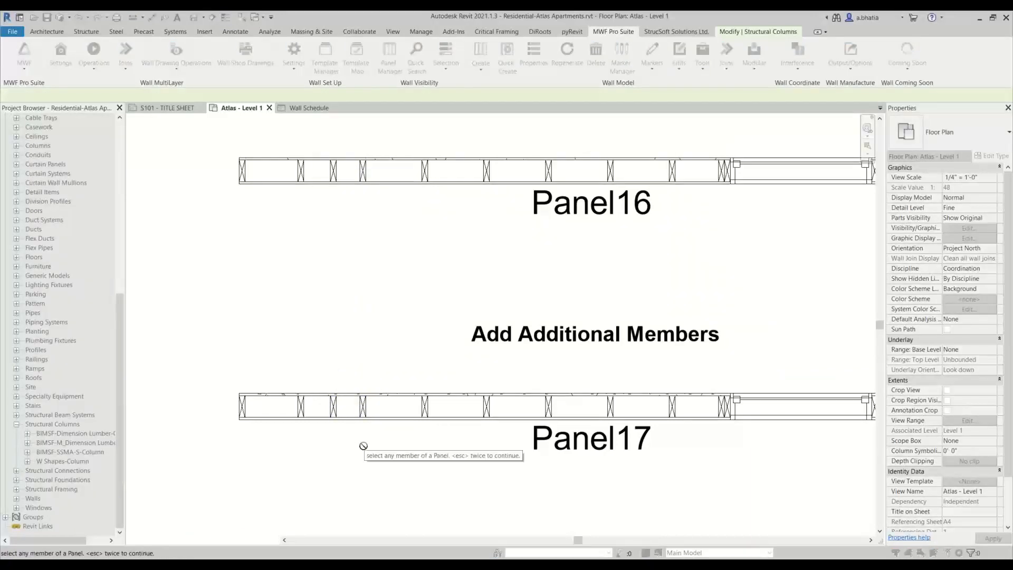
pyautogui.click(364, 407)
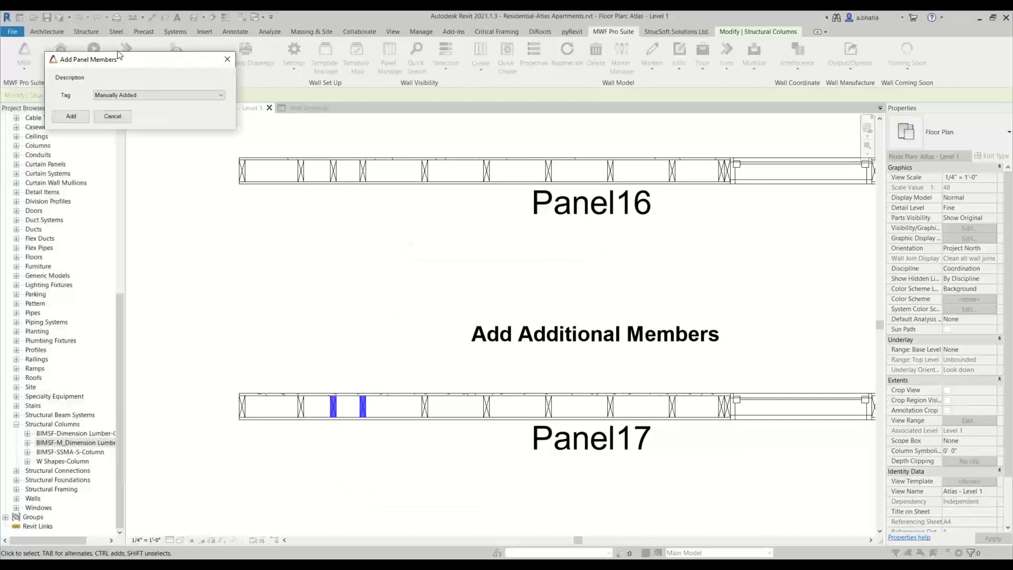
# - Tag the extra member as Connector Member and add it
pyautogui.moveTo(118, 55); pyautogui.dragTo(321, 247)
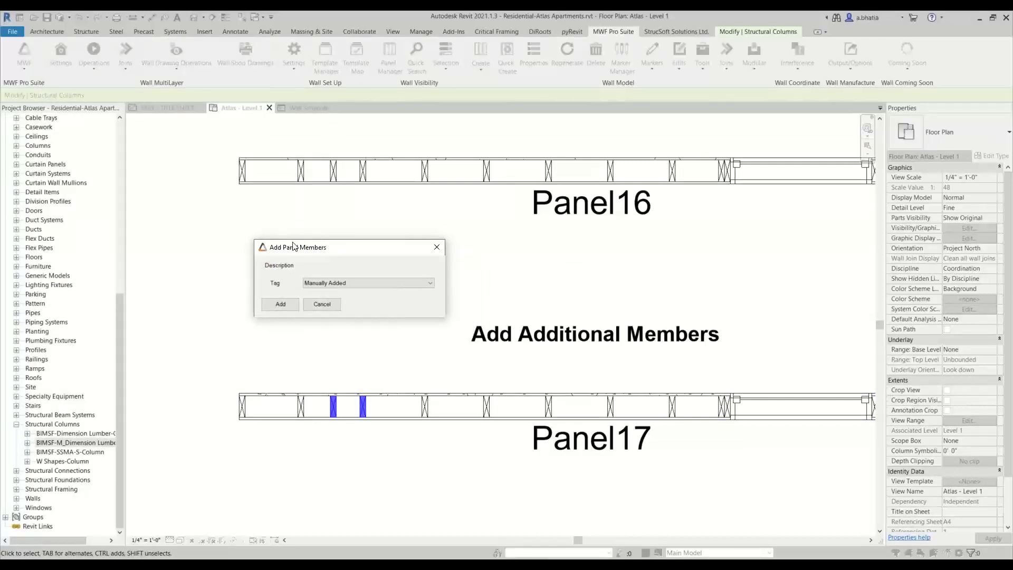
pyautogui.click(338, 283)
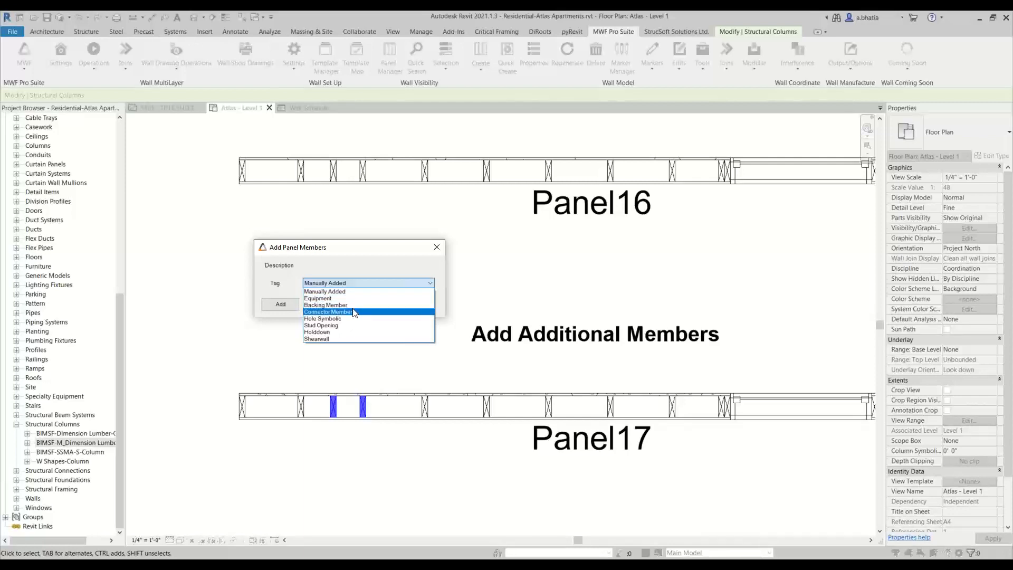
pyautogui.click(354, 312)
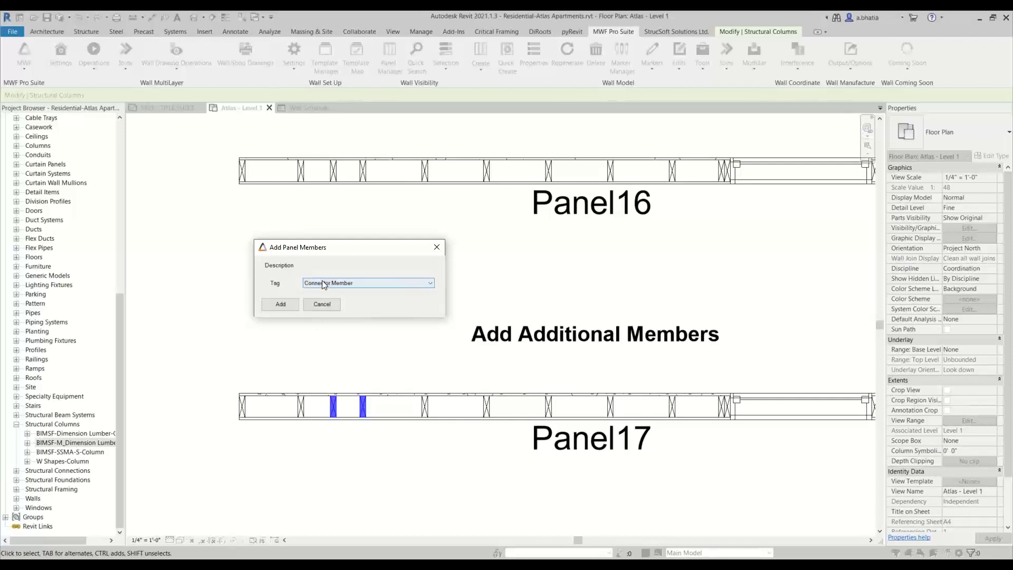
pyautogui.click(363, 286)
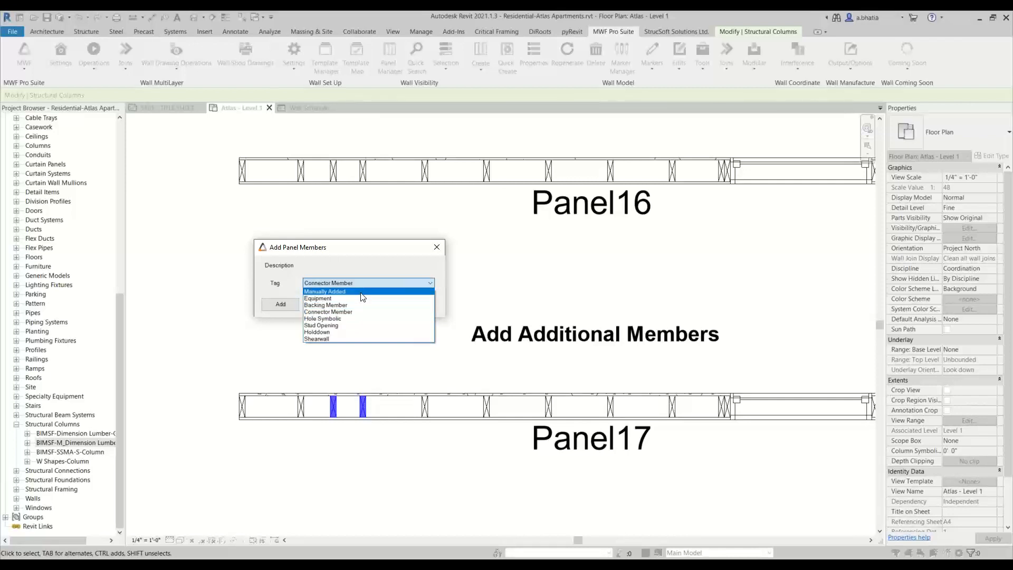
pyautogui.click(340, 312)
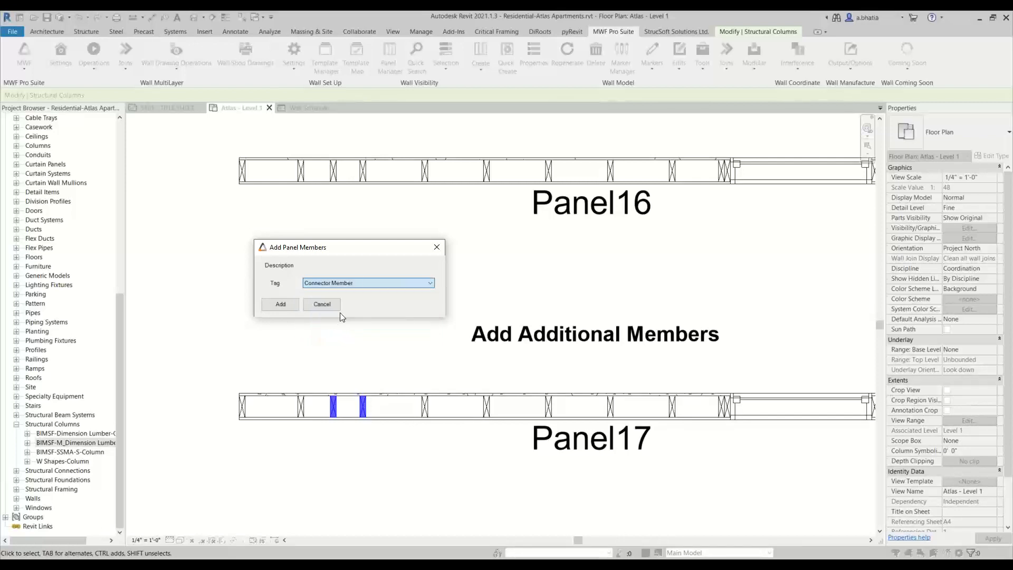
pyautogui.click(281, 305)
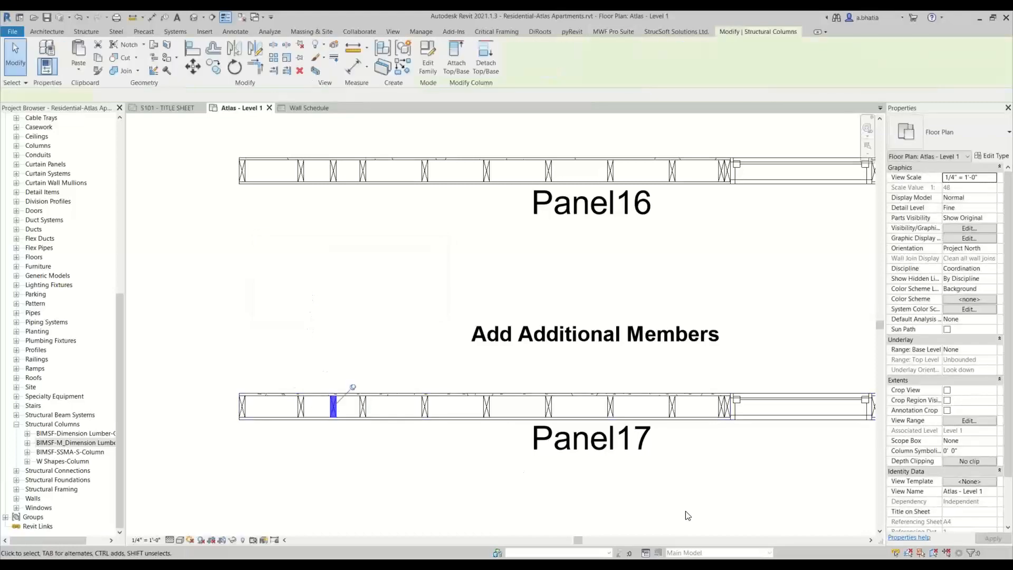
# - Inspect the new Panel17 member's properties and review the framing of Panel16 and Panel17
pyautogui.scroll(-2, 986, 438)
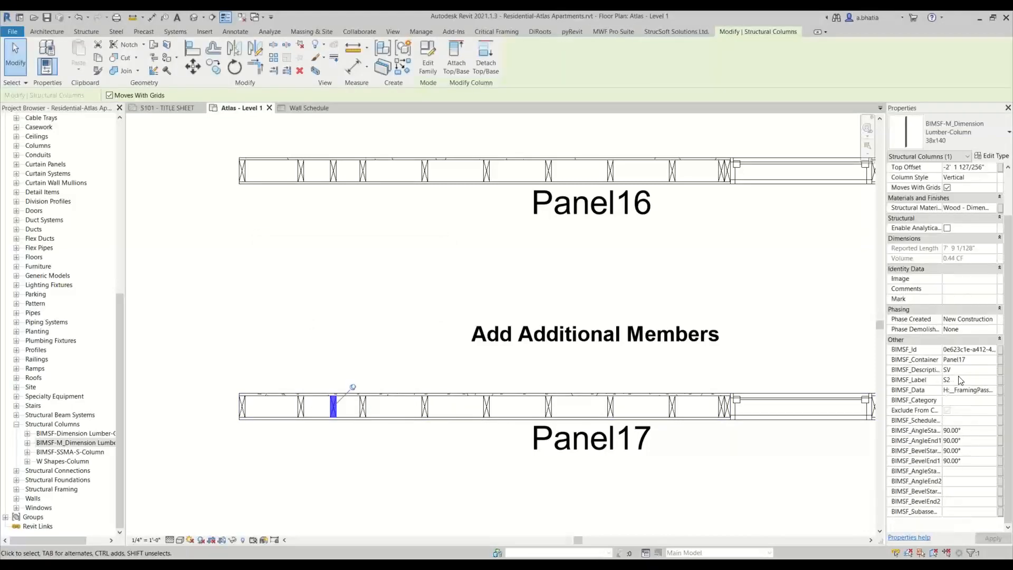
pyautogui.click(327, 332)
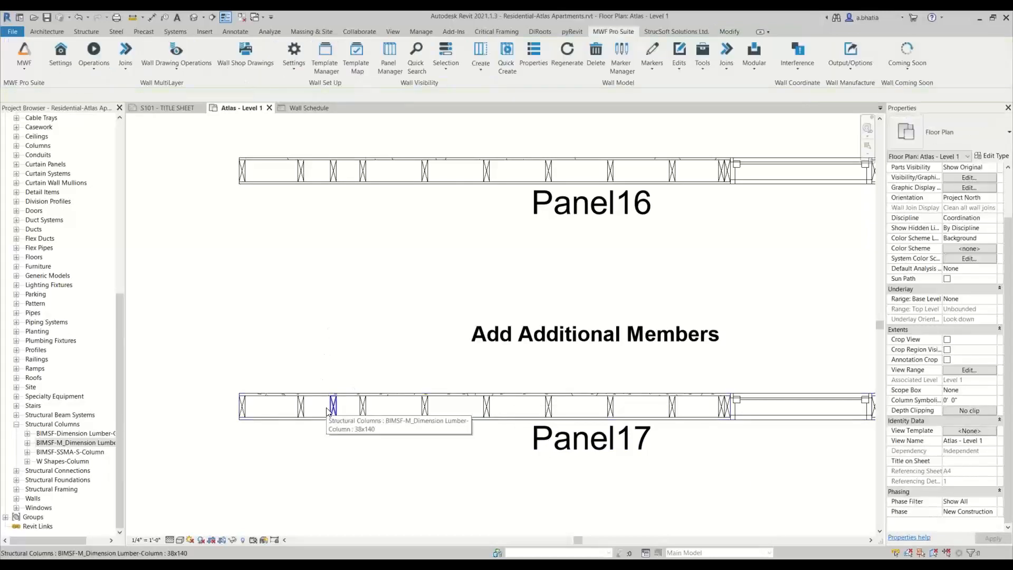
pyautogui.scroll(-2, 328, 409)
pyautogui.scroll(4, 306, 412)
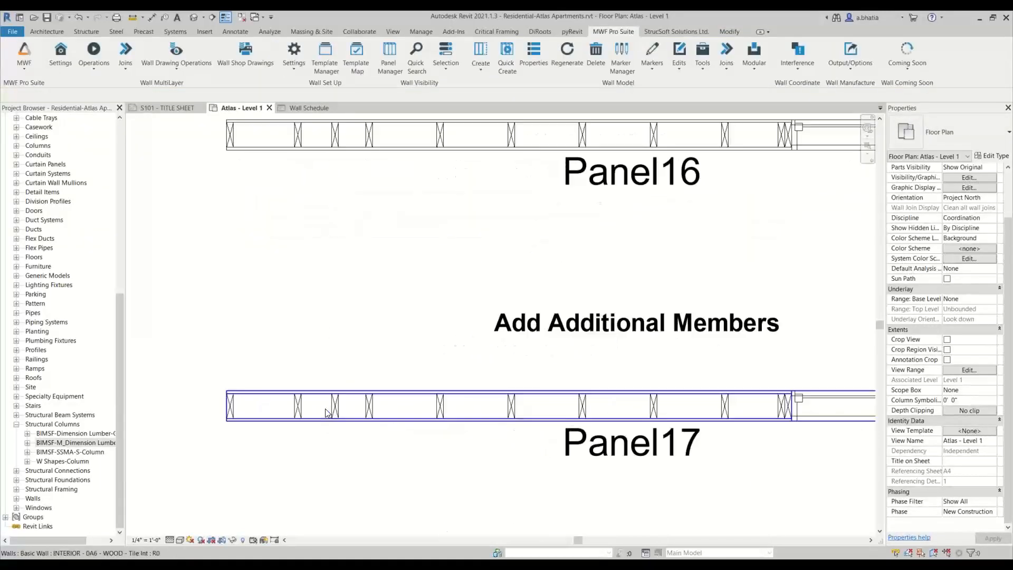
pyautogui.scroll(2, 298, 412)
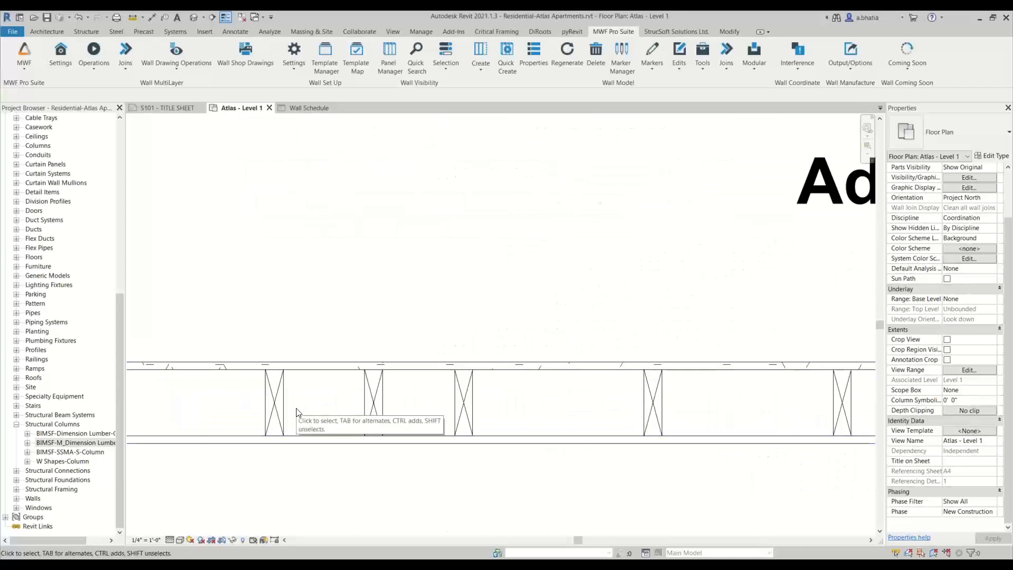
pyautogui.scroll(-2, 310, 430)
pyautogui.moveTo(311, 431); pyautogui.dragTo(311, 362, button='middle')
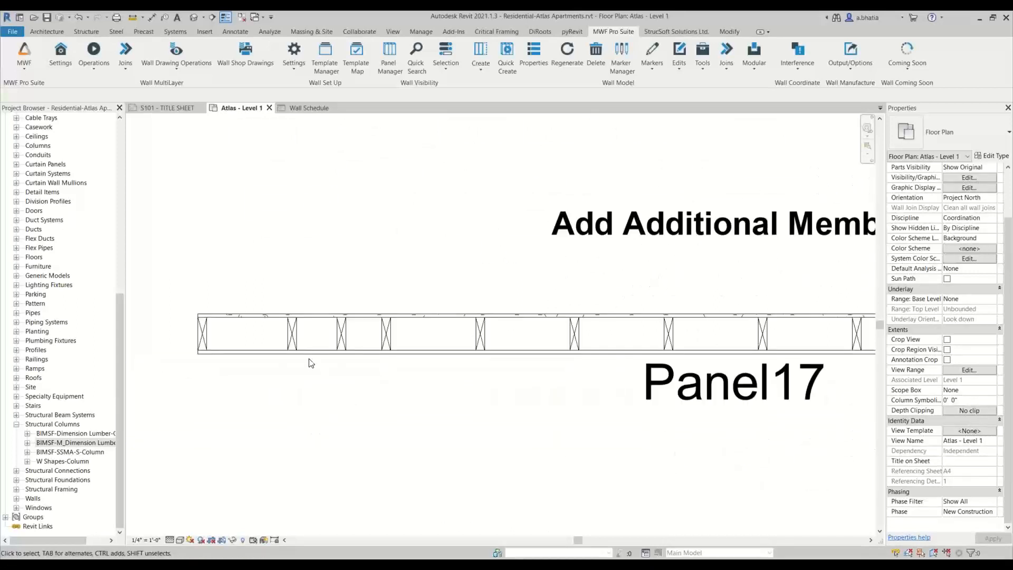
pyautogui.scroll(3, 305, 333)
pyautogui.scroll(-3, 295, 319)
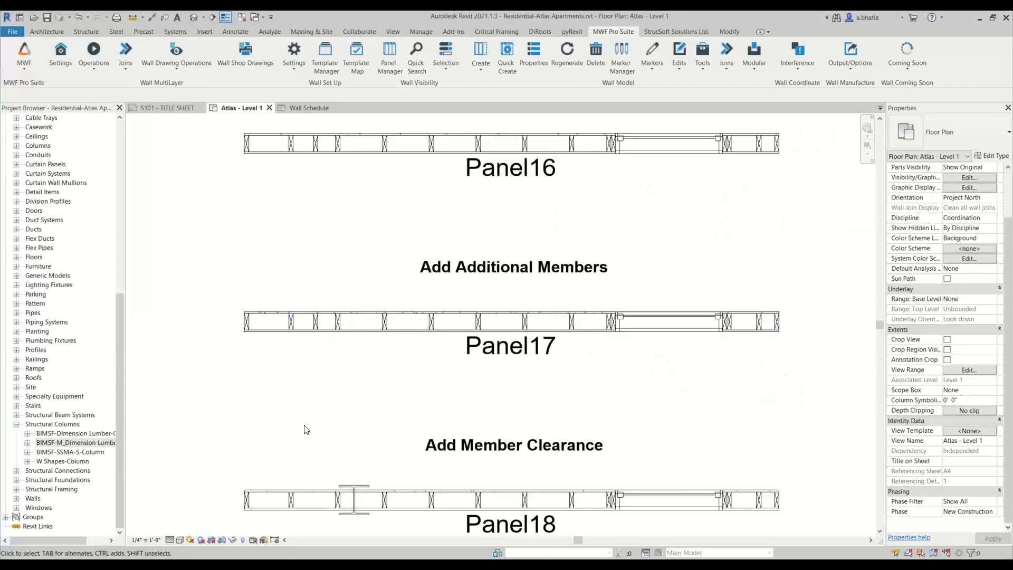
pyautogui.moveTo(316, 423); pyautogui.dragTo(322, 368, button='middle')
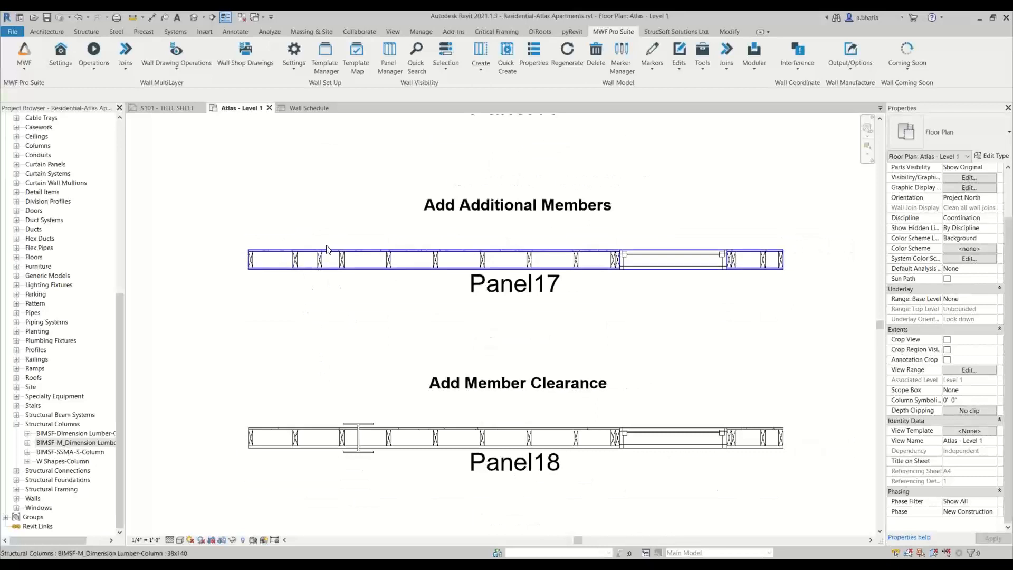
# - Review the framing of the Panel17 and Panel18 examples in the plan view
pyautogui.moveTo(356, 351); pyautogui.dragTo(345, 268, button='middle')
pyautogui.scroll(-1, 338, 314)
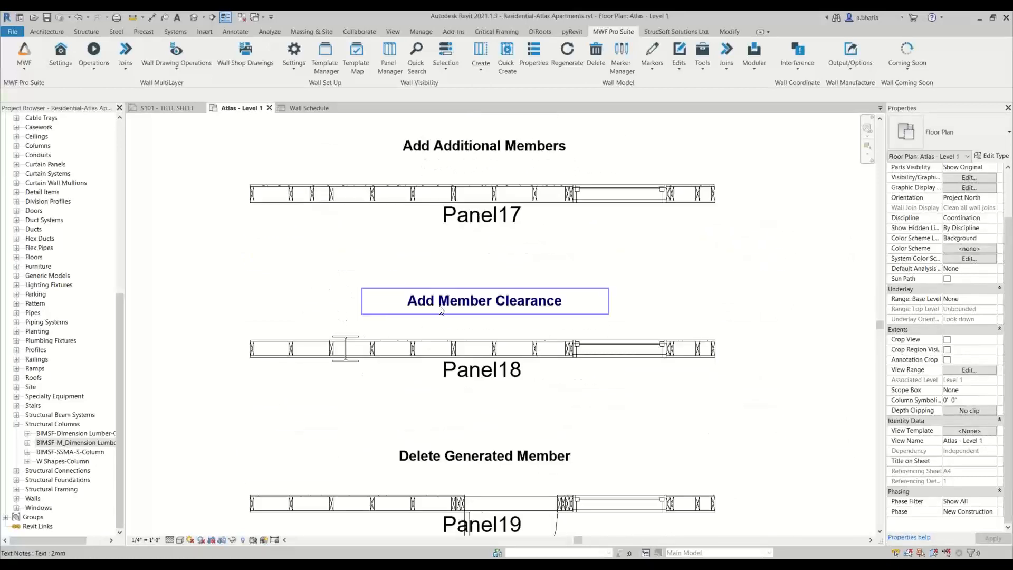
pyautogui.moveTo(527, 165); pyautogui.dragTo(528, 208, button='middle')
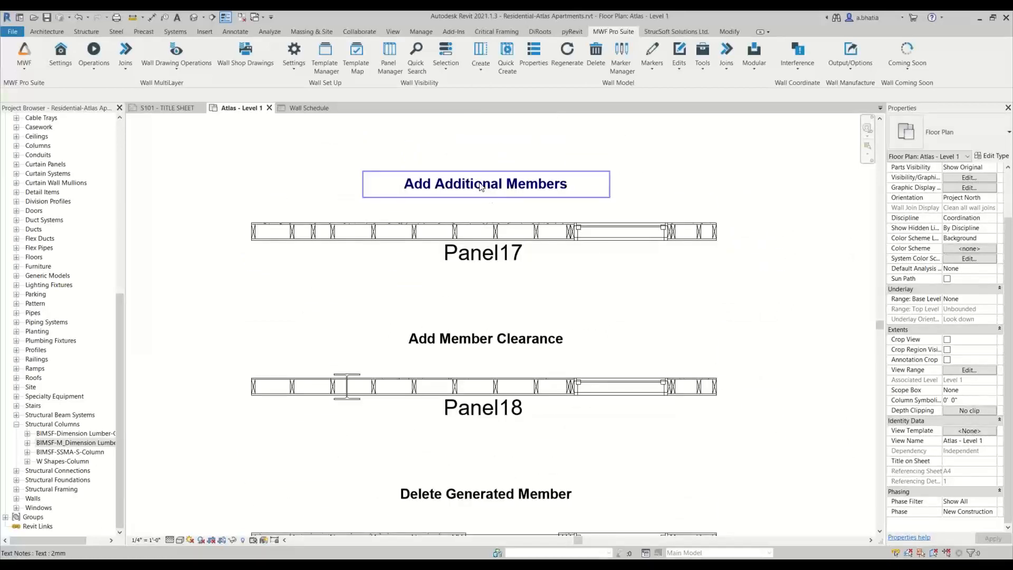
pyautogui.moveTo(356, 331); pyautogui.dragTo(355, 367, button='middle')
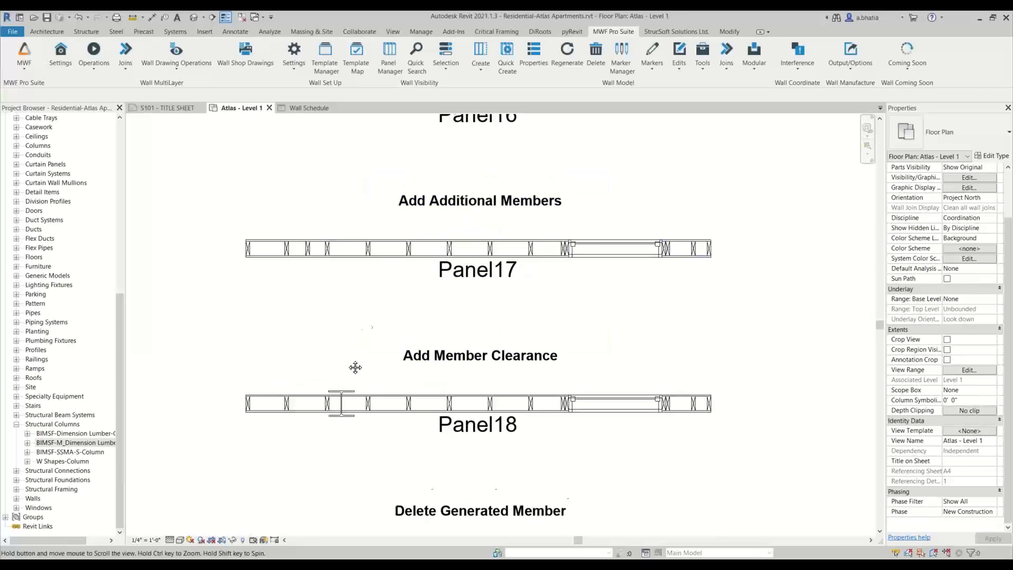
pyautogui.scroll(-1, 351, 376)
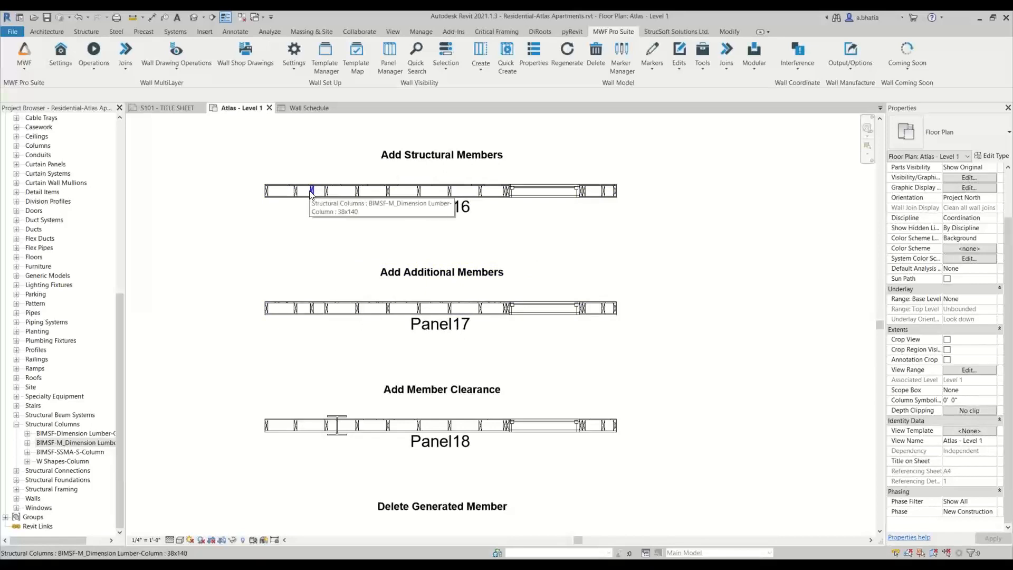
pyautogui.scroll(2, 298, 318)
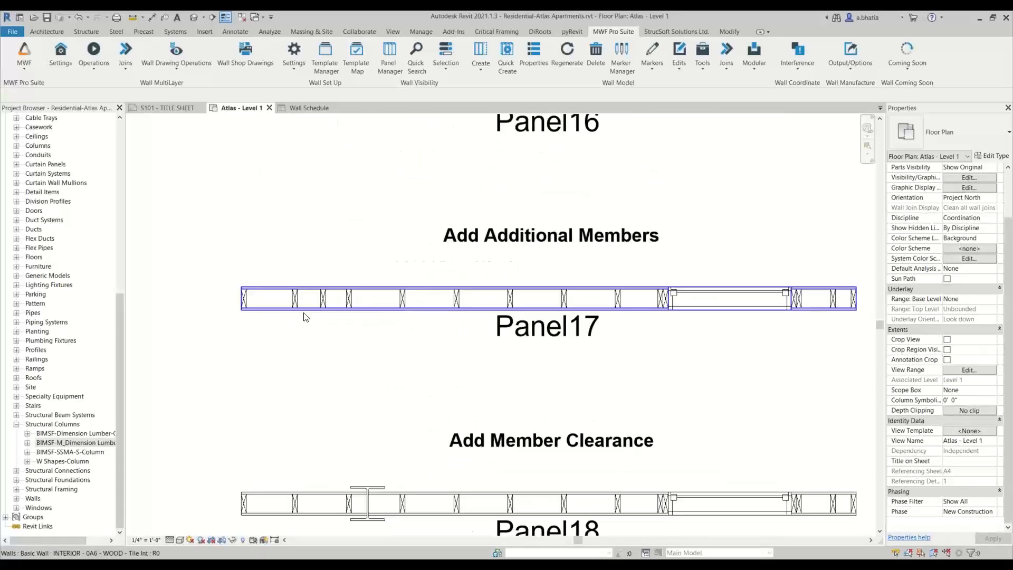
pyautogui.click(323, 301)
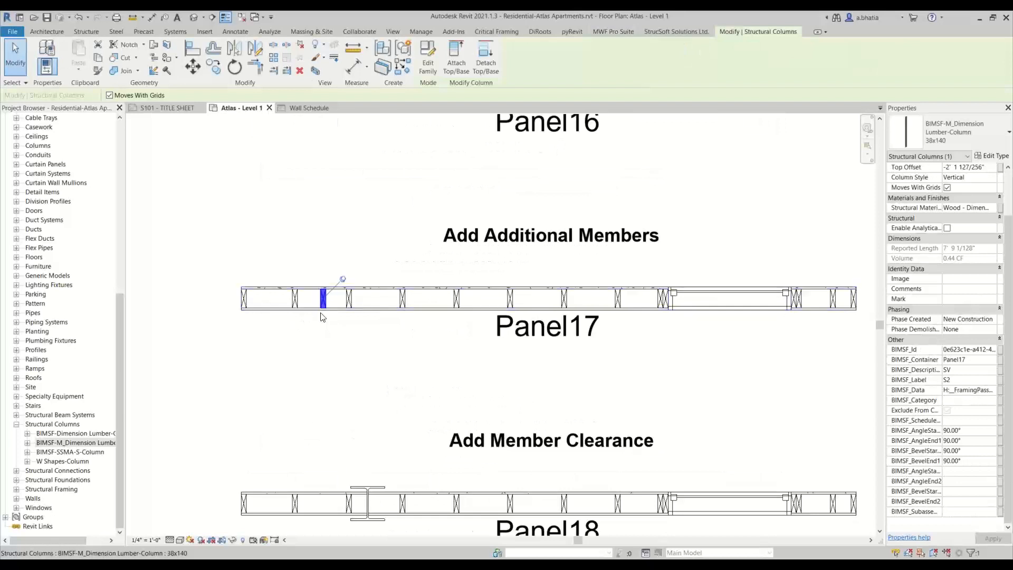
pyautogui.moveTo(358, 341); pyautogui.dragTo(328, 196, button='middle')
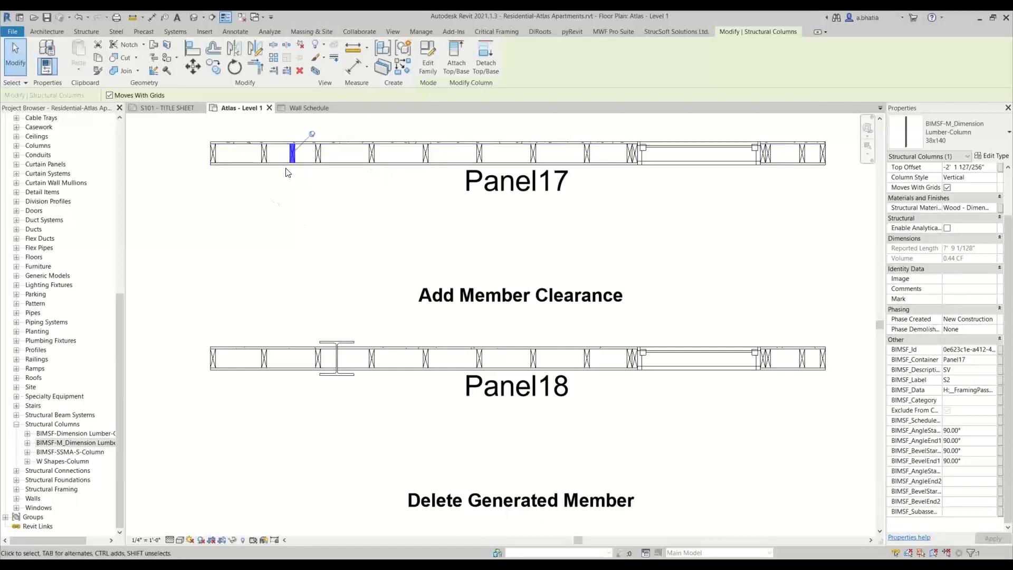
pyautogui.click(300, 199)
pyautogui.scroll(-2, 304, 264)
pyautogui.moveTo(315, 282); pyautogui.dragTo(333, 253, button='middle')
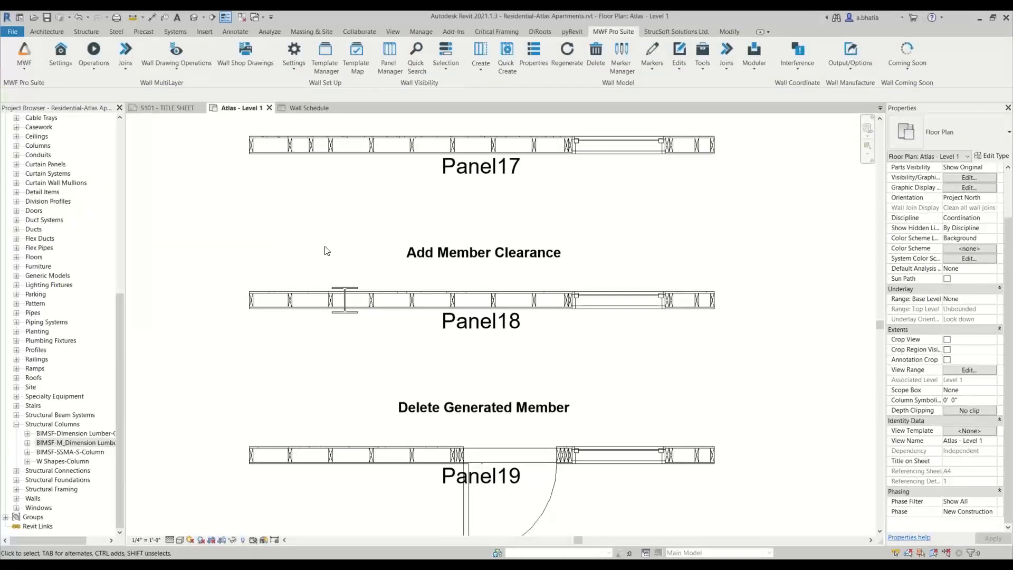
pyautogui.moveTo(371, 146); pyautogui.dragTo(359, 170, button='middle')
pyautogui.scroll(1, 339, 301)
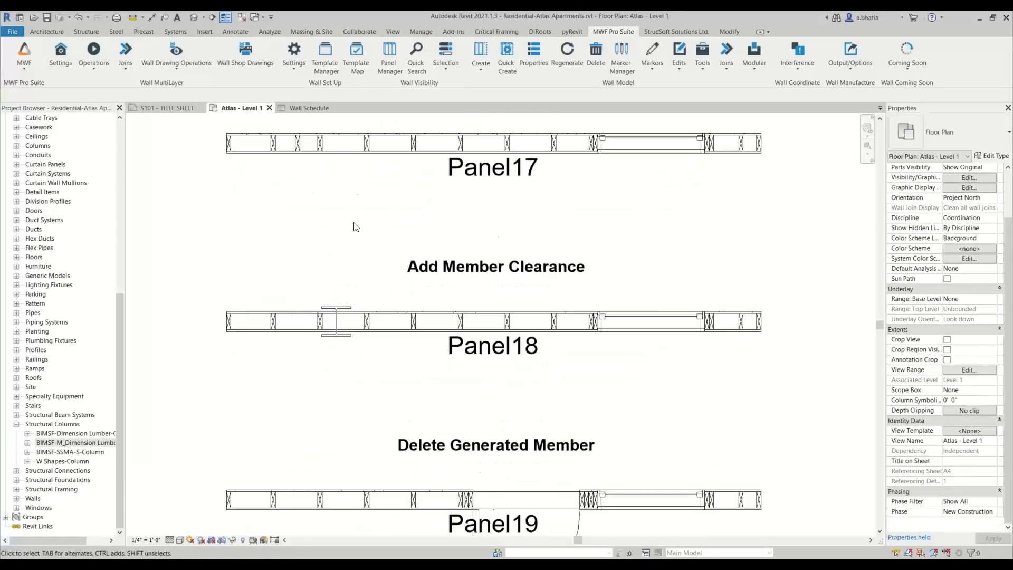
pyautogui.scroll(2, 339, 332)
pyautogui.scroll(-2, 340, 337)
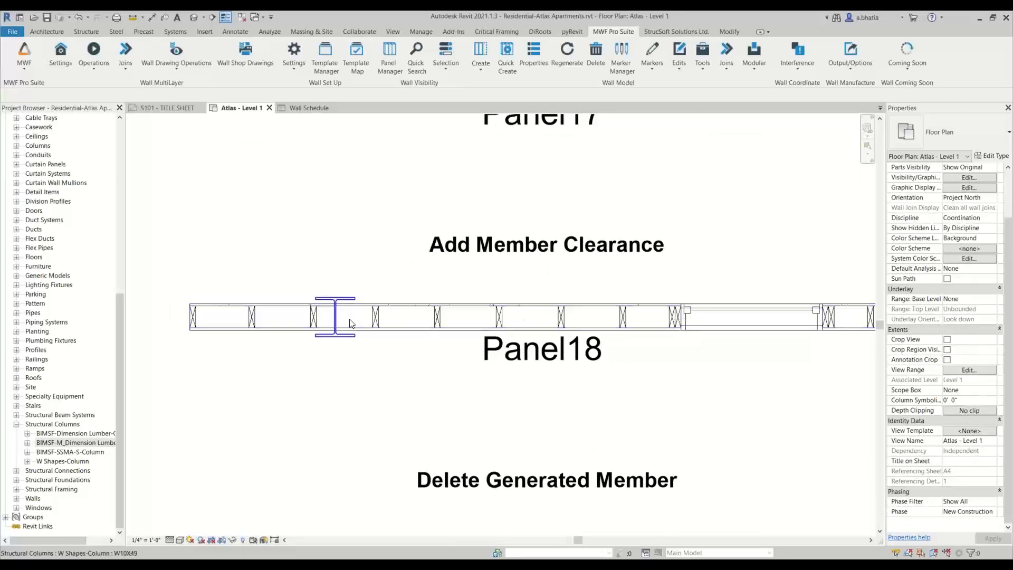
pyautogui.scroll(1, 340, 320)
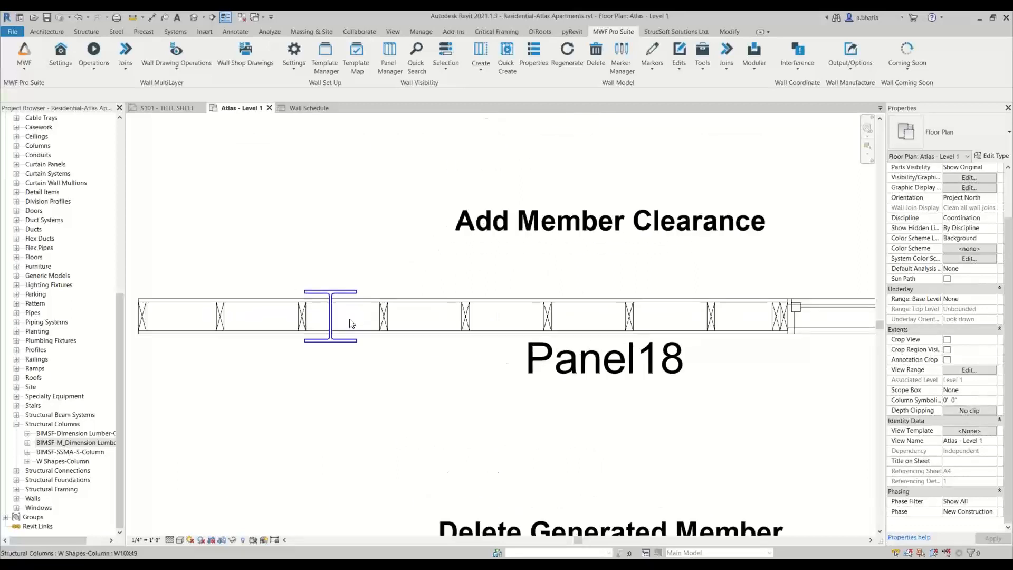
# - Select the W-shape steel column crossing Panel18 and launch Add Member Clearance
pyautogui.click(336, 291)
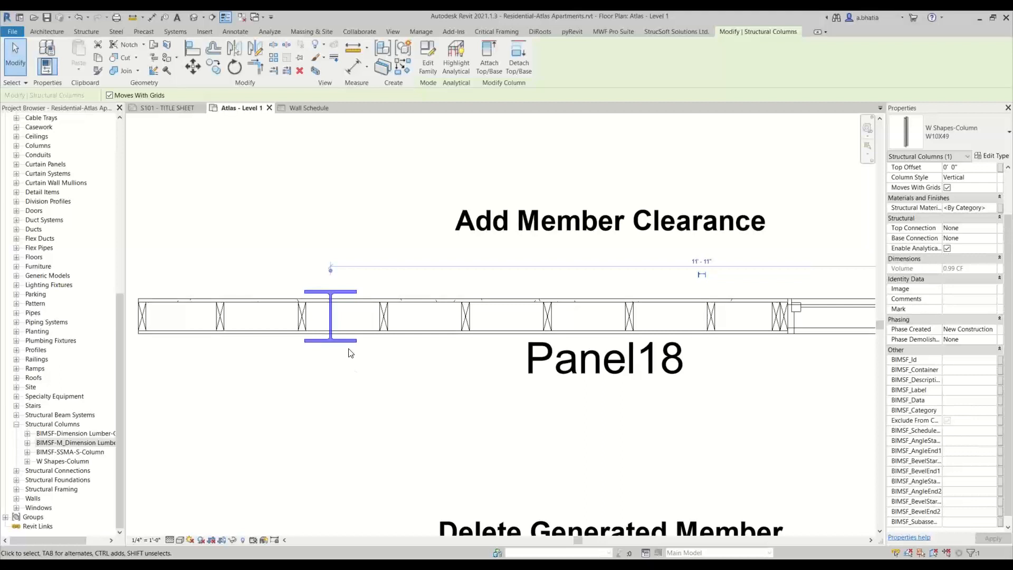
pyautogui.moveTo(385, 367); pyautogui.dragTo(336, 359, button='middle')
pyautogui.scroll(-2, 336, 360)
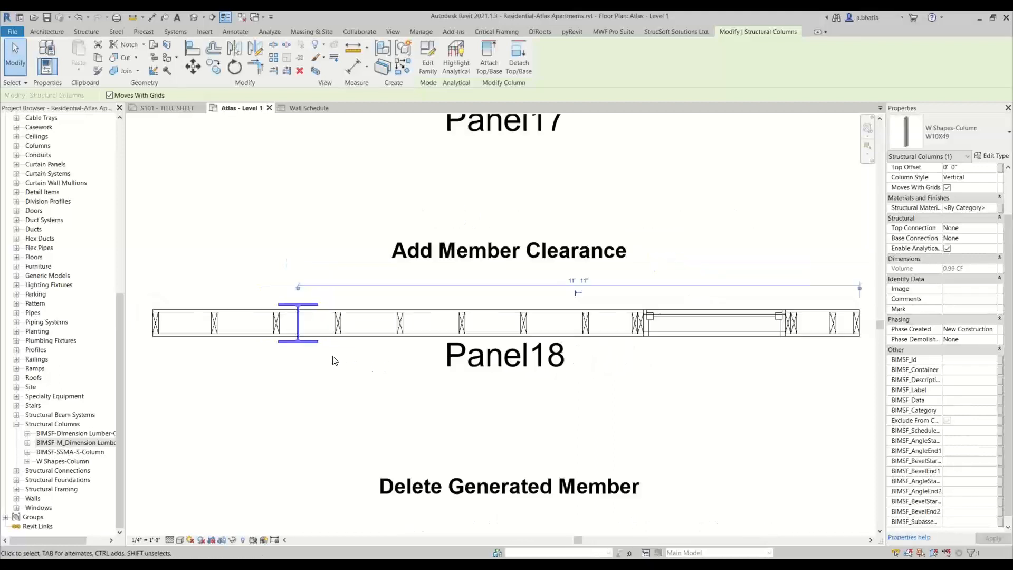
pyautogui.scroll(2, 300, 330)
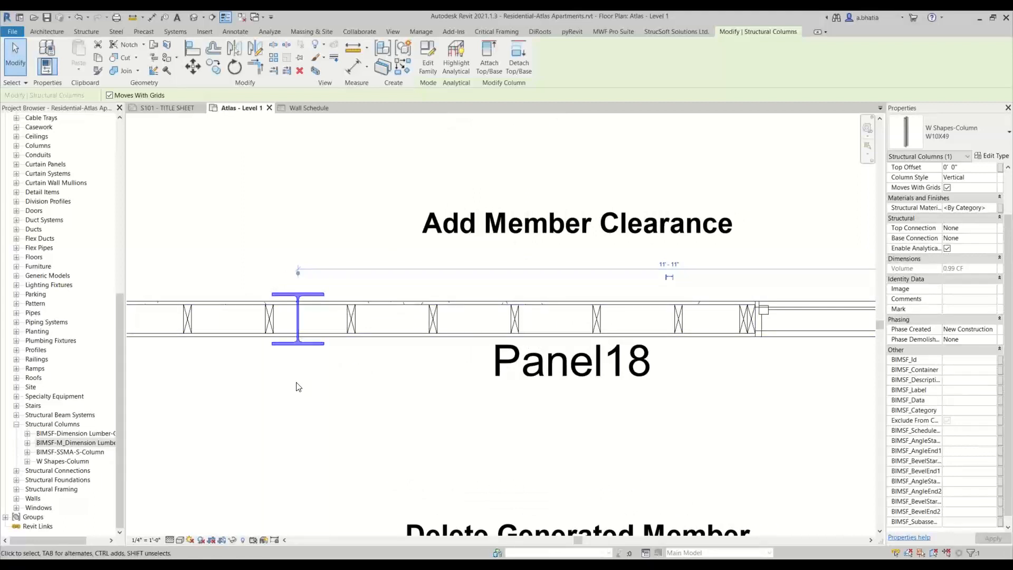
pyautogui.click(608, 31)
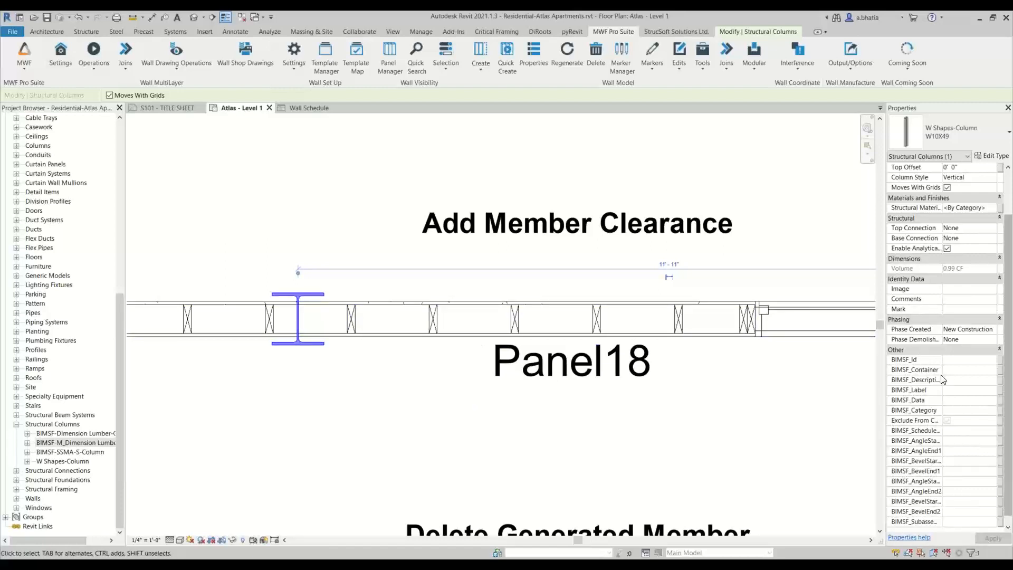
pyautogui.scroll(-1, 961, 347)
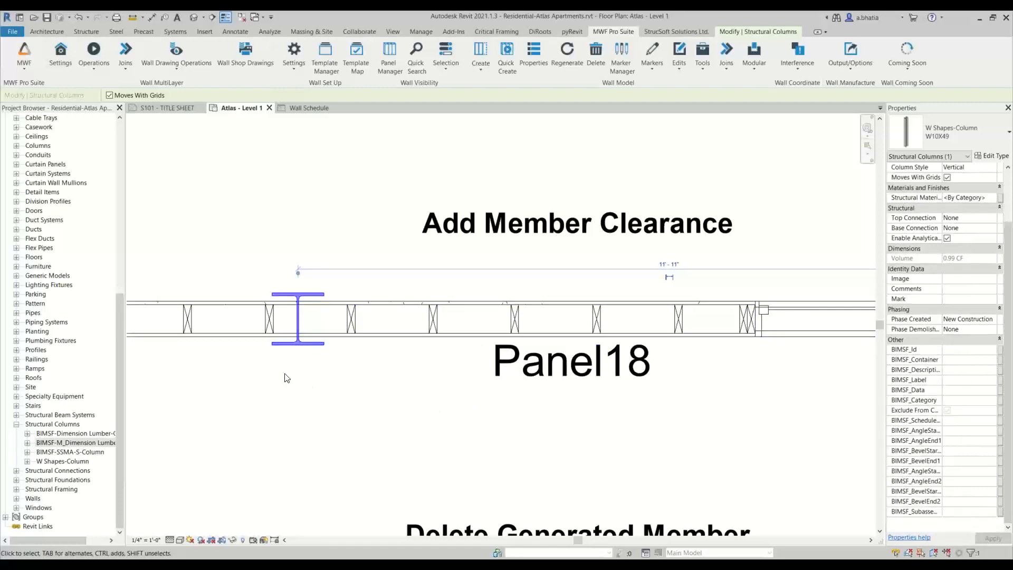
pyautogui.click(680, 59)
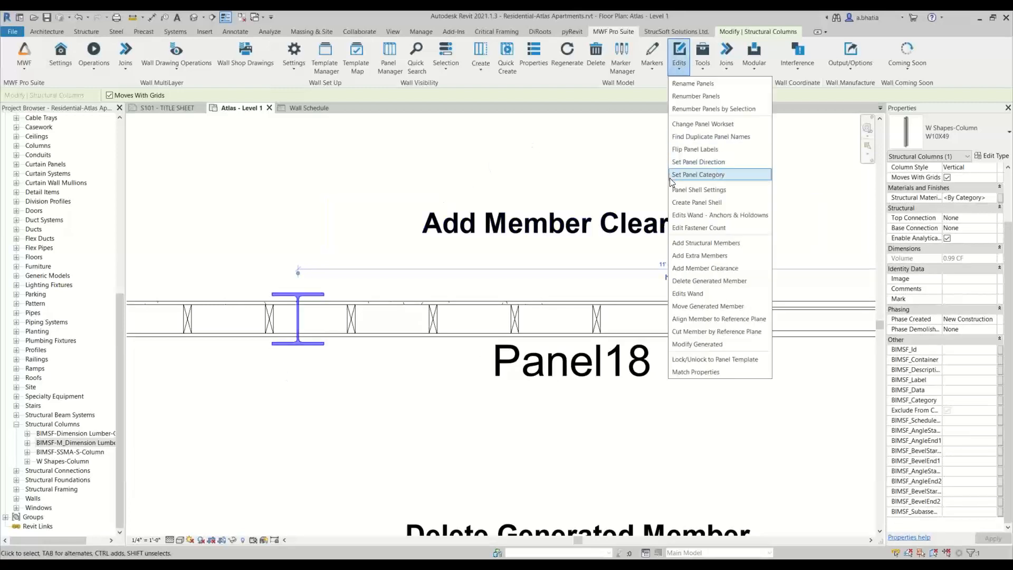
pyautogui.click(710, 269)
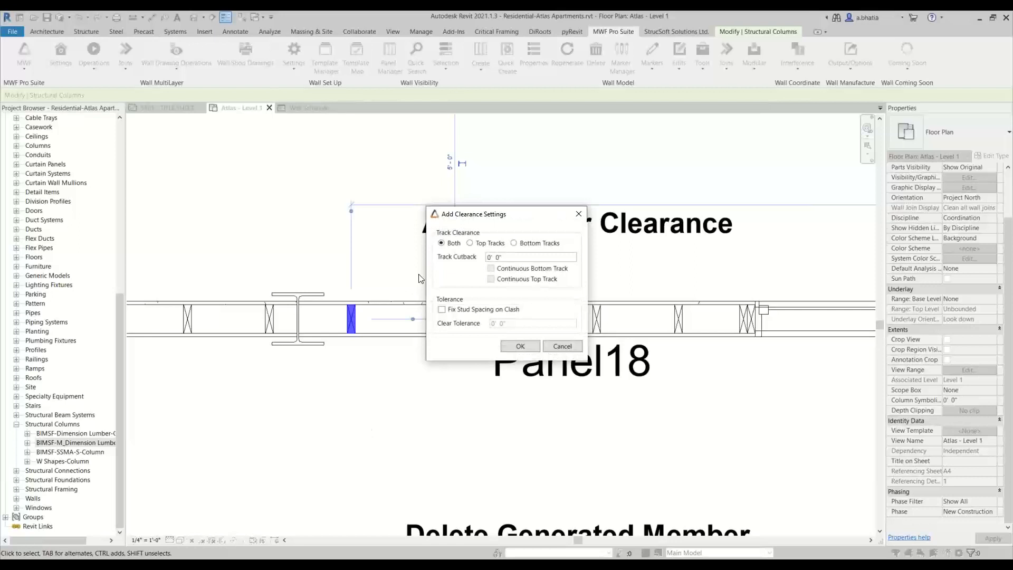
# - Set the track clearance to Both tracks, confirm the Add Clearance Settings and acknowledge the regeneration notice
pyautogui.click(472, 244)
pyautogui.click(441, 244)
pyautogui.press('Tab')
pyautogui.click(502, 313)
pyautogui.click(488, 310)
pyautogui.click(513, 349)
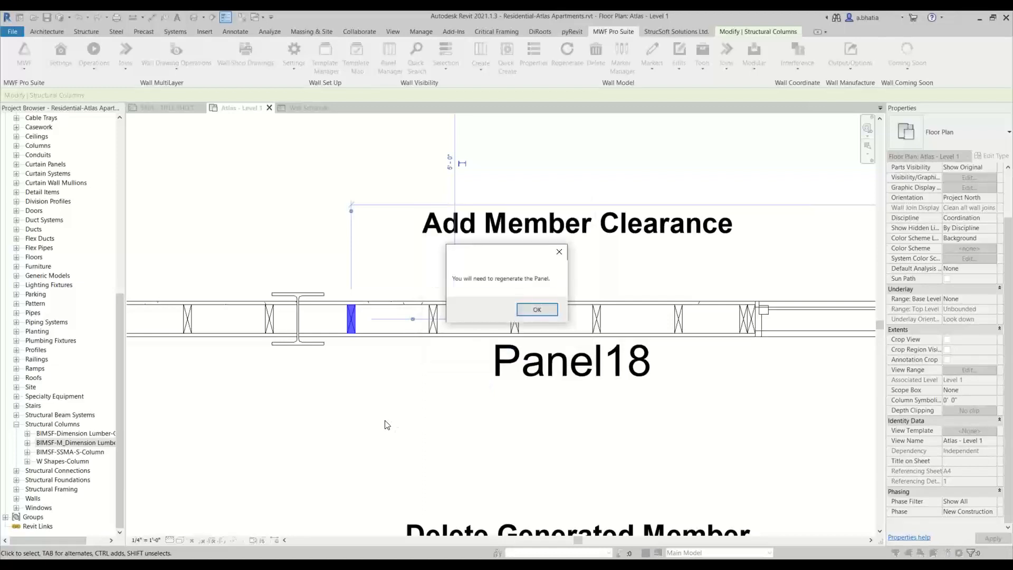
pyautogui.click(524, 312)
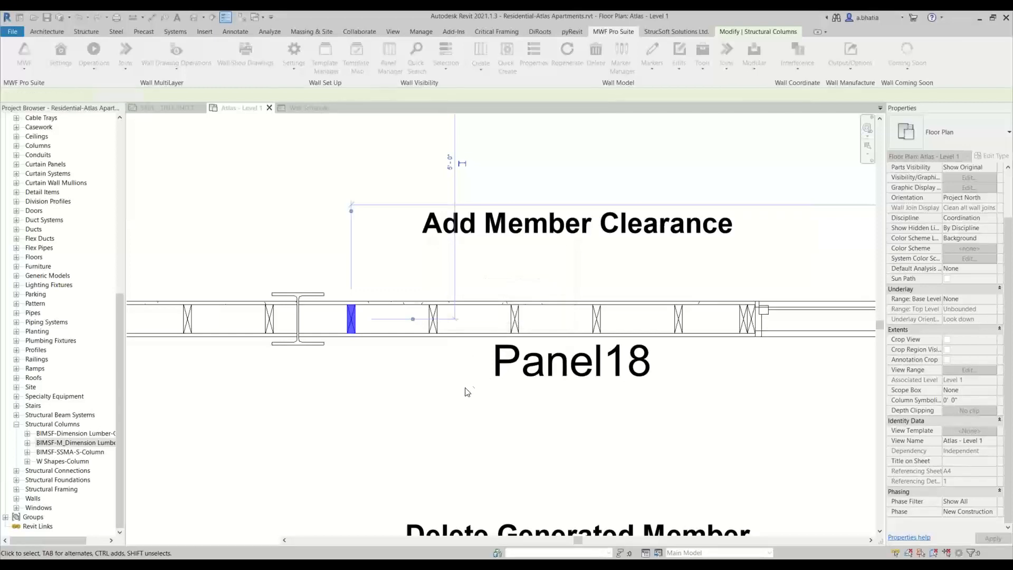
# - Regenerate the Panel18 wall framing around the steel column
pyautogui.click(613, 31)
pyautogui.click(573, 61)
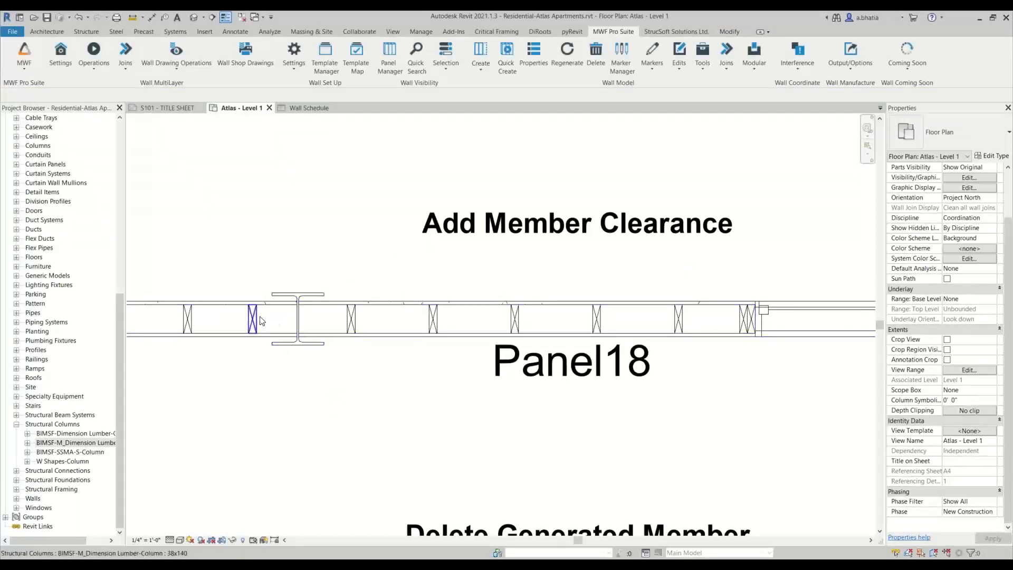
pyautogui.click(335, 338)
# - Open the 3D view and orbit around Panel18 to inspect the framing cleared around the column
pyautogui.click(194, 18)
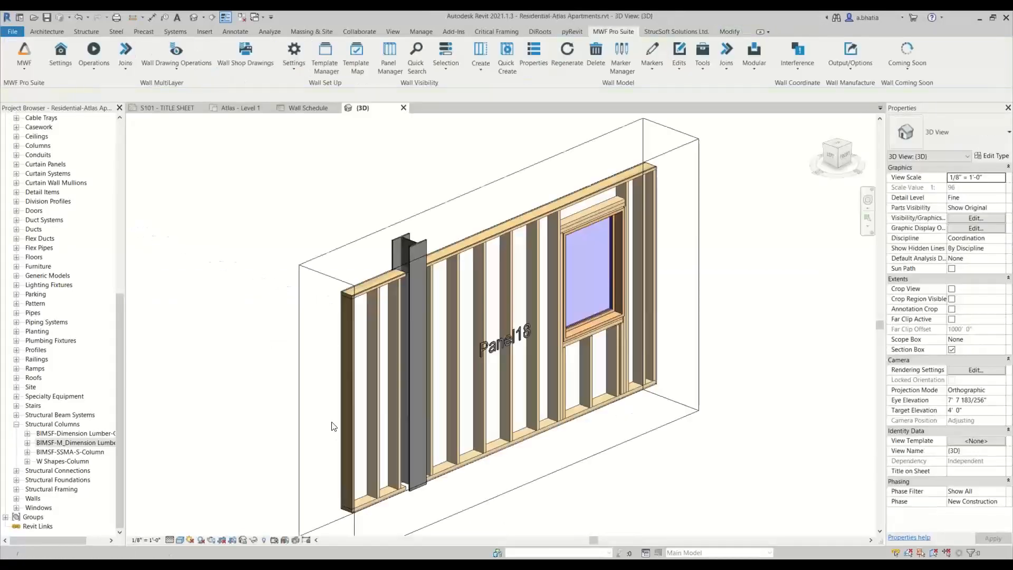
pyautogui.scroll(-2, 446, 391)
pyautogui.moveTo(457, 443); pyautogui.dragTo(483, 469, button='middle')
pyautogui.scroll(6, 380, 275)
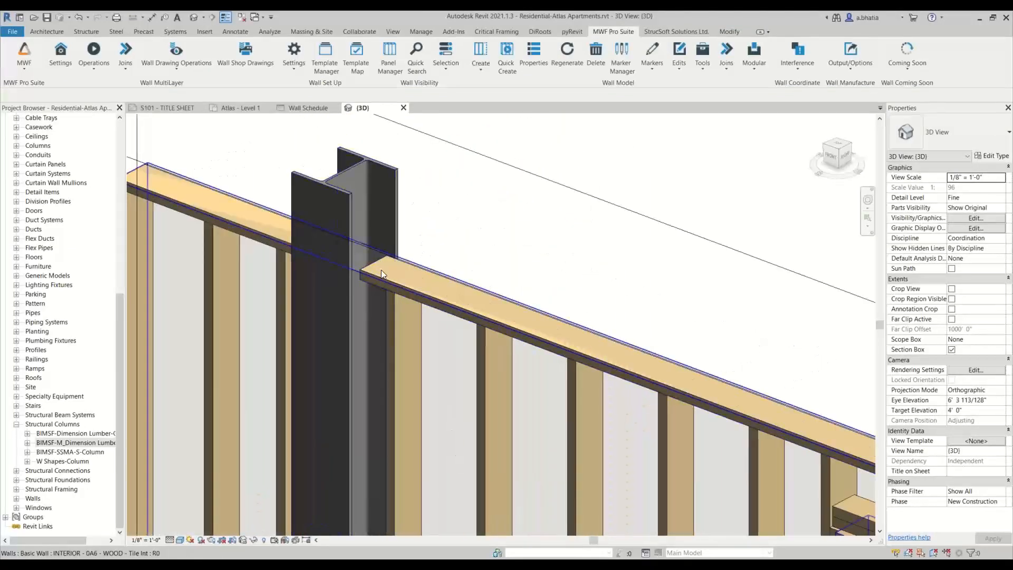
pyautogui.scroll(-4, 393, 255)
pyautogui.keyDown('shift'); pyautogui.moveTo(377, 318); pyautogui.dragTo(468, 340, button='middle'); pyautogui.keyUp('shift')
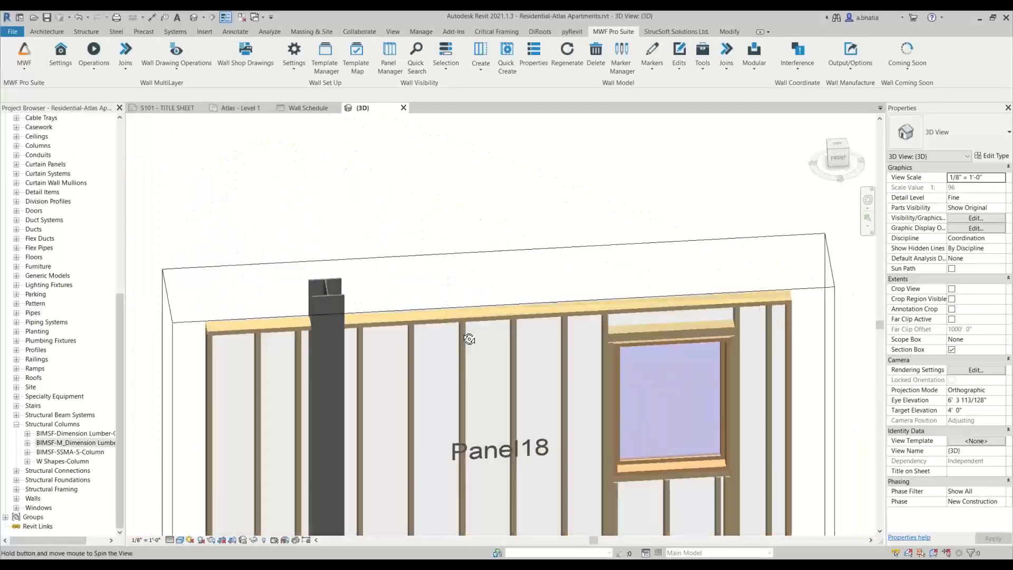
pyautogui.scroll(2, 292, 279)
pyautogui.scroll(-3, 369, 286)
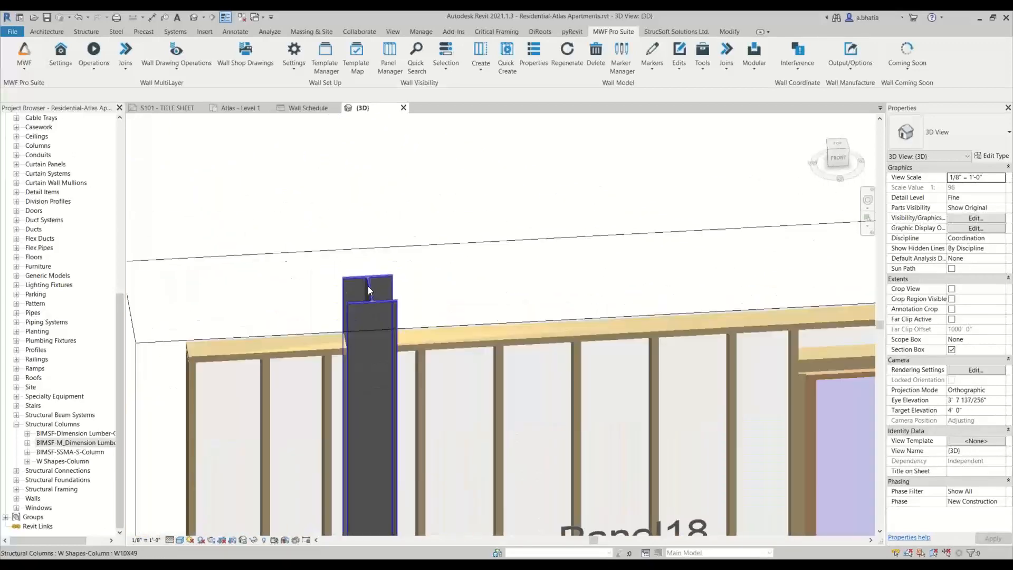
pyautogui.keyDown('shift'); pyautogui.moveTo(361, 365); pyautogui.dragTo(401, 449, button='middle'); pyautogui.keyUp('shift')
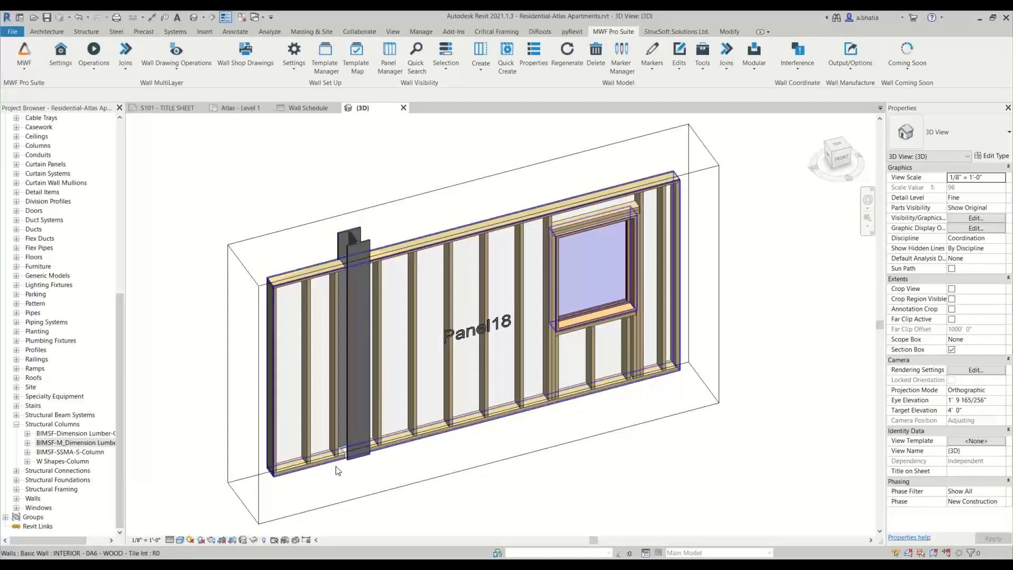
pyautogui.scroll(5, 340, 467)
pyautogui.scroll(-4, 339, 471)
pyautogui.keyDown('shift'); pyautogui.moveTo(344, 473); pyautogui.dragTo(213, 392, button='middle'); pyautogui.keyUp('shift')
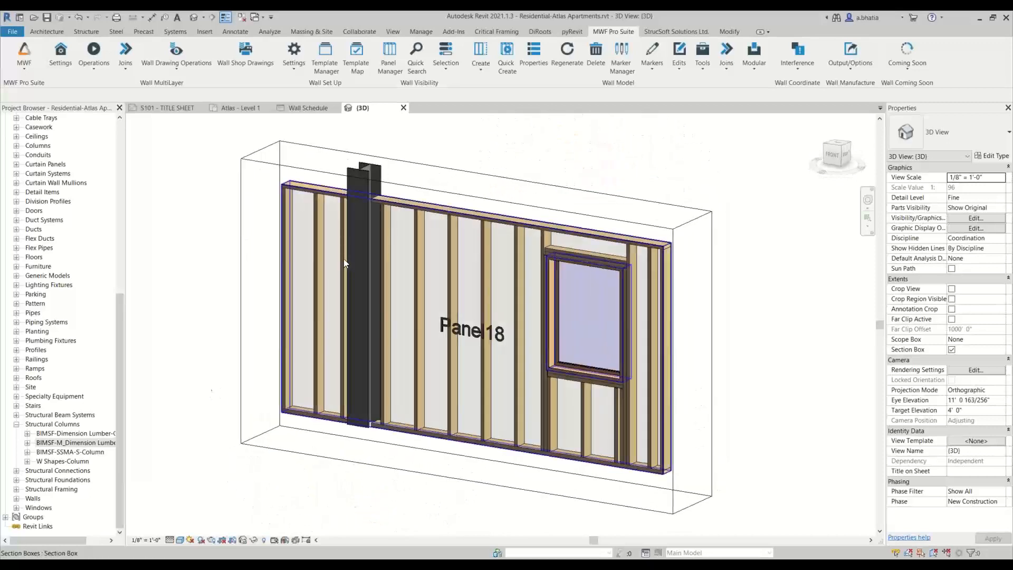
pyautogui.scroll(3, 382, 193)
pyautogui.scroll(-4, 348, 237)
pyautogui.keyDown('shift'); pyautogui.moveTo(315, 425); pyautogui.dragTo(403, 462, button='middle'); pyautogui.keyUp('shift')
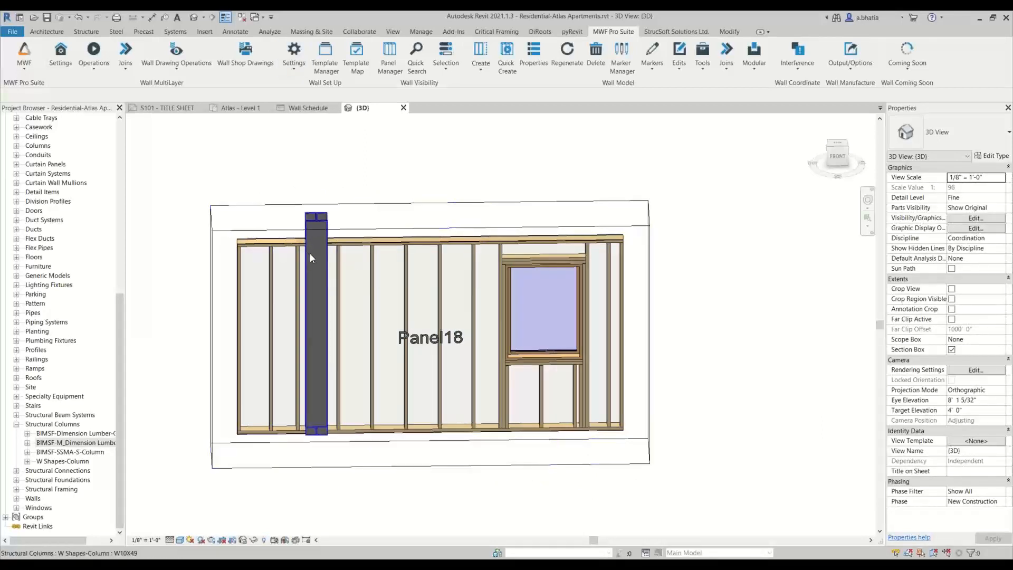
# - Return to the Level 1 plan and examine Panel19 in the Delete Generated Member example
pyautogui.click(238, 108)
pyautogui.scroll(7, 293, 288)
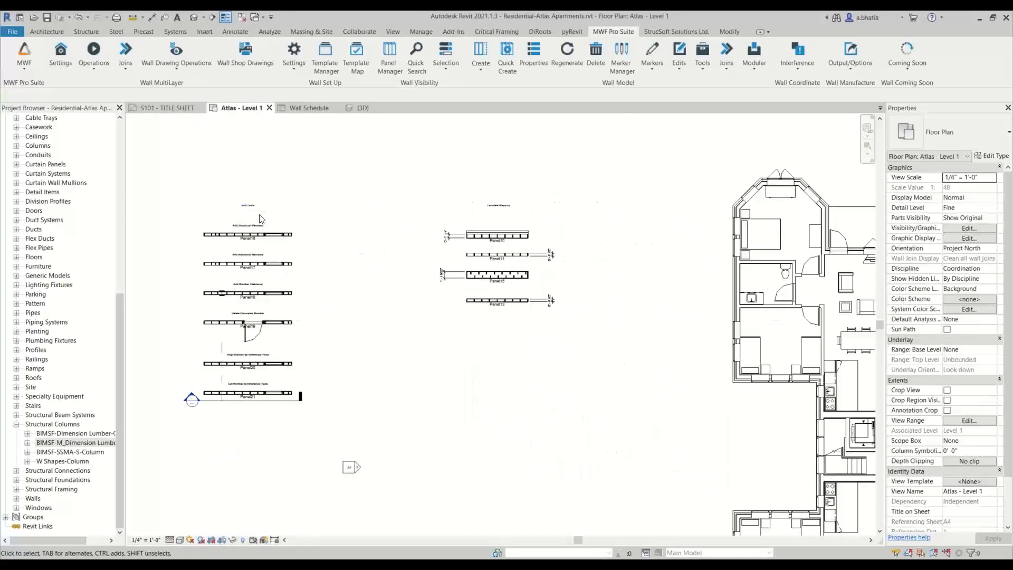
pyautogui.scroll(5, 297, 328)
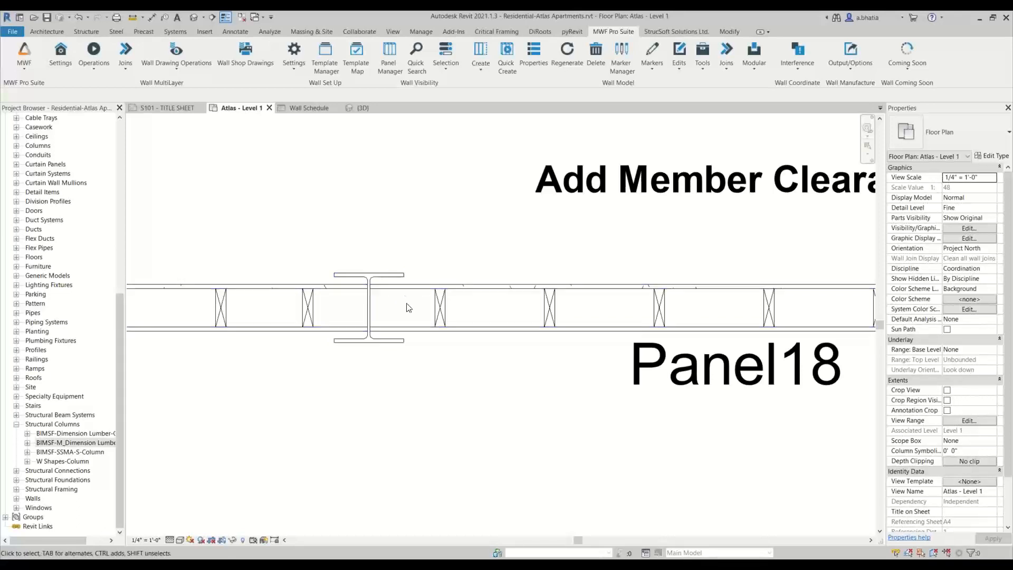
pyautogui.scroll(-5, 407, 307)
pyautogui.moveTo(434, 337); pyautogui.dragTo(420, 192, button='middle')
pyautogui.moveTo(493, 200); pyautogui.dragTo(471, 281, button='middle')
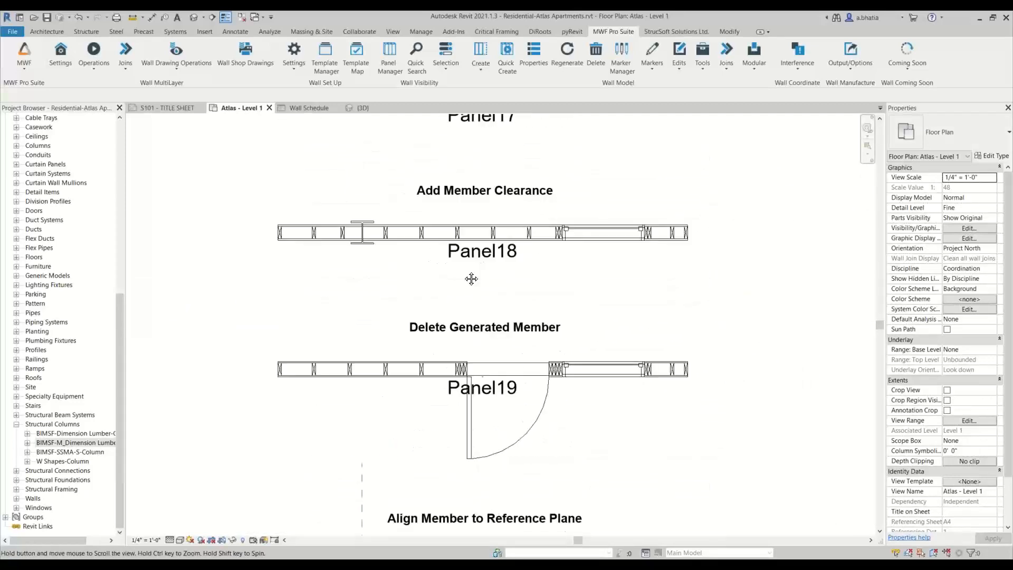
pyautogui.moveTo(398, 328); pyautogui.dragTo(395, 303, button='middle')
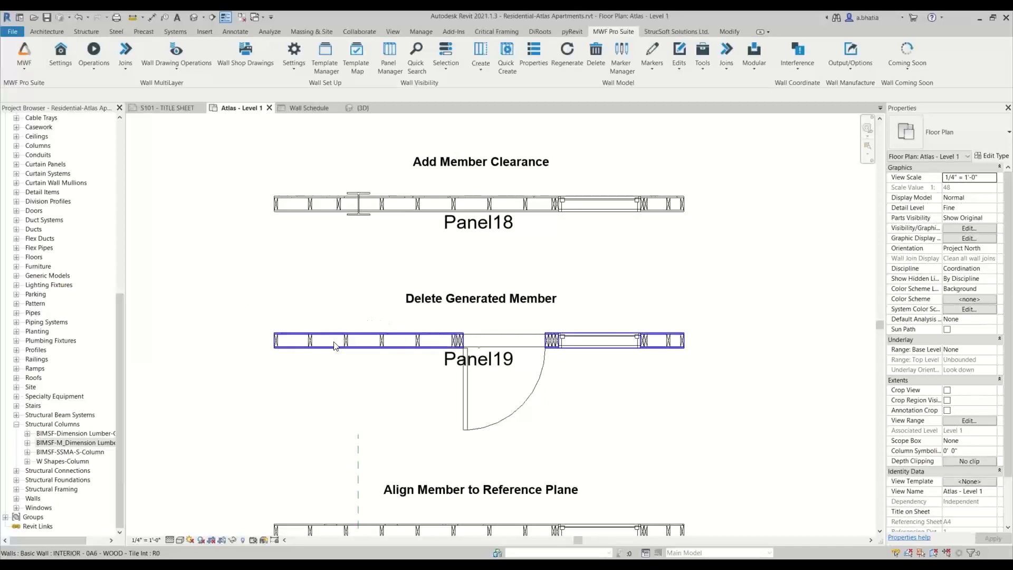
pyautogui.scroll(5, 596, 352)
pyautogui.scroll(5, 533, 364)
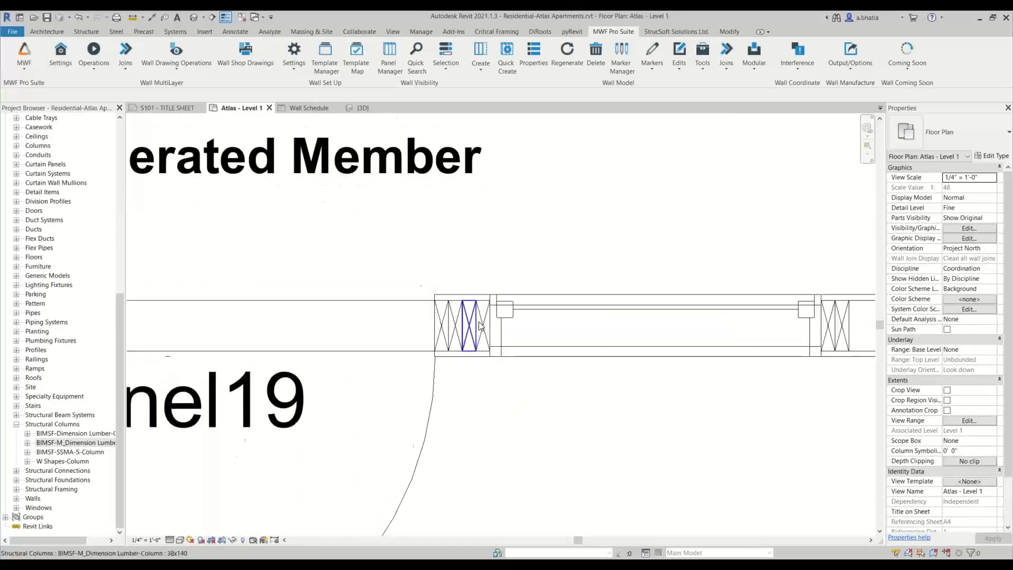
pyautogui.scroll(3, 434, 362)
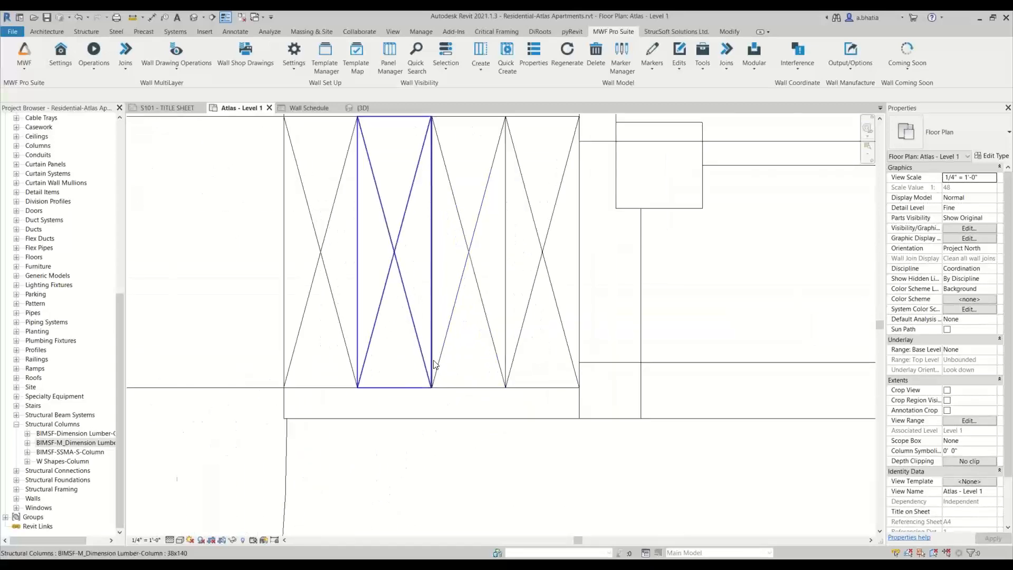
pyautogui.scroll(-6, 468, 480)
pyautogui.scroll(-8, 413, 375)
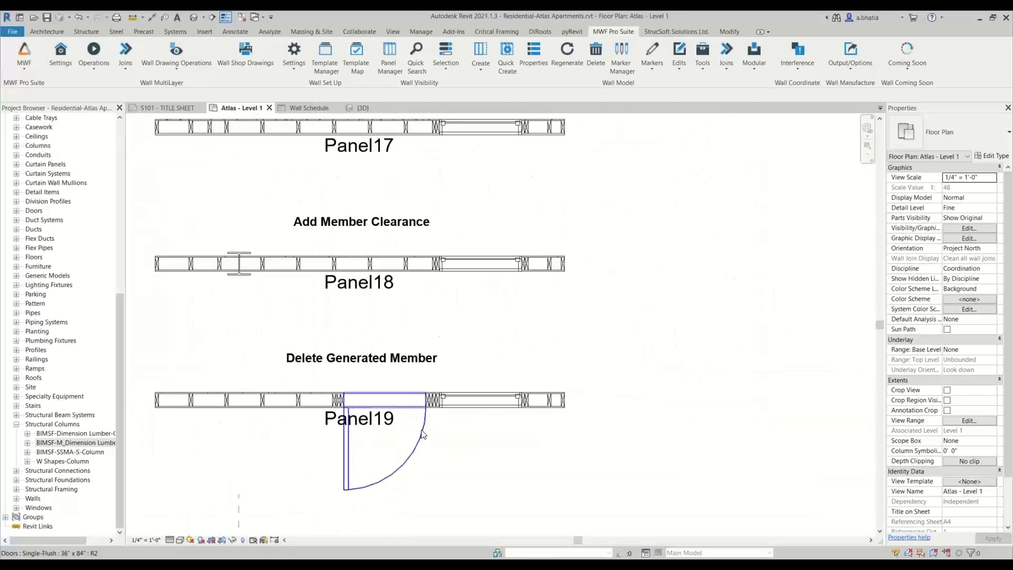
# - Move the Panel19 door so its edge snaps to the endpoint of the adjacent stud
pyautogui.click(422, 435)
pyautogui.scroll(3, 422, 435)
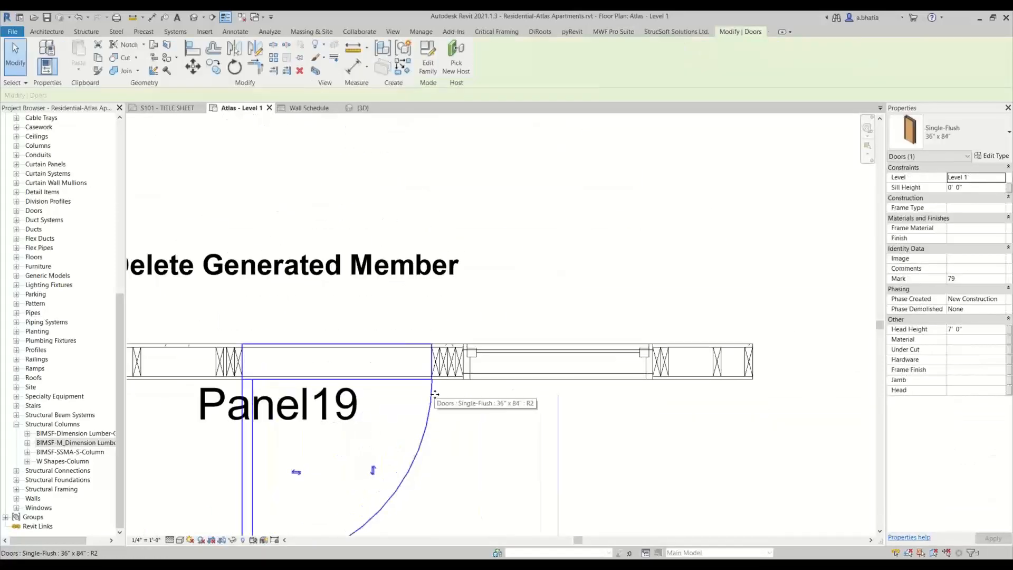
pyautogui.moveTo(446, 393); pyautogui.dragTo(430, 387)
pyautogui.scroll(5, 438, 369)
pyautogui.moveTo(397, 327); pyautogui.dragTo(378, 523, button='middle')
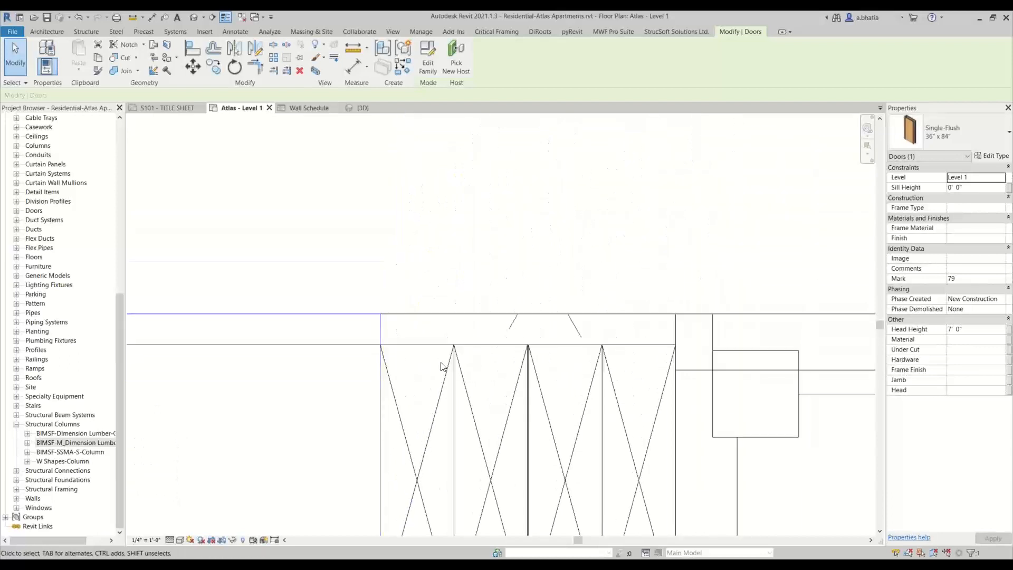
pyautogui.click(192, 65)
pyautogui.scroll(3, 406, 344)
pyautogui.scroll(4, 695, 345)
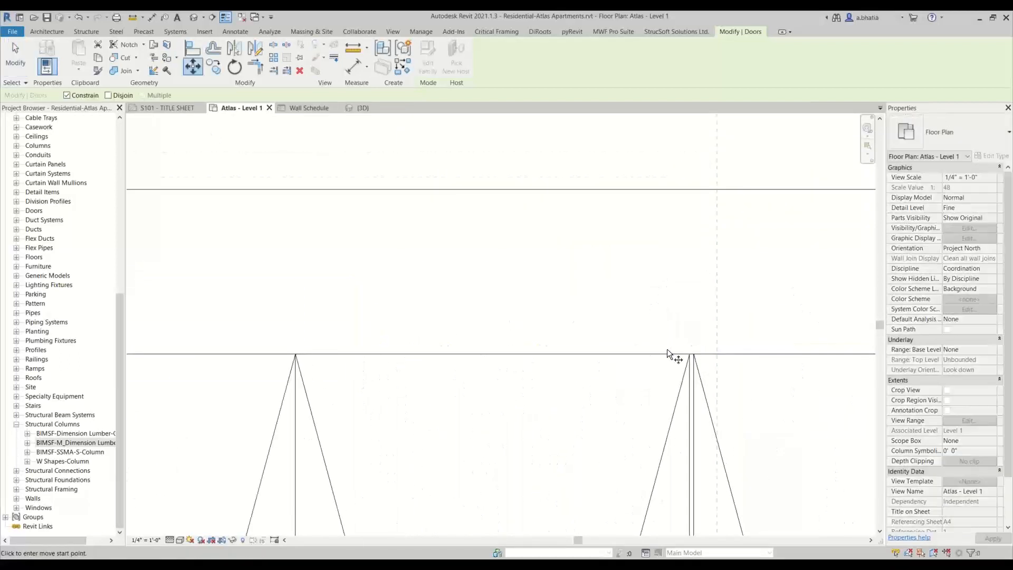
pyautogui.click(306, 353)
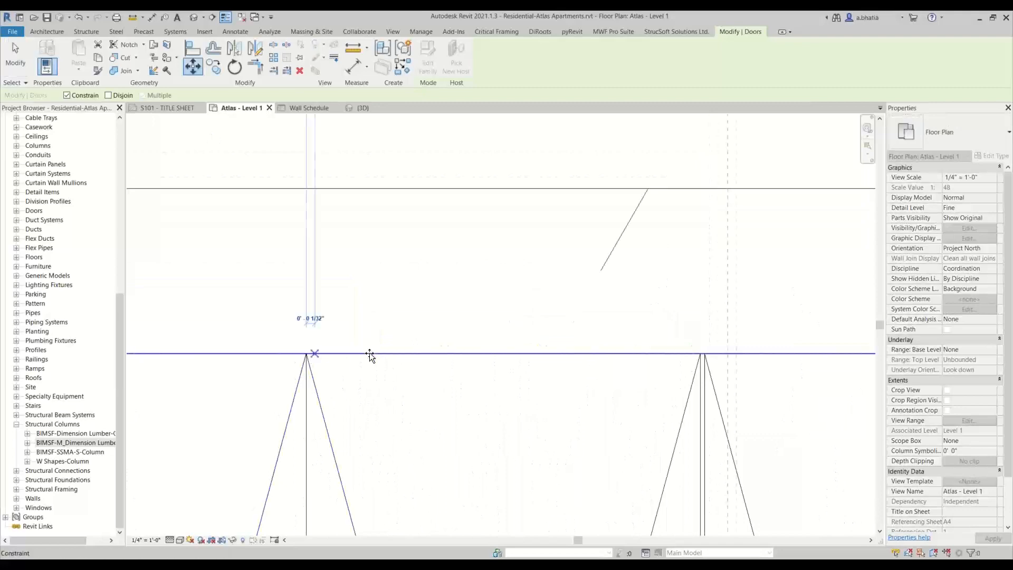
pyautogui.click(702, 353)
# - Select a Panel19 stud and regenerate the panel's framing
pyautogui.scroll(-3, 546, 302)
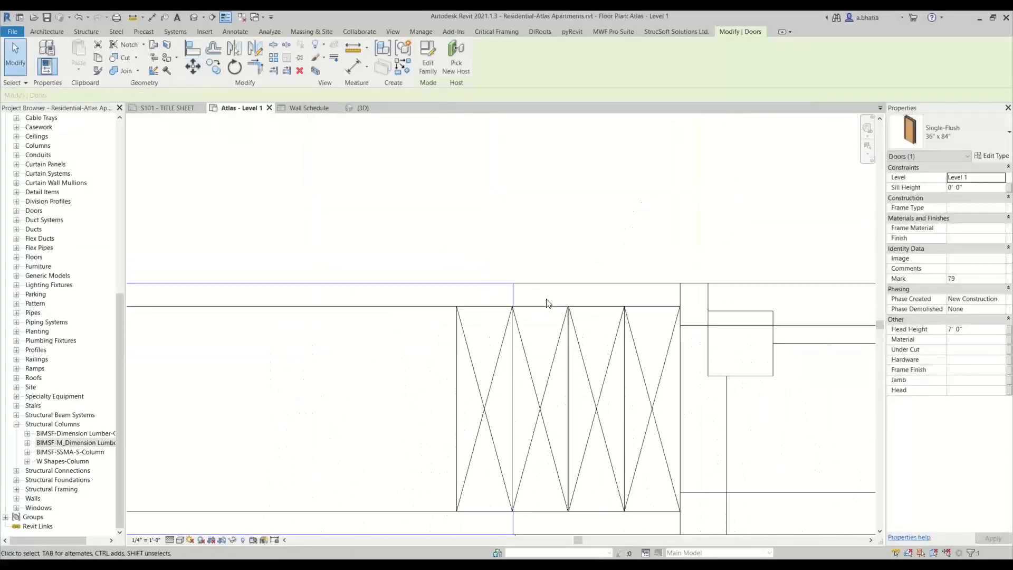
pyautogui.scroll(-3, 548, 304)
pyautogui.scroll(-2, 518, 370)
pyautogui.moveTo(533, 414); pyautogui.dragTo(545, 356, button='middle')
pyautogui.click(549, 298)
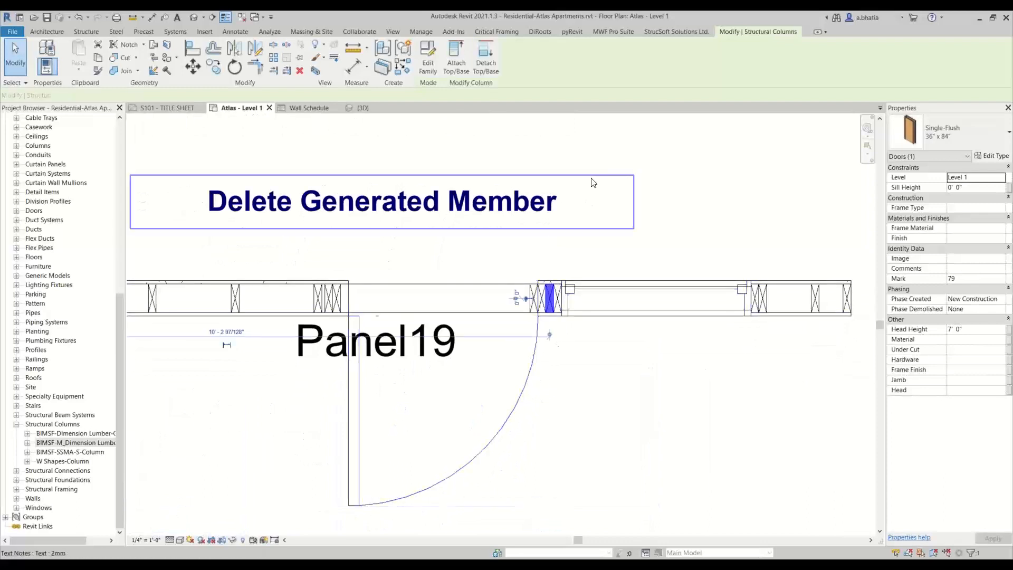
pyautogui.click(613, 31)
pyautogui.click(566, 52)
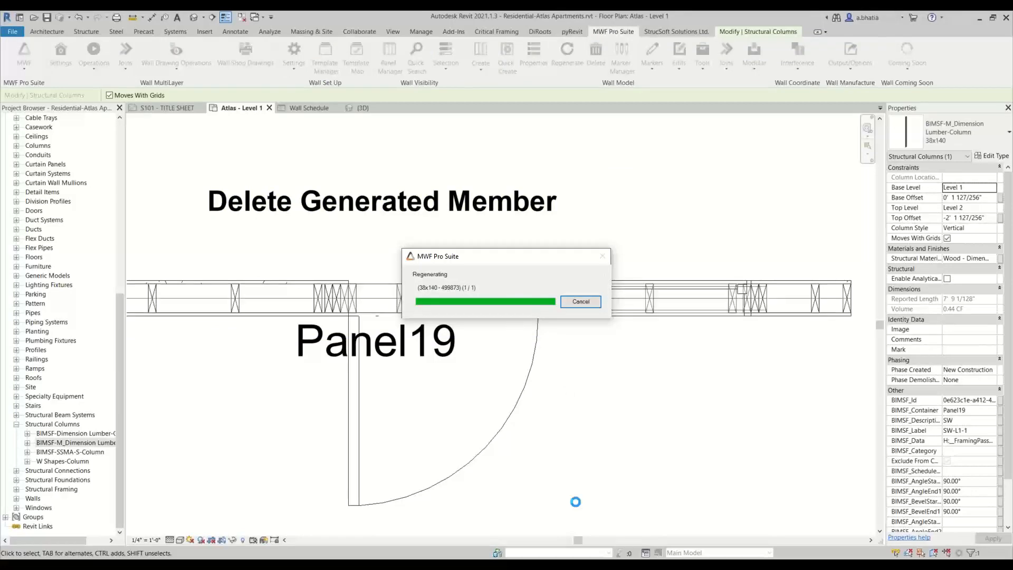
# - Examine the regenerated Panel19 framing around the door opening
pyautogui.scroll(3, 566, 233)
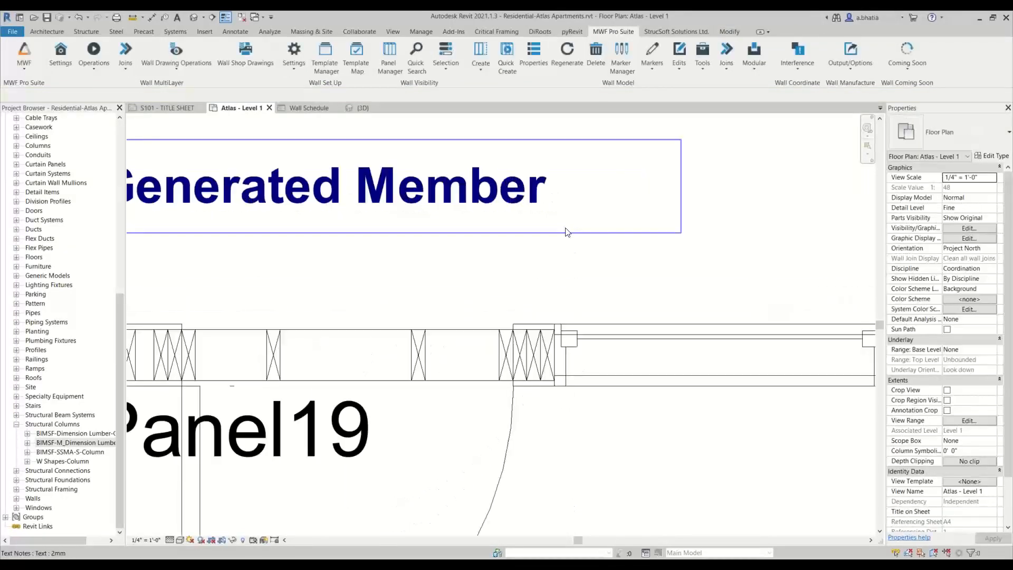
pyautogui.scroll(-5, 544, 293)
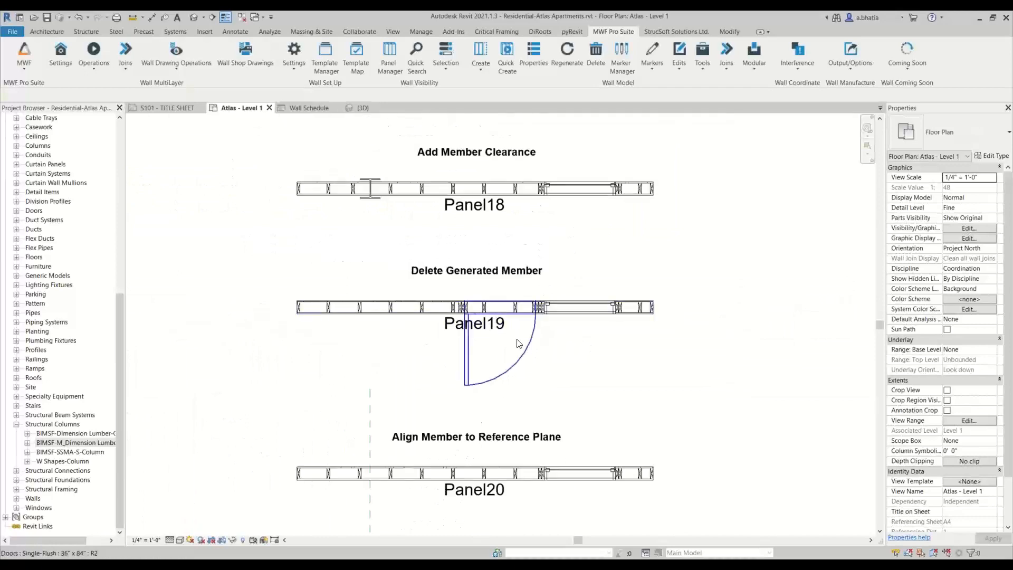
pyautogui.scroll(3, 520, 343)
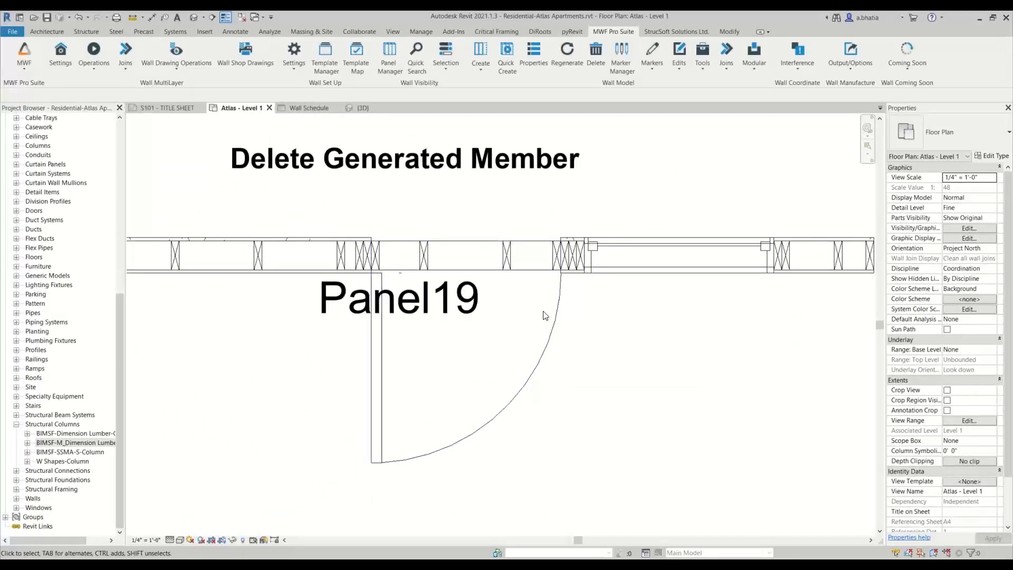
pyautogui.scroll(-3, 544, 315)
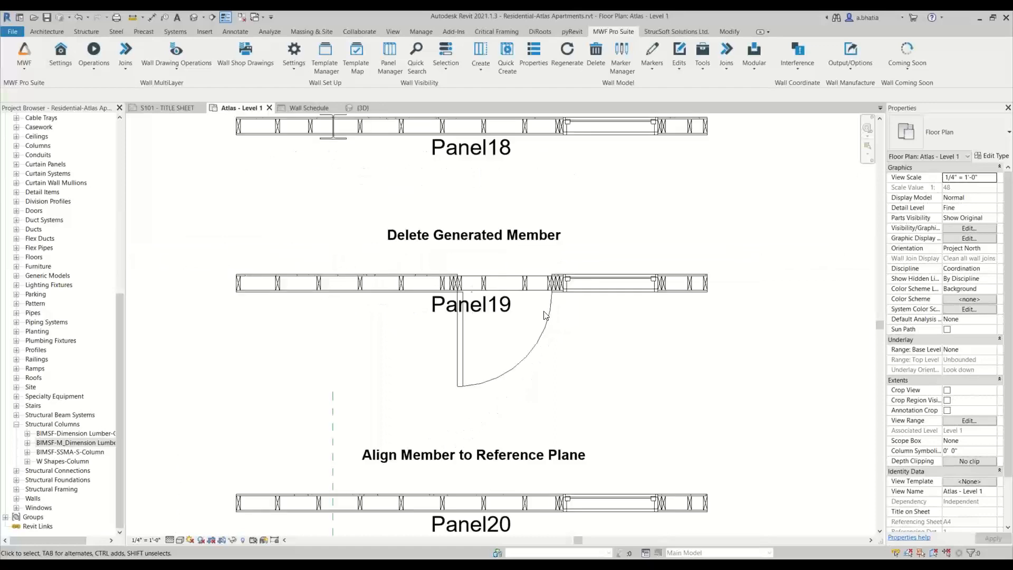
pyautogui.scroll(5, 560, 331)
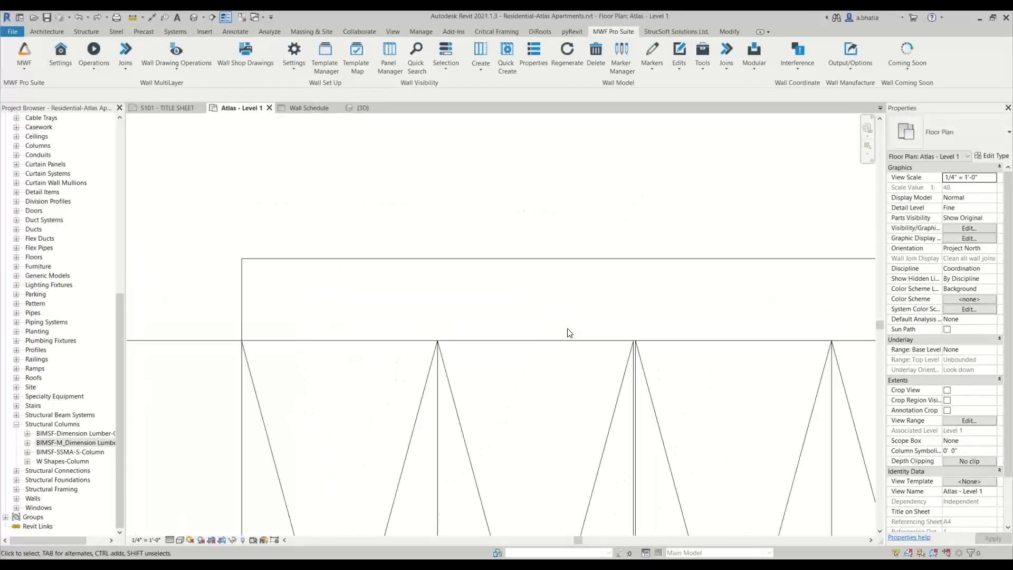
pyautogui.scroll(-5, 570, 333)
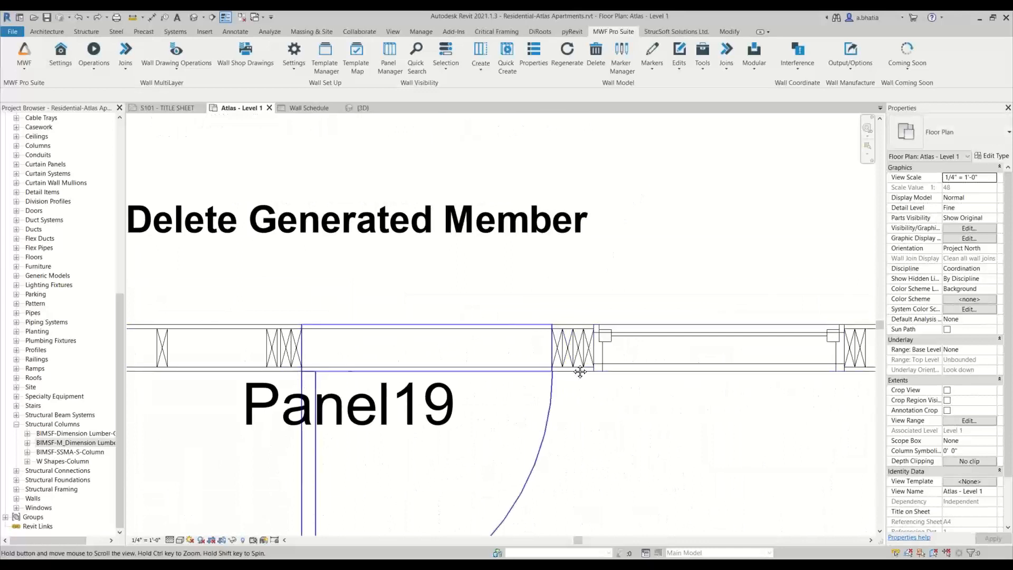
pyautogui.moveTo(580, 372); pyautogui.dragTo(607, 375, button='middle')
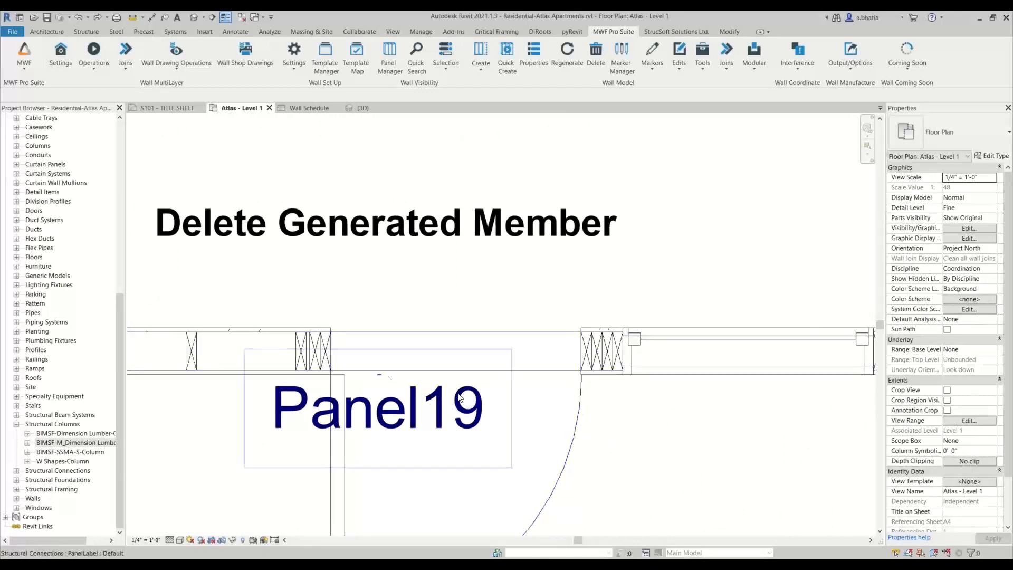
pyautogui.scroll(3, 310, 344)
pyautogui.scroll(-4, 310, 342)
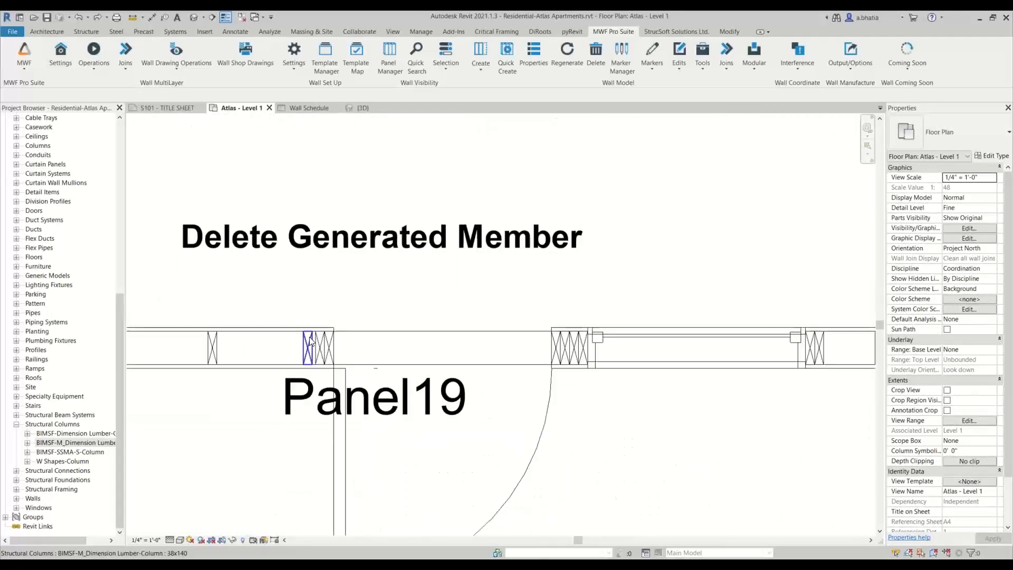
pyautogui.scroll(4, 571, 348)
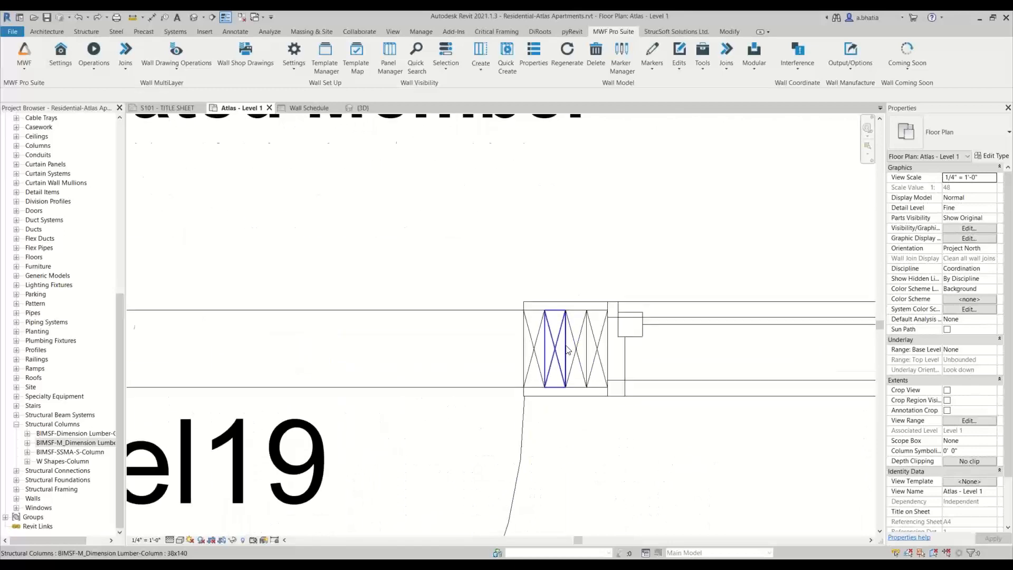
pyautogui.scroll(-2, 568, 350)
# - Delete the stud next to the king studs left of the Panel19 door using Delete Generated Member
pyautogui.click(563, 349)
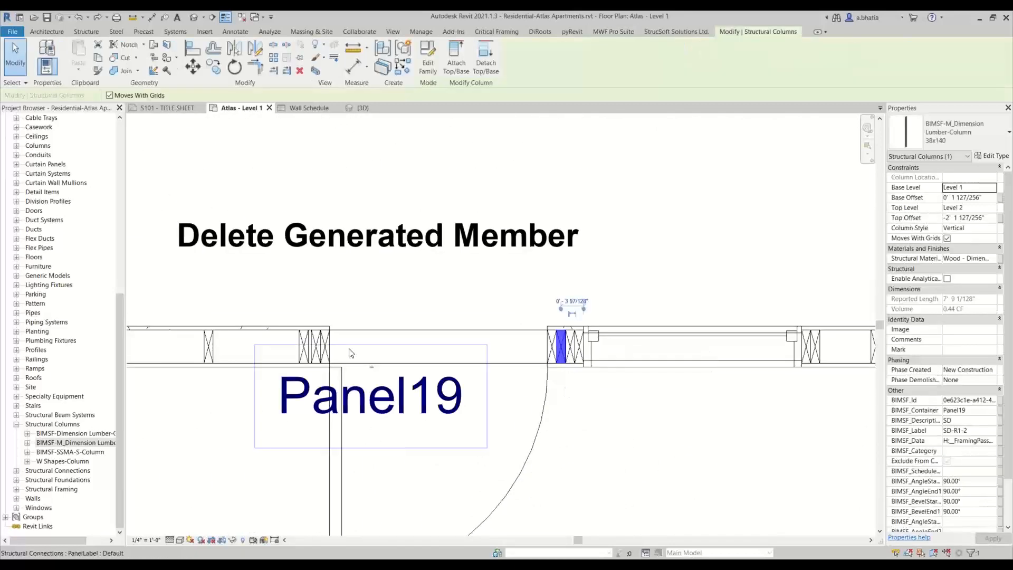
pyautogui.click(325, 315)
pyautogui.click(304, 347)
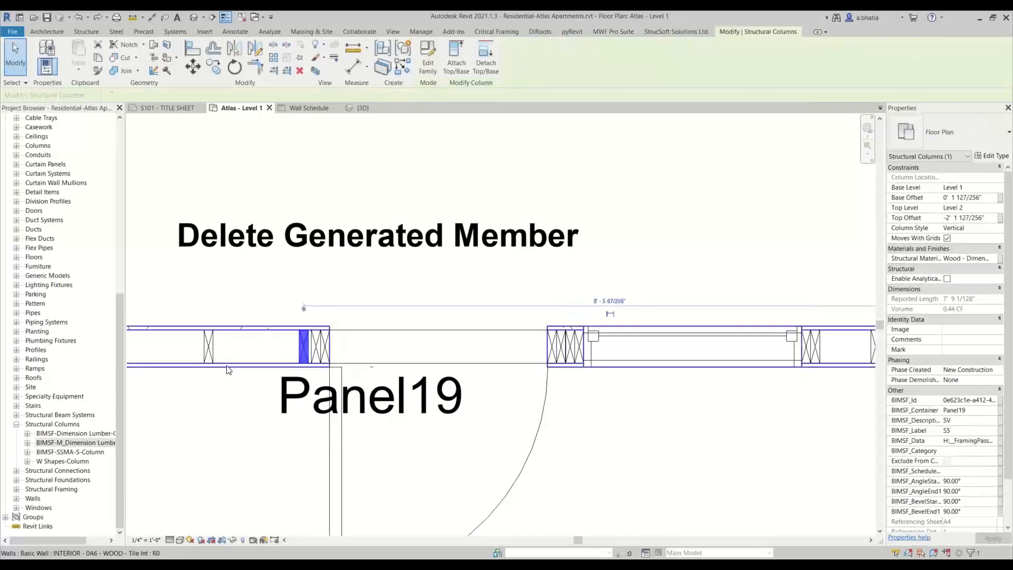
pyautogui.moveTo(270, 367); pyautogui.dragTo(341, 365, button='middle')
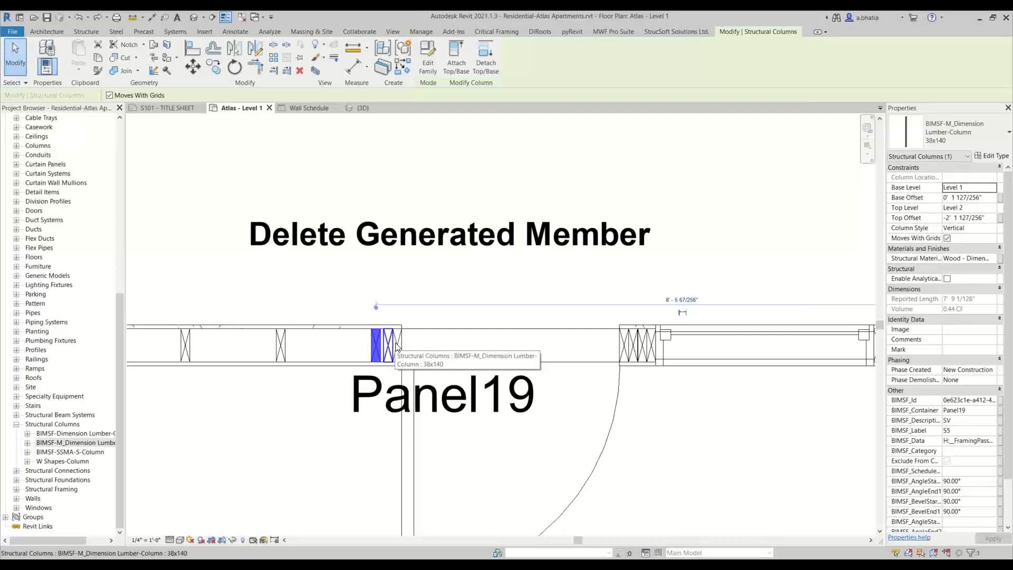
pyautogui.scroll(-2, 397, 346)
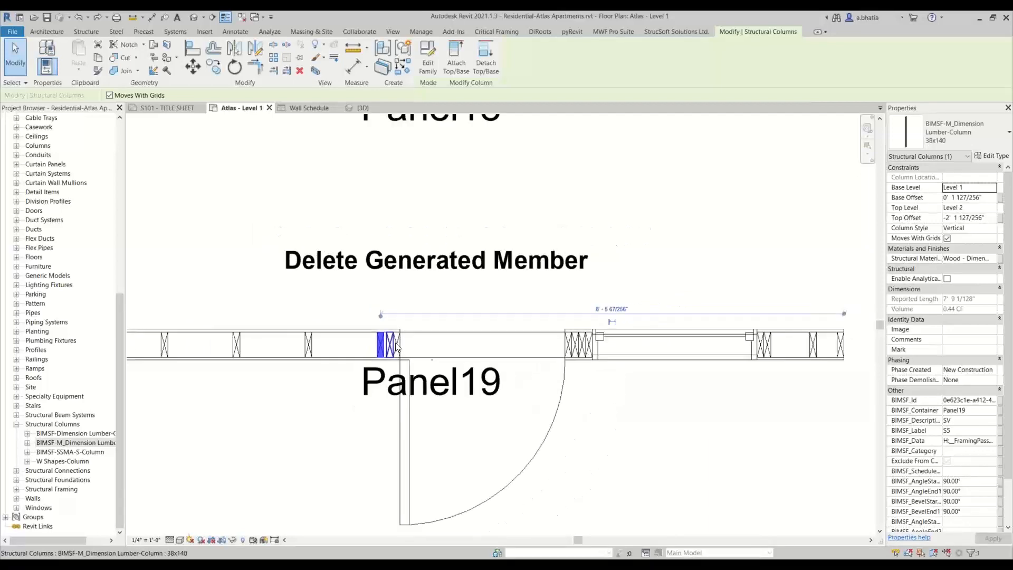
pyautogui.moveTo(397, 346); pyautogui.dragTo(416, 375, button='middle')
pyautogui.scroll(5, 414, 373)
pyautogui.scroll(-6, 371, 370)
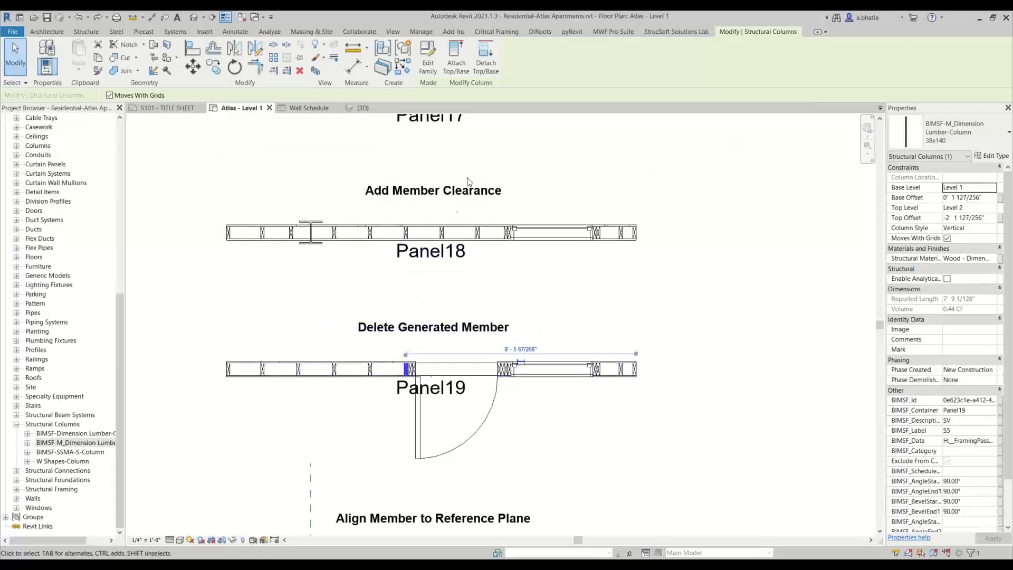
pyautogui.scroll(5, 411, 366)
pyautogui.scroll(4, 414, 273)
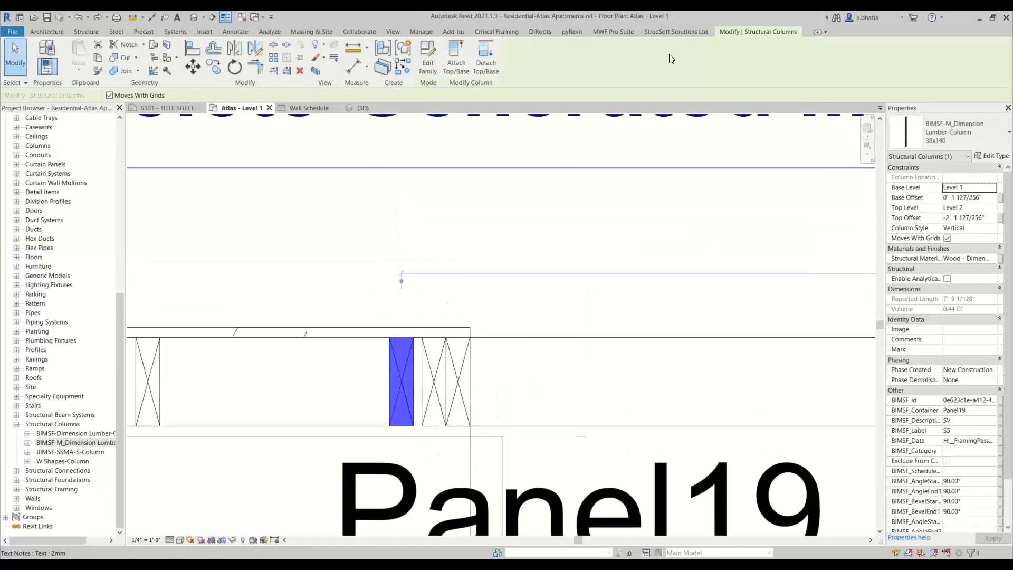
pyautogui.click(628, 32)
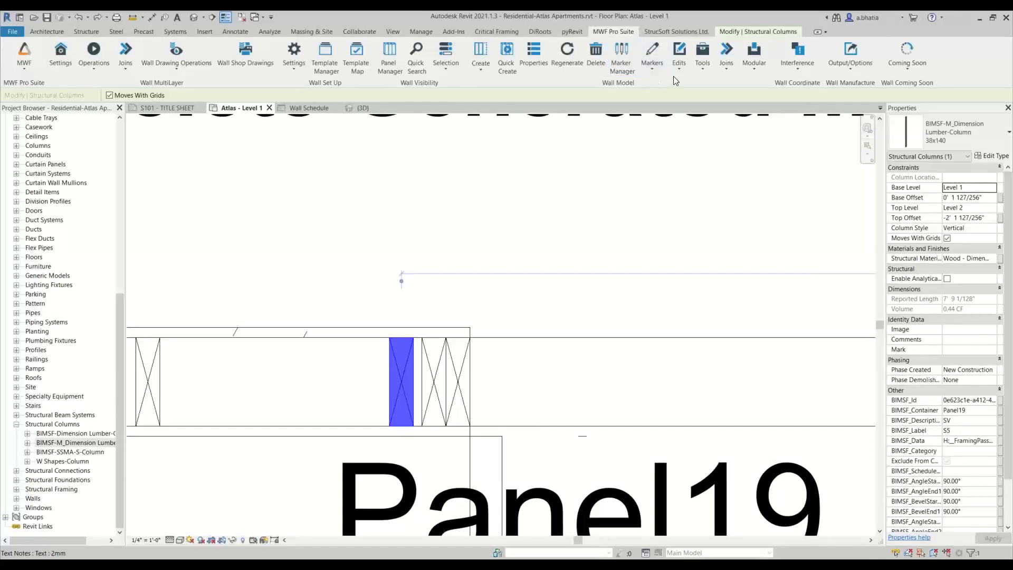
pyautogui.click(677, 62)
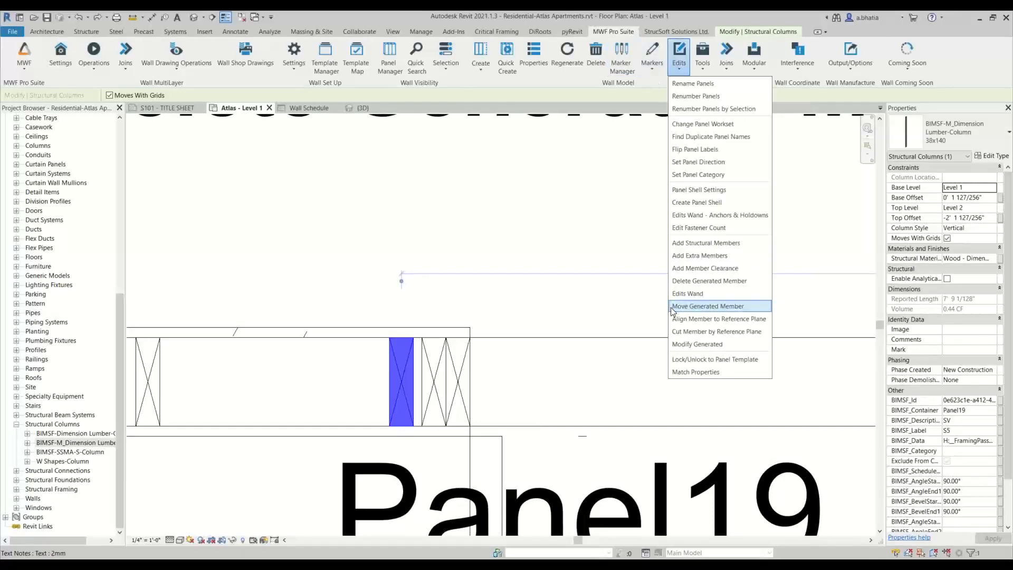
pyautogui.click(686, 282)
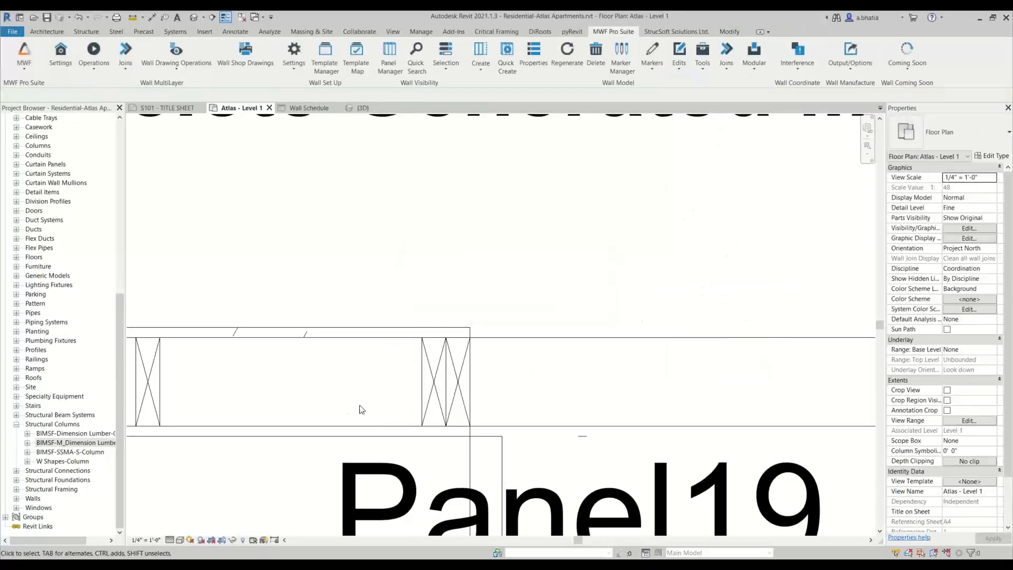
# - Regenerate the Panel19 framing after the member deletion
pyautogui.scroll(-5, 393, 363)
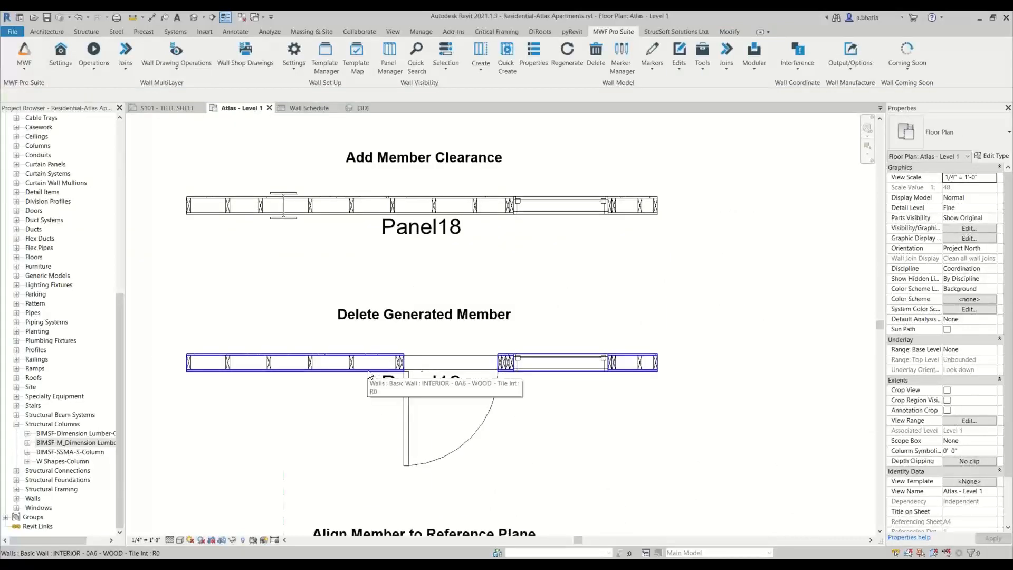
pyautogui.scroll(3, 369, 373)
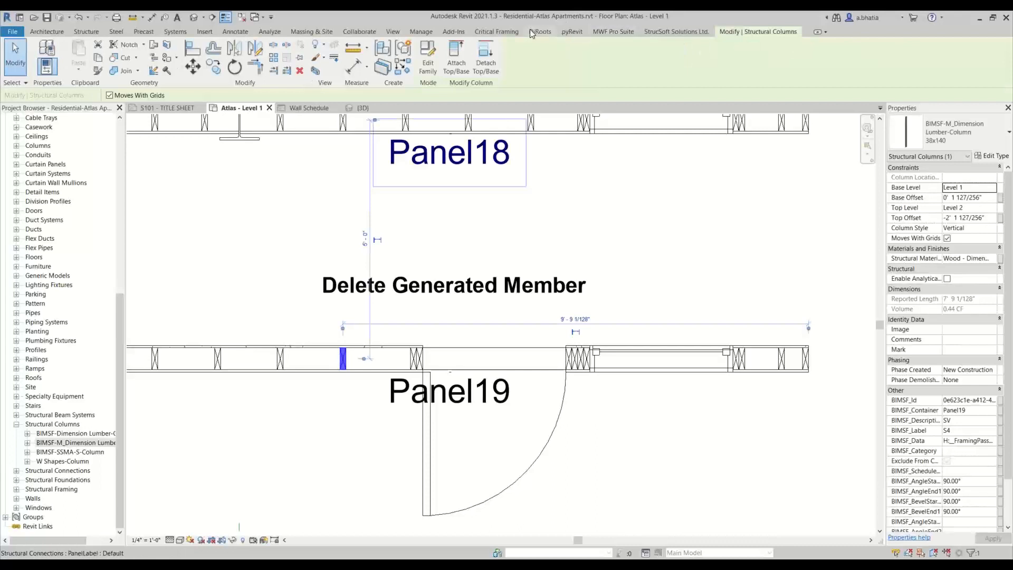
pyautogui.click(601, 32)
pyautogui.click(569, 57)
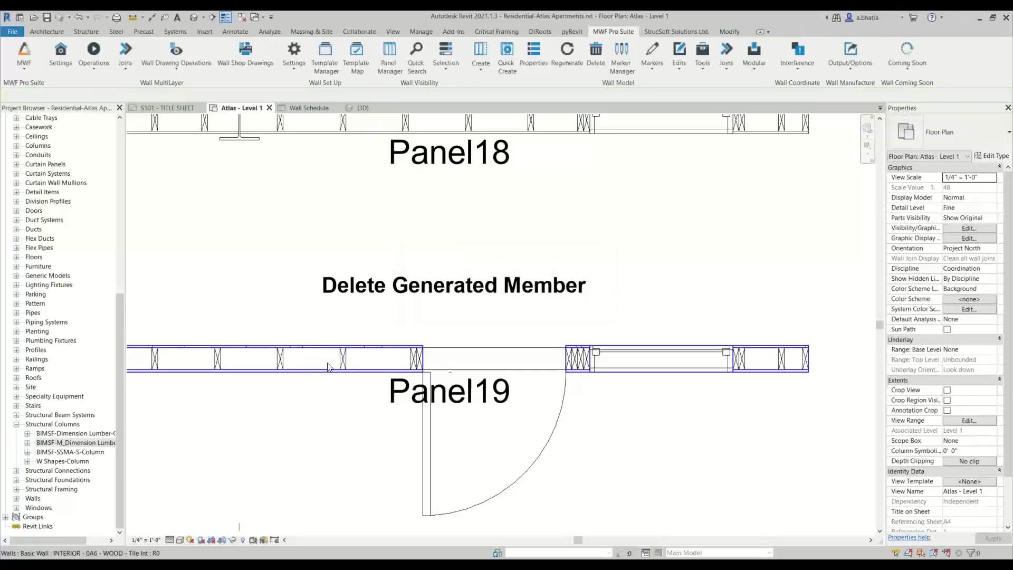
# - Select a Panel19 stud and open the panel's MWF Pro Suite properties
pyautogui.scroll(-4, 401, 352)
pyautogui.scroll(6, 395, 351)
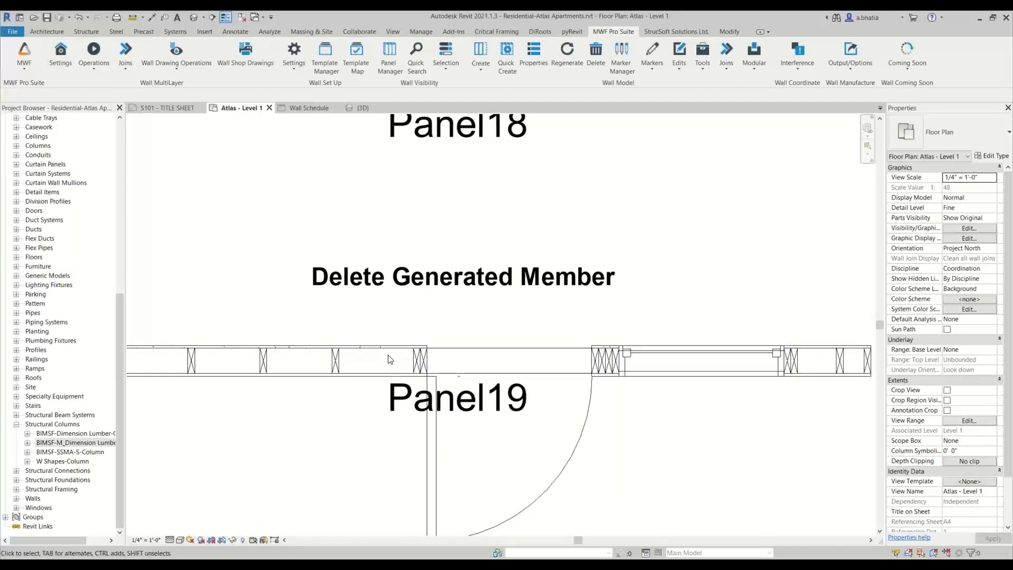
pyautogui.scroll(-3, 391, 359)
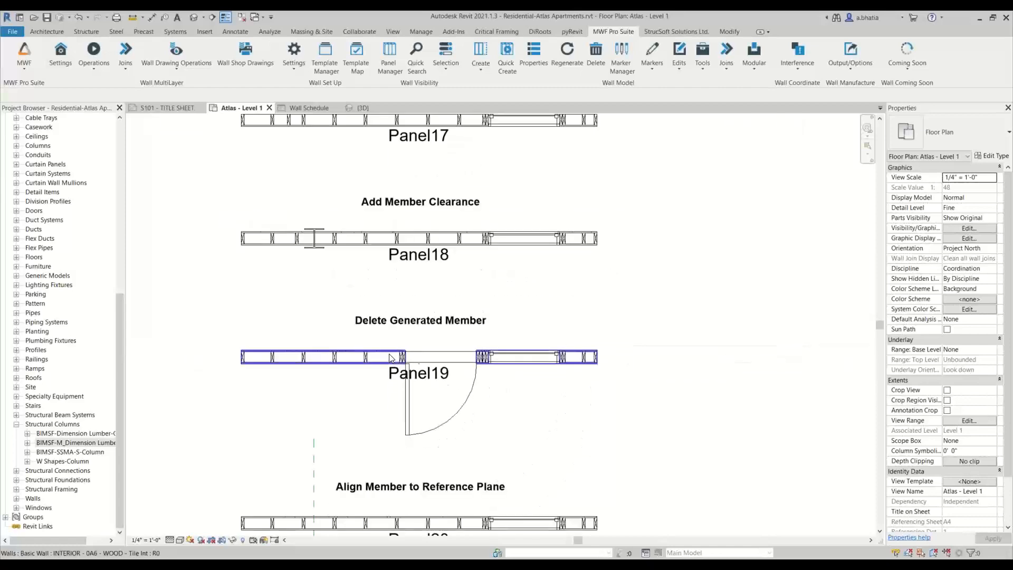
pyautogui.scroll(3, 398, 359)
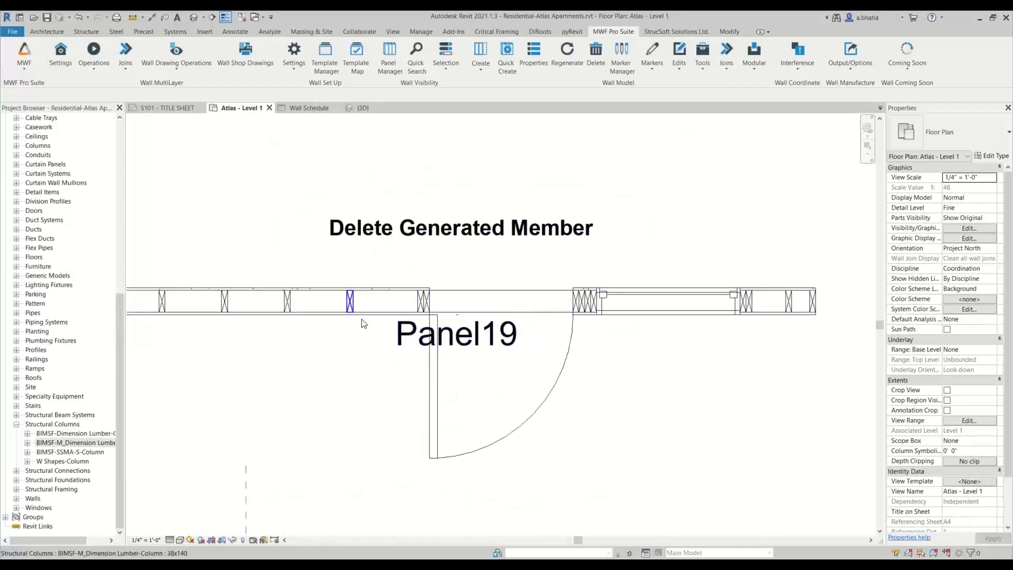
pyautogui.scroll(-3, 452, 333)
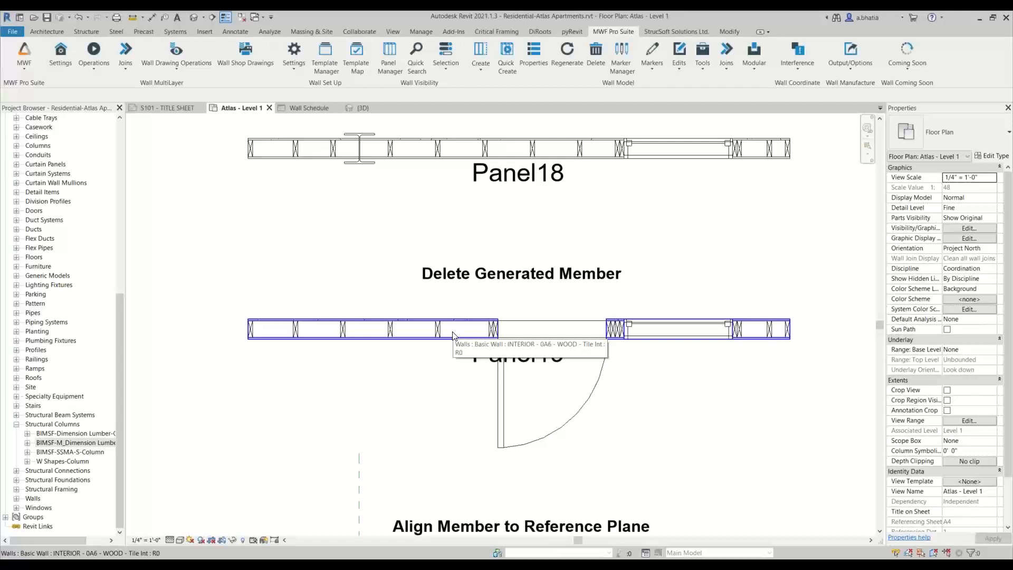
pyautogui.scroll(1, 453, 335)
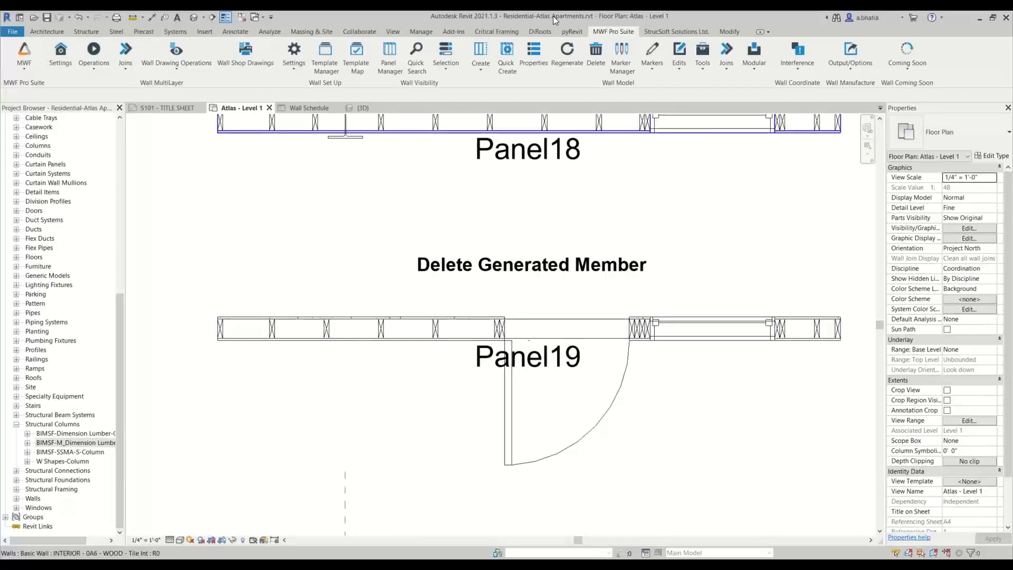
pyautogui.click(437, 329)
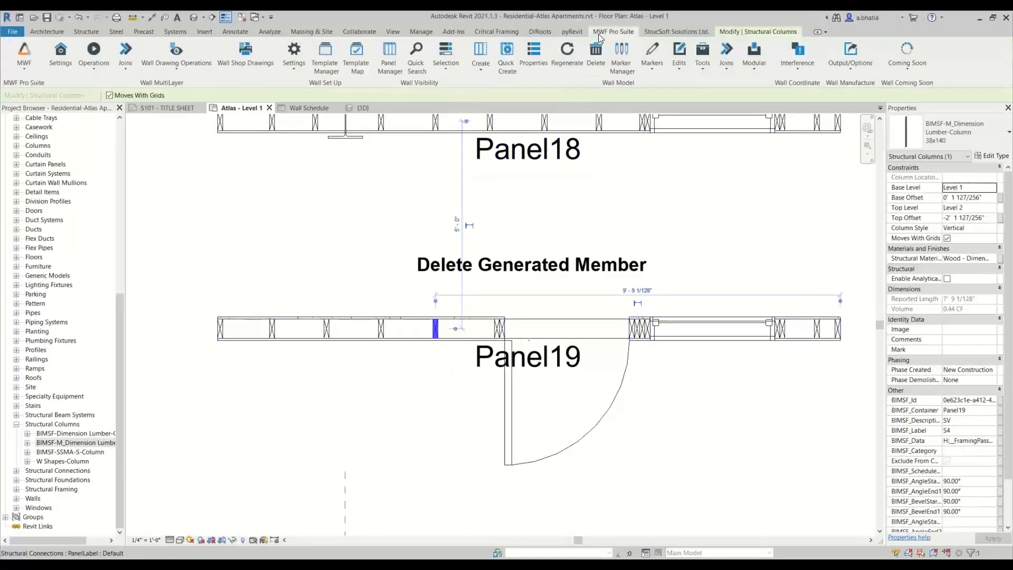
pyautogui.click(538, 56)
pyautogui.scroll(-2, 502, 268)
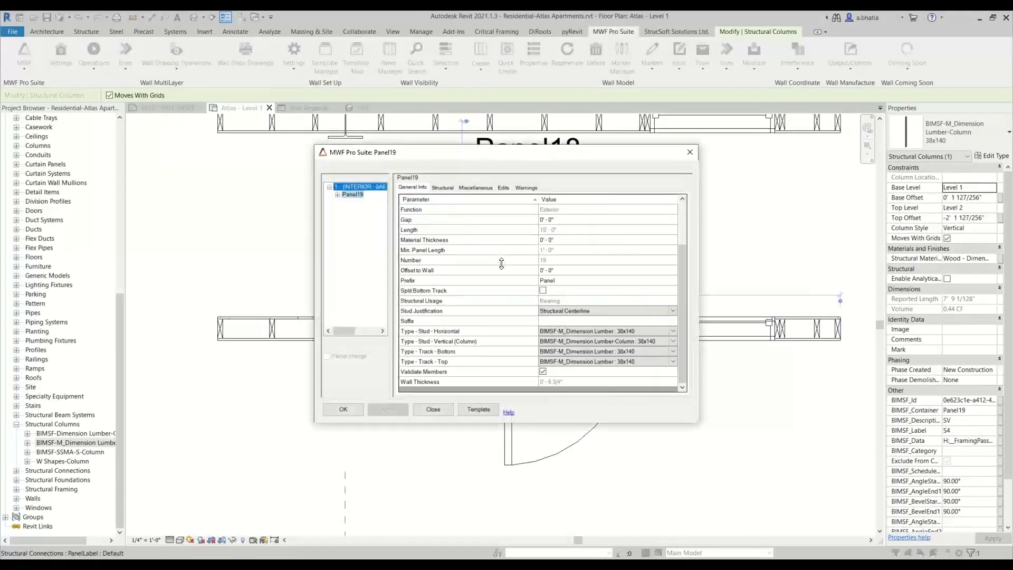
# - Remove the DelByLabel operation from Panel19's edits list and confirm the properties dialog
pyautogui.scroll(2, 486, 277)
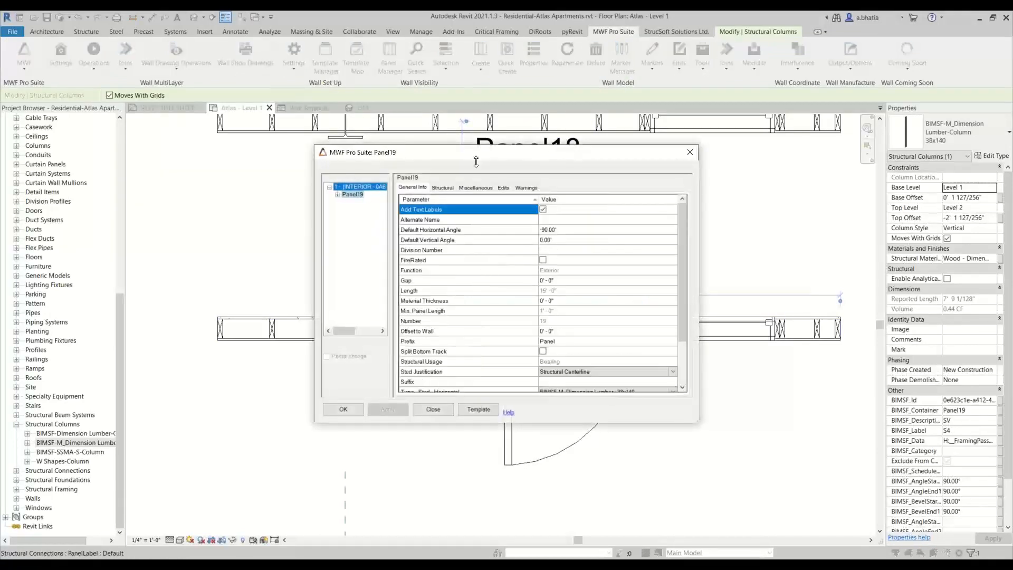
pyautogui.click(504, 188)
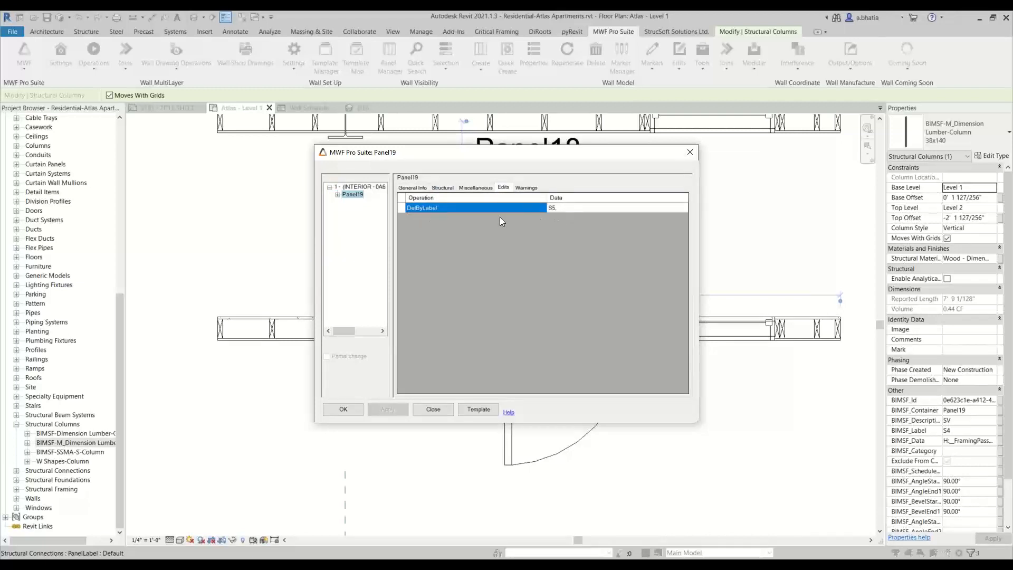
pyautogui.click(402, 208)
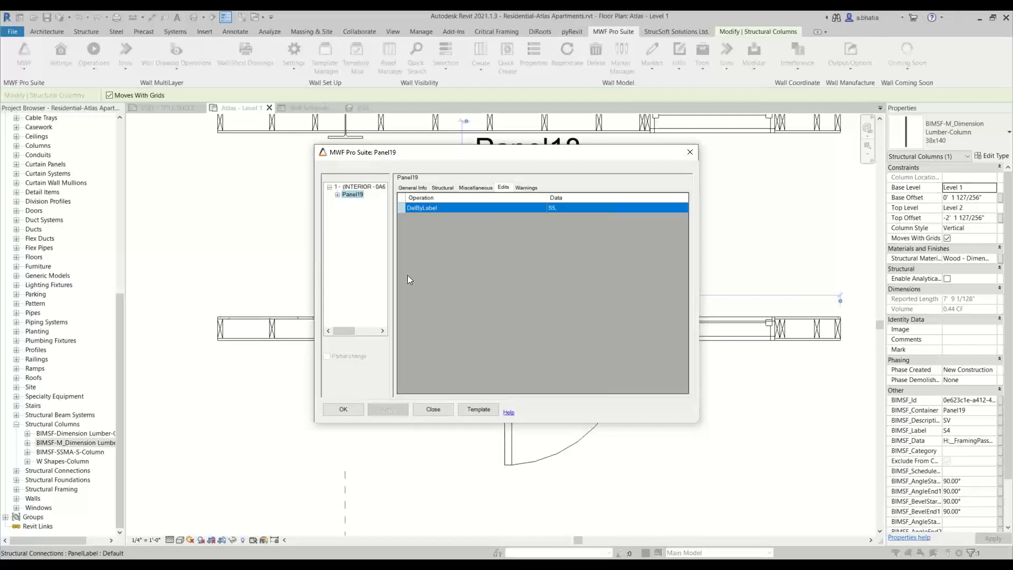
pyautogui.press('Delete')
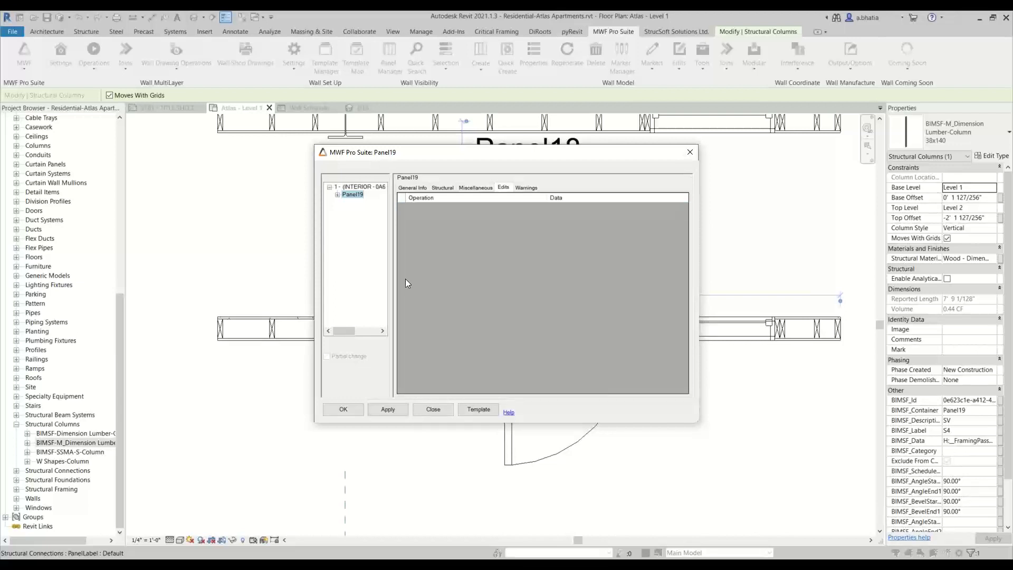
pyautogui.click(347, 414)
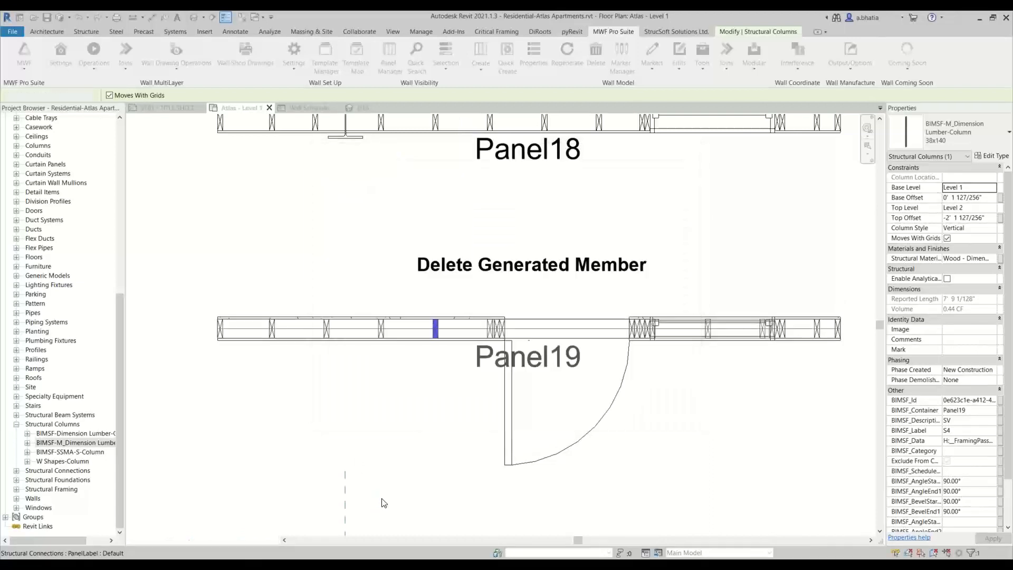
# - Delete the stud beside the king studs left of the Panel19 door again using Delete Generated Member
pyautogui.scroll(4, 510, 338)
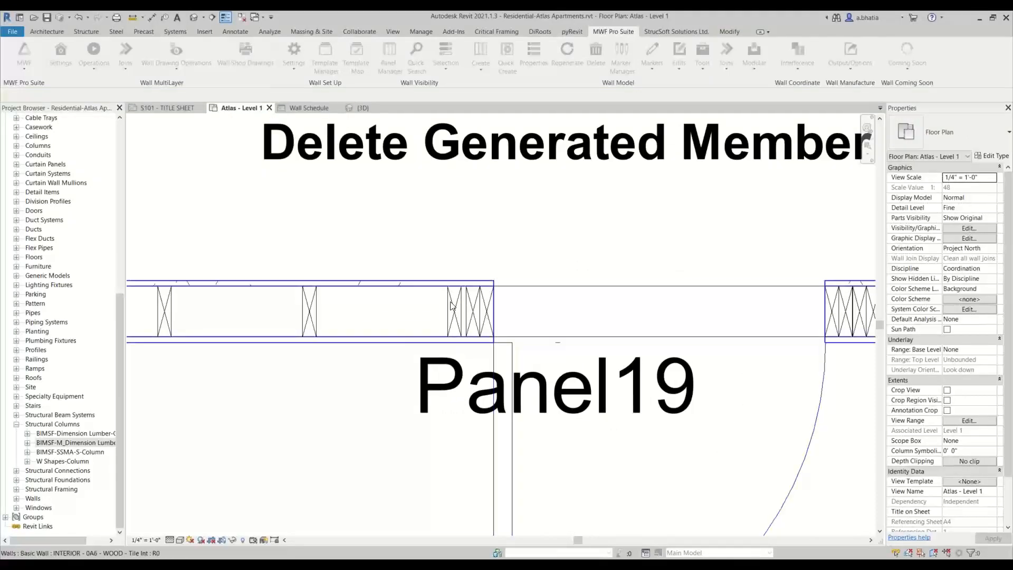
pyautogui.click(455, 304)
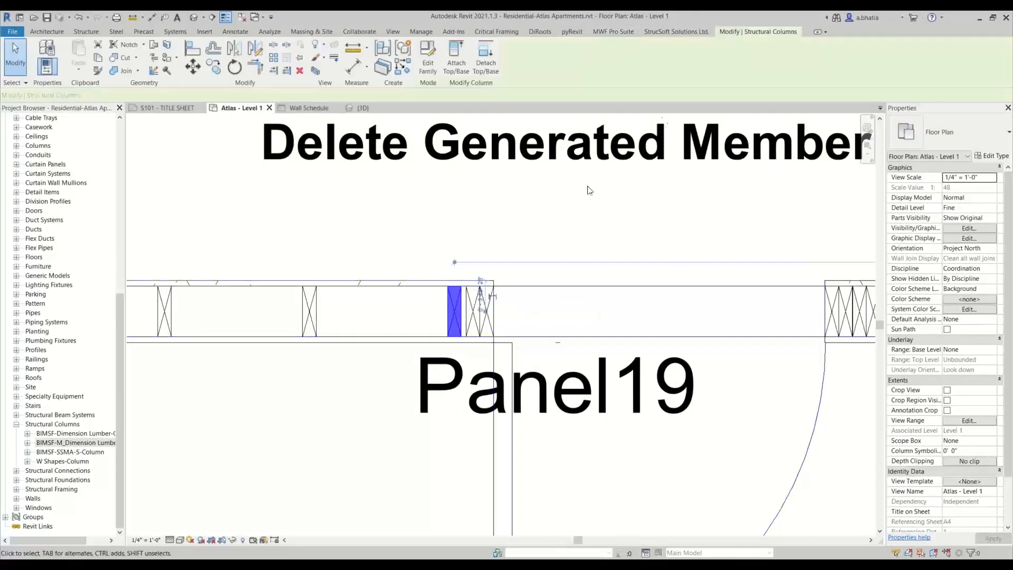
pyautogui.click(614, 32)
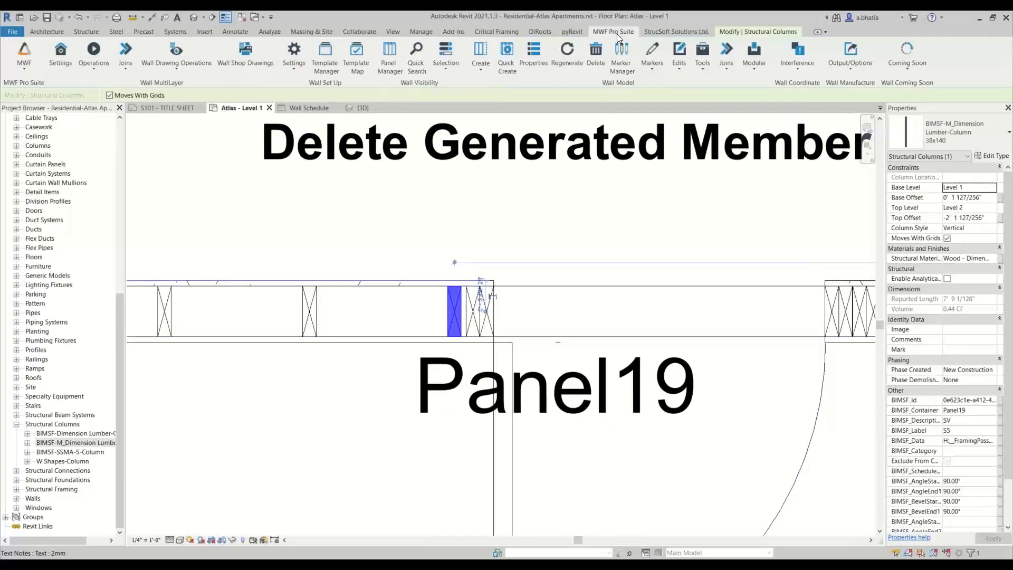
pyautogui.click(677, 68)
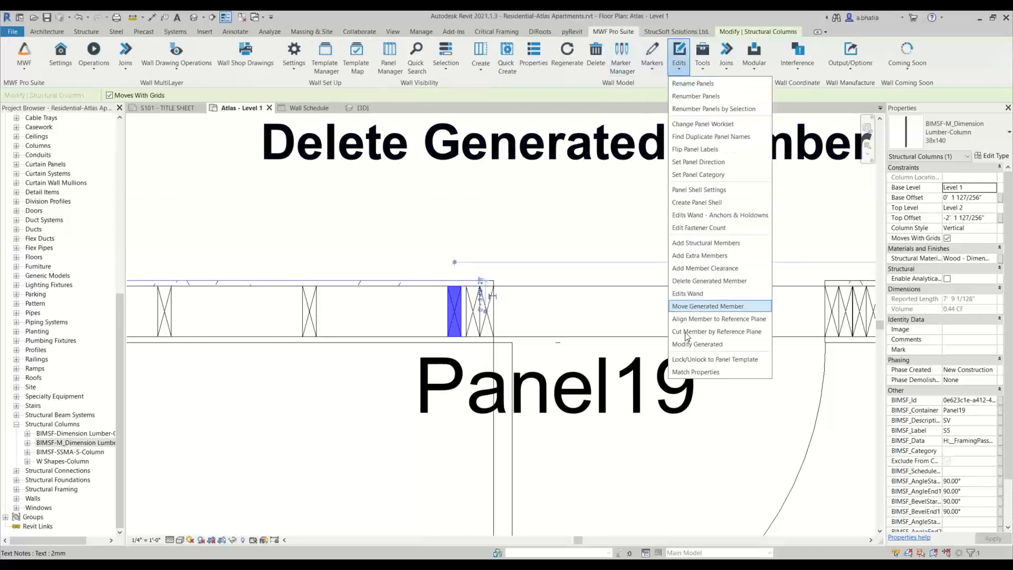
pyautogui.click(693, 281)
pyautogui.scroll(-3, 369, 406)
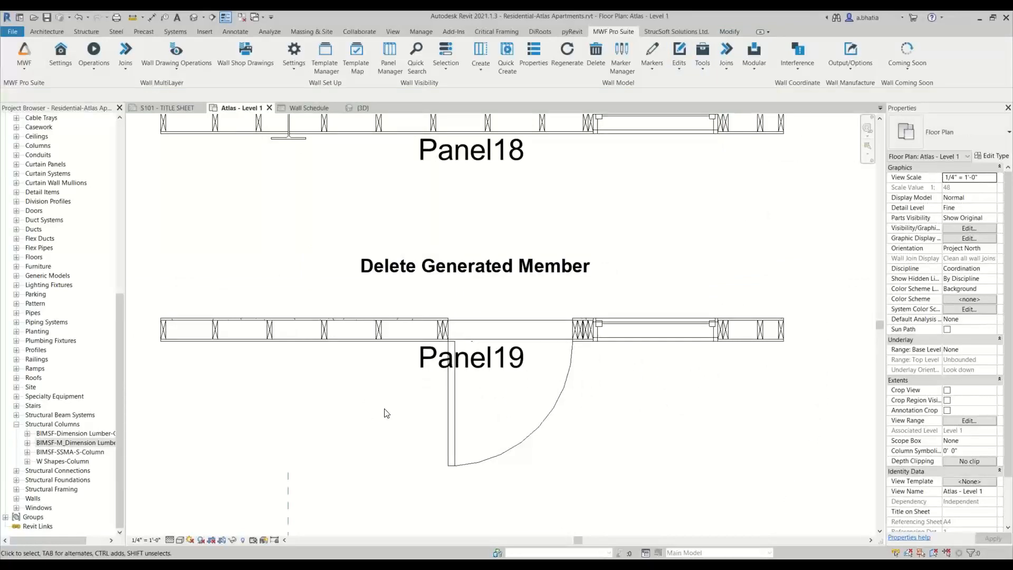
# - Nudge the vertical reference plane crossing Panel20 slightly to the left
pyautogui.scroll(-5, 387, 413)
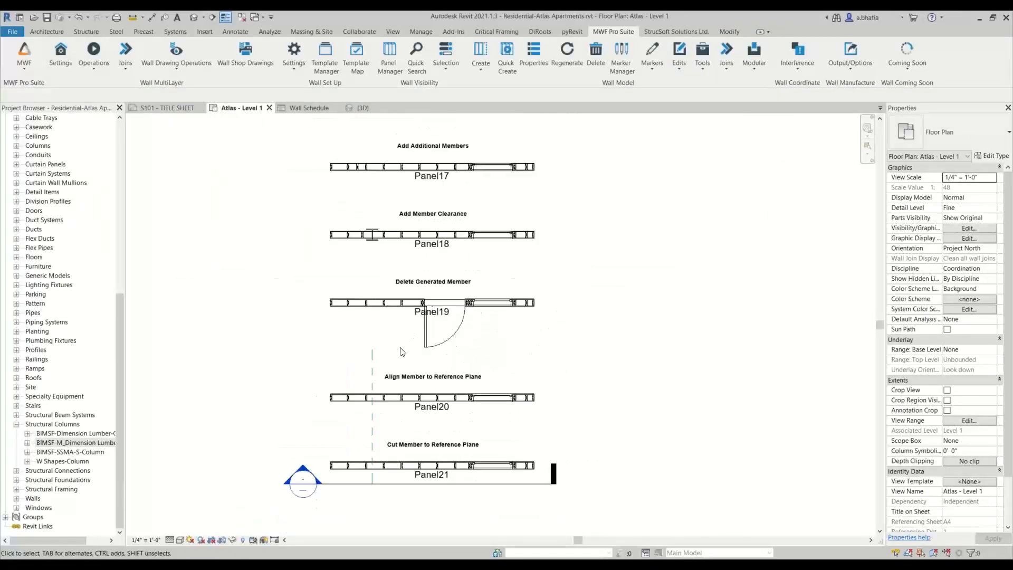
pyautogui.scroll(5, 389, 412)
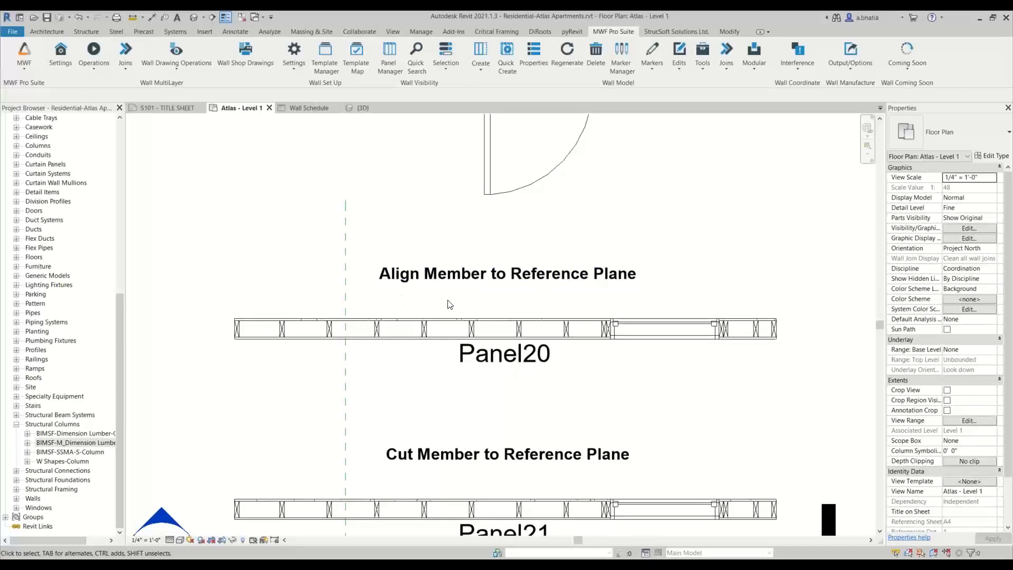
pyautogui.click(344, 278)
pyautogui.scroll(3, 344, 285)
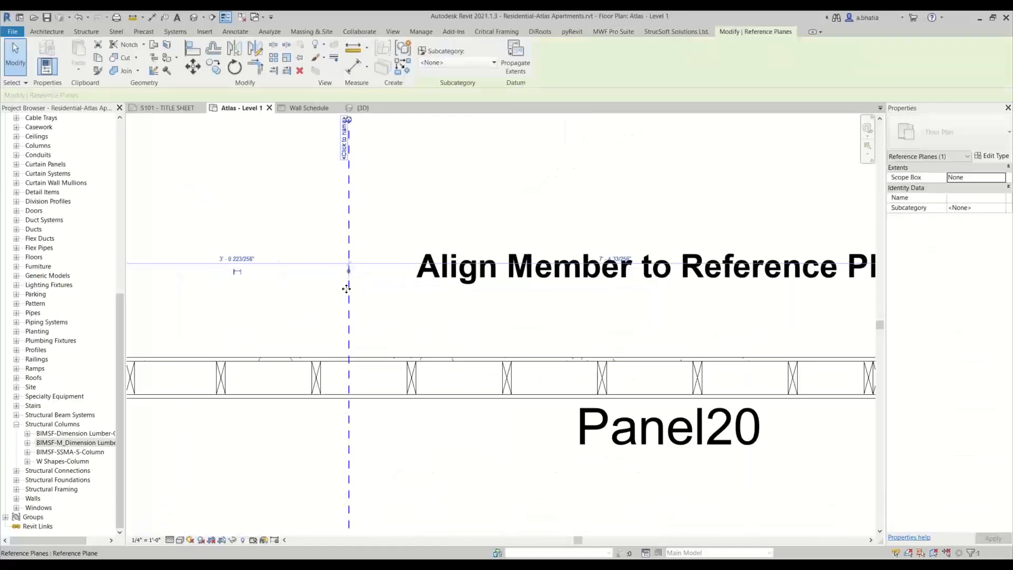
pyautogui.keyDown('ctrl'); pyautogui.moveTo(344, 285); pyautogui.dragTo(321, 292); pyautogui.keyUp('ctrl')
pyautogui.press('Escape')
# - Examine the Panel20 studs around the reference plane
pyautogui.scroll(-4, 403, 333)
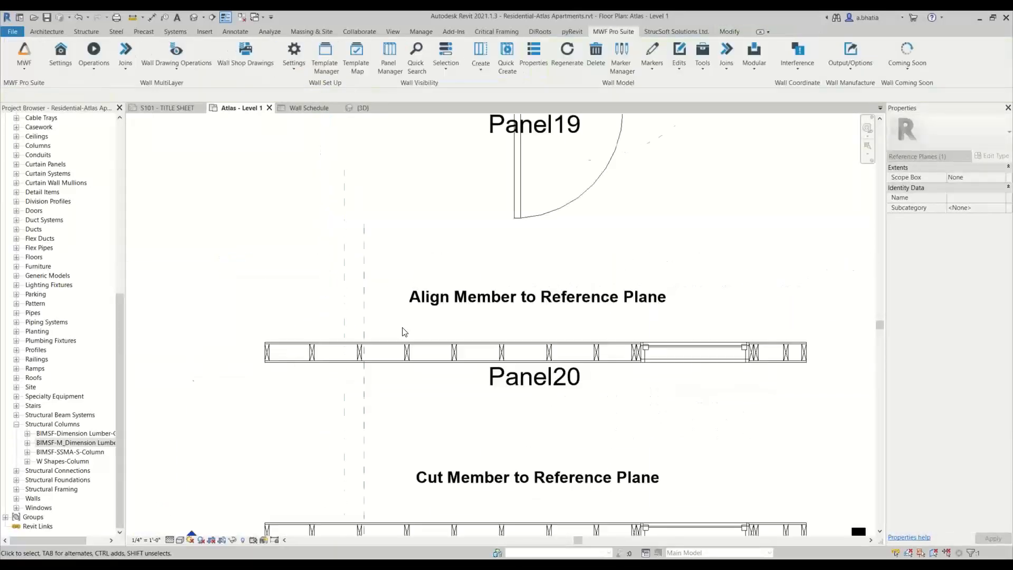
pyautogui.scroll(3, 324, 372)
pyautogui.scroll(1, 371, 340)
pyautogui.scroll(-3, 417, 348)
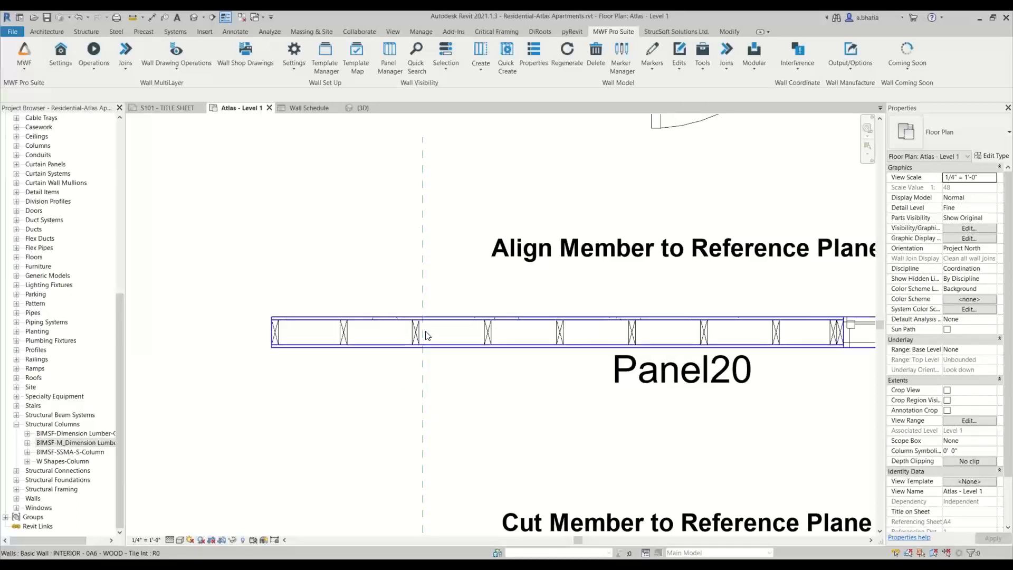
pyautogui.scroll(-2, 427, 336)
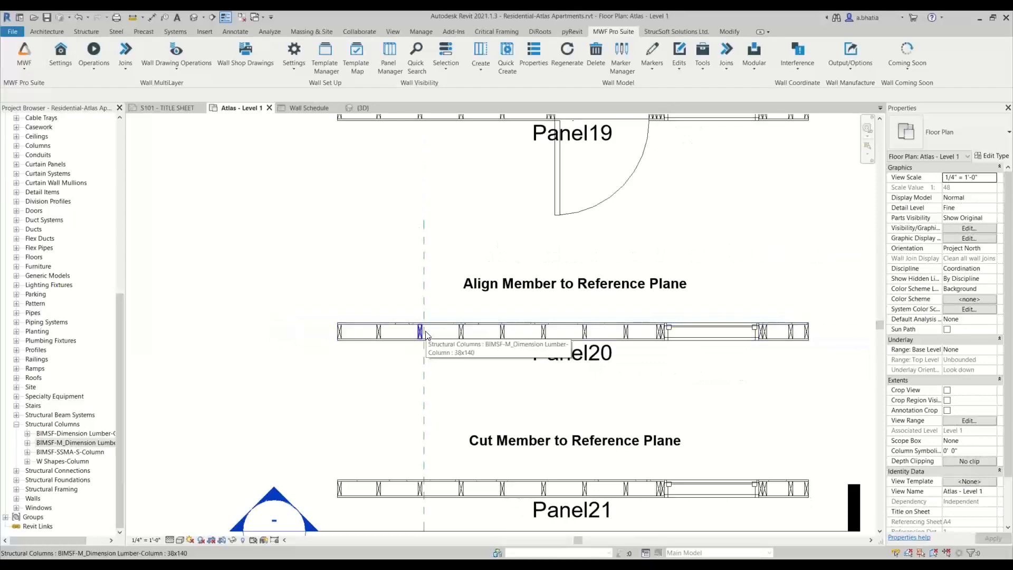
pyautogui.moveTo(430, 379); pyautogui.dragTo(411, 429, button='middle')
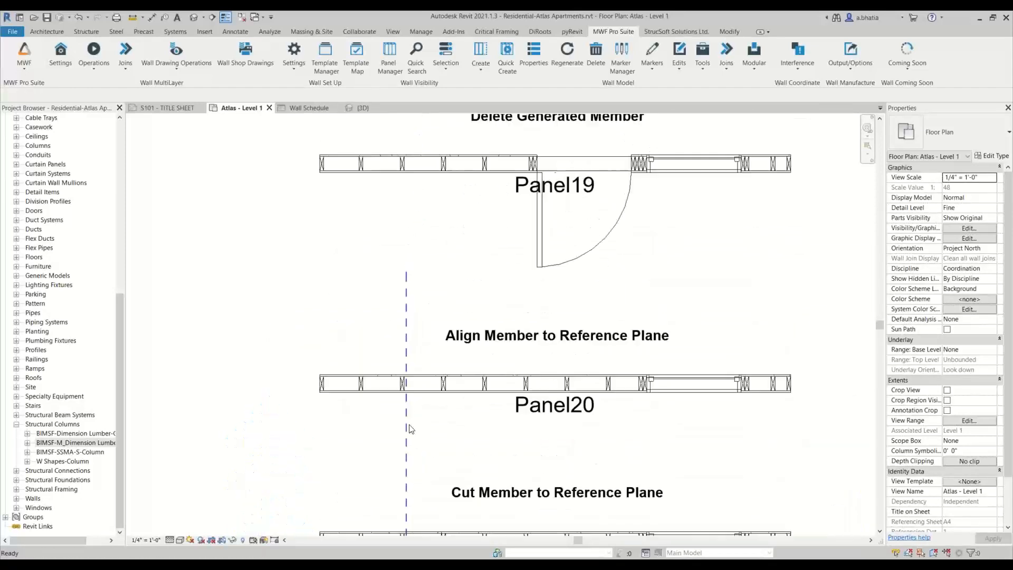
pyautogui.scroll(5, 411, 428)
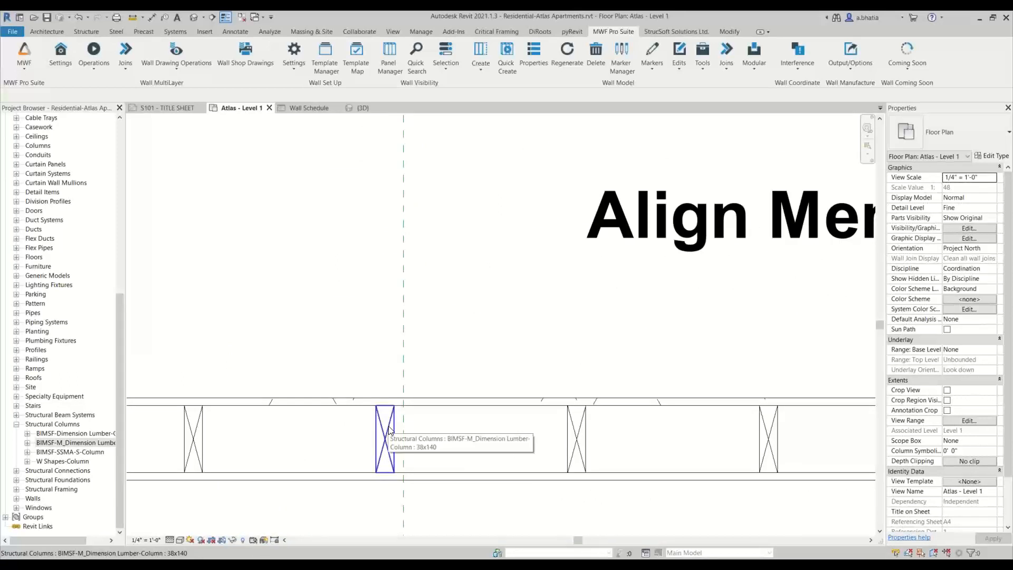
pyautogui.scroll(-3, 391, 430)
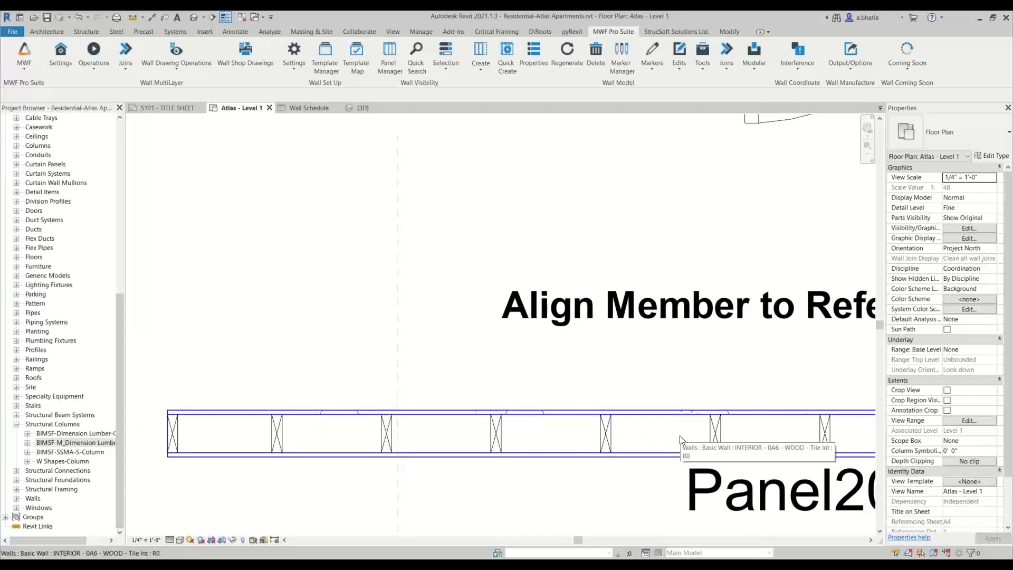
pyautogui.scroll(-1, 654, 440)
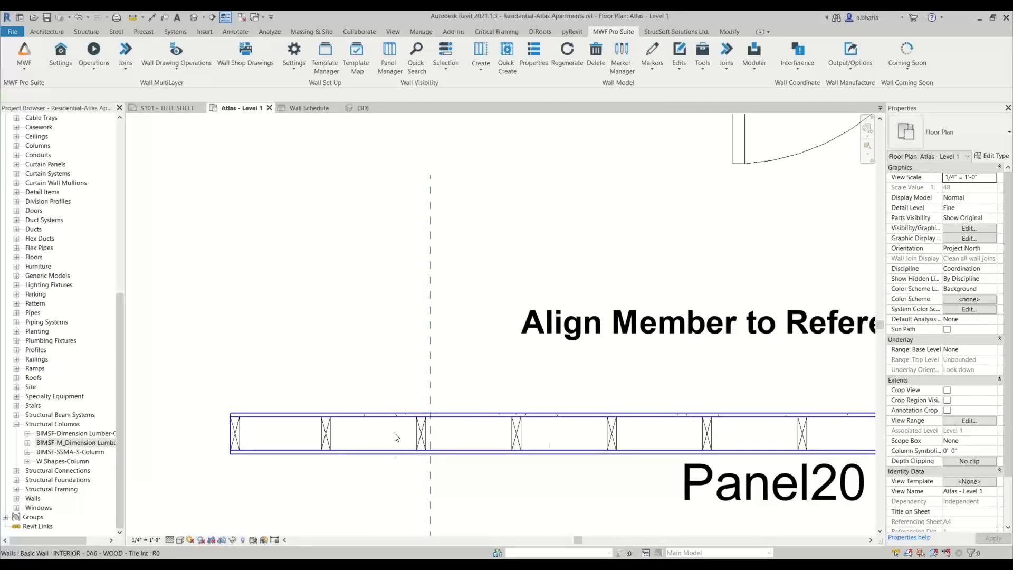
pyautogui.scroll(2, 421, 434)
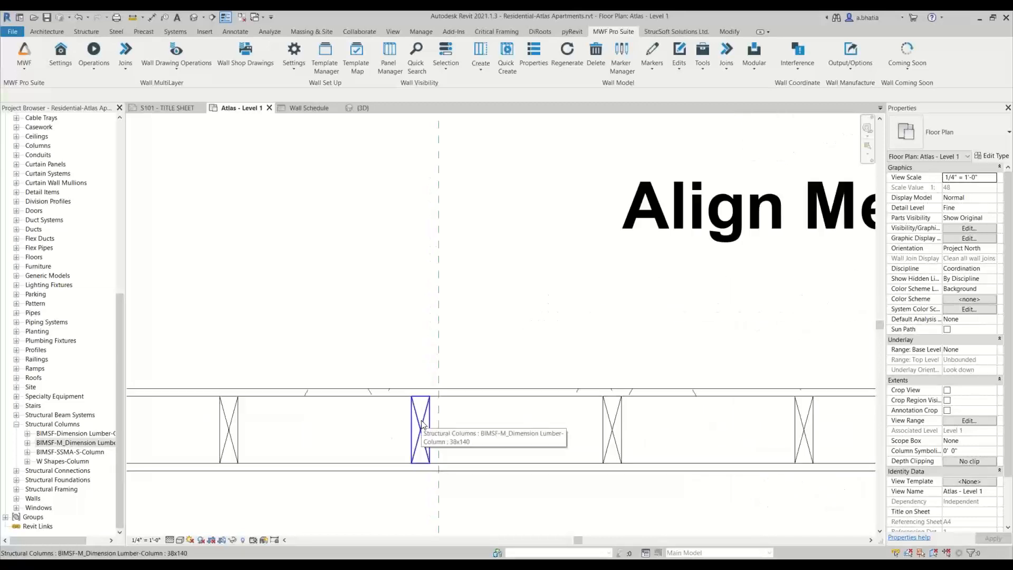
pyautogui.scroll(-3, 421, 434)
pyautogui.scroll(2, 324, 432)
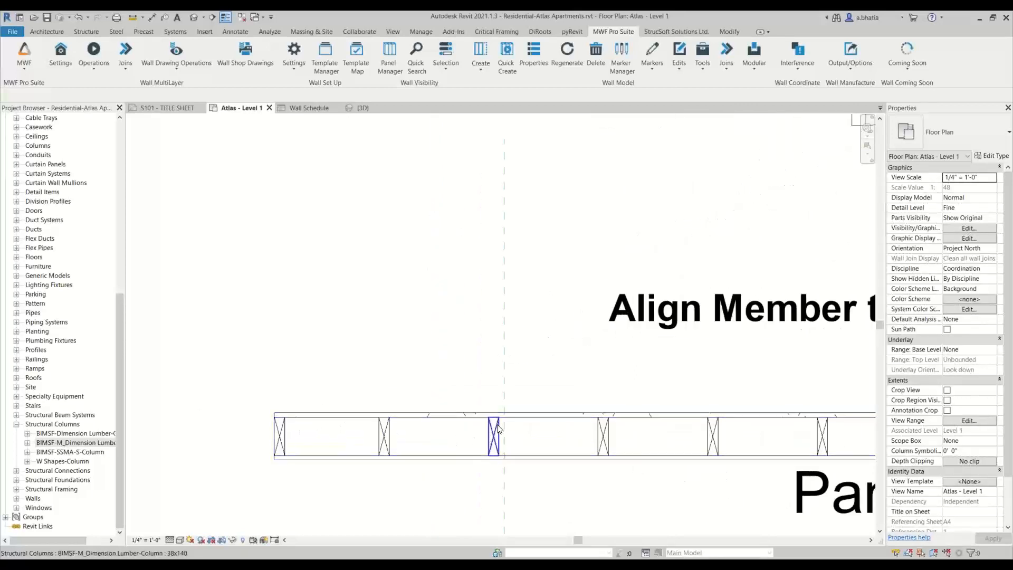
pyautogui.scroll(2, 499, 428)
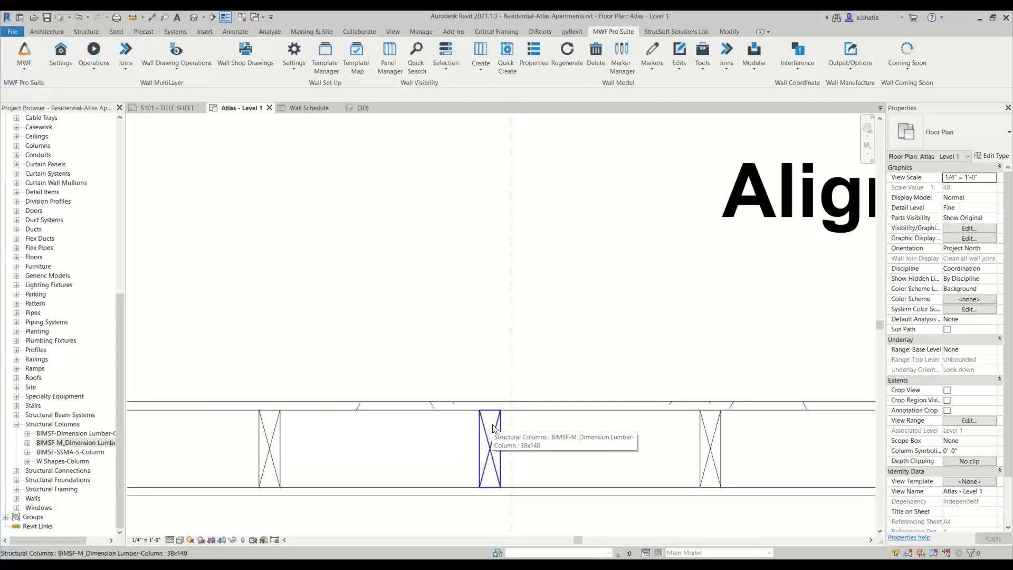
# - Align the Panel20 stud nearest the reference plane to it using Align Member to Reference Plane, with Center alignment
pyautogui.moveTo(494, 427); pyautogui.dragTo(481, 364, button='middle')
pyautogui.click(482, 362)
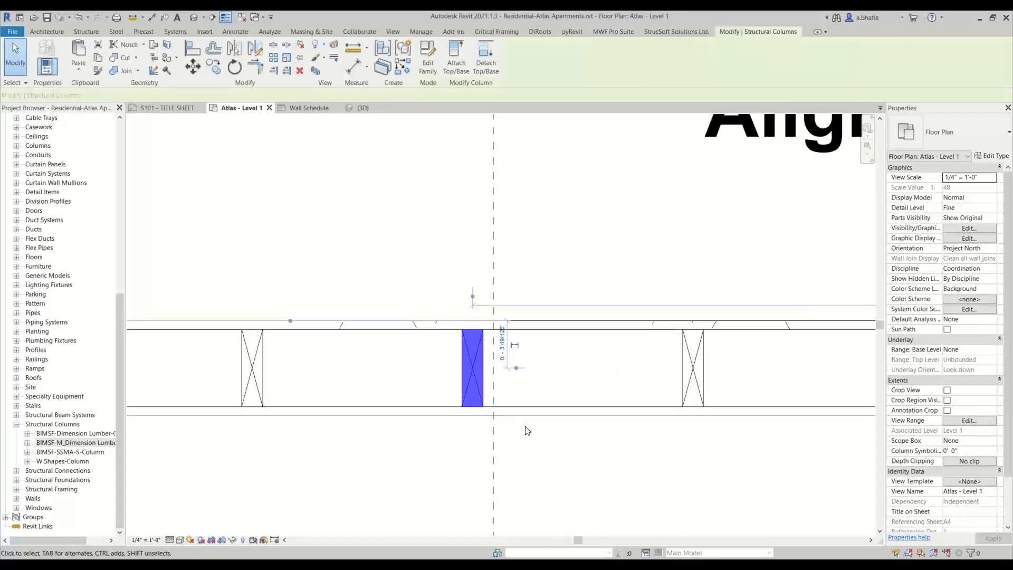
pyautogui.click(621, 33)
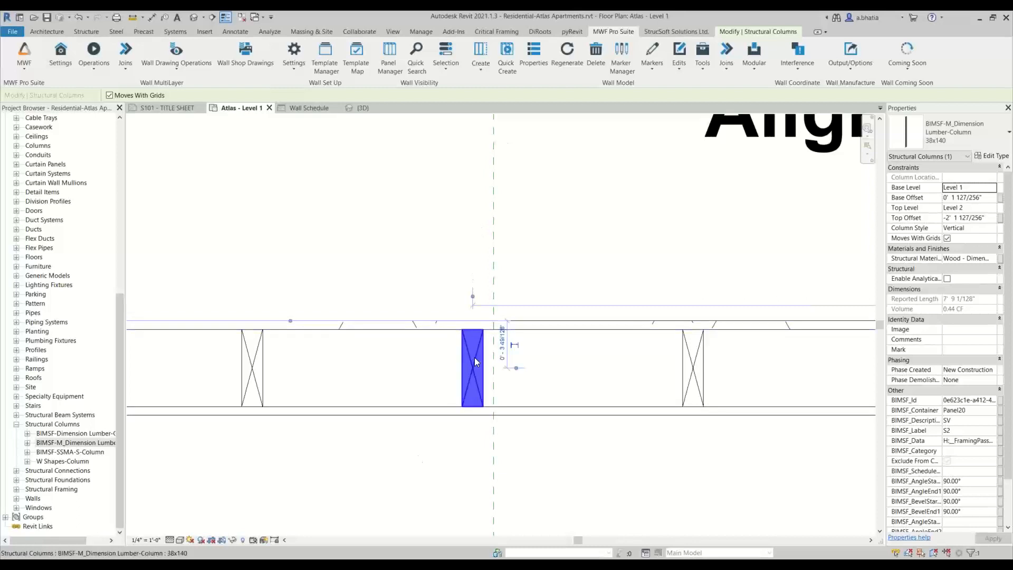
pyautogui.click(685, 76)
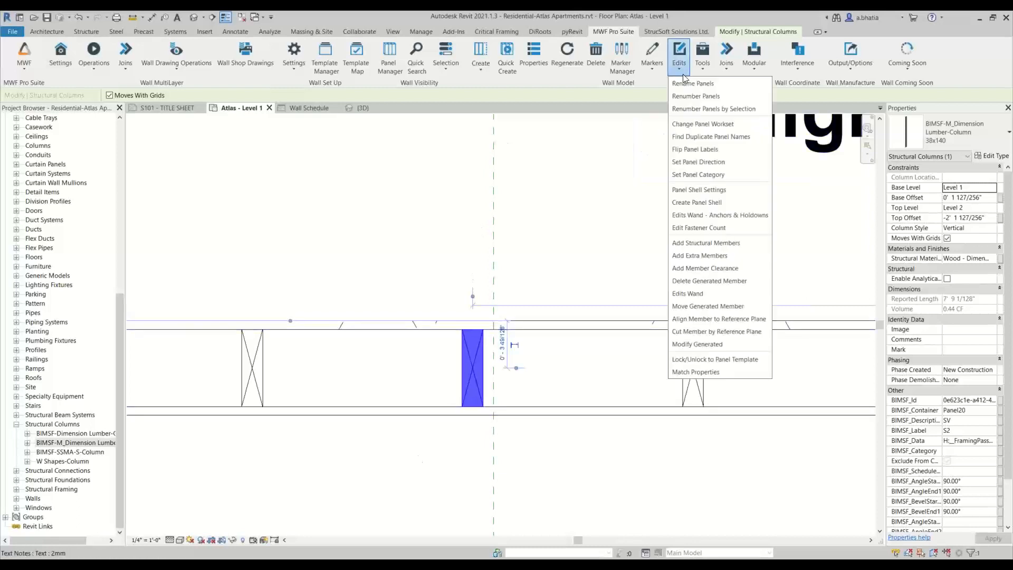
pyautogui.click(717, 320)
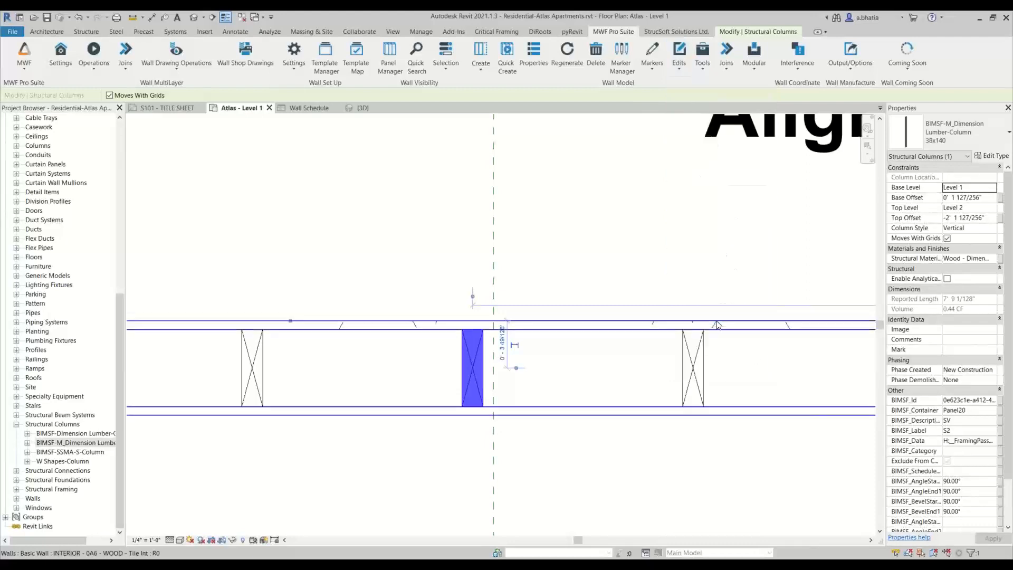
pyautogui.click(497, 210)
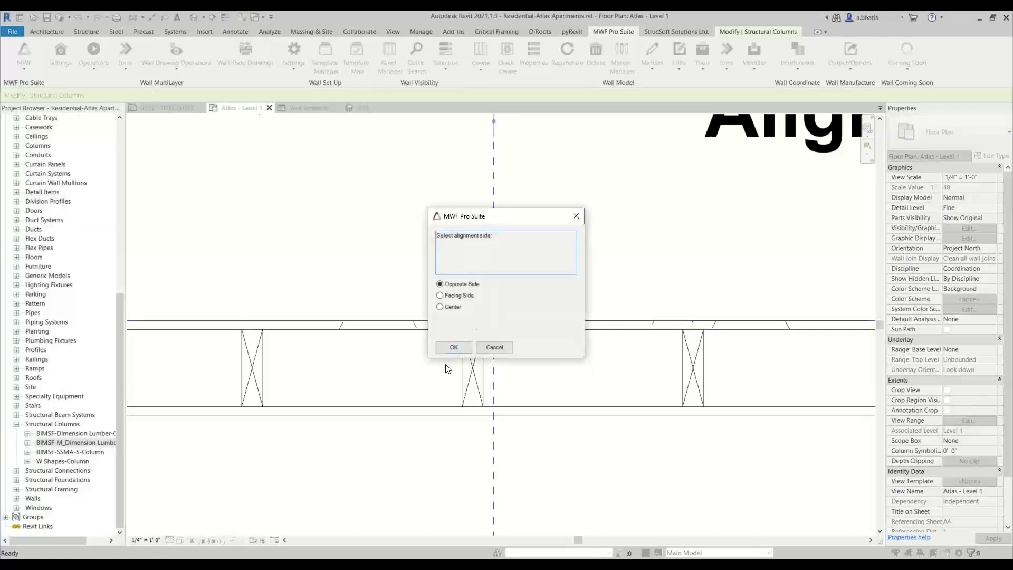
pyautogui.click(460, 308)
pyautogui.click(457, 346)
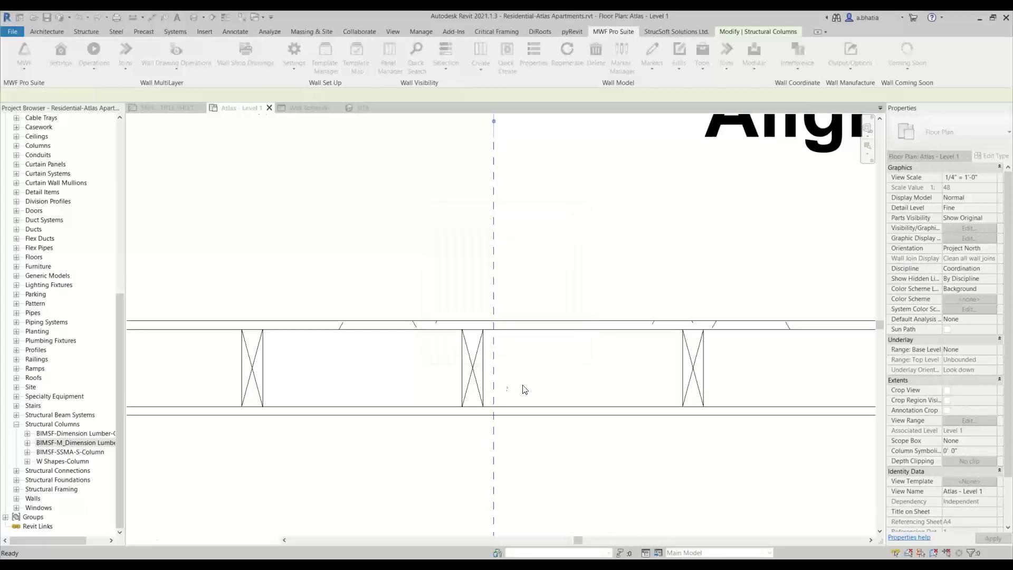
# - Inspect the aligned Panel20 stud against the reference plane
pyautogui.scroll(-5, 537, 389)
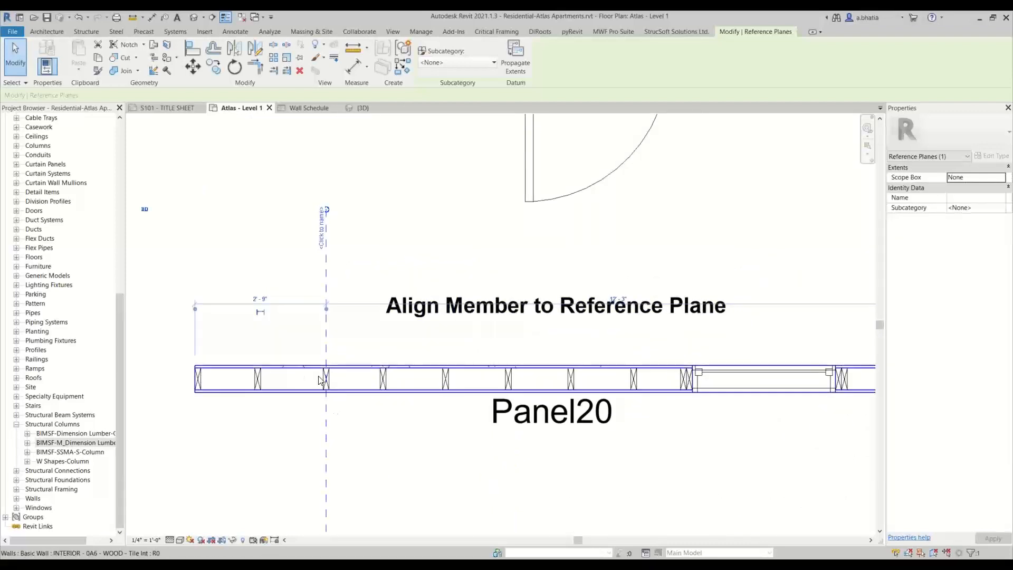
pyautogui.scroll(-3, 334, 417)
pyautogui.moveTo(333, 418); pyautogui.dragTo(356, 366, button='middle')
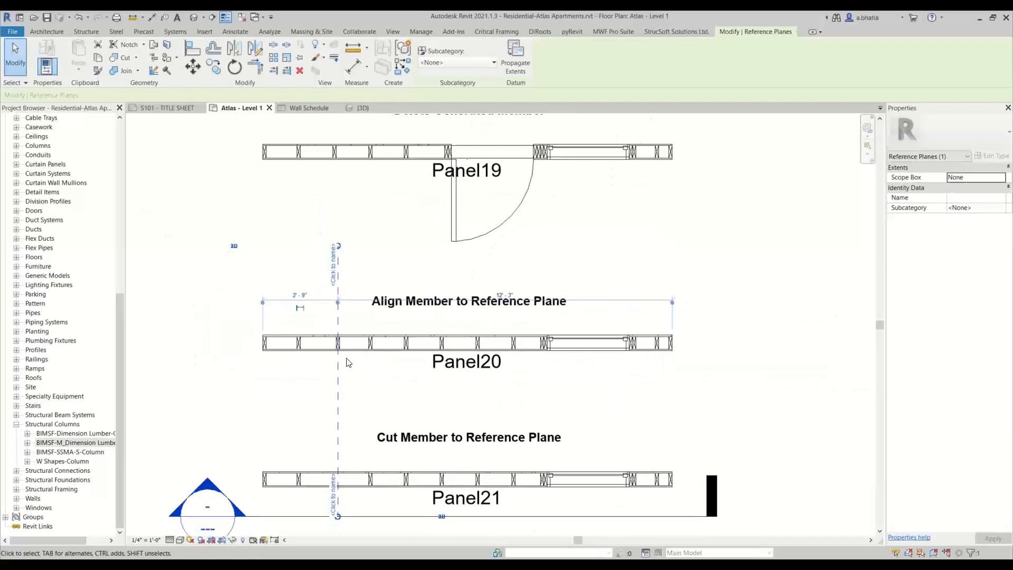
pyautogui.scroll(3, 338, 354)
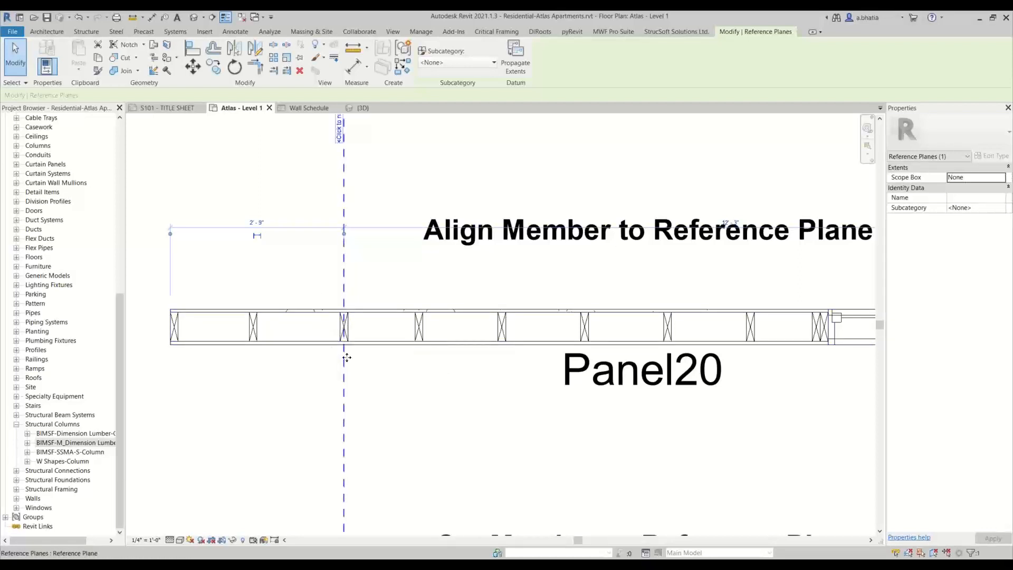
pyautogui.scroll(-2, 352, 380)
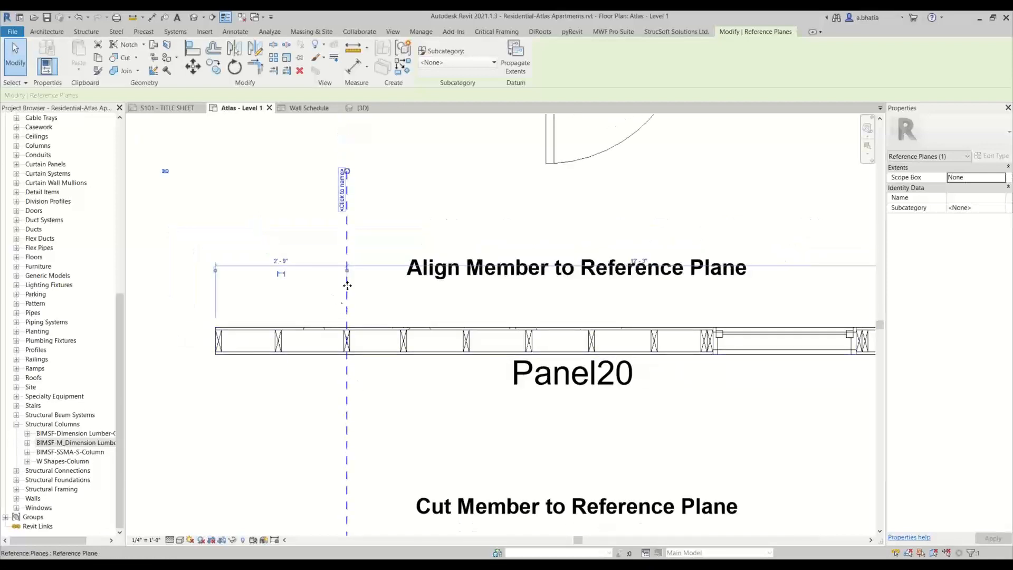
pyautogui.scroll(-4, 350, 345)
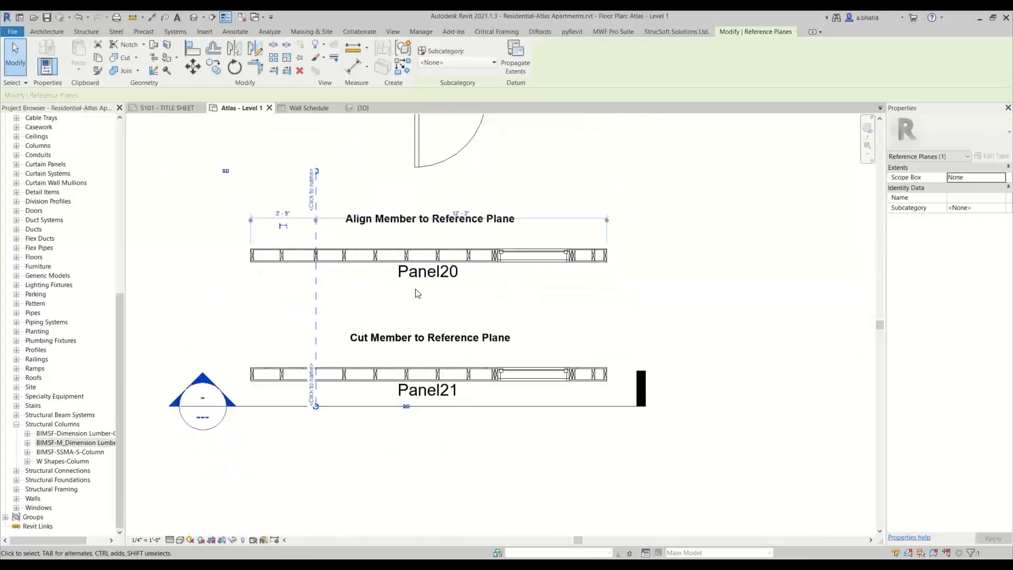
pyautogui.click(334, 298)
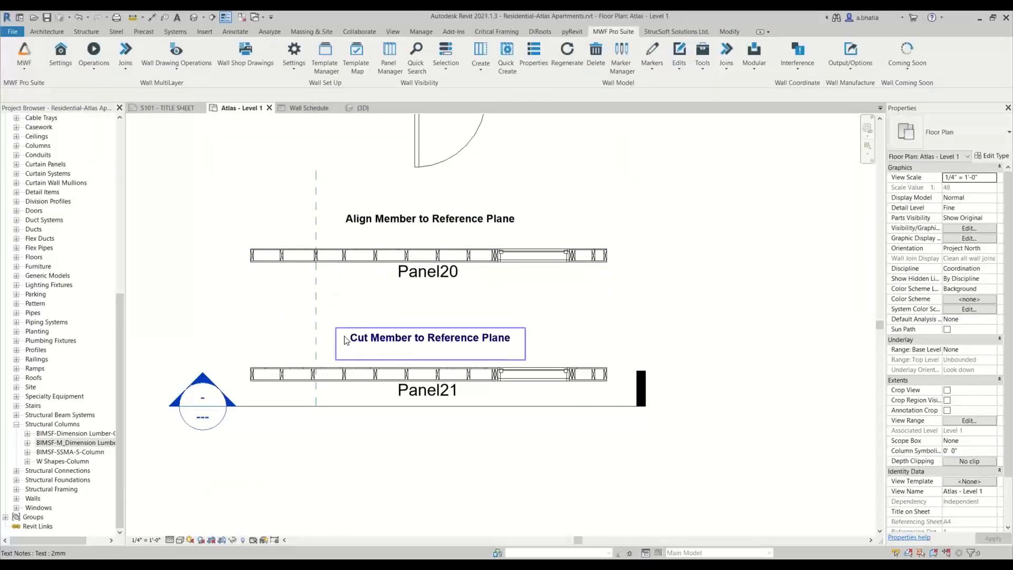
# - Move the "Cut Member to Reference Plane" label slightly up and to the right above Panel21
pyautogui.moveTo(468, 366); pyautogui.dragTo(492, 336, button='middle')
pyautogui.scroll(4, 450, 330)
pyautogui.scroll(-3, 494, 336)
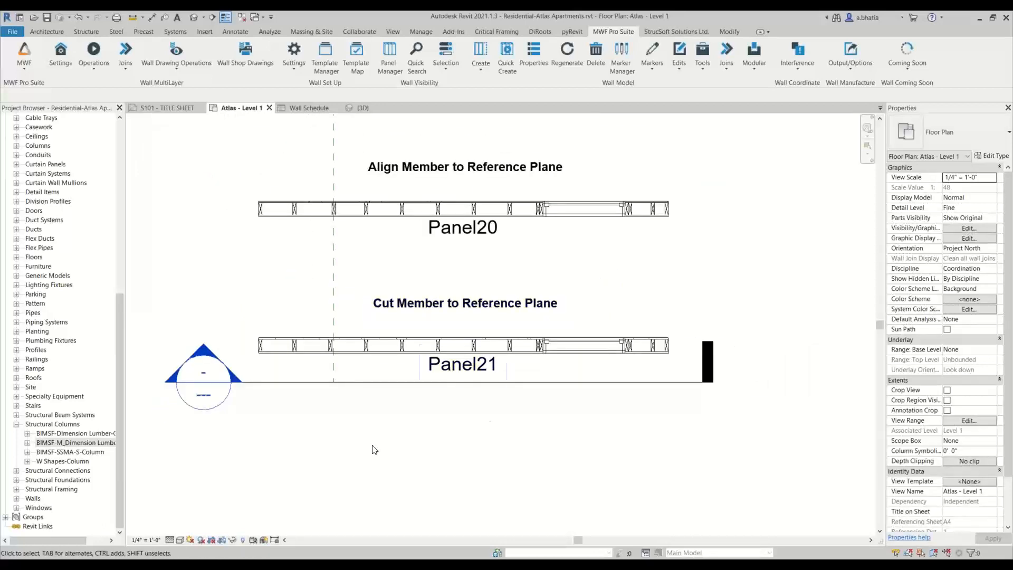
# - Open the section view defined by the section line through Panel21
pyautogui.click(362, 382)
pyautogui.rightClick(363, 382)
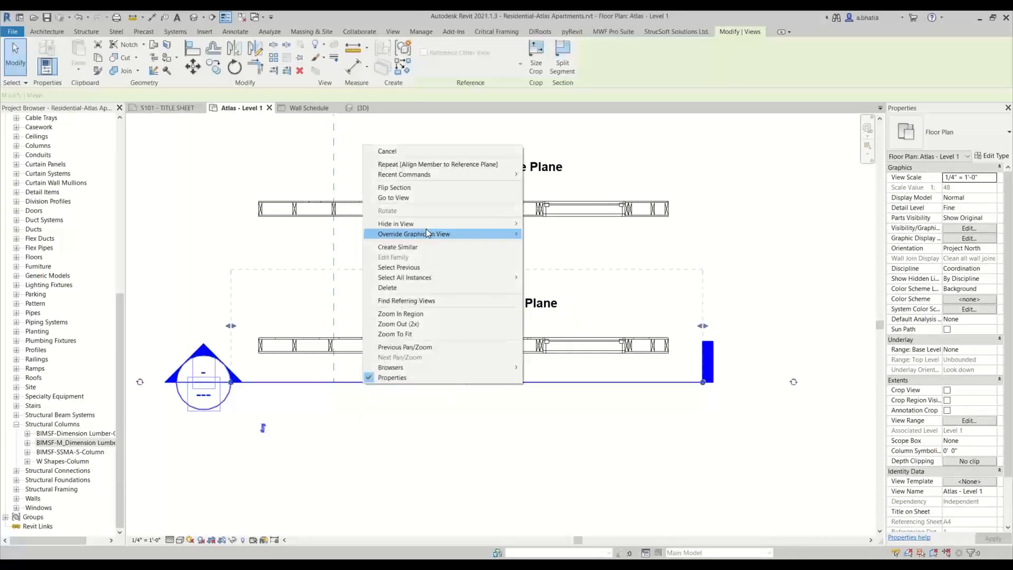
pyautogui.click(430, 199)
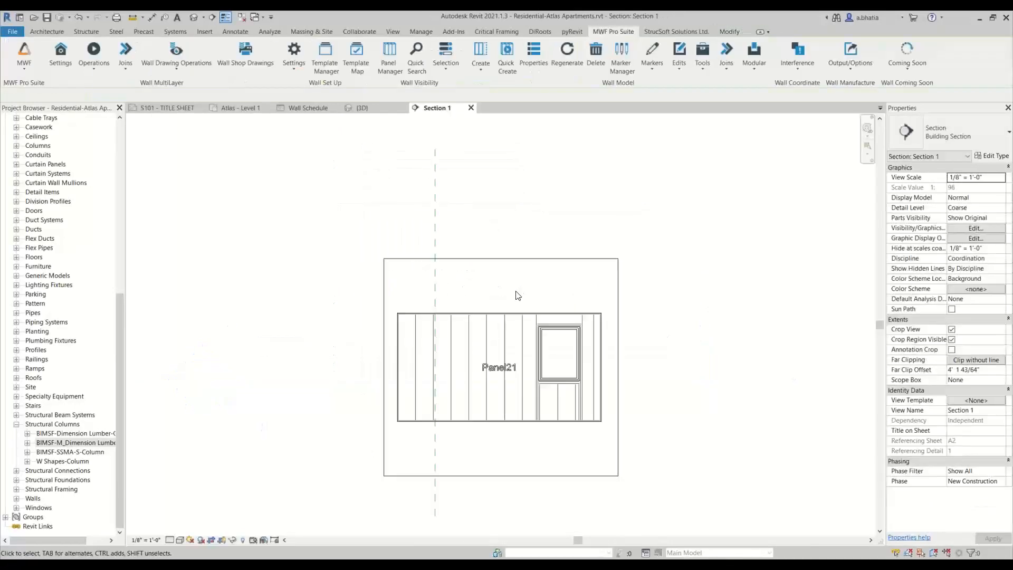
# - Set the section view's detail level to Fine
pyautogui.scroll(1, 511, 298)
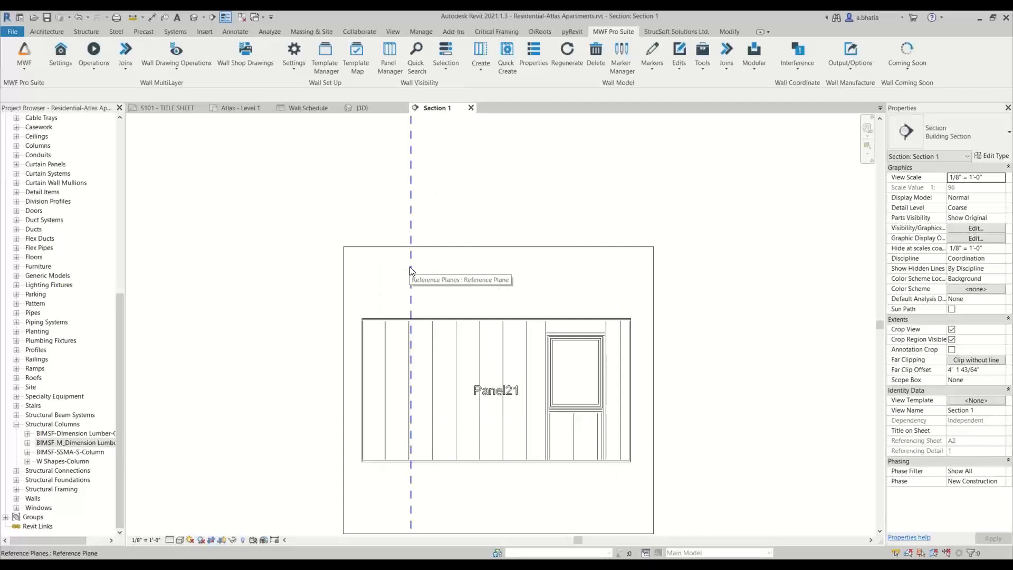
pyautogui.scroll(2, 412, 271)
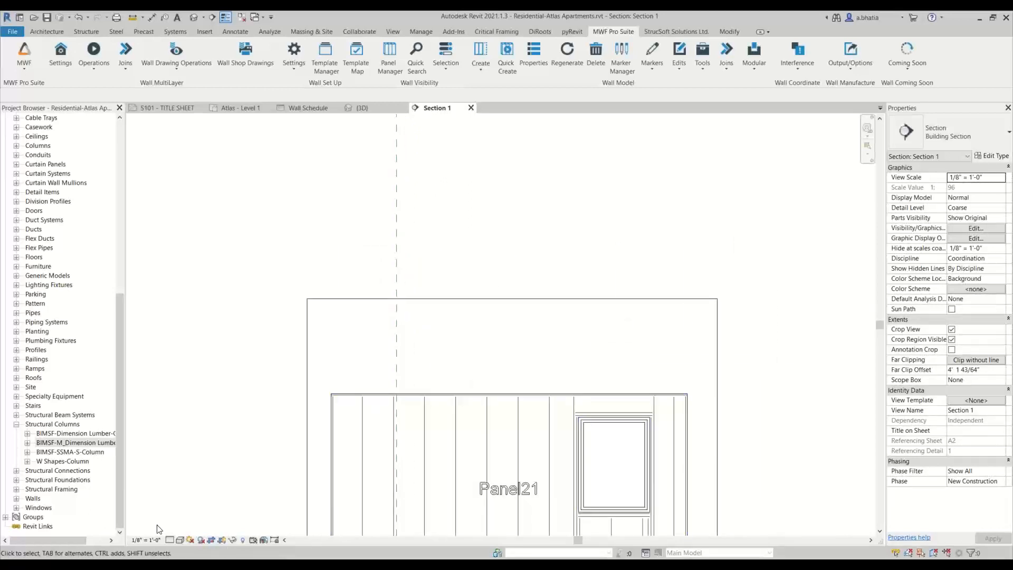
pyautogui.click(169, 540)
pyautogui.click(182, 529)
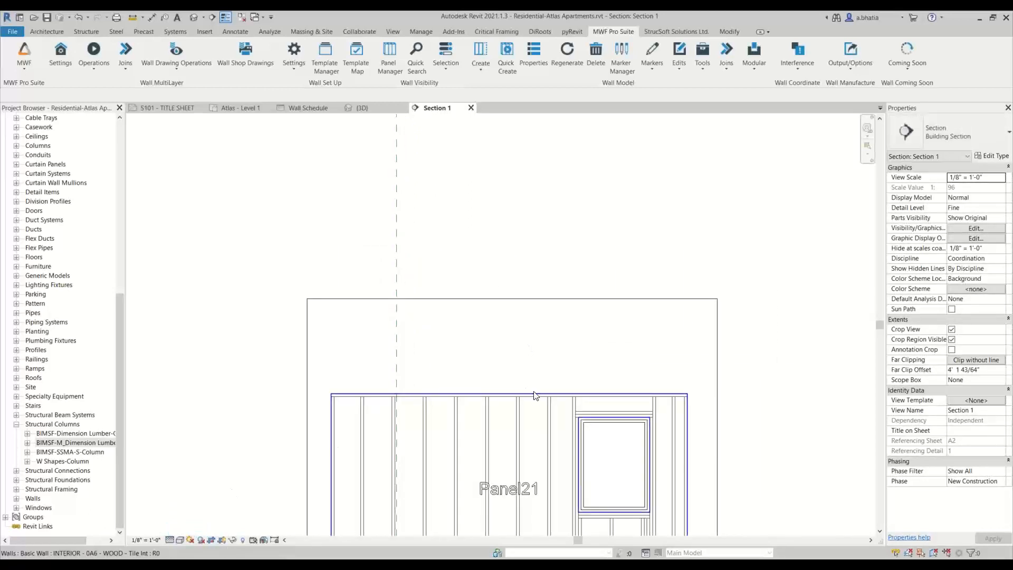
# - Draw a horizontal reference plane across the leftmost studs of Panel21, crossing the vertical reference plane
pyautogui.moveTo(531, 389); pyautogui.dragTo(518, 310, button='middle')
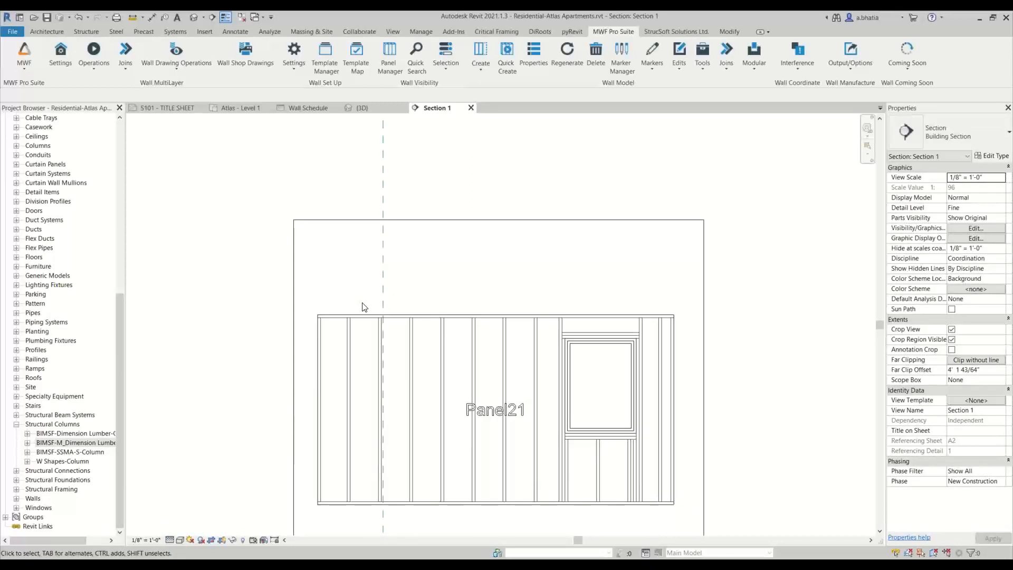
pyautogui.moveTo(443, 320); pyautogui.dragTo(426, 238, button='middle')
pyautogui.scroll(2, 407, 236)
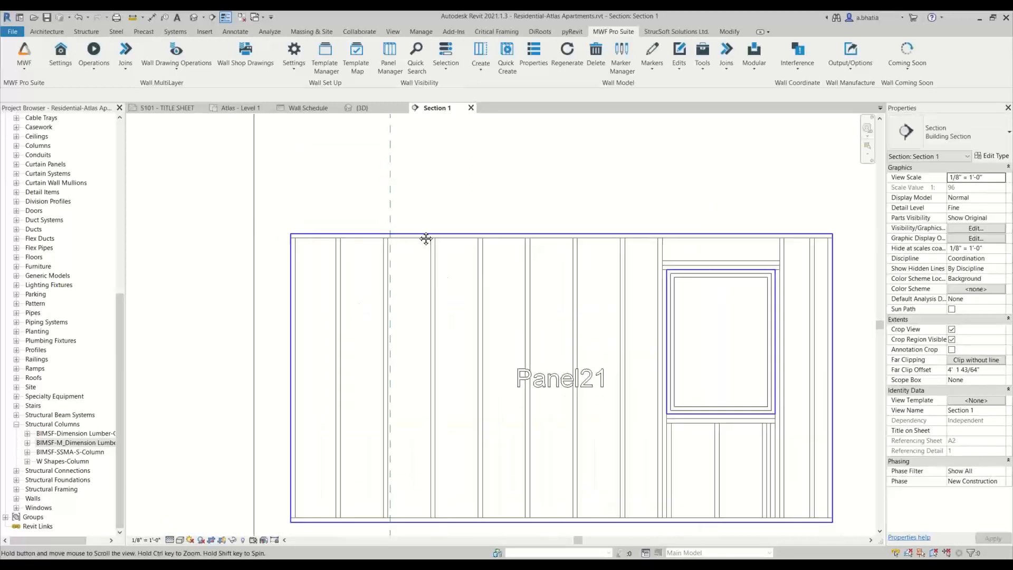
pyautogui.scroll(-2, 370, 248)
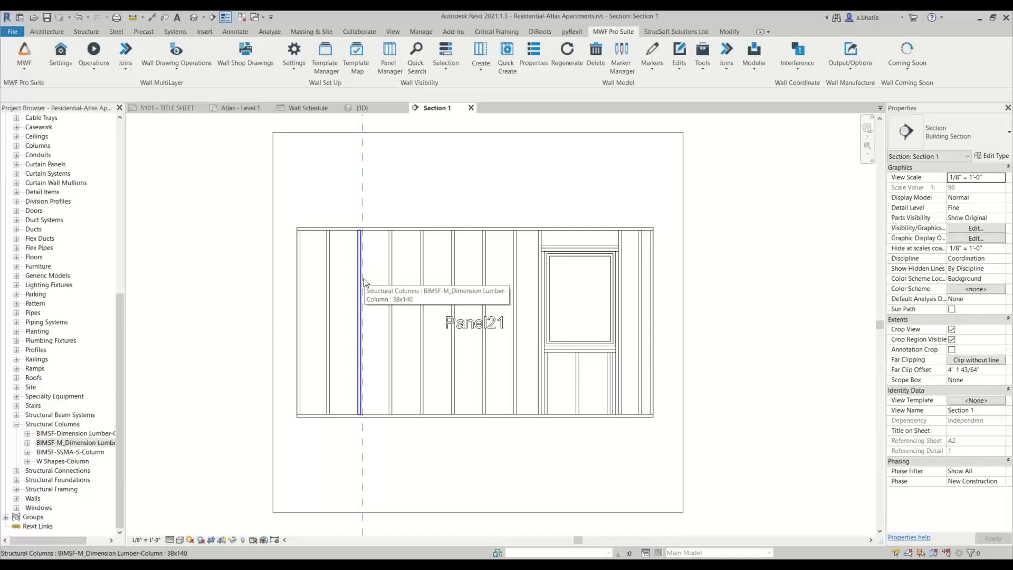
pyautogui.scroll(3, 343, 243)
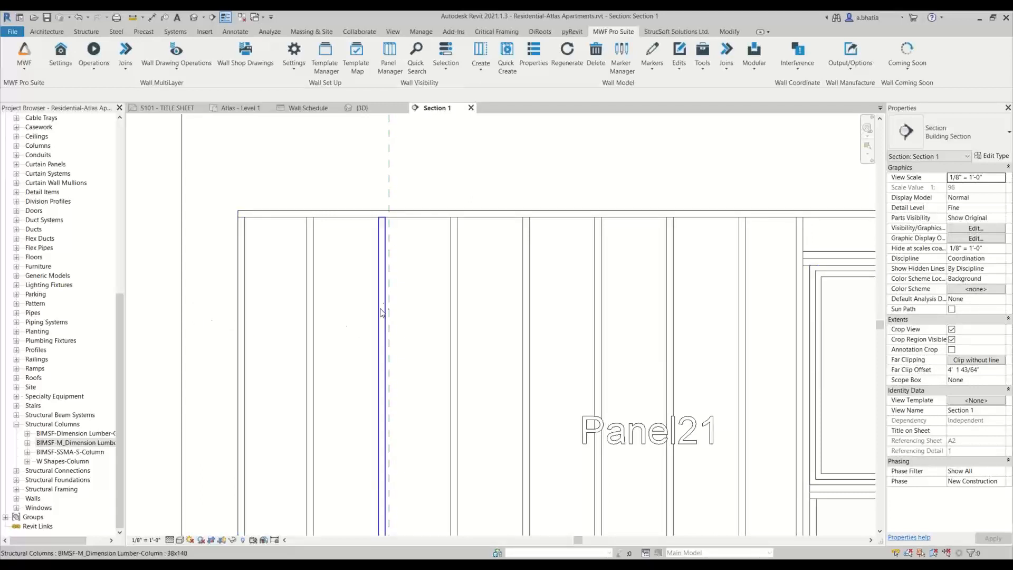
pyautogui.click(390, 170)
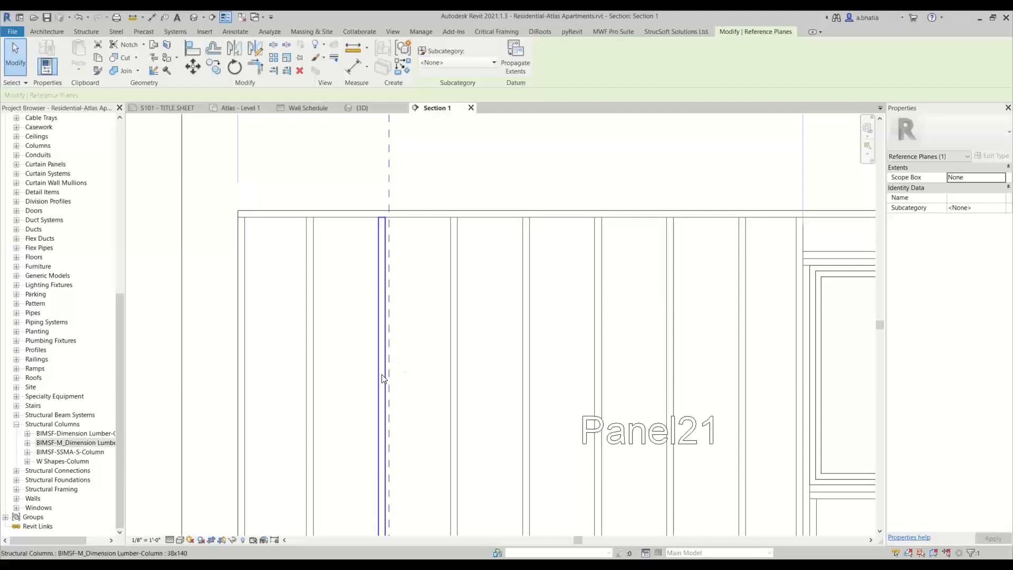
pyautogui.press('r')
pyautogui.press('p')
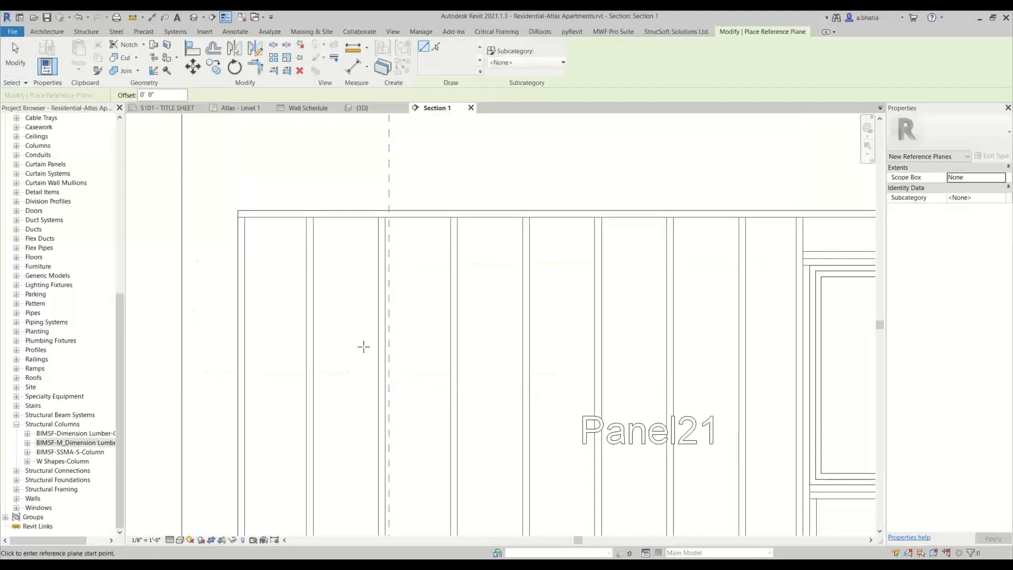
pyautogui.scroll(-2, 232, 300)
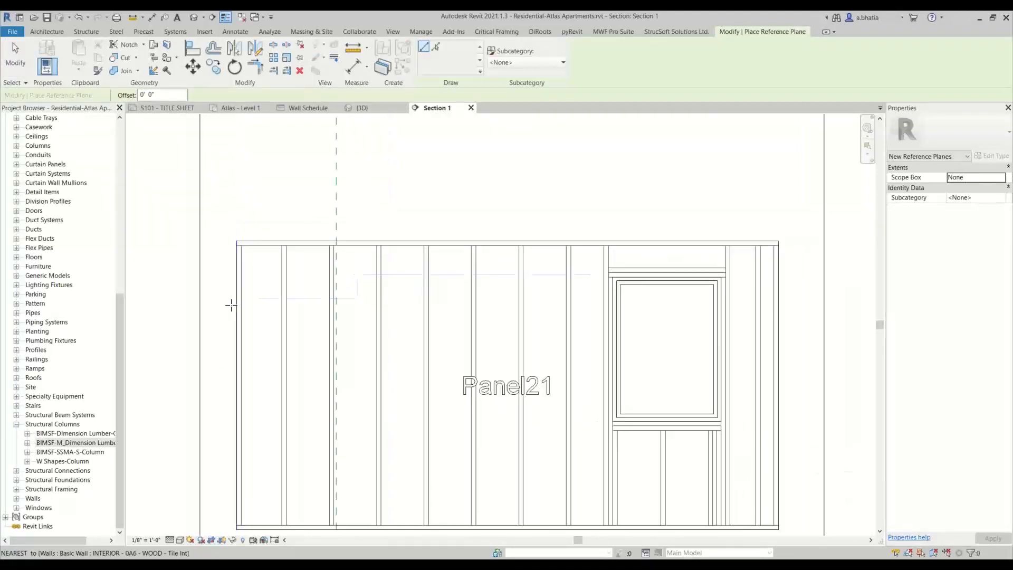
pyautogui.scroll(2, 228, 316)
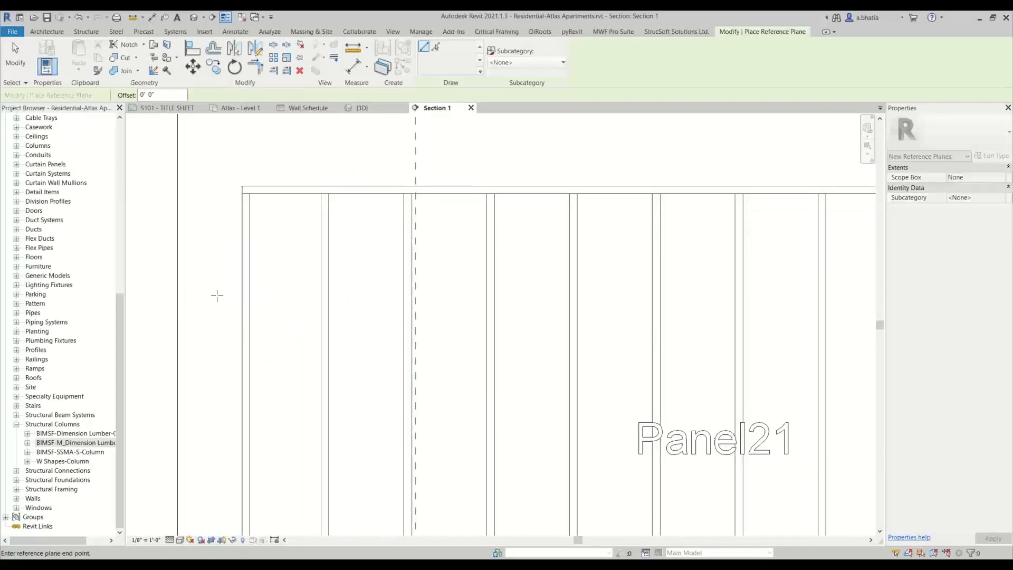
pyautogui.click(446, 296)
pyautogui.press('Escape')
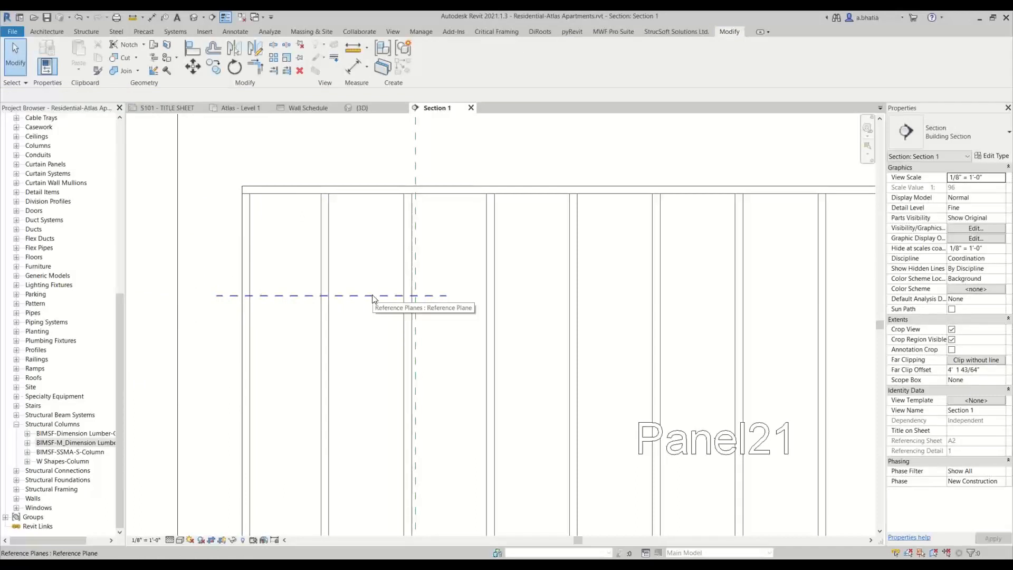
# - Cut the three leftmost Panel21 studs at the horizontal reference plane using Cut Member by Reference Plane
pyautogui.scroll(-2, 373, 299)
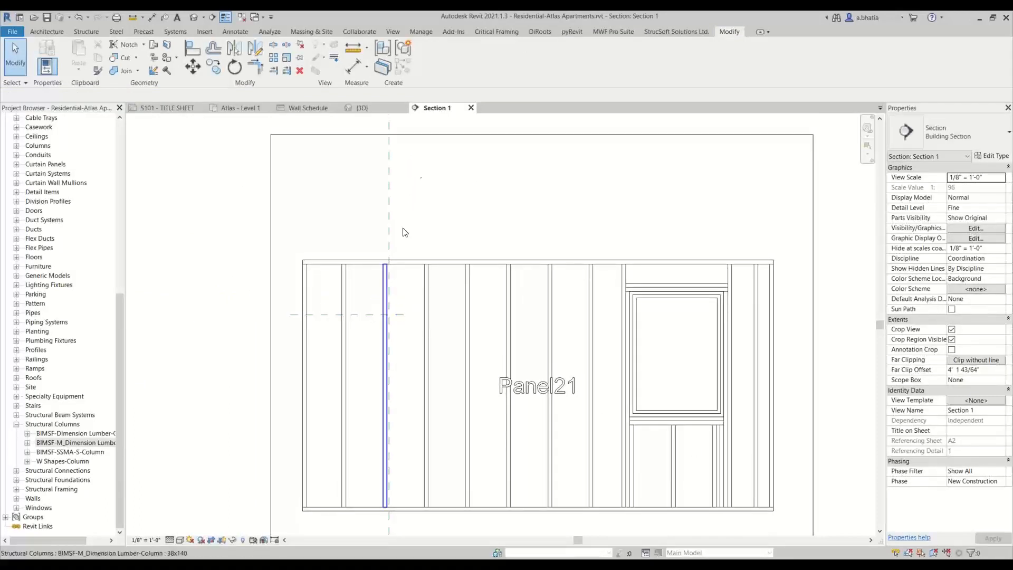
pyautogui.scroll(-1, 401, 243)
pyautogui.scroll(1, 387, 268)
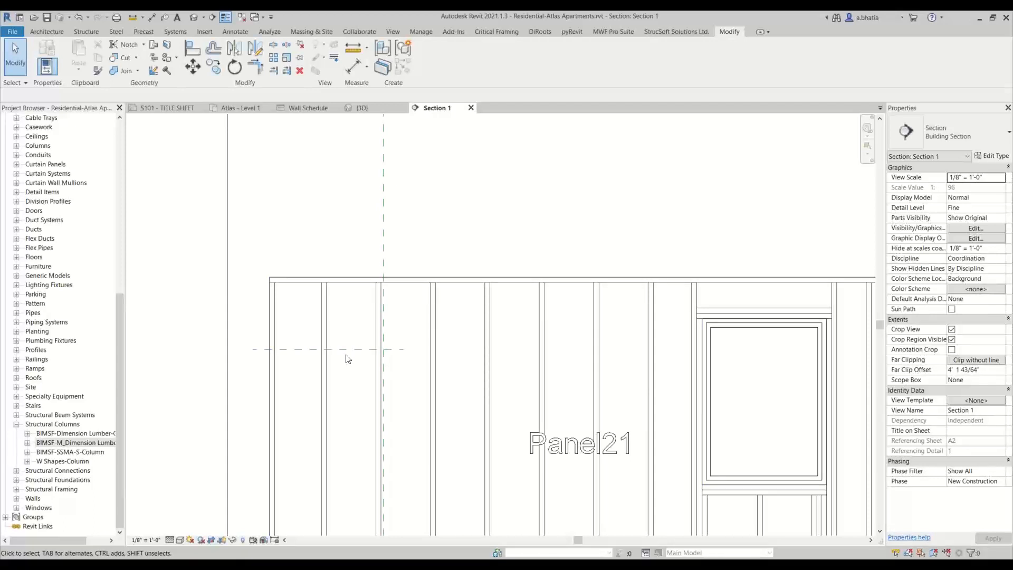
pyautogui.click(280, 310)
pyautogui.keyDown('ctrl'); pyautogui.click(325, 309); pyautogui.keyUp('ctrl')
pyautogui.keyDown('ctrl'); pyautogui.click(378, 309); pyautogui.keyUp('ctrl')
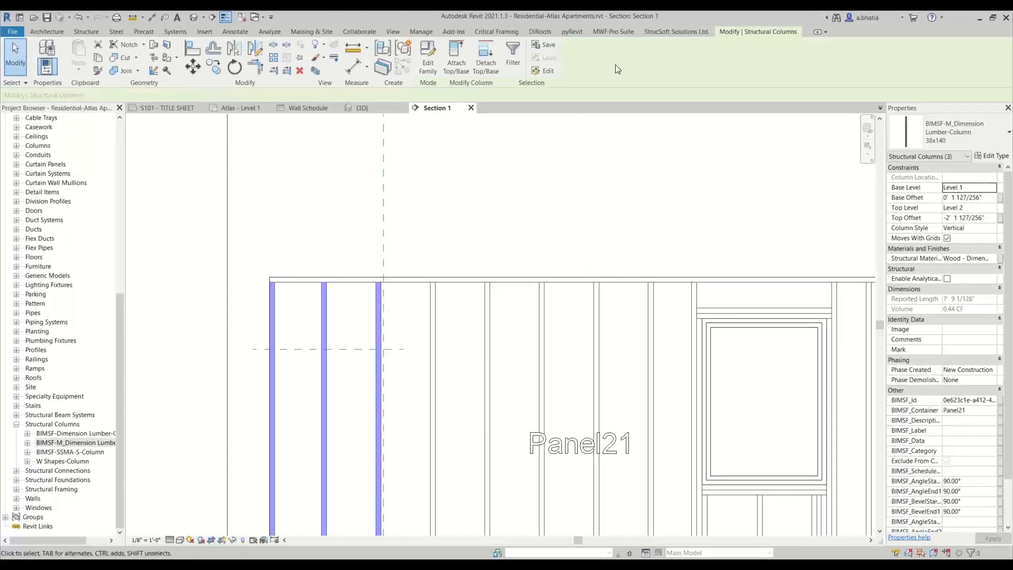
pyautogui.click(607, 33)
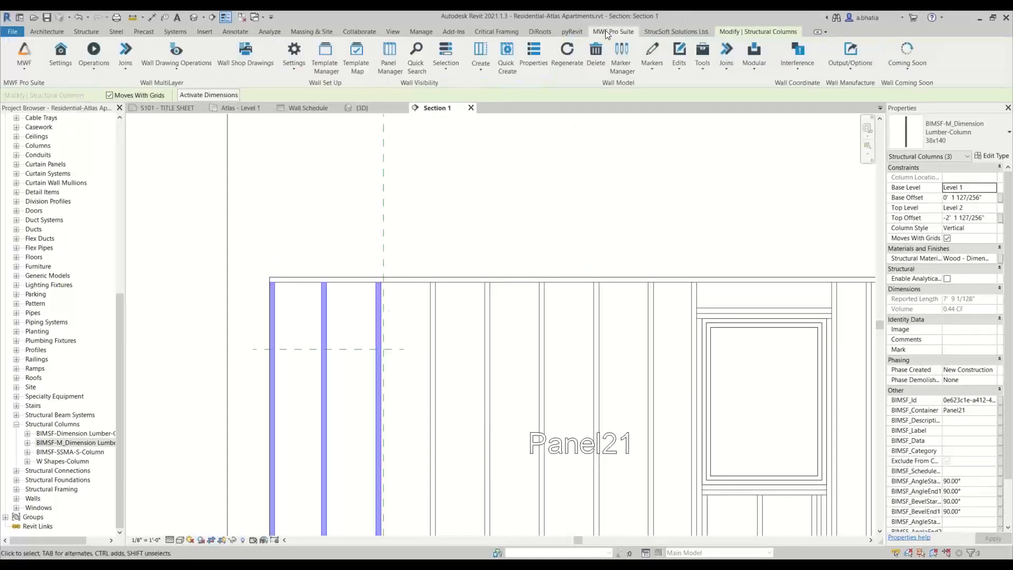
pyautogui.click(678, 57)
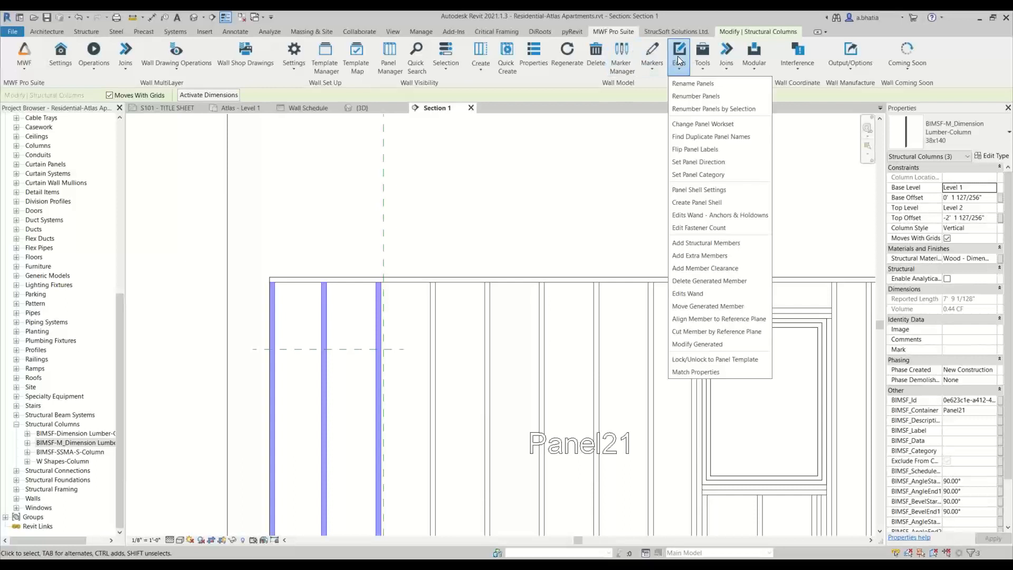
pyautogui.click(711, 332)
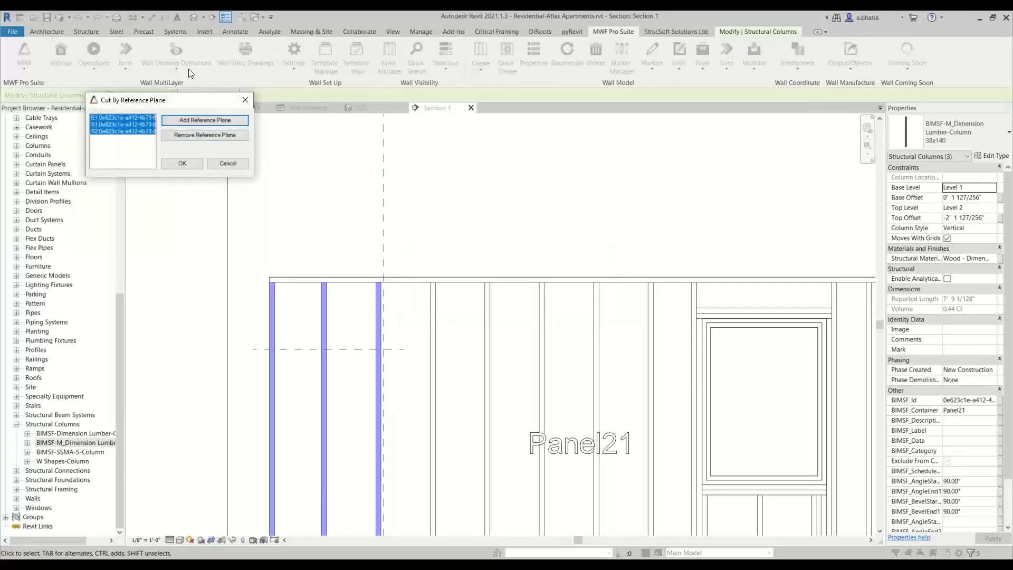
pyautogui.click(171, 123)
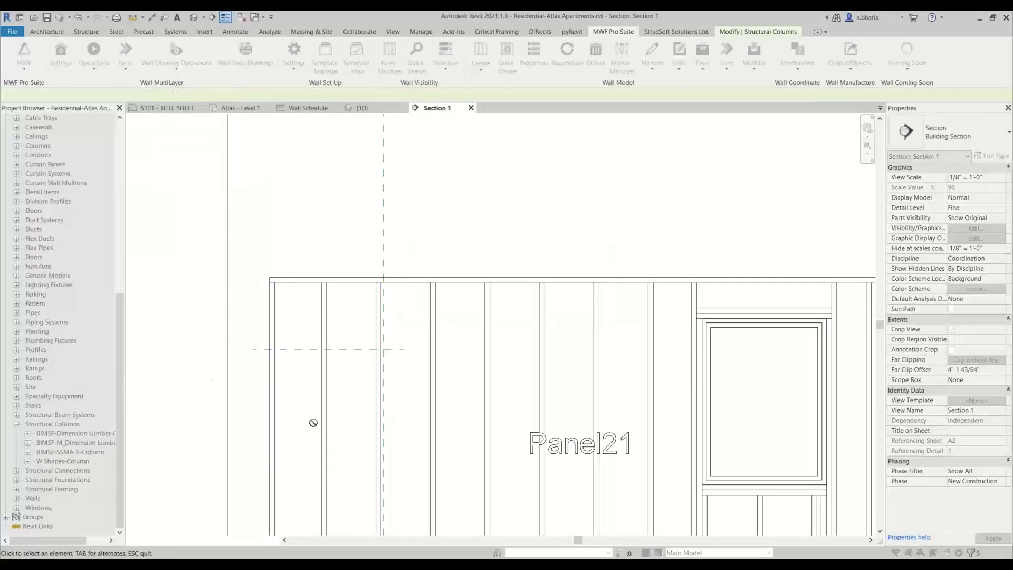
pyautogui.click(302, 357)
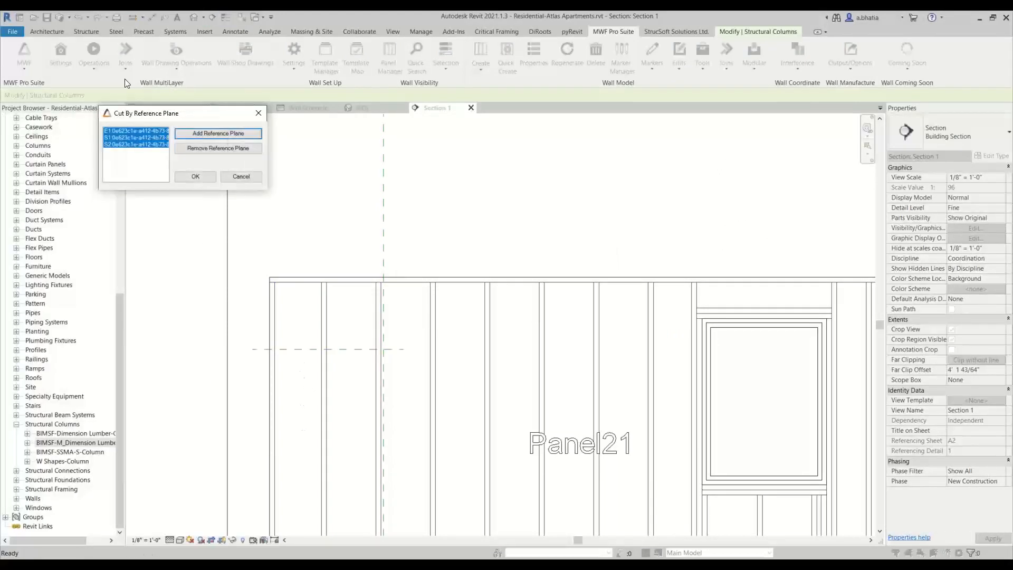
pyautogui.click(194, 175)
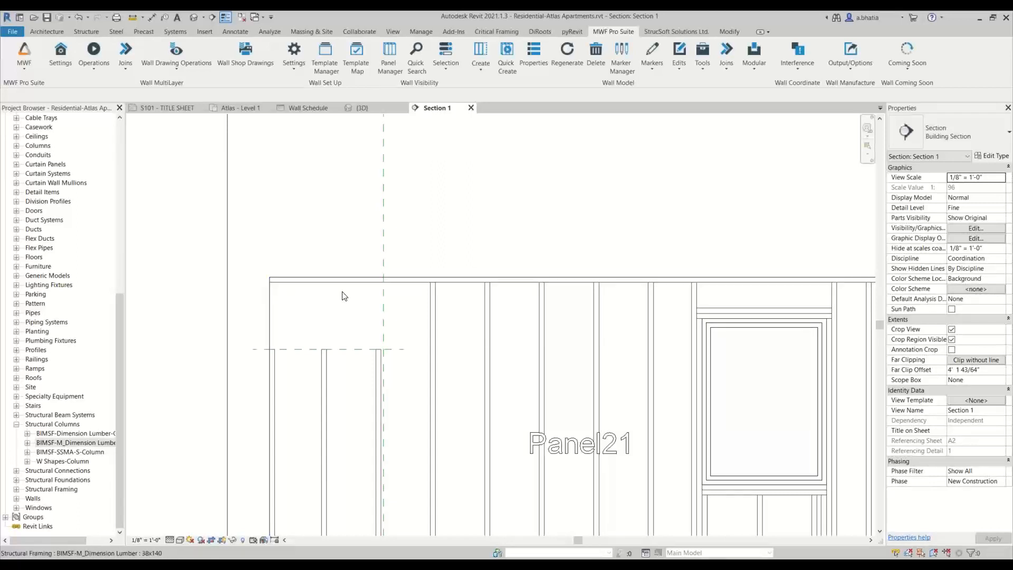
# - Try to cut the Panel21 top plate at the vertical reference plane using Cut Member by Reference Plane
pyautogui.scroll(3, 372, 279)
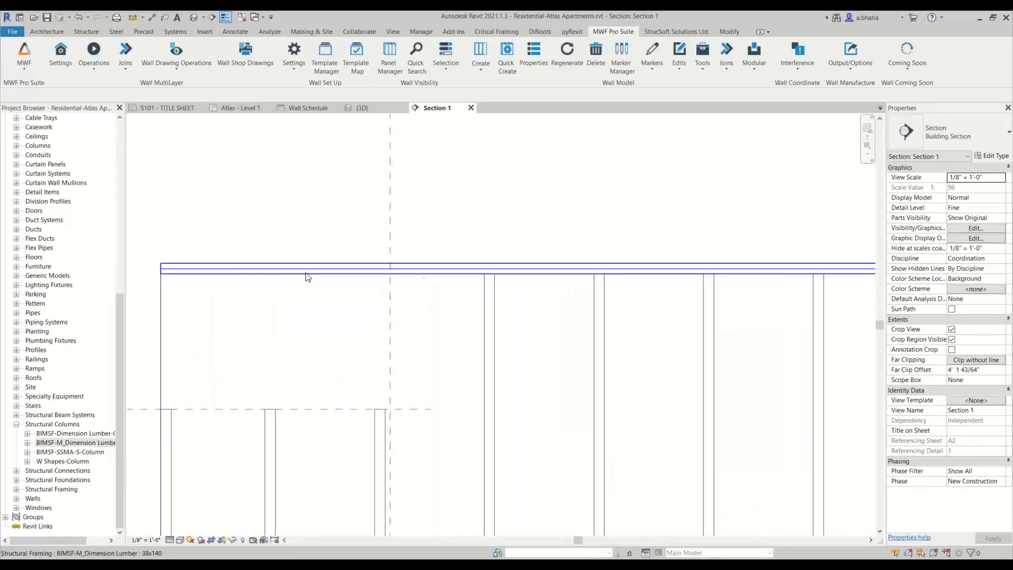
pyautogui.click(346, 275)
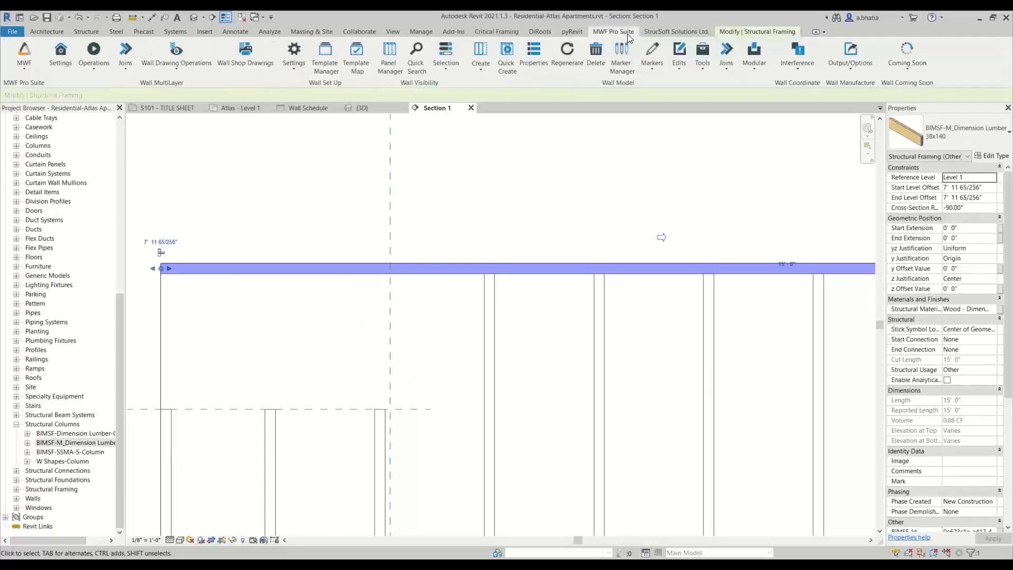
pyautogui.click(685, 57)
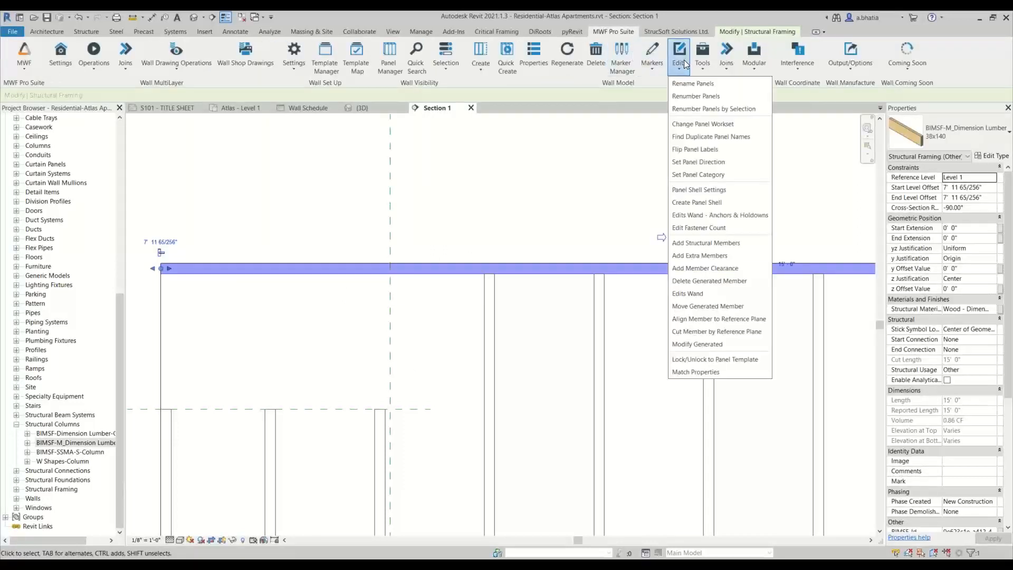
pyautogui.click(691, 333)
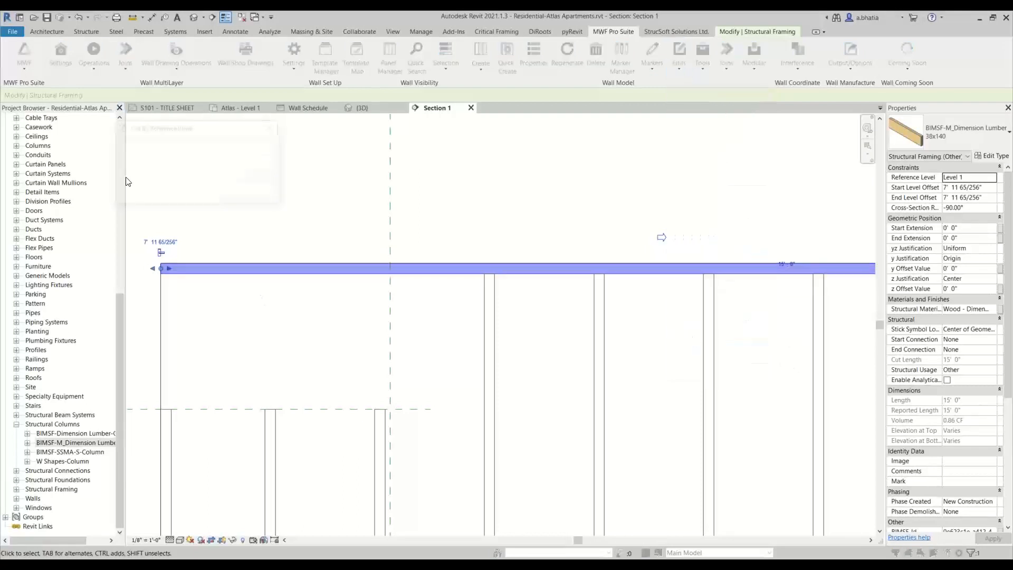
pyautogui.click(230, 148)
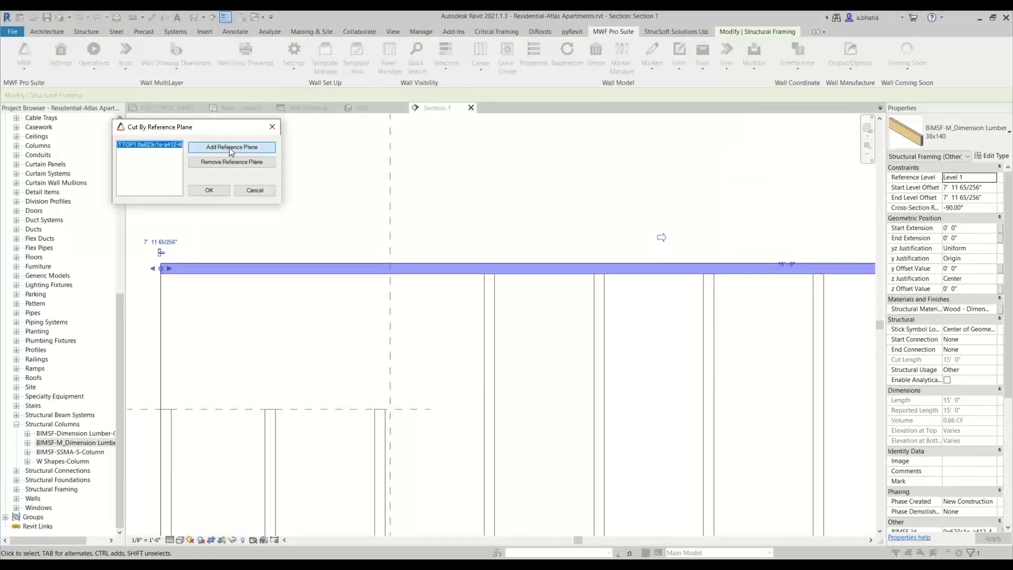
pyautogui.click(398, 210)
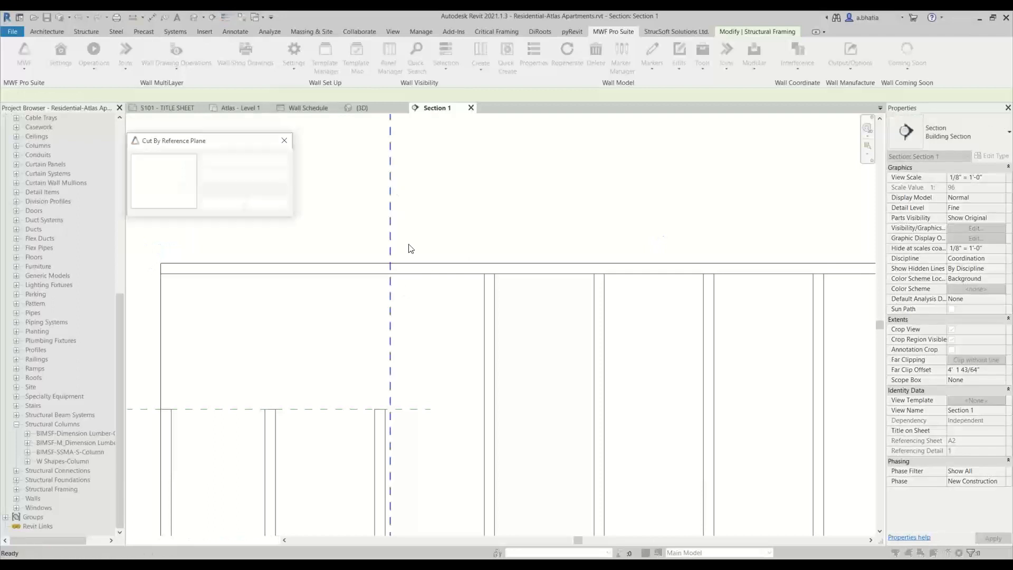
pyautogui.click(221, 204)
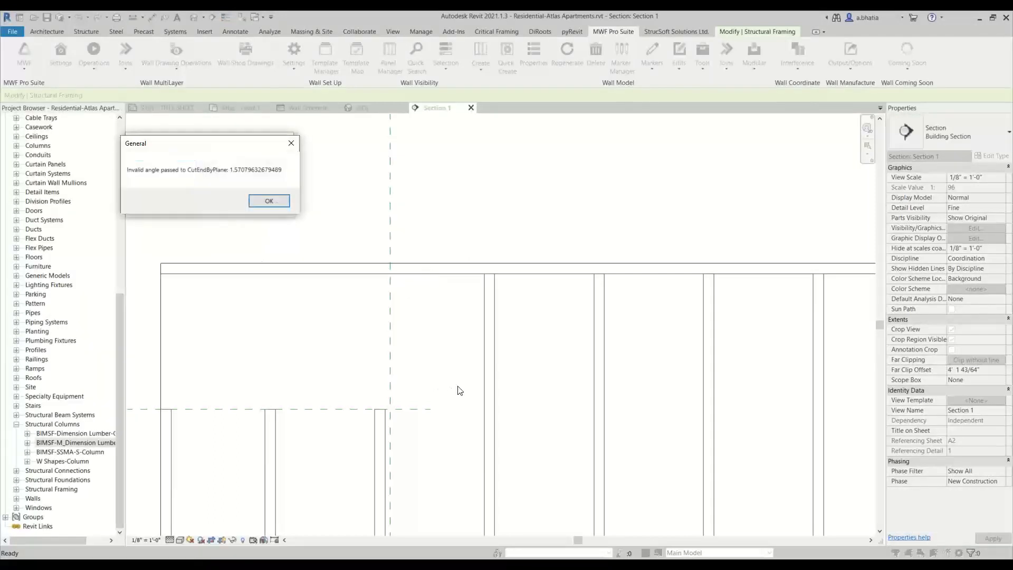
pyautogui.click(268, 200)
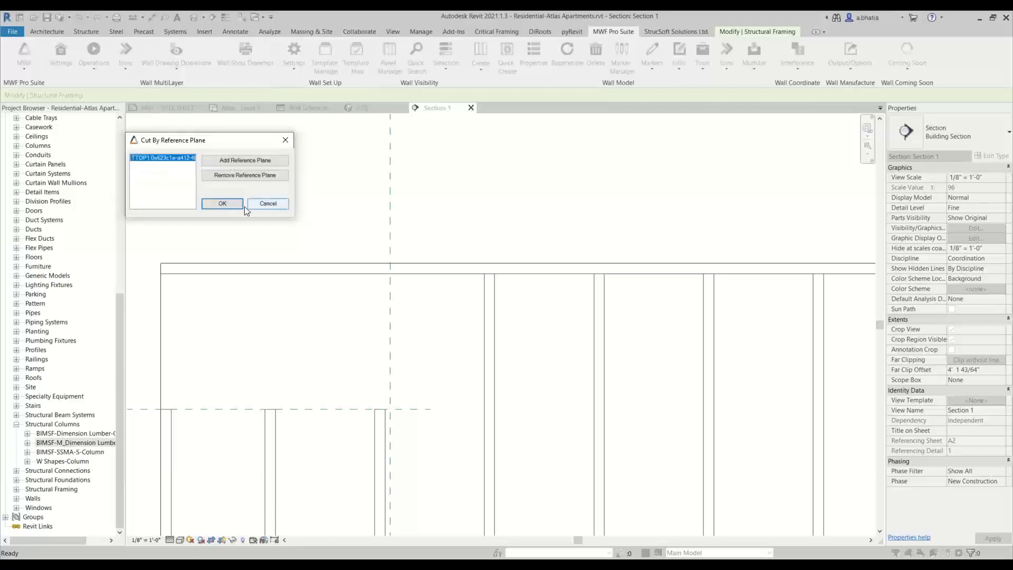
# - Retry cutting the Panel21 top plate at the vertical reference plane with Cut Member by Reference Plane
pyautogui.click(245, 163)
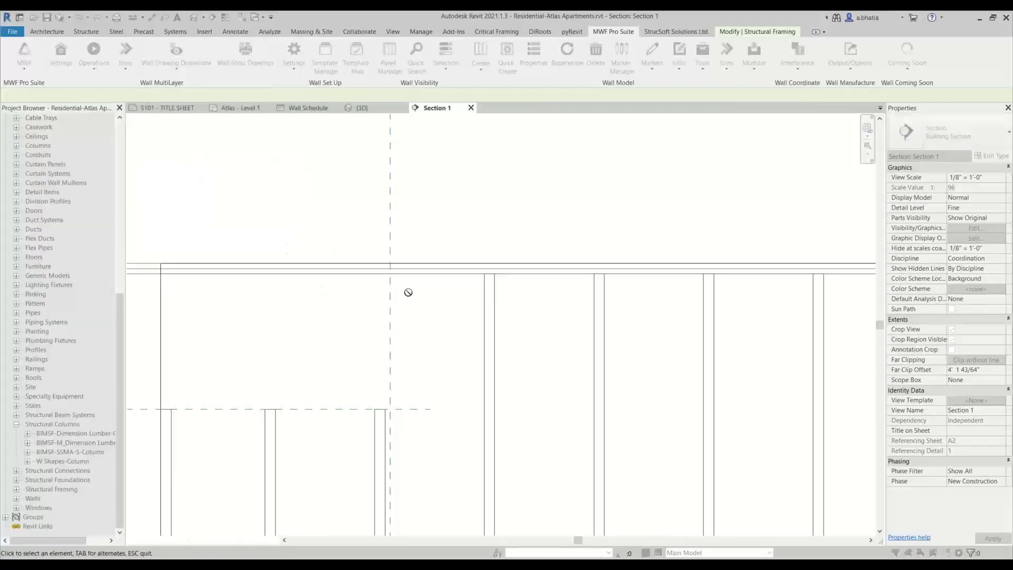
pyautogui.scroll(-3, 393, 269)
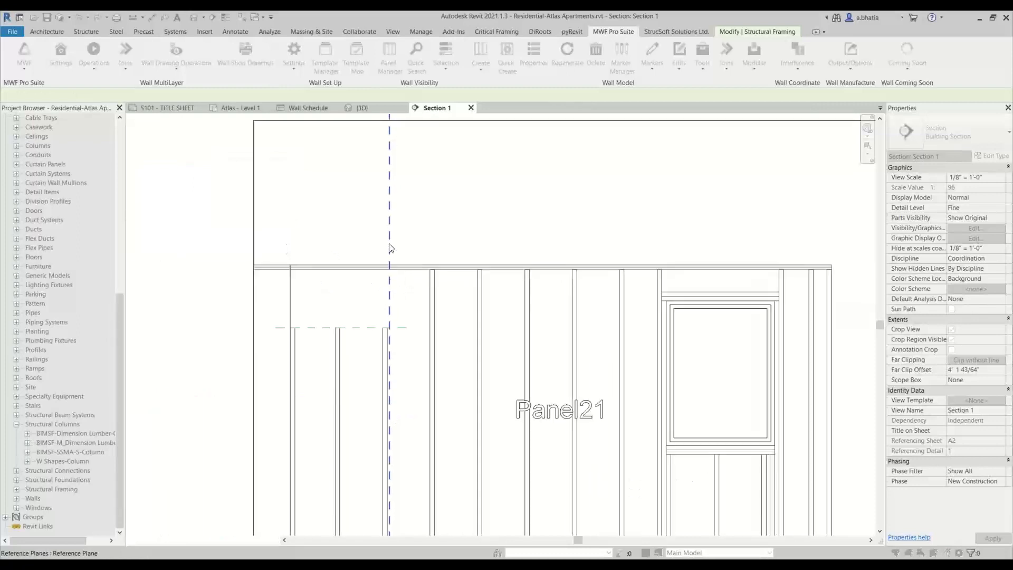
pyautogui.click(390, 249)
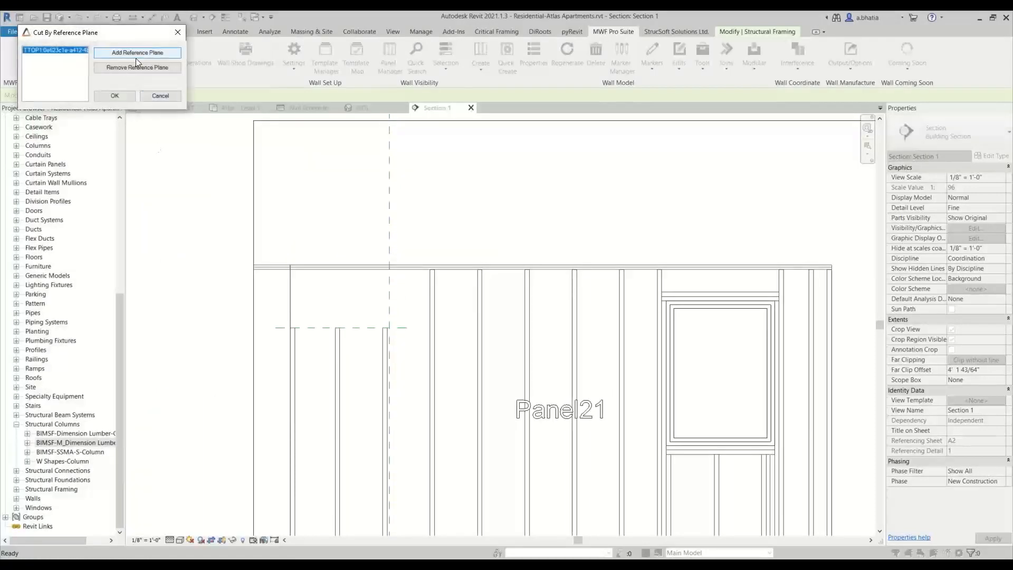
pyautogui.click(113, 96)
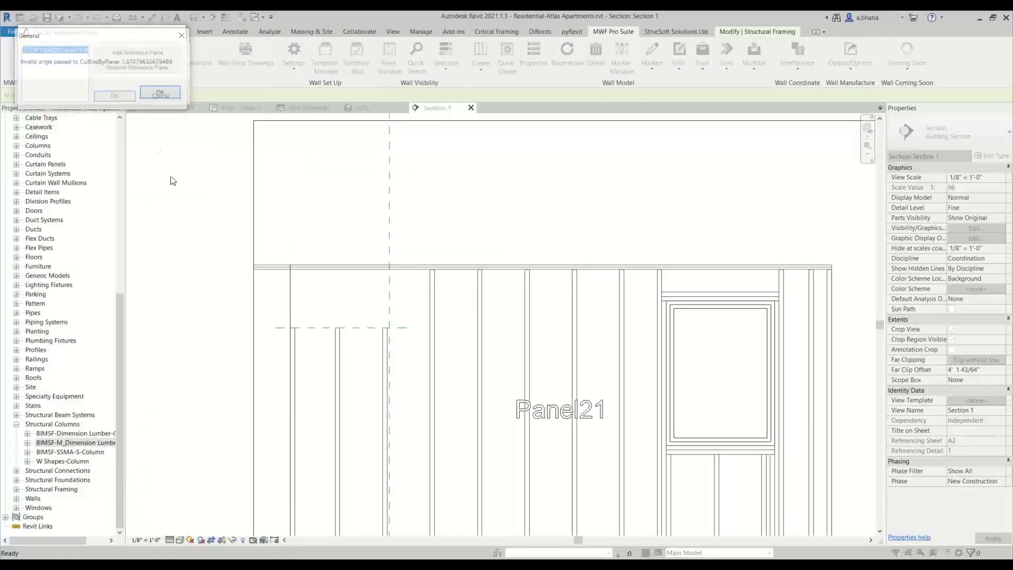
pyautogui.click(160, 93)
pyautogui.click(164, 96)
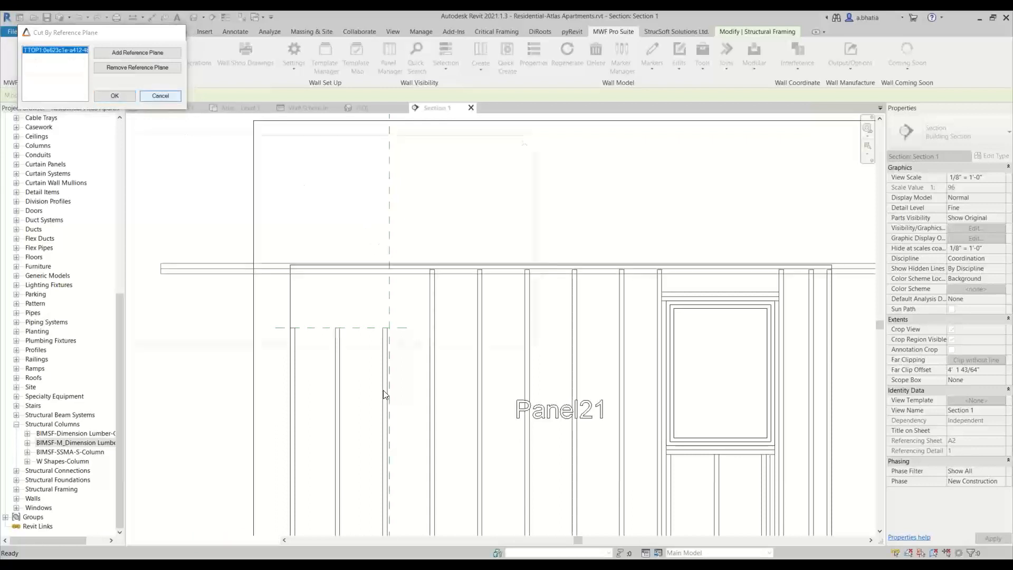
pyautogui.click(530, 139)
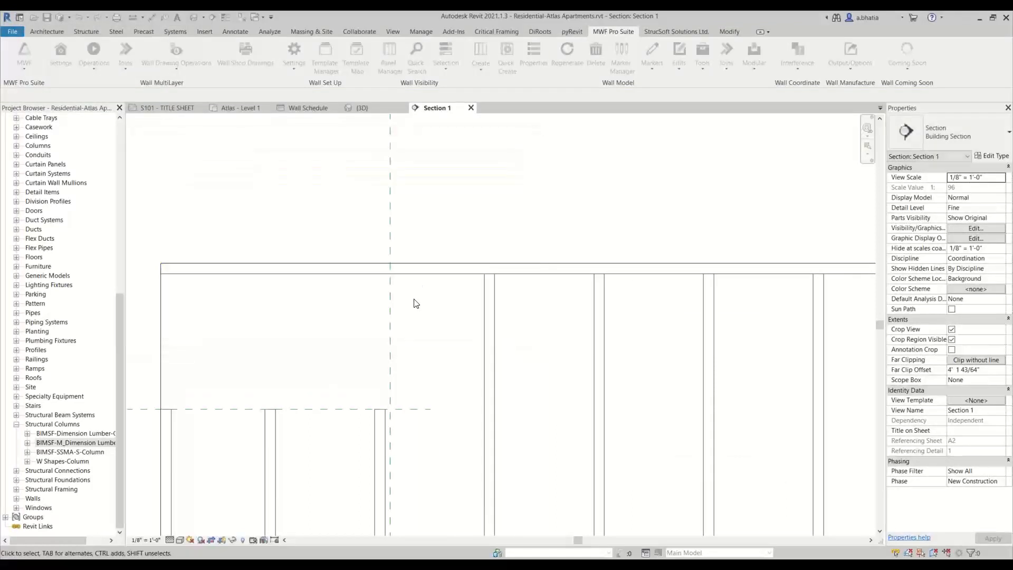
# - In the Level 1 plan, shorten the vertical reference plane so it no longer extends down to Panel21
pyautogui.click(429, 288)
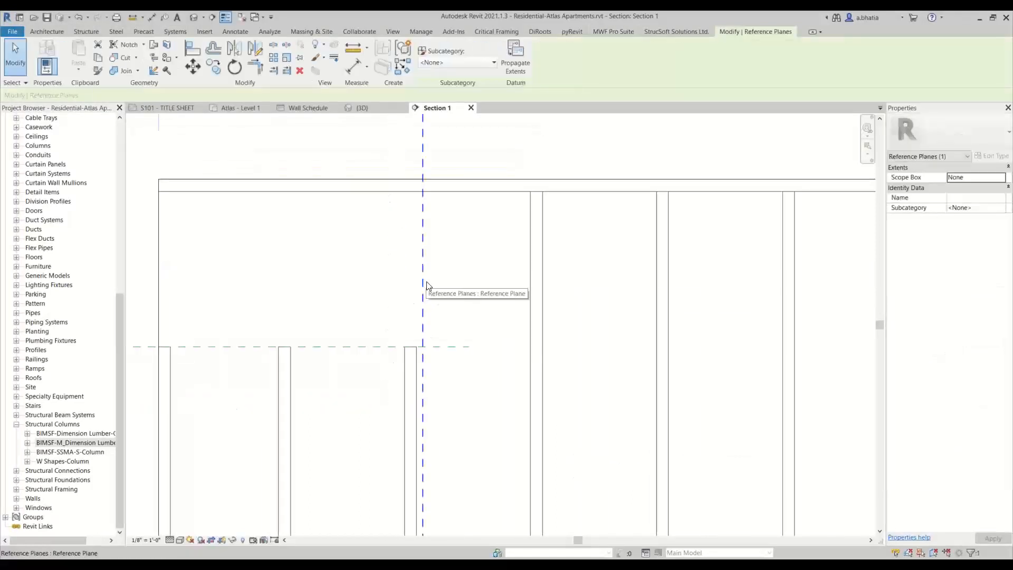
pyautogui.click(235, 109)
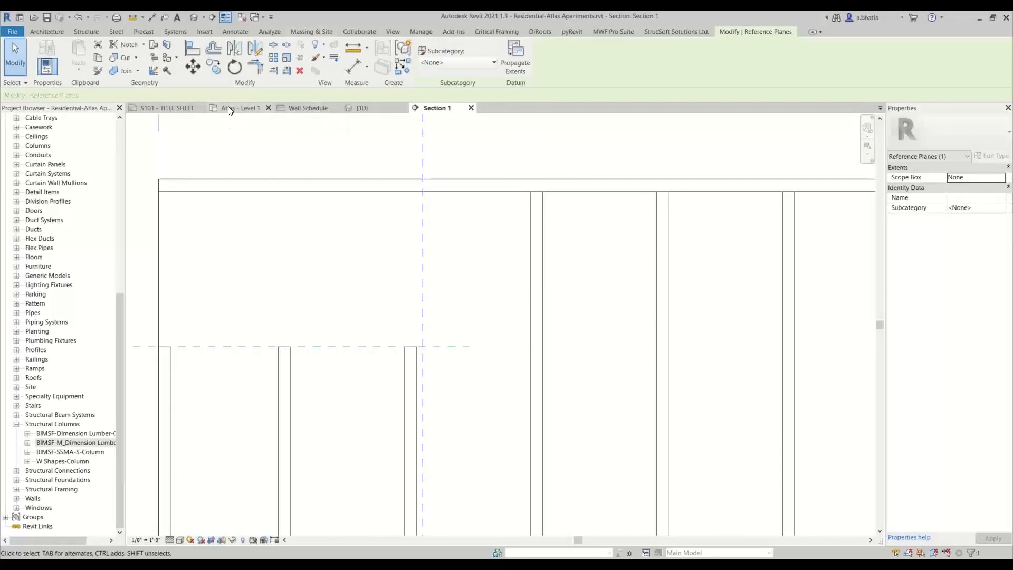
pyautogui.scroll(3, 365, 273)
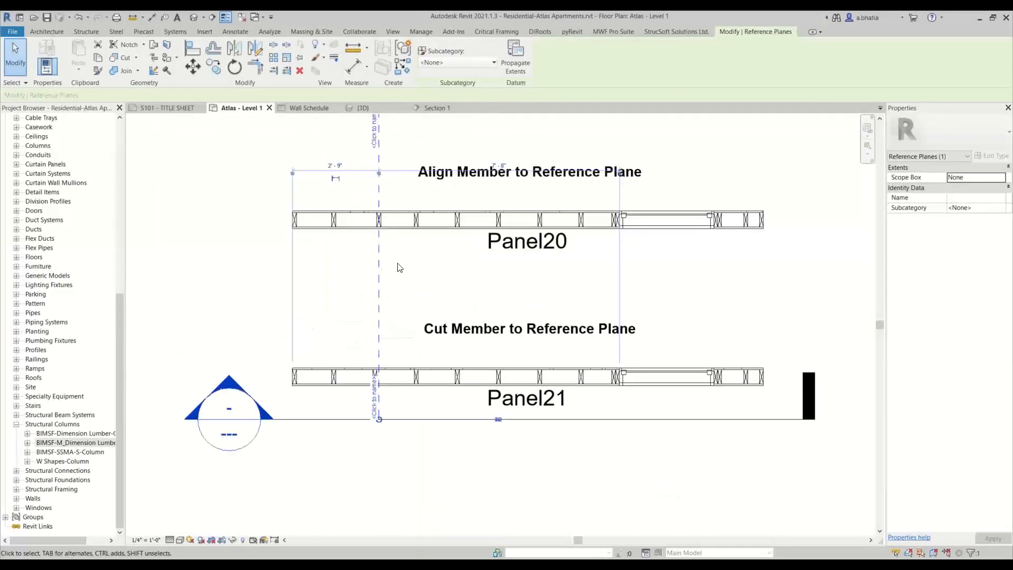
pyautogui.click(397, 263)
pyautogui.click(380, 419)
pyautogui.moveTo(383, 423); pyautogui.dragTo(380, 254)
pyautogui.click(394, 315)
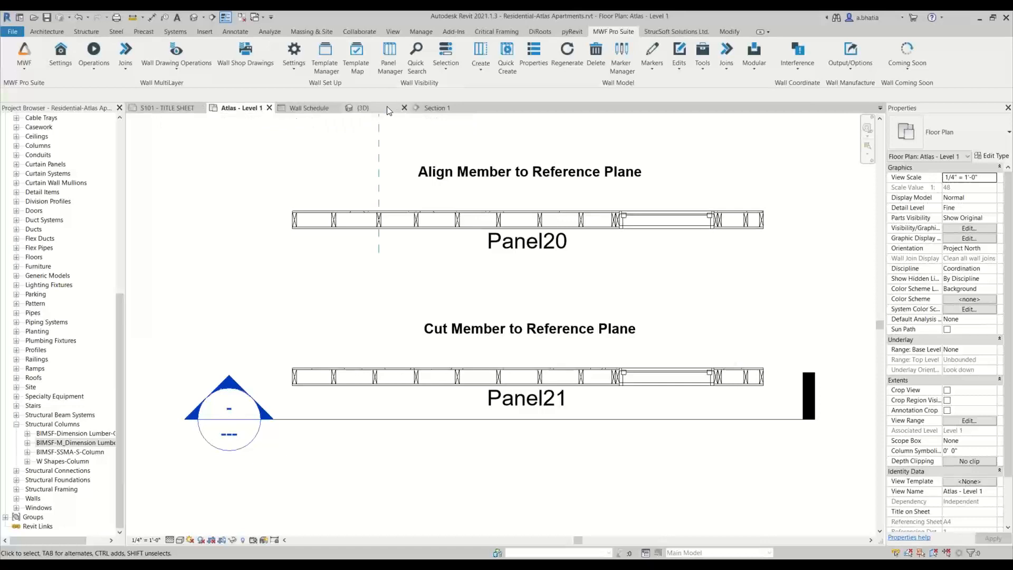
# - Draw a new vertical reference plane through the Panel21 top plate in the section, placing it about 3'-11" from the panel's left end
pyautogui.click(438, 108)
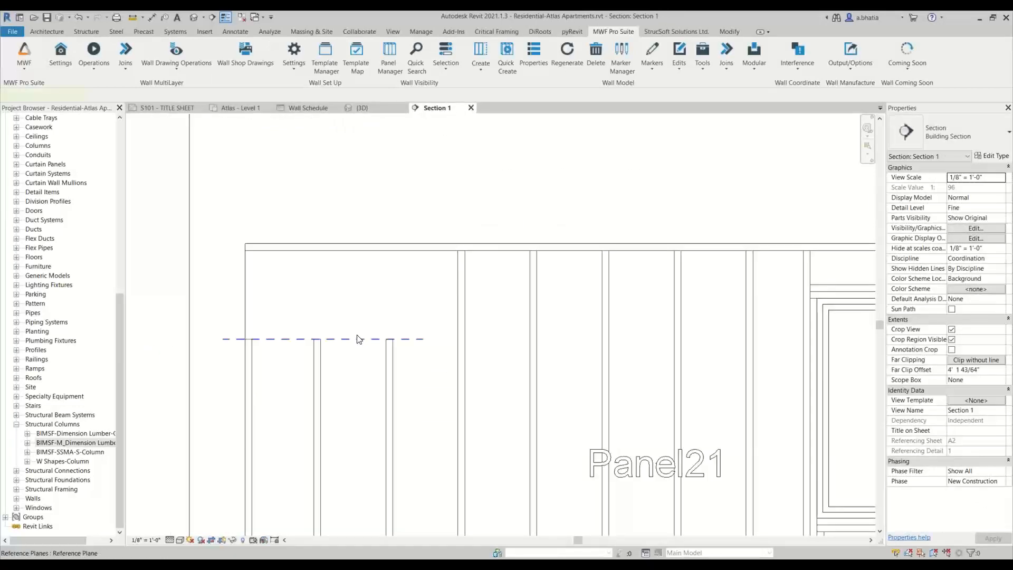
pyautogui.click(359, 339)
pyautogui.press('r')
pyautogui.press('p')
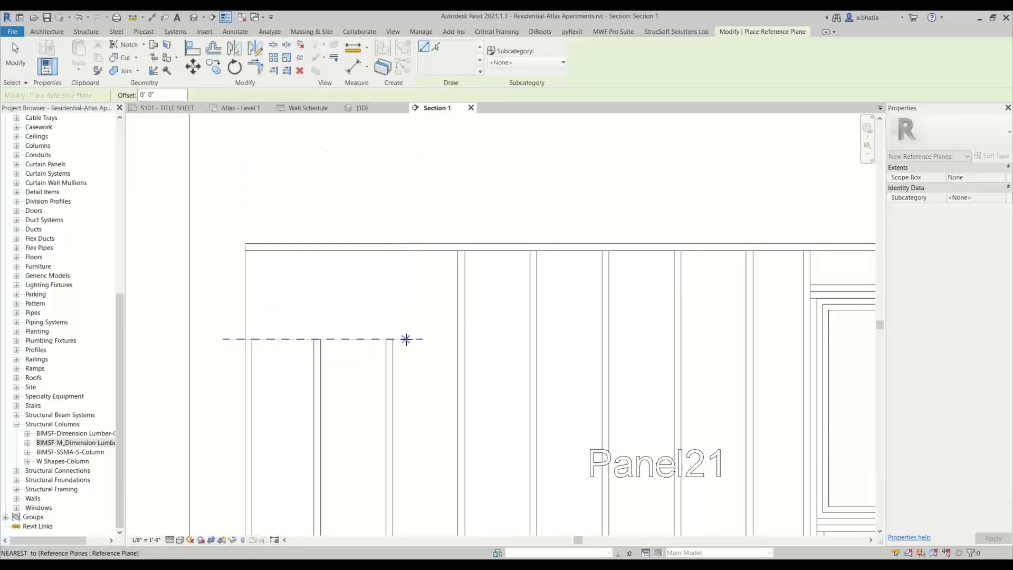
pyautogui.click(406, 339)
pyautogui.click(405, 180)
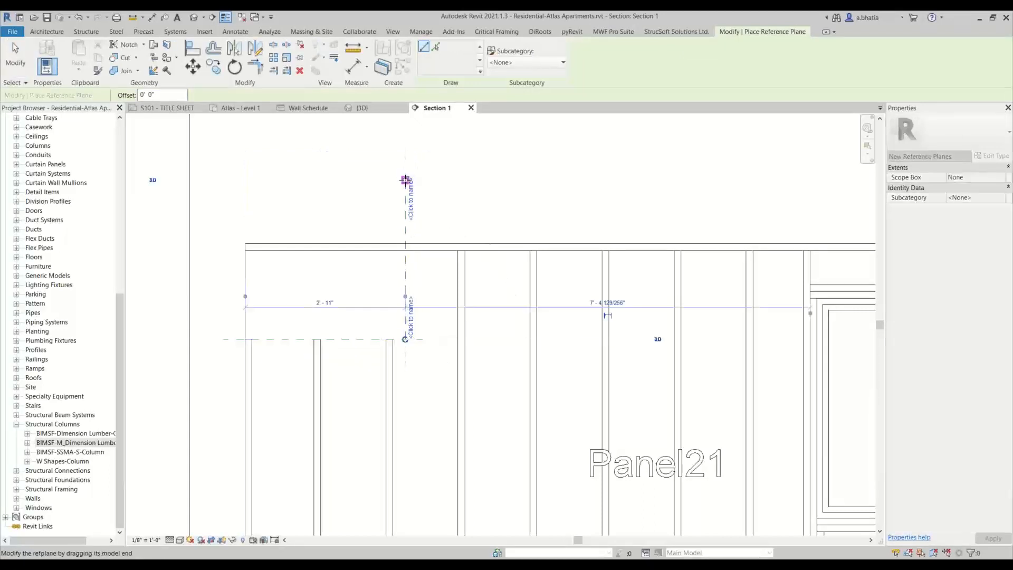
pyautogui.press('Escape')
pyautogui.press('Escape')
pyautogui.scroll(1, 410, 272)
pyautogui.click(407, 261)
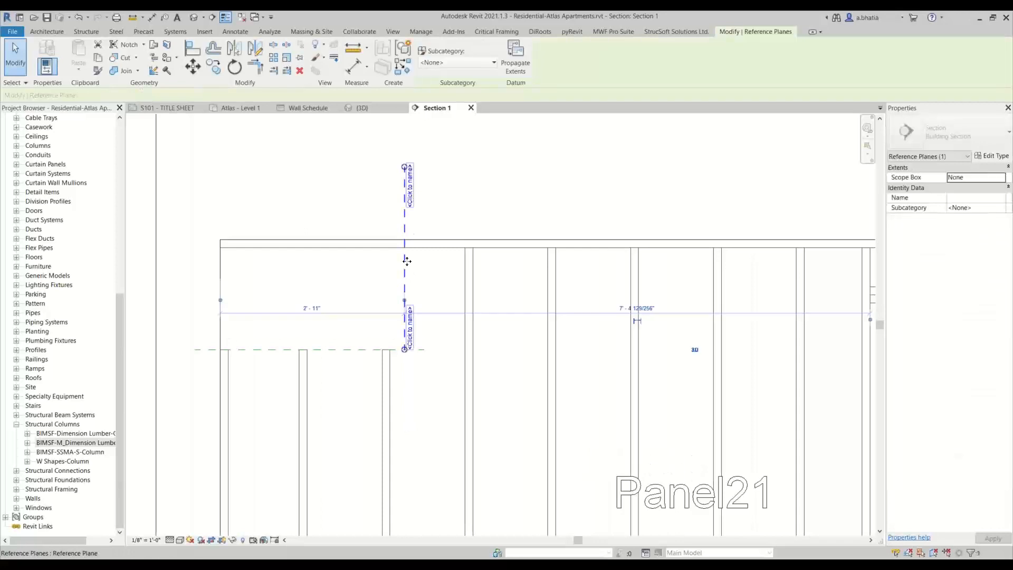
pyautogui.keyDown('ctrl'); pyautogui.moveTo(407, 262); pyautogui.dragTo(464, 257); pyautogui.keyUp('ctrl')
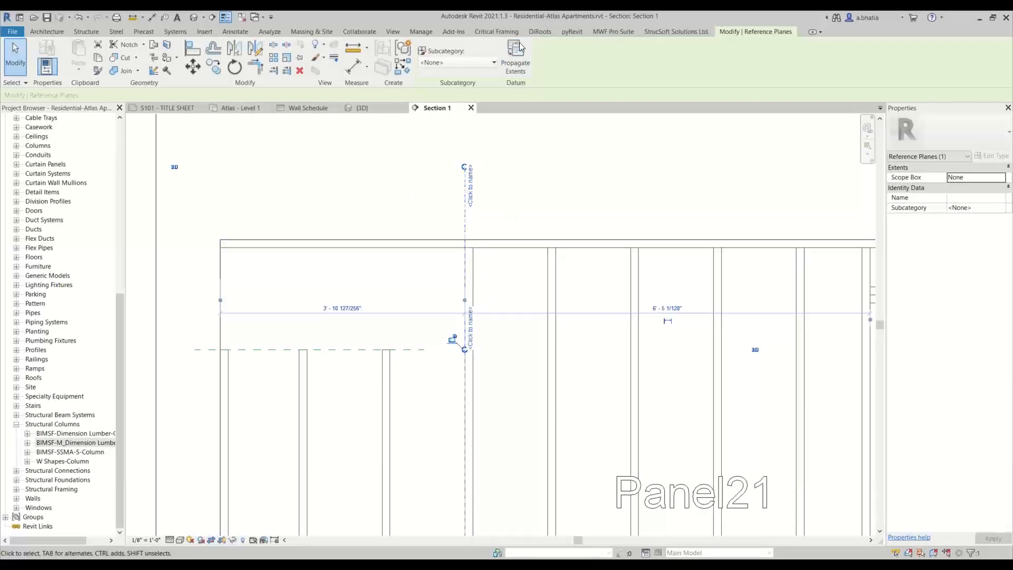
# - Cut the Panel21 top plate at the new vertical reference plane using Cut Member by Reference Plane
pyautogui.click(623, 32)
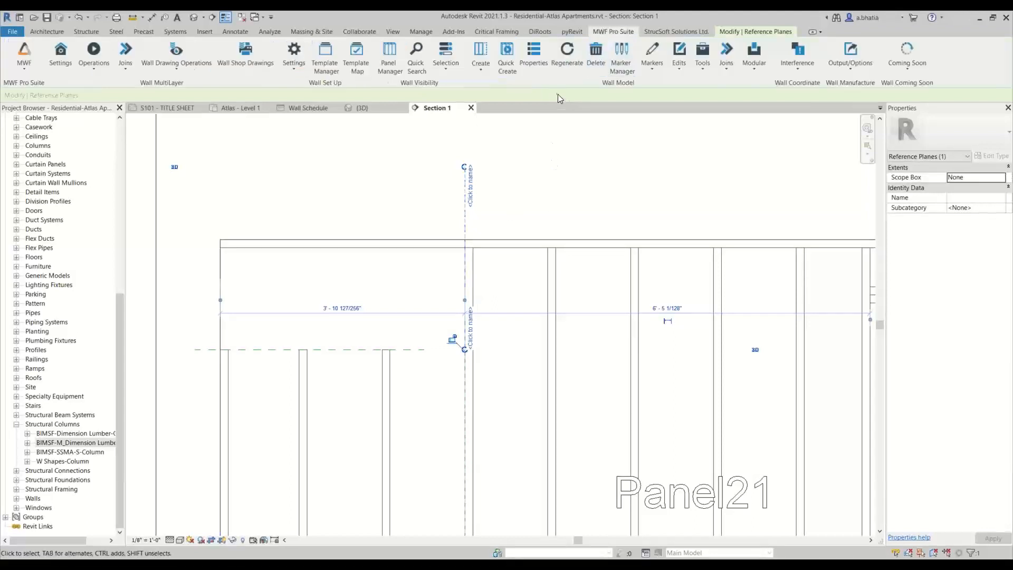
pyautogui.click(522, 389)
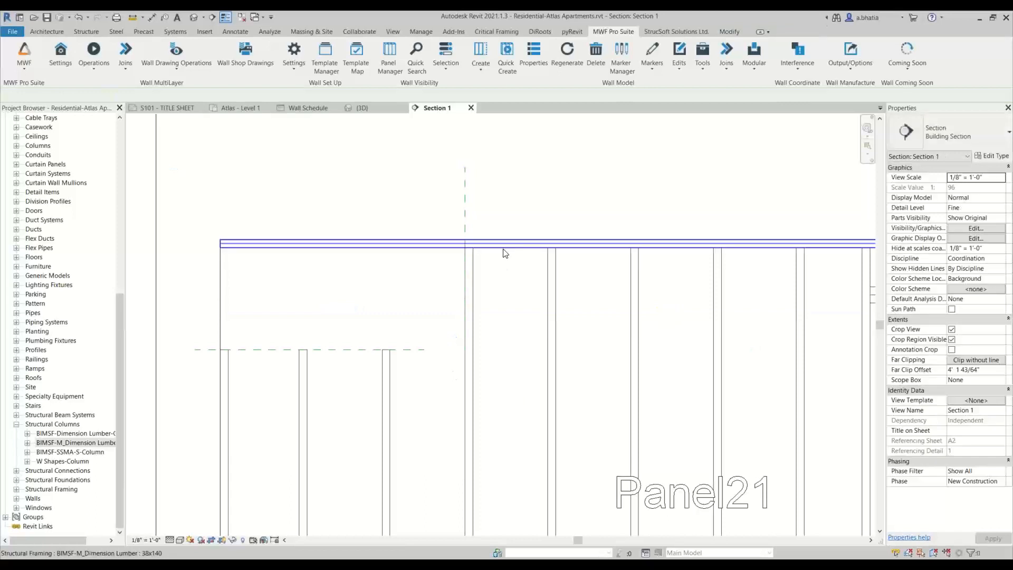
pyautogui.click(505, 244)
pyautogui.click(597, 32)
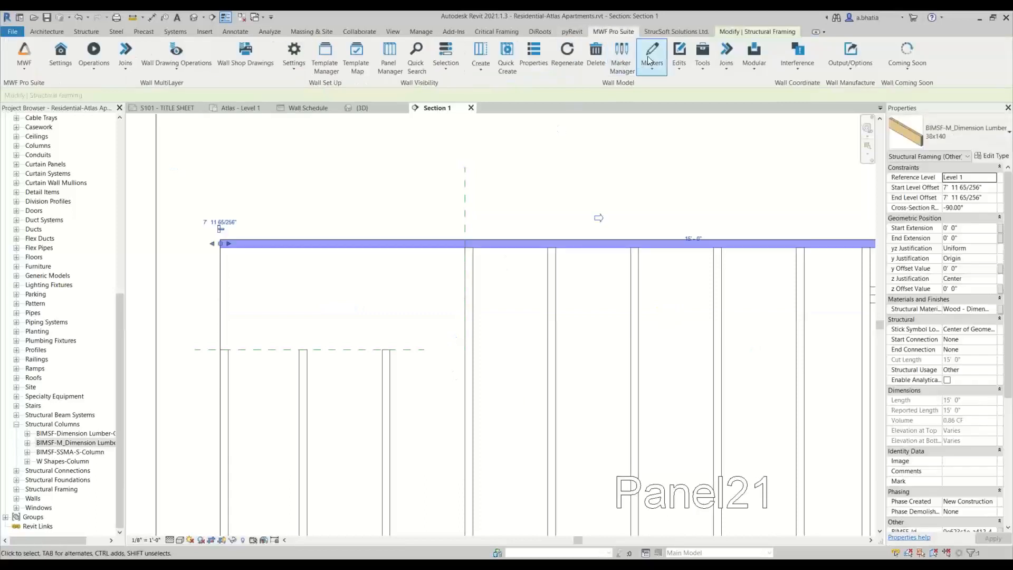
pyautogui.click(679, 55)
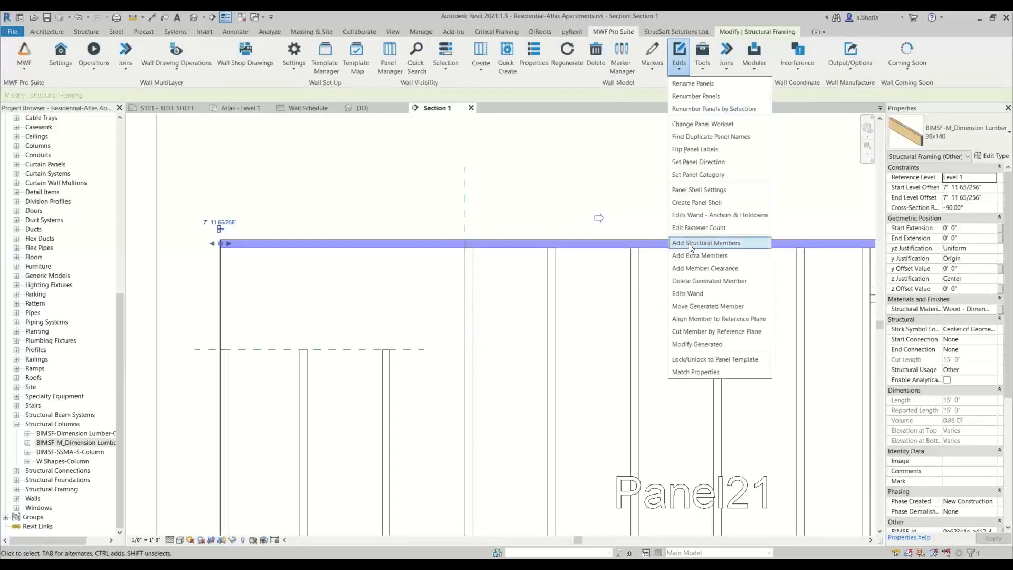
pyautogui.click(688, 332)
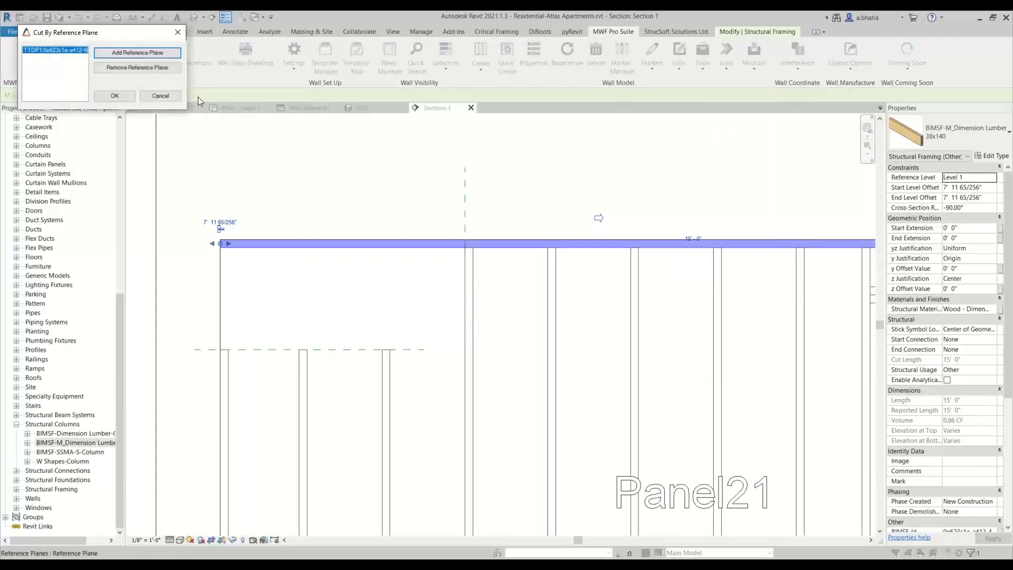
pyautogui.click(168, 56)
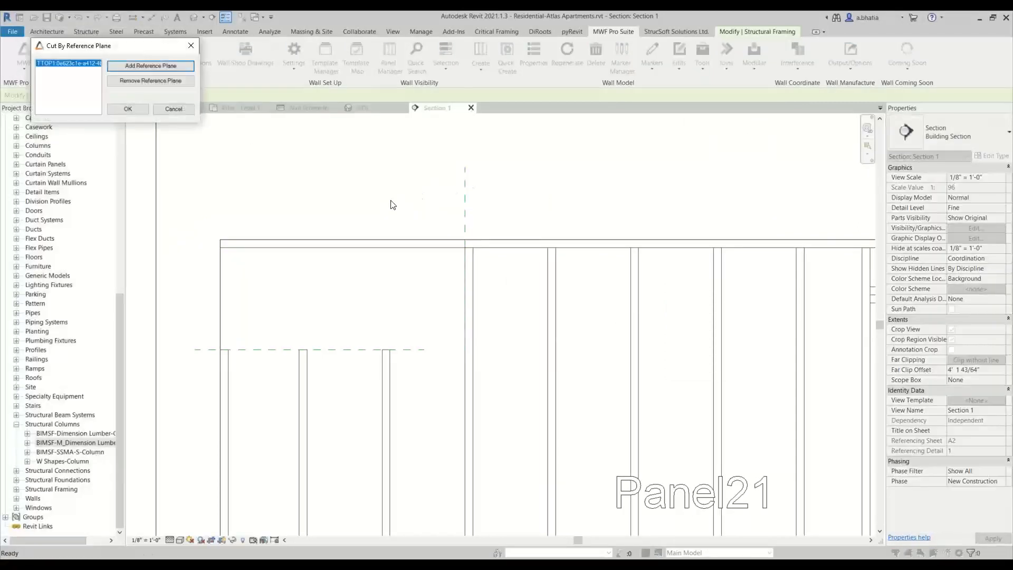
pyautogui.click(126, 108)
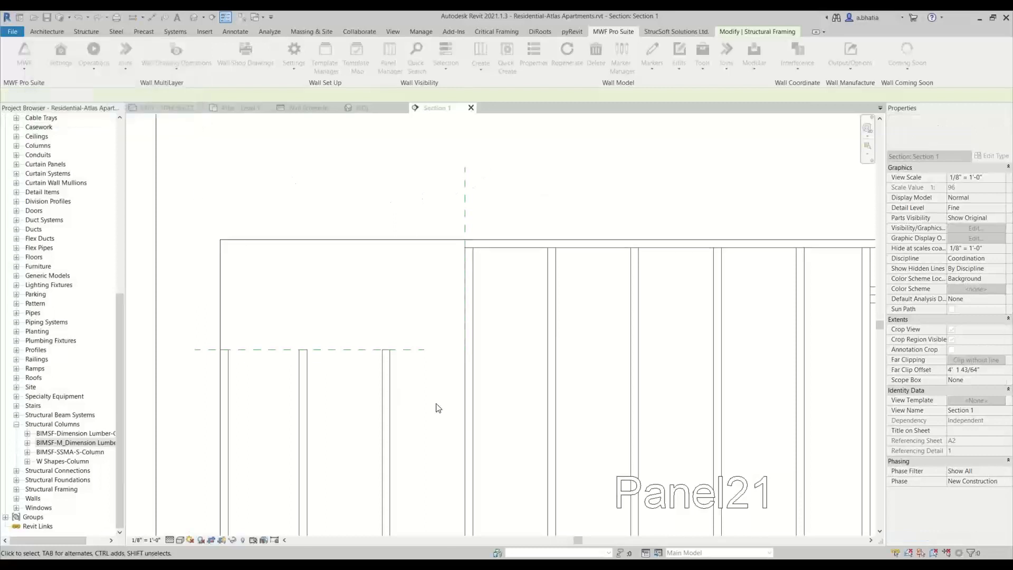
# - Inspect the cut top plate, reference planes and studs of Panel21 in the section view
pyautogui.scroll(-3, 423, 272)
pyautogui.scroll(4, 425, 273)
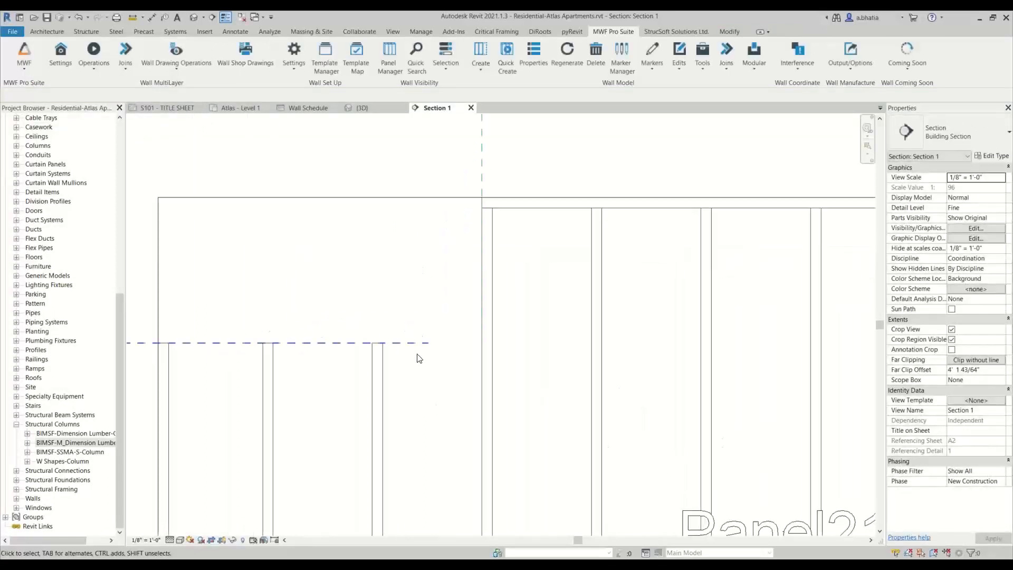
pyautogui.click(442, 344)
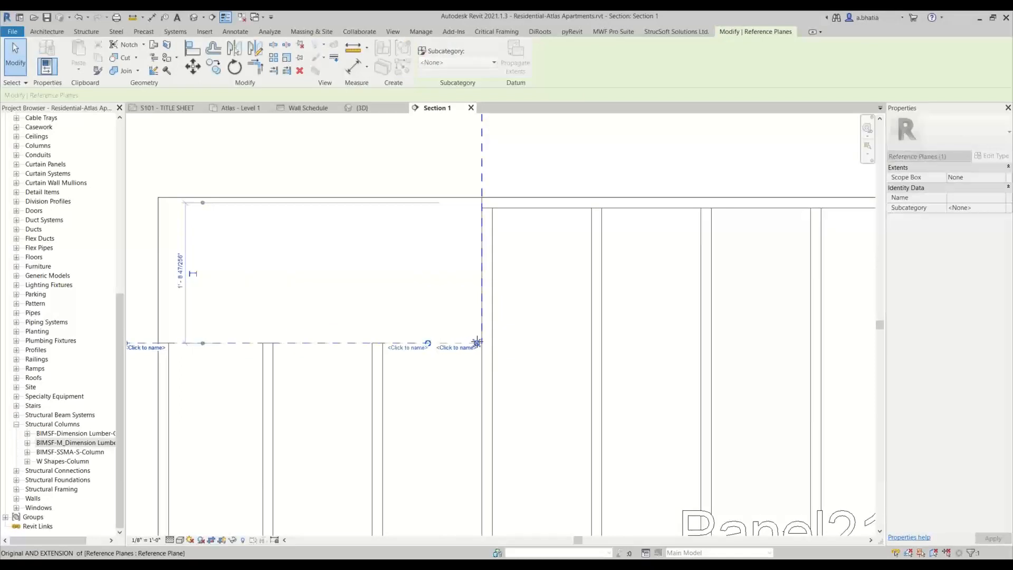
pyautogui.scroll(-3, 399, 290)
pyautogui.click(408, 306)
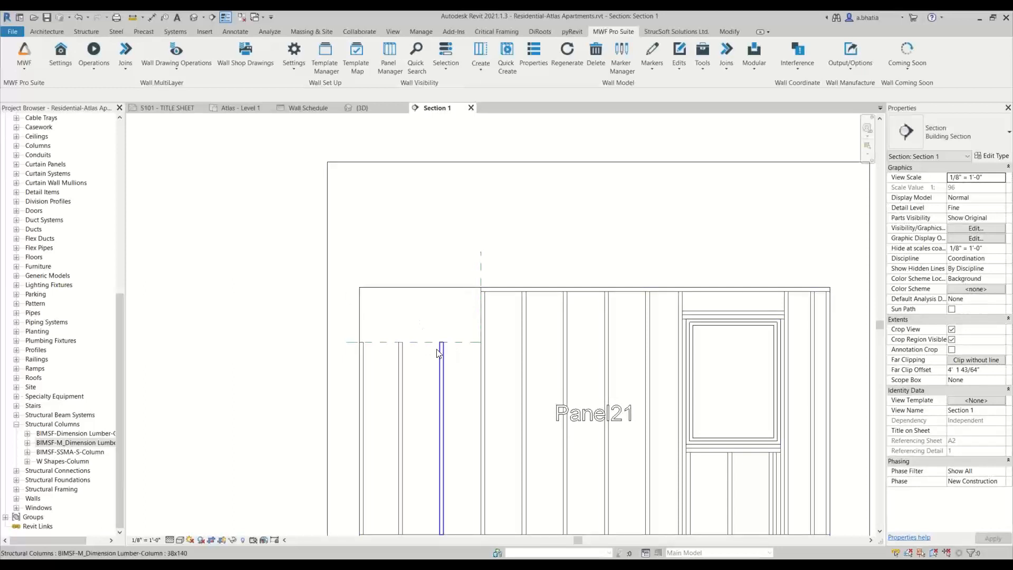
pyautogui.scroll(2, 438, 350)
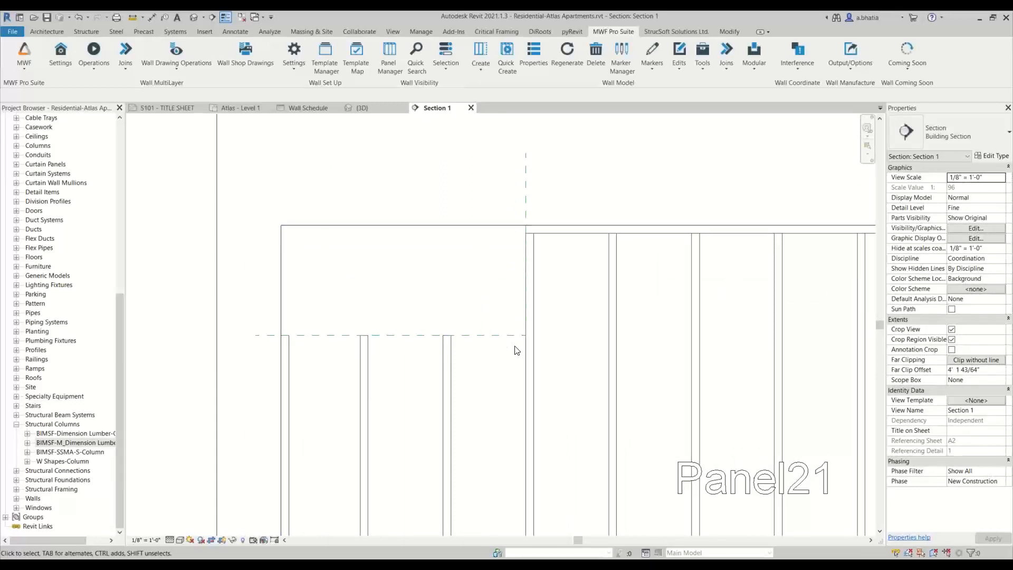
pyautogui.scroll(-2, 516, 351)
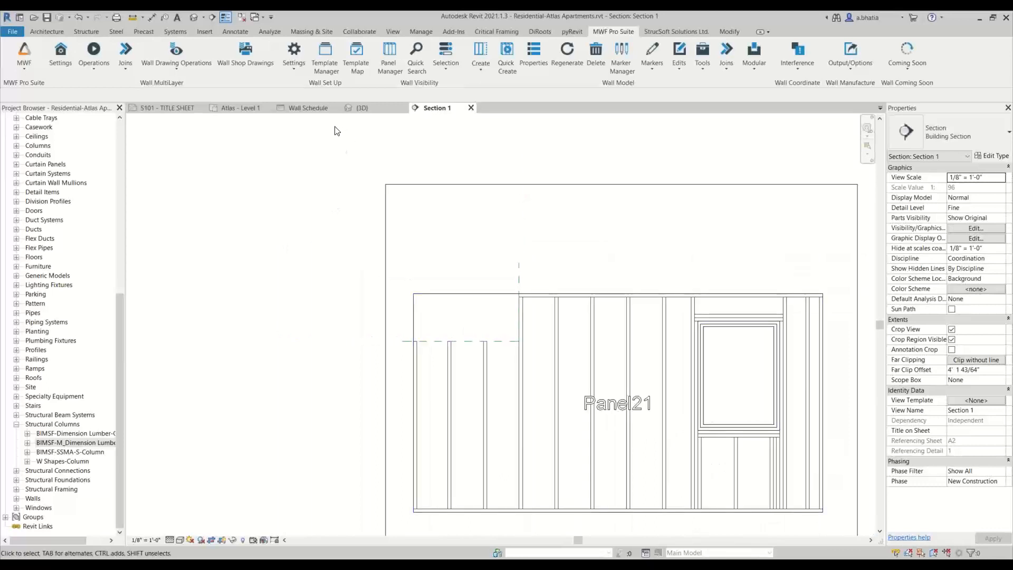
# - Review the title sheet agenda and the Level 1 plan showing the edit-tool demo panels
pyautogui.click(156, 108)
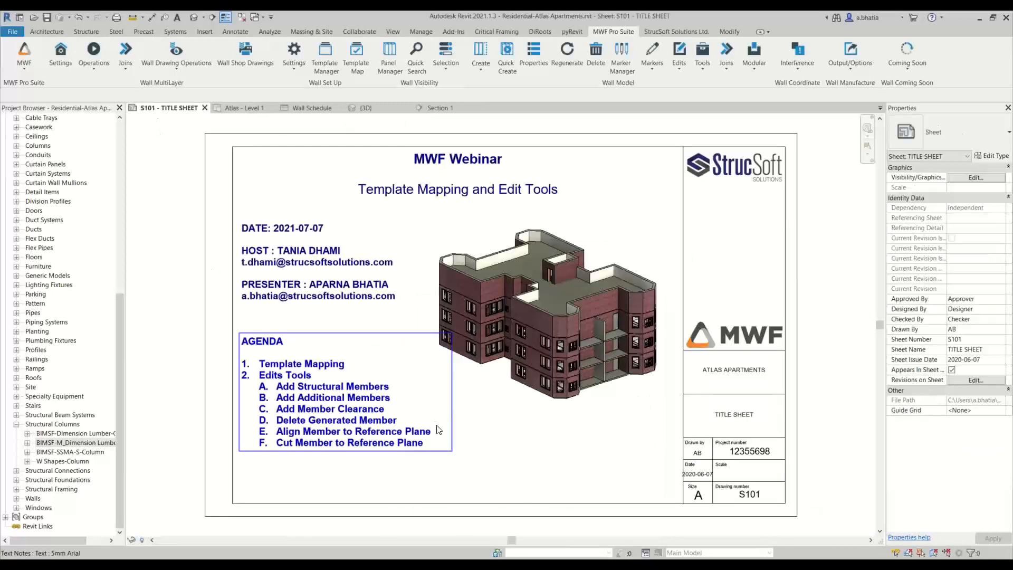
pyautogui.click(244, 108)
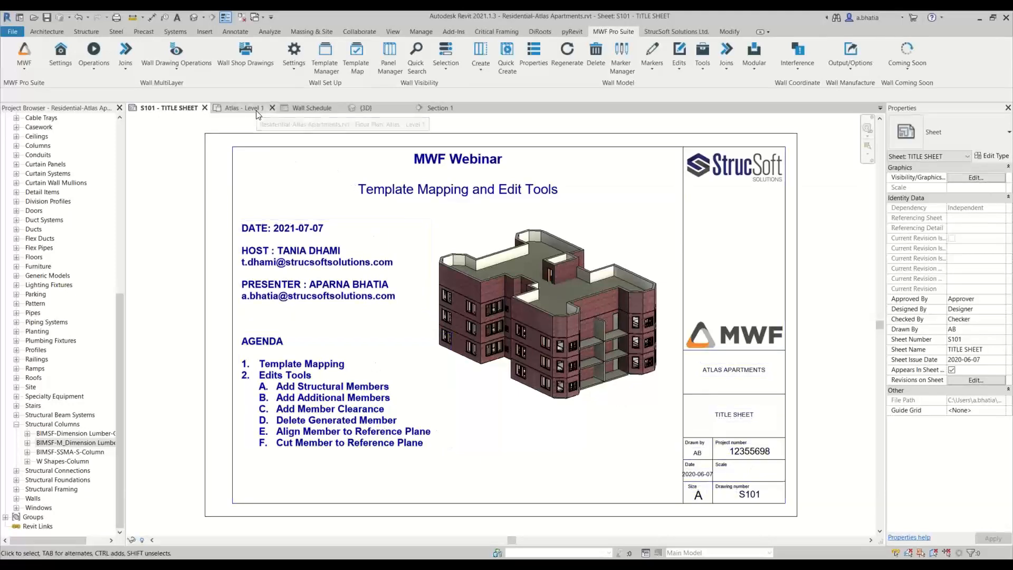
pyautogui.scroll(-4, 344, 359)
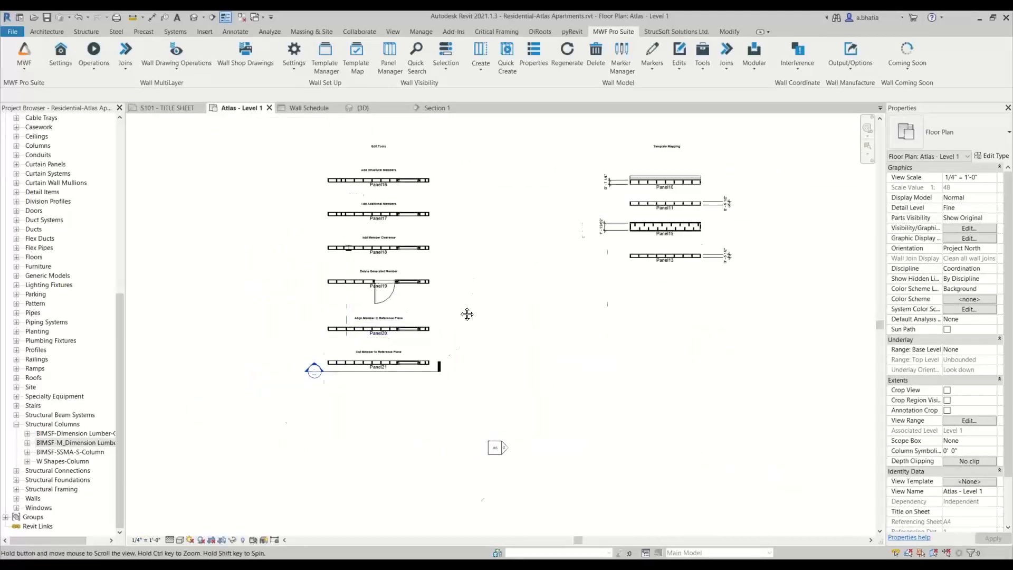
pyautogui.moveTo(466, 314)
pyautogui.mouseDown(button='middle')
pyautogui.moveTo(439, 353)
pyautogui.moveTo(423, 351)
pyautogui.mouseUp(button='middle')
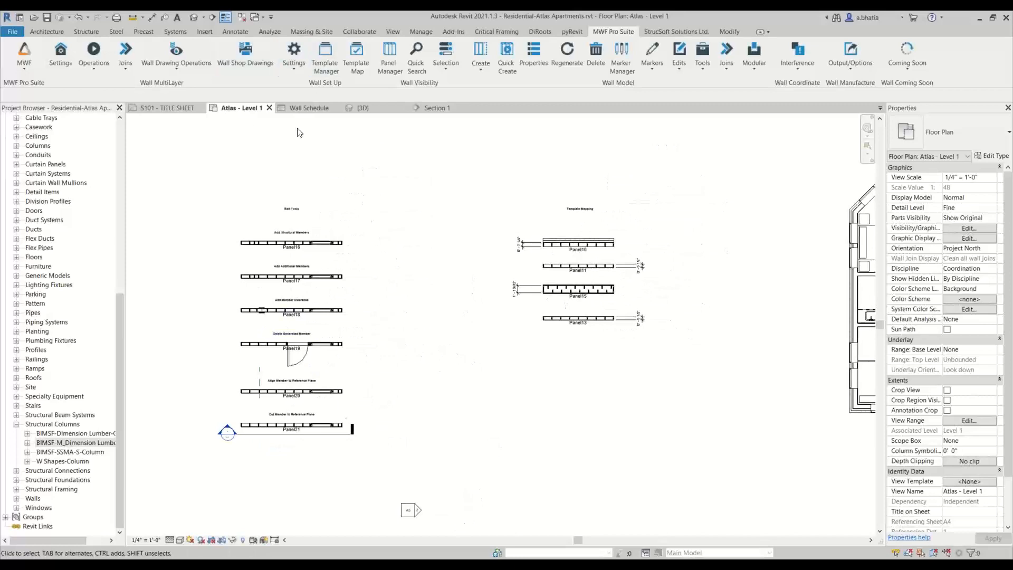
pyautogui.click(184, 107)
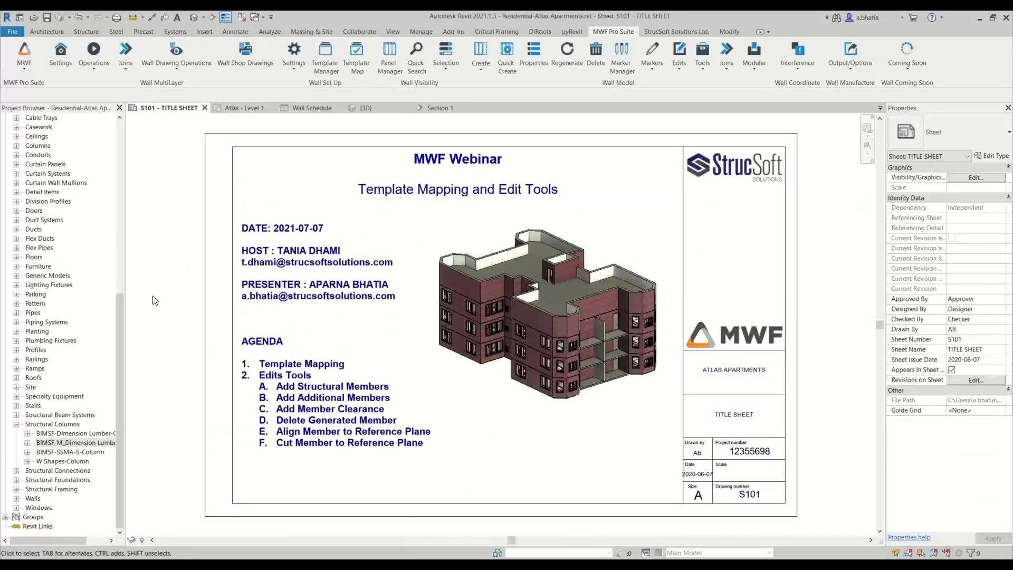